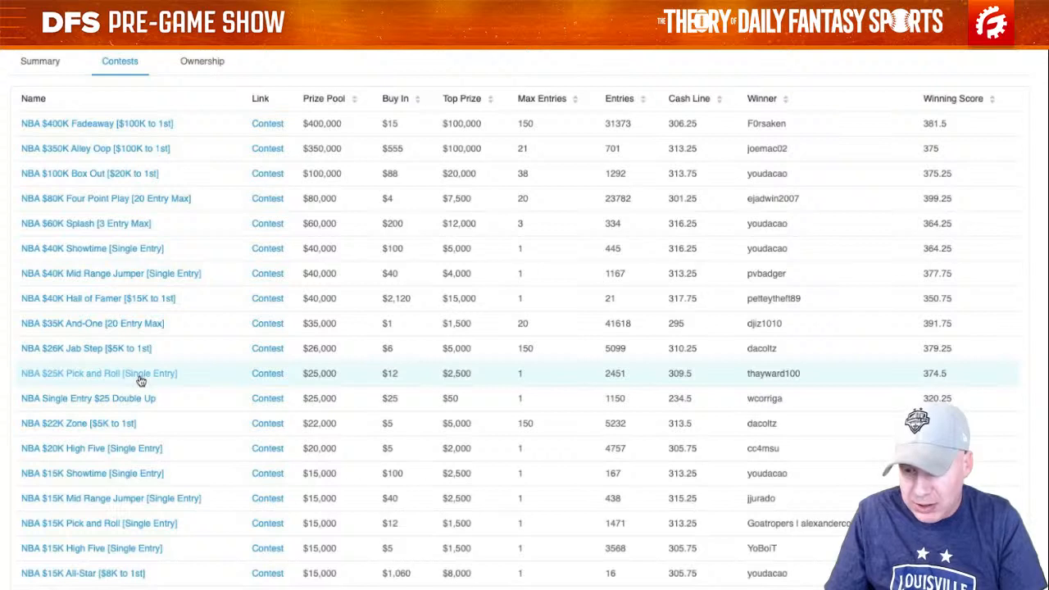
# Step: Open the NBA $25K Pick and Roll [Single Entry] contest and inspect Dewayne Dedmon's salary and points in the second-place lineup
pyautogui.click(140, 379)
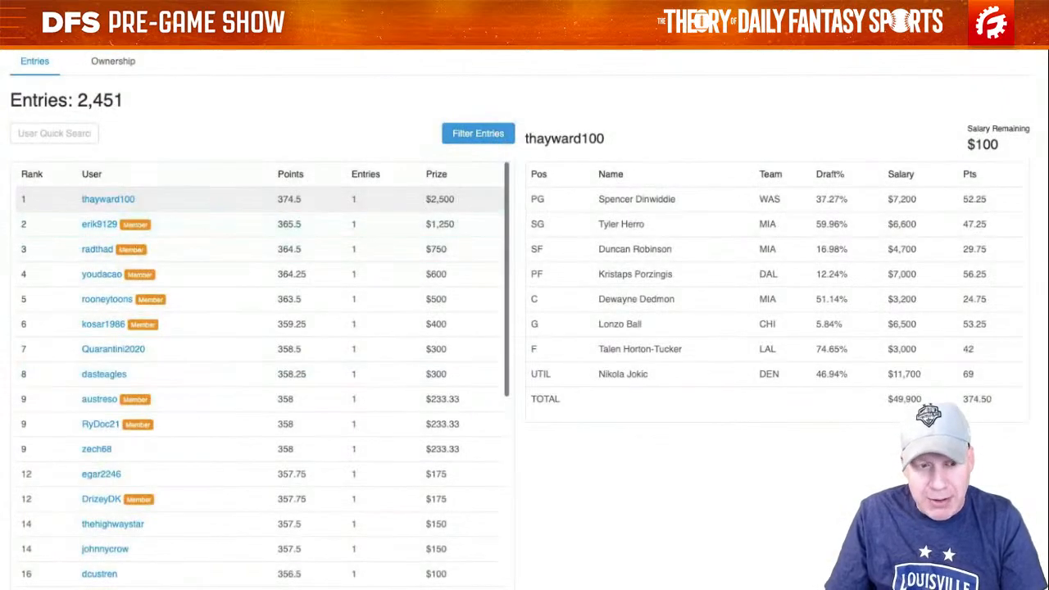
pyautogui.click(96, 226)
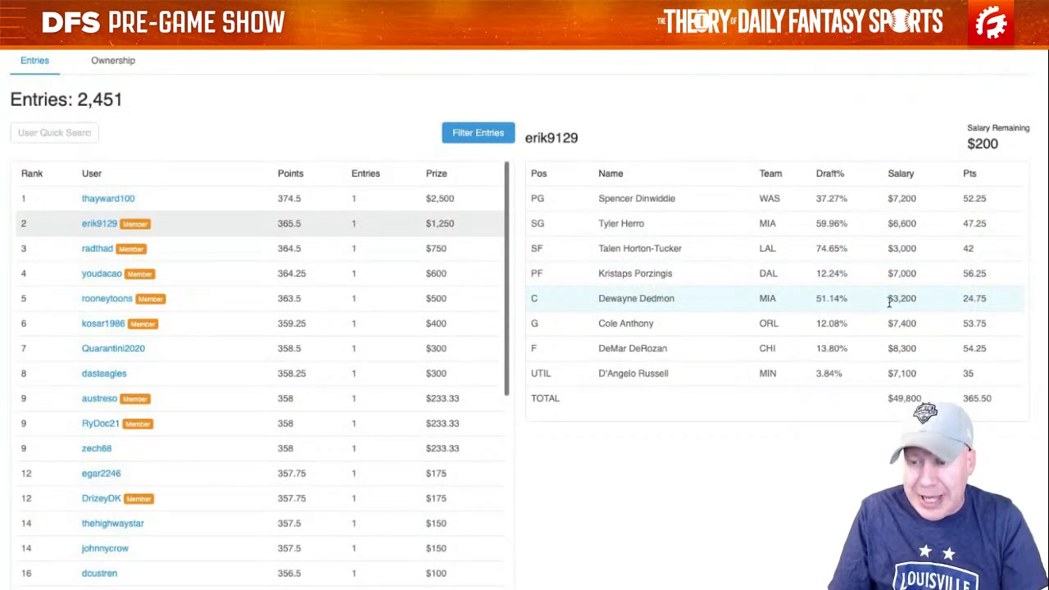
pyautogui.moveTo(888, 301); pyautogui.dragTo(966, 302)
pyautogui.click(976, 302)
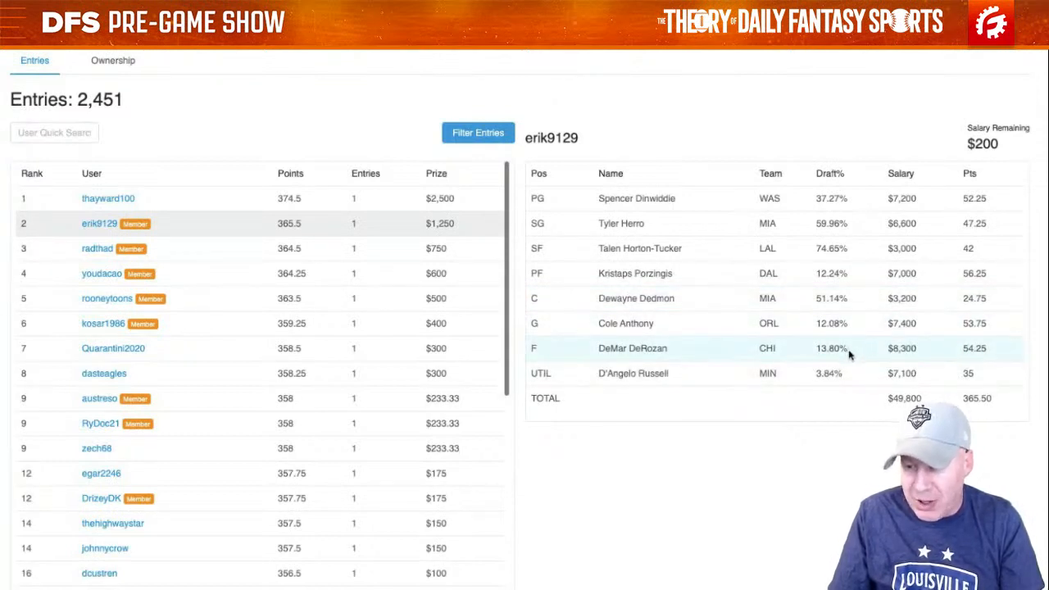
# Step: Inspect D'Angelo Russell's points, draft percentage and salary in the second-place lineup
pyautogui.moveTo(961, 374); pyautogui.dragTo(981, 375)
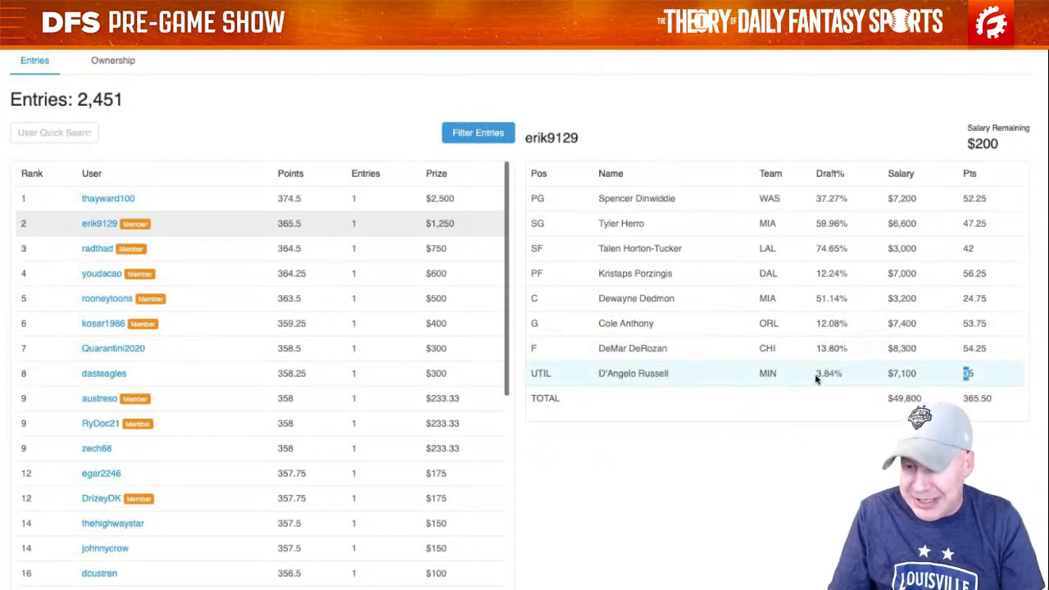
pyautogui.moveTo(814, 376); pyautogui.dragTo(864, 375)
pyautogui.click(844, 375)
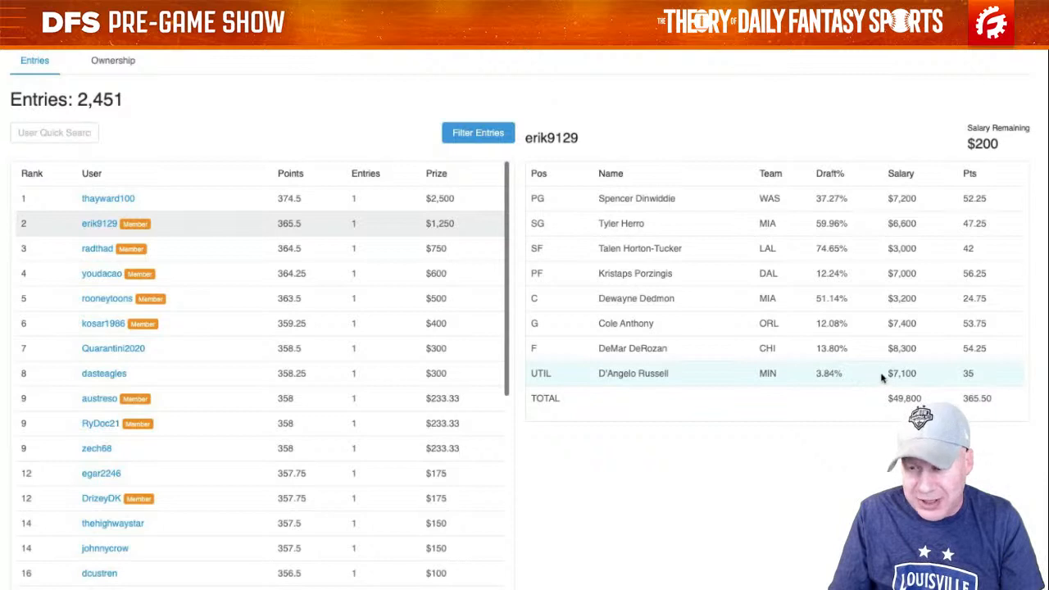
pyautogui.moveTo(885, 375); pyautogui.dragTo(925, 375)
pyautogui.click(926, 377)
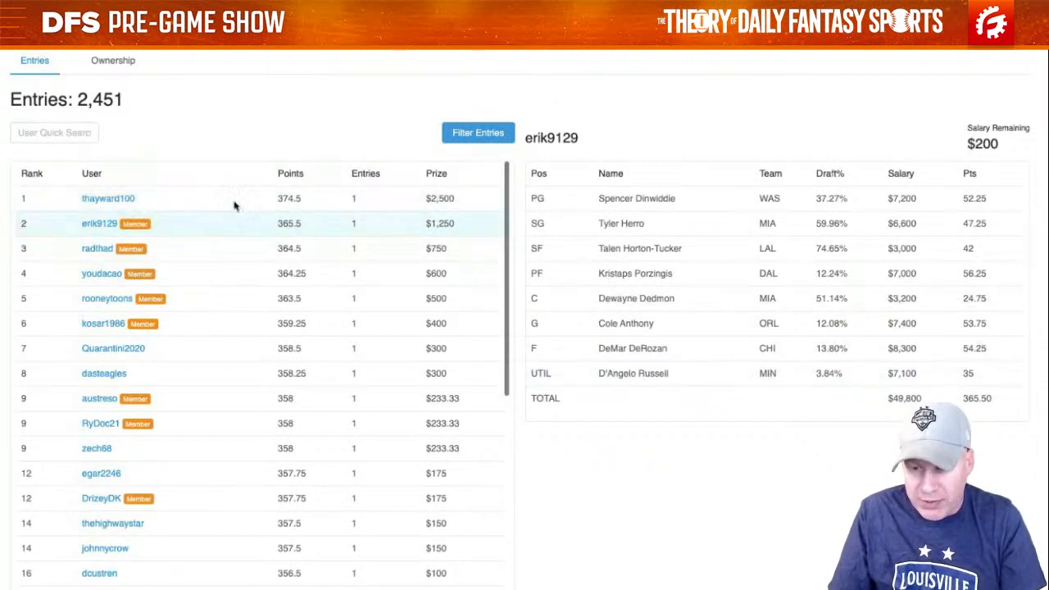
# Step: Display the first-place lineup of the contest and highlight Dewayne Dedmon in it
pyautogui.click(99, 202)
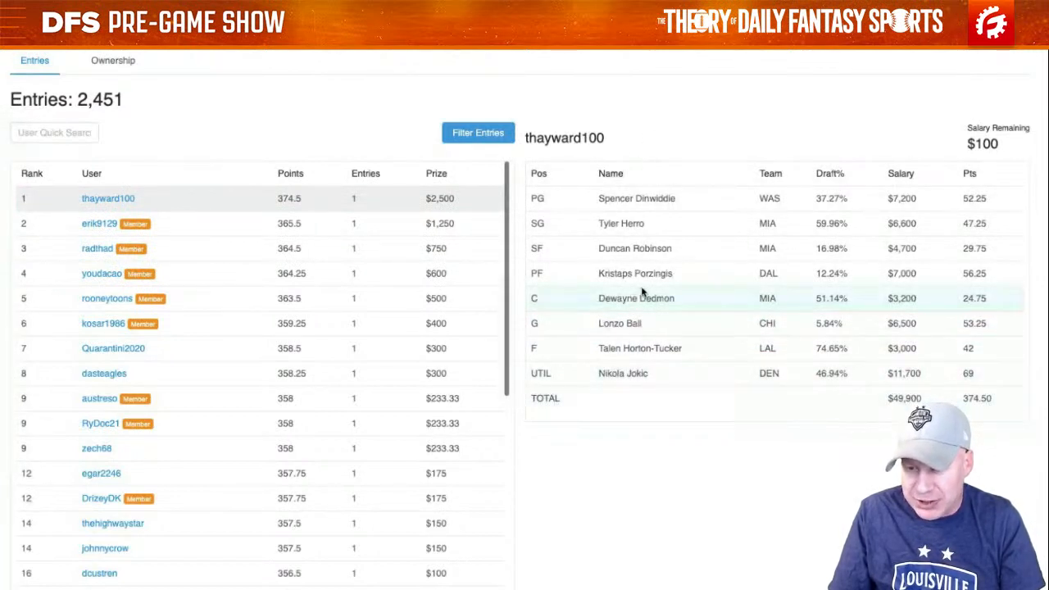
pyautogui.moveTo(615, 301); pyautogui.dragTo(698, 302)
pyautogui.click(689, 302)
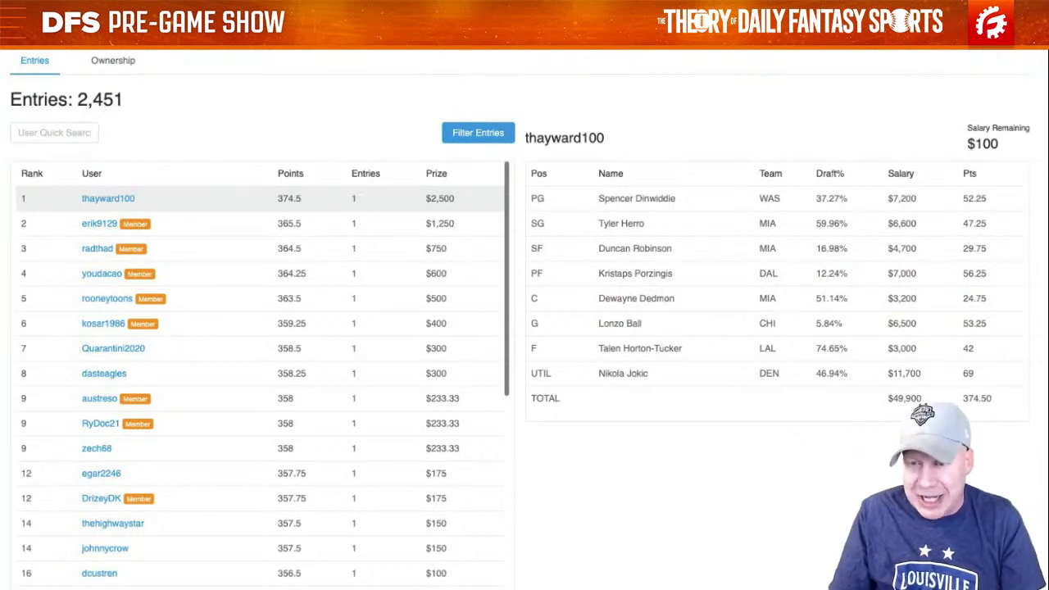
# Step: Switch to the NBA $400K Fadeaway contest results and examine the points and entry counts of the top-ranked users
pyautogui.hotkey('ctrl', 'Tab')
pyautogui.click(47, 74)
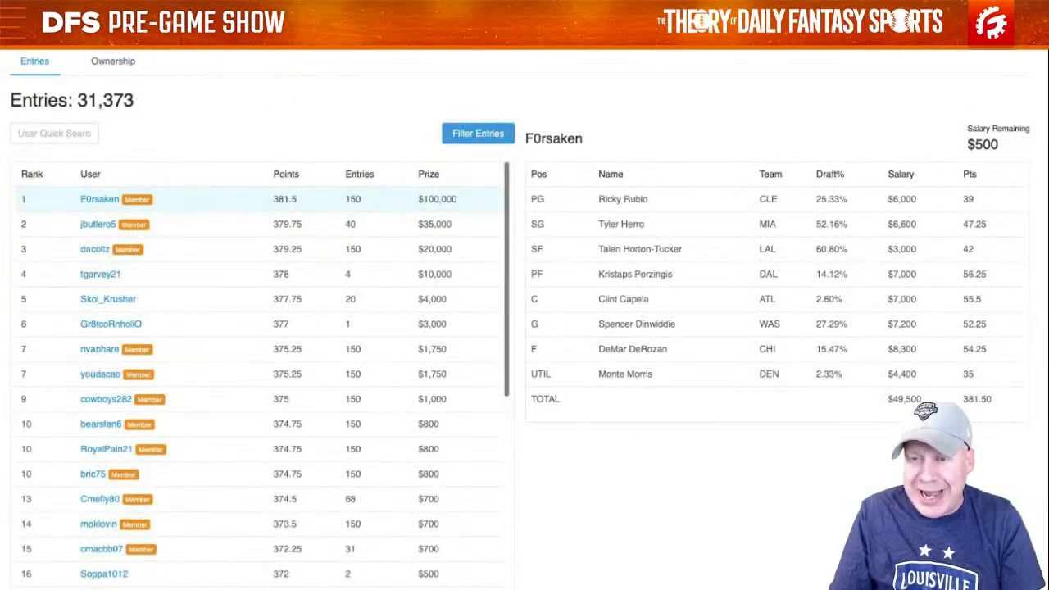
pyautogui.hotkey('ctrl', 'Tab')
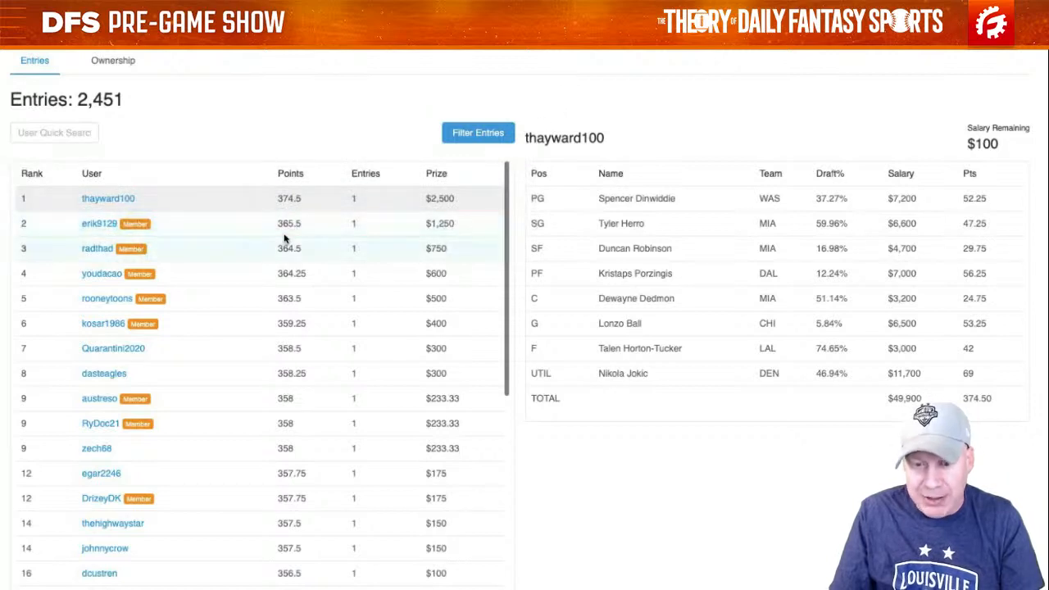
pyautogui.hotkey('ctrl', 'Tab')
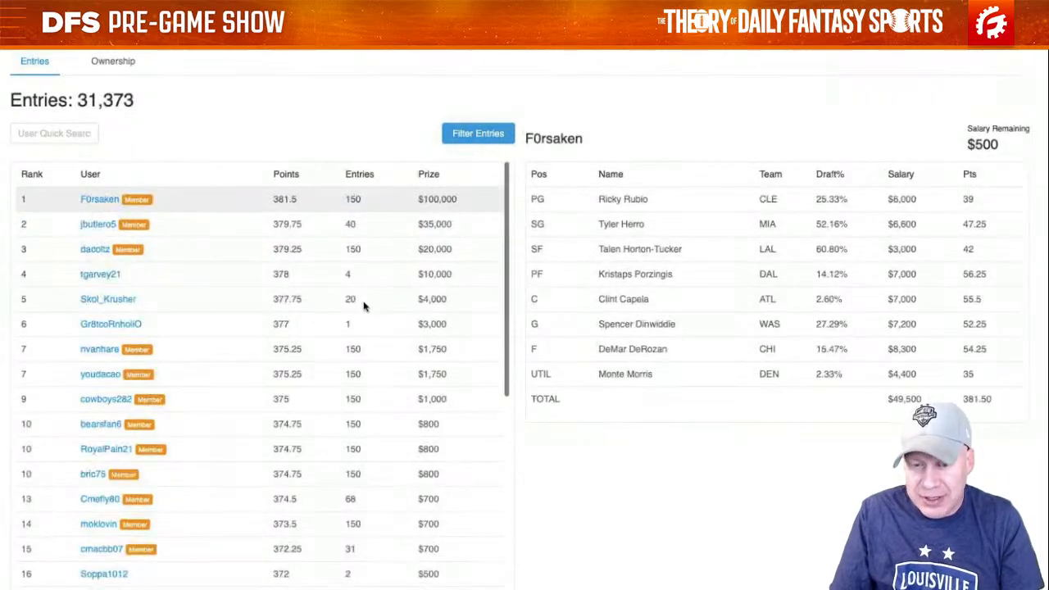
pyautogui.scroll(-5, 325, 369)
pyautogui.scroll(-5, 325, 368)
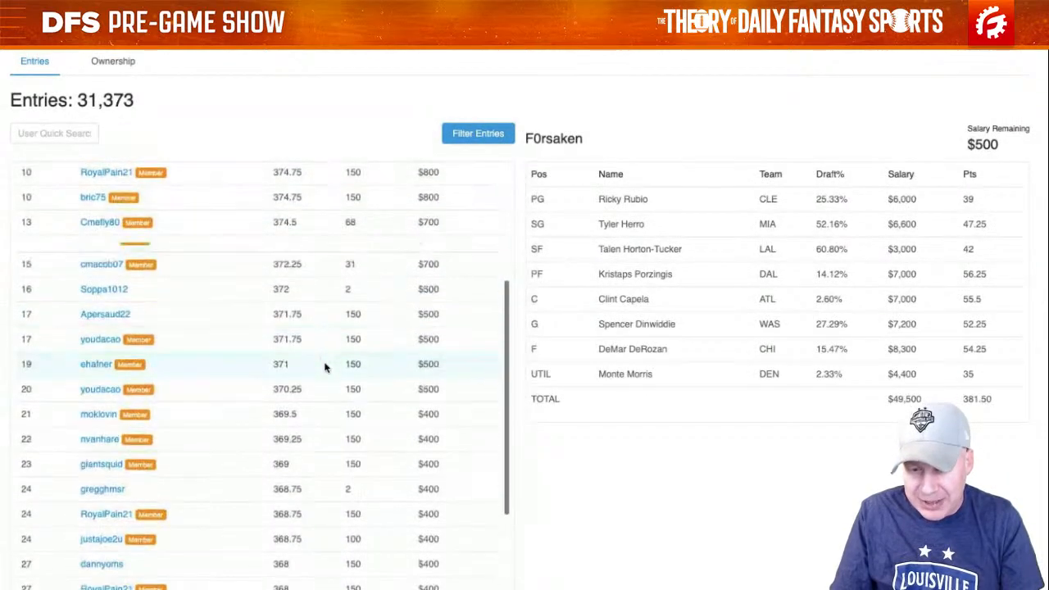
pyautogui.scroll(-5, 326, 368)
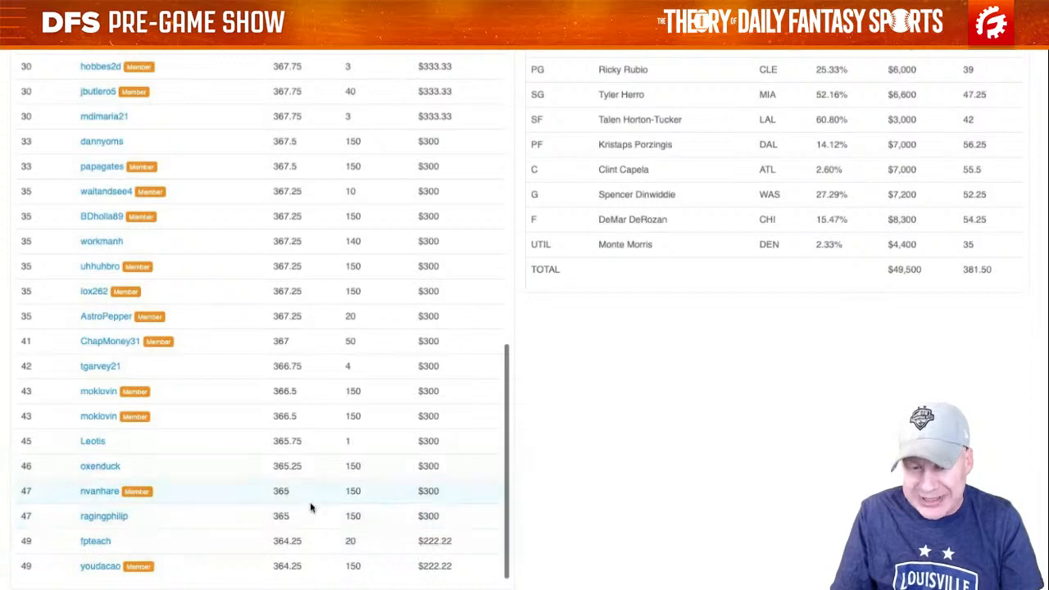
pyautogui.scroll(10, 361, 508)
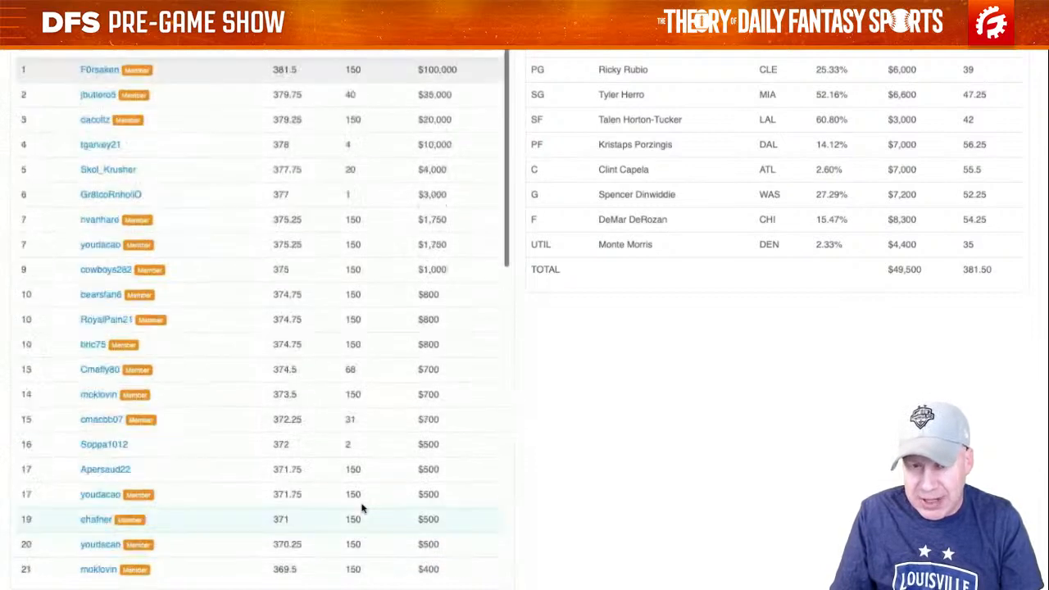
pyautogui.scroll(3, 153, 74)
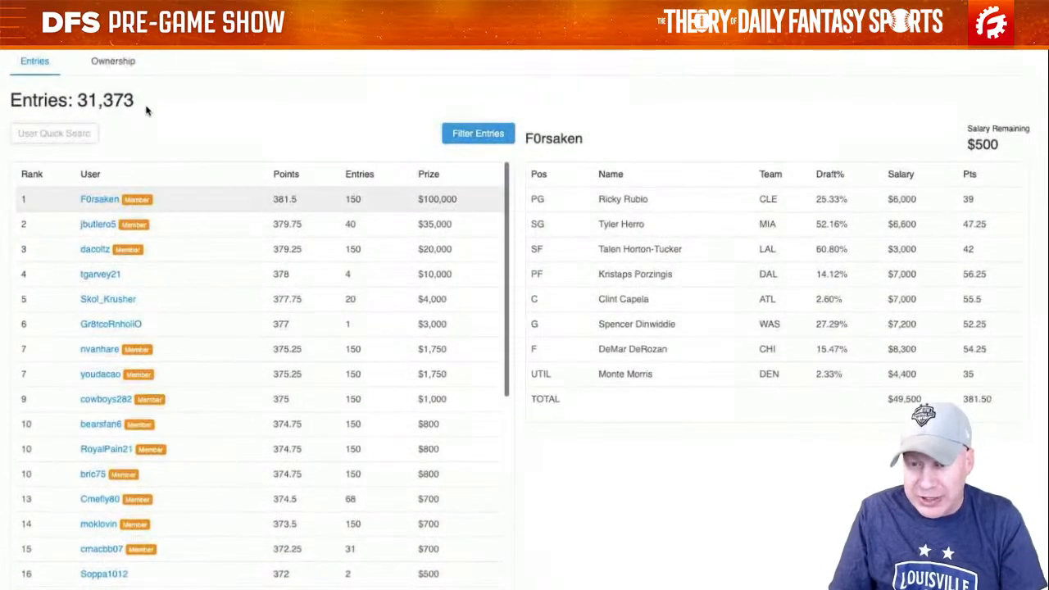
# Step: Return to the $25K Pick and Roll contest results and highlight the total number of entries
pyautogui.hotkey('ctrl', 'Tab')
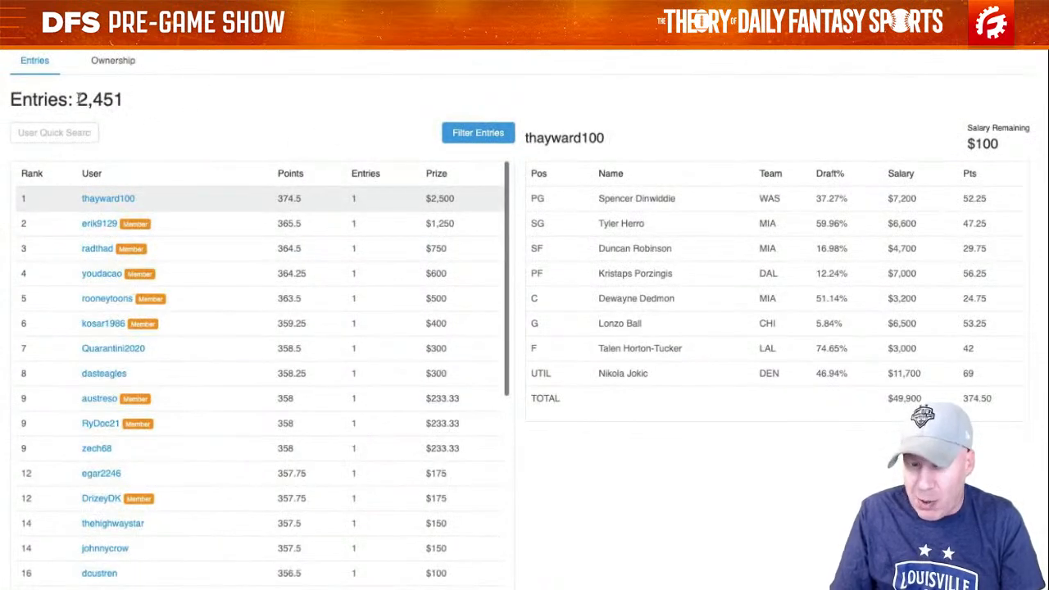
pyautogui.moveTo(79, 99); pyautogui.dragTo(137, 102)
pyautogui.click(130, 101)
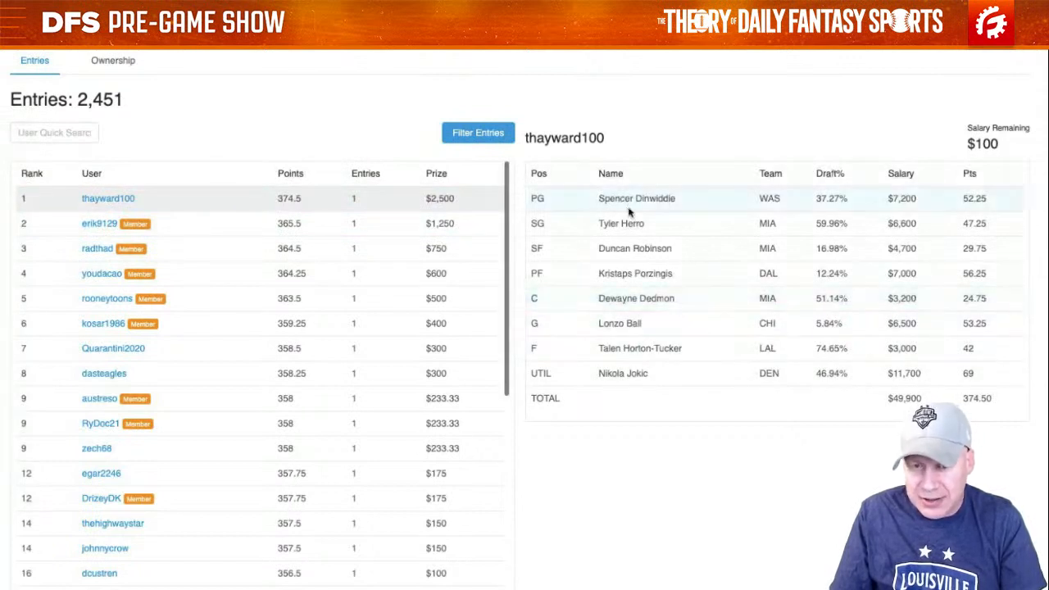
# Step: Open the bookmarked RG ResultsDB site and display the player ownership for the NBA slate
pyautogui.click(502, 37)
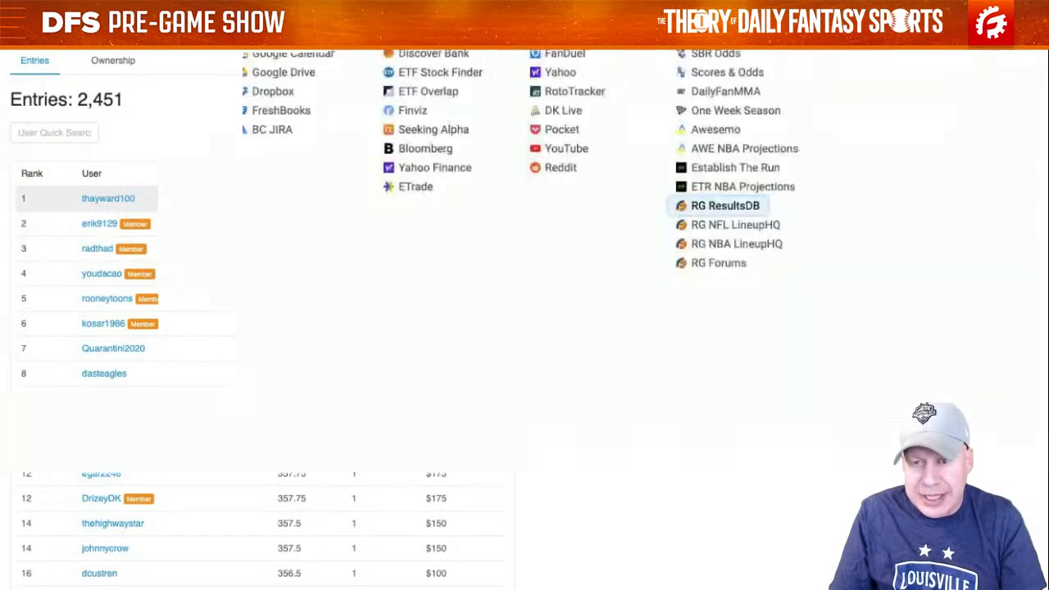
pyautogui.click(730, 206)
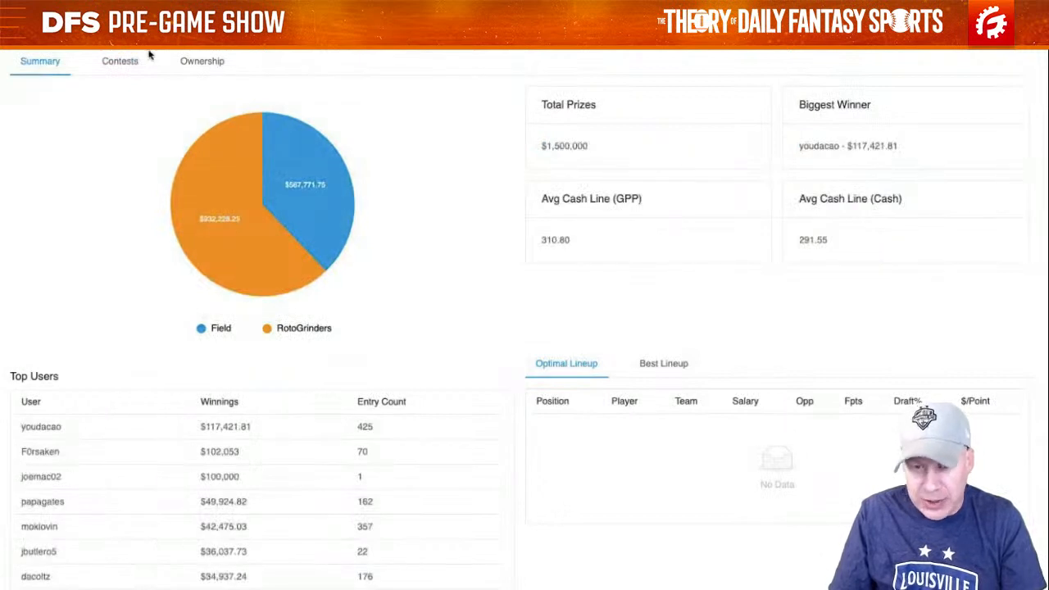
pyautogui.click(189, 63)
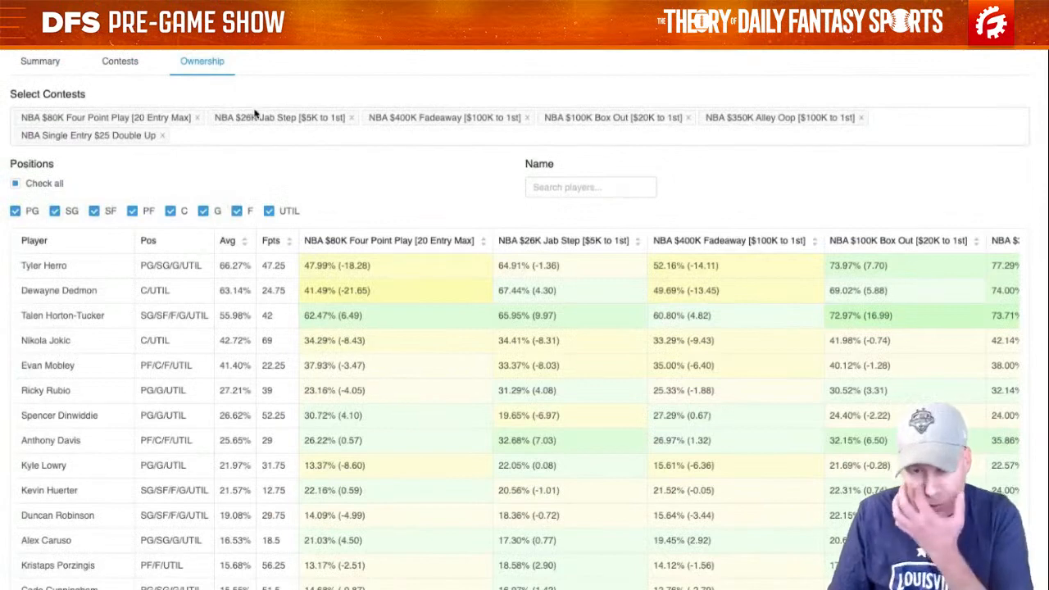
# Step: Remove all preselected contests from the ownership comparison
pyautogui.click(196, 119)
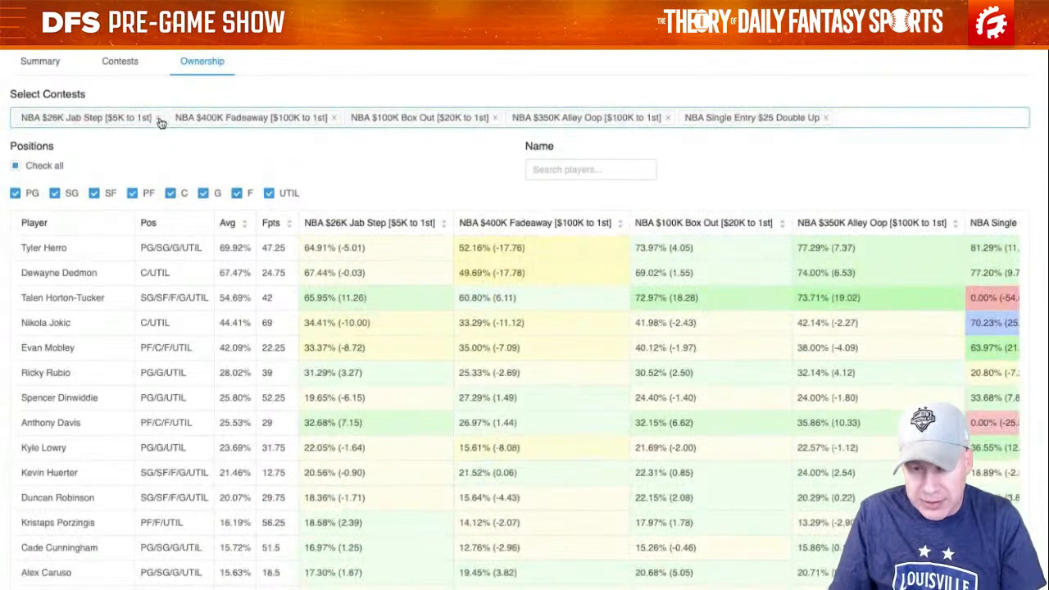
pyautogui.click(160, 119)
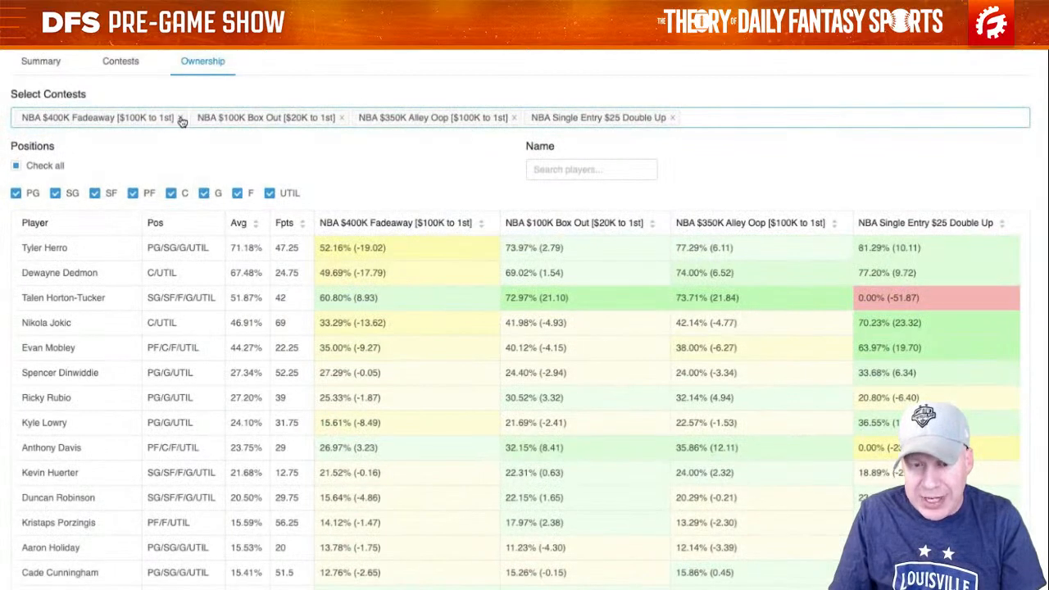
pyautogui.click(182, 118)
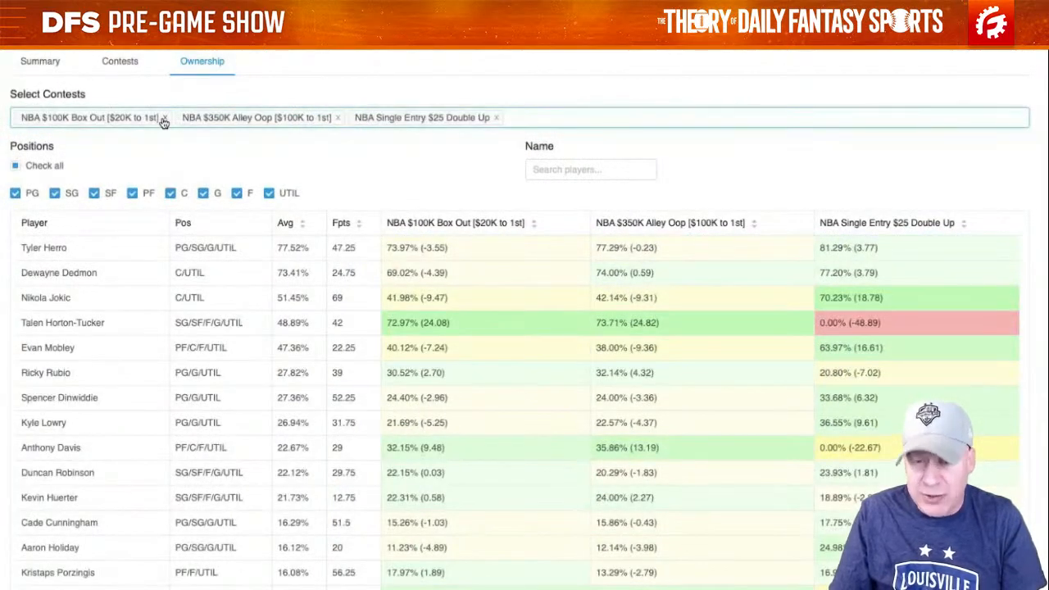
pyautogui.click(164, 119)
pyautogui.click(177, 119)
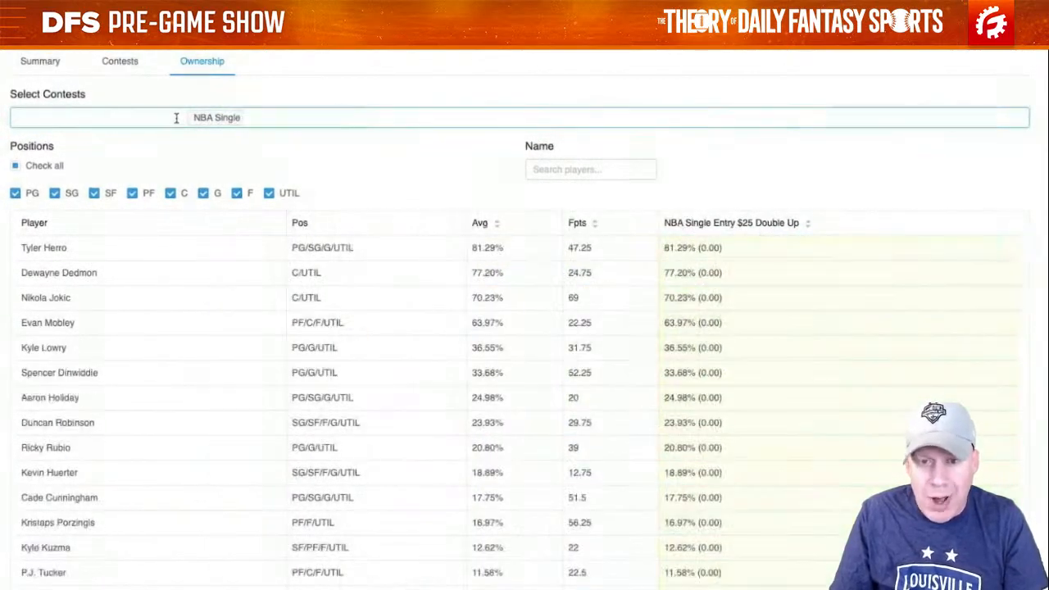
pyautogui.click(164, 119)
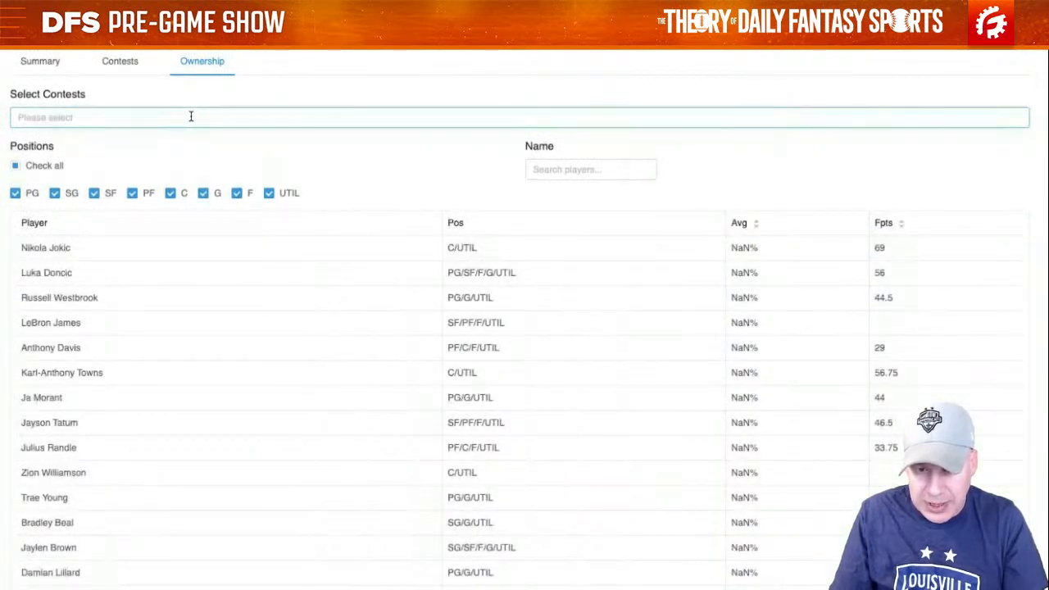
# Step: Add the NBA $25K Pick and Roll [Single Entry] and NBA $400K Fadeaway [$100K to 1st] contests to the ownership comparison
pyautogui.click(191, 116)
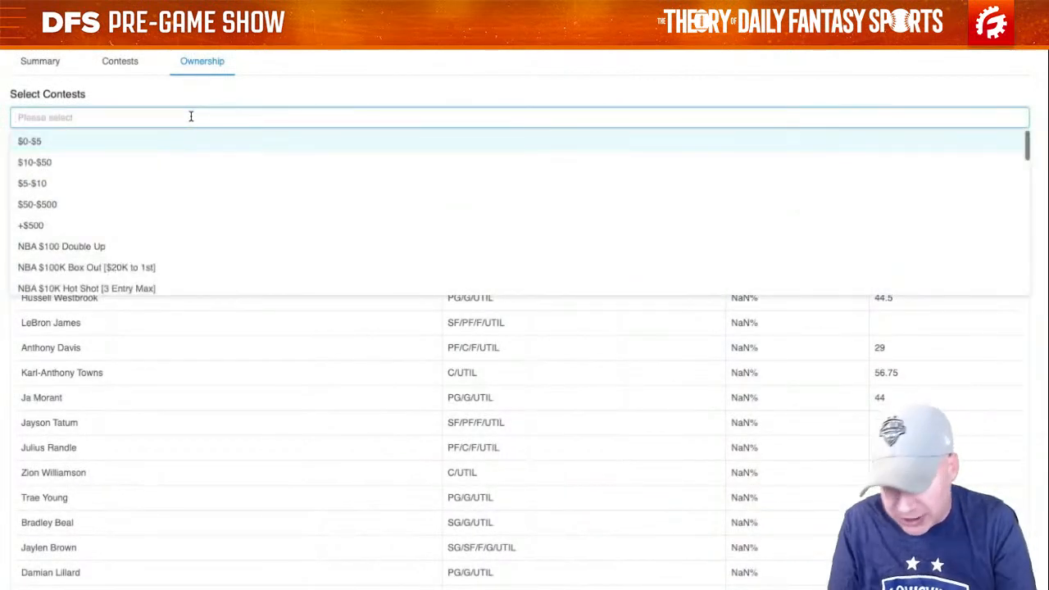
pyautogui.write('pick')
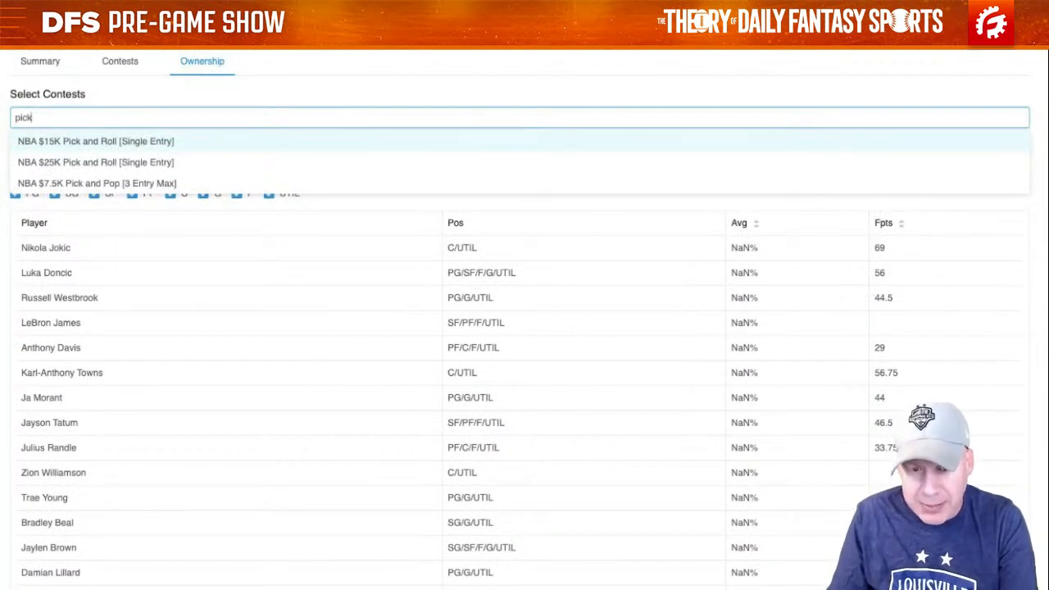
pyautogui.click(187, 142)
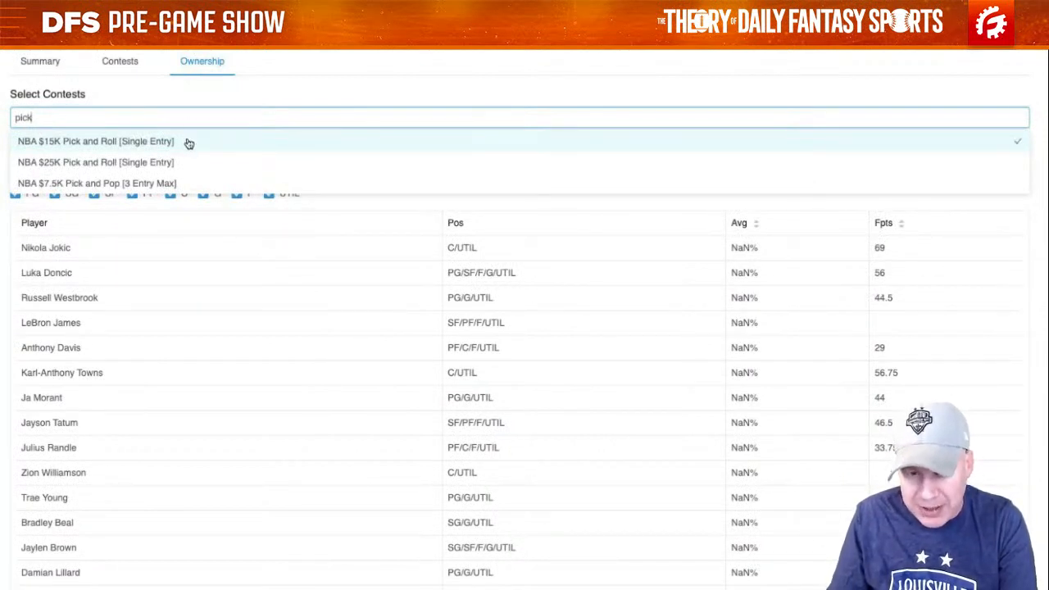
pyautogui.click(181, 163)
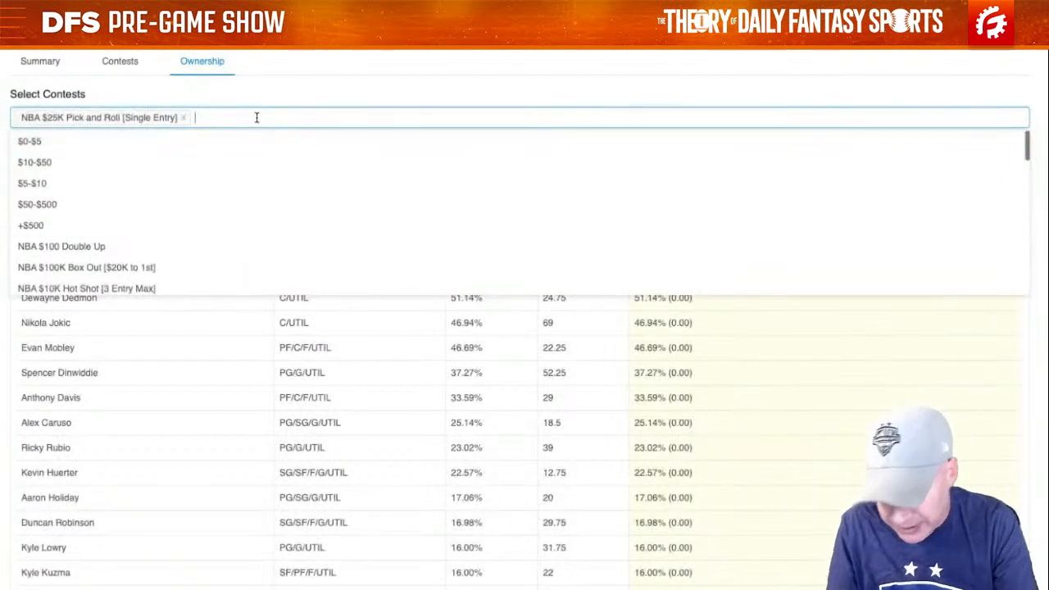
pyautogui.write('fad')
pyautogui.click(259, 141)
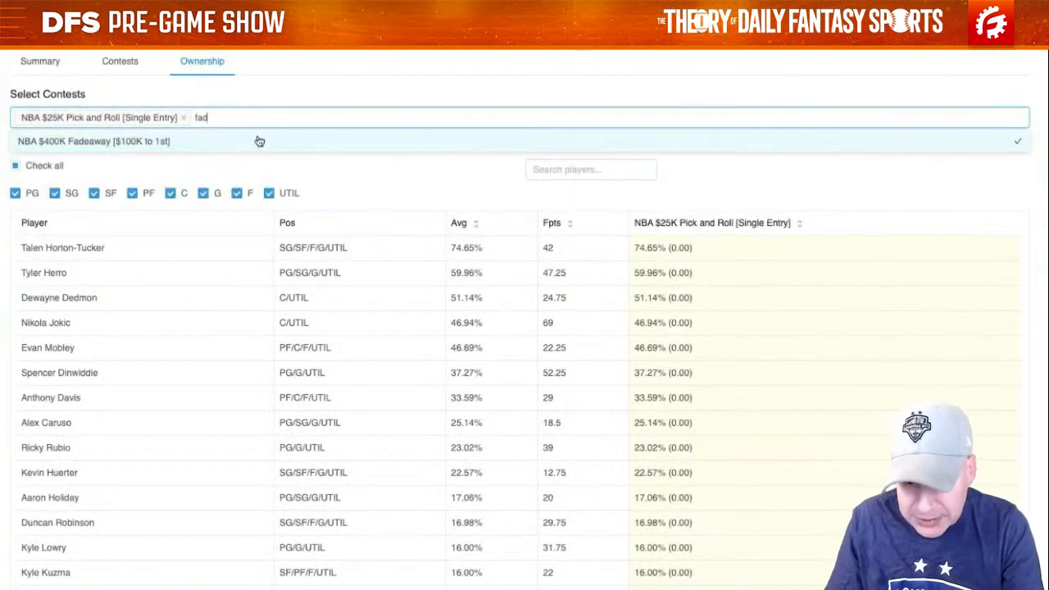
pyautogui.click(484, 51)
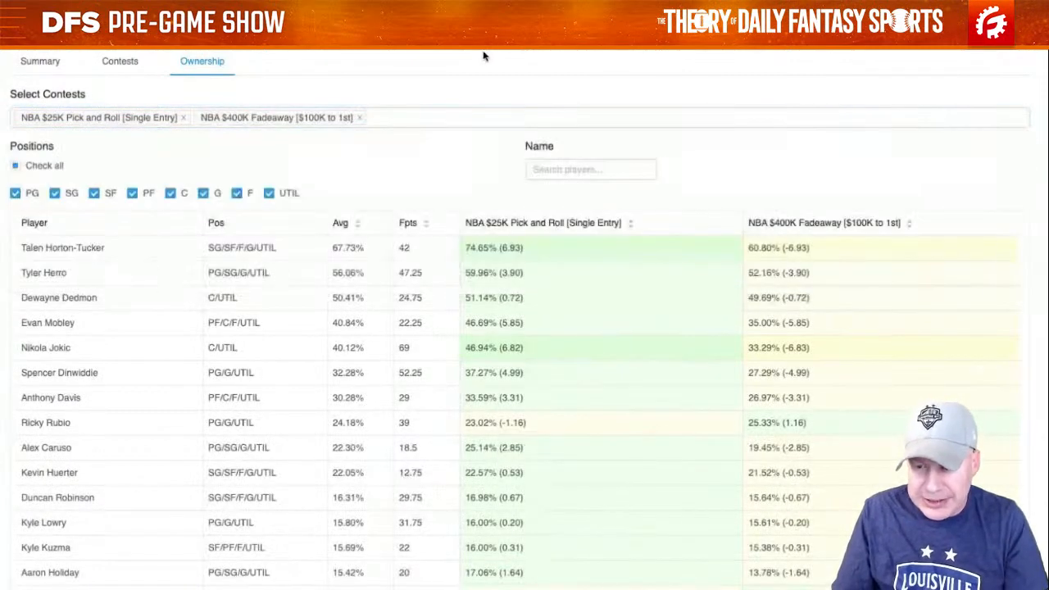
# Step: Sort the players by descending $25K Pick and Roll ownership and compare the percentages with the $400K Fadeaway, highlighting Nikola Jokic's
pyautogui.click(510, 226)
pyautogui.click(510, 226)
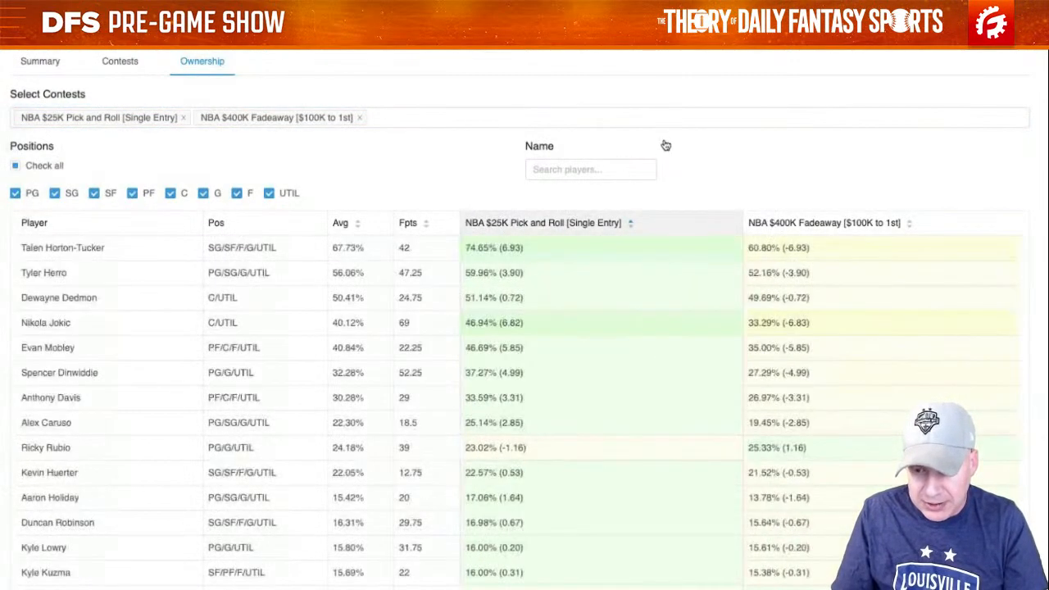
pyautogui.scroll(-2, 665, 145)
pyautogui.scroll(-2, 665, 144)
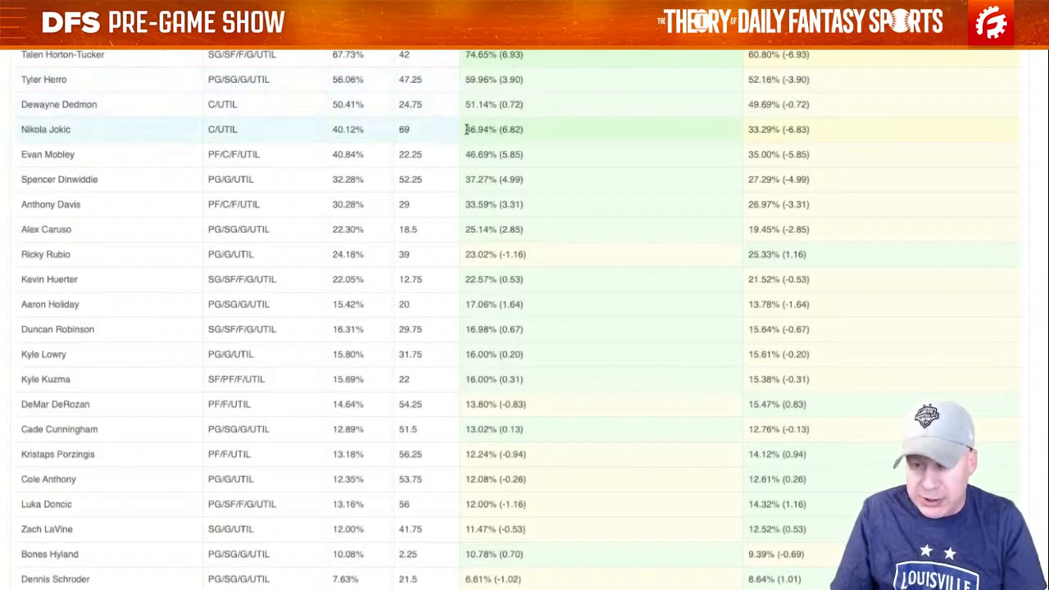
pyautogui.moveTo(466, 129); pyautogui.dragTo(708, 137)
pyautogui.click(514, 121)
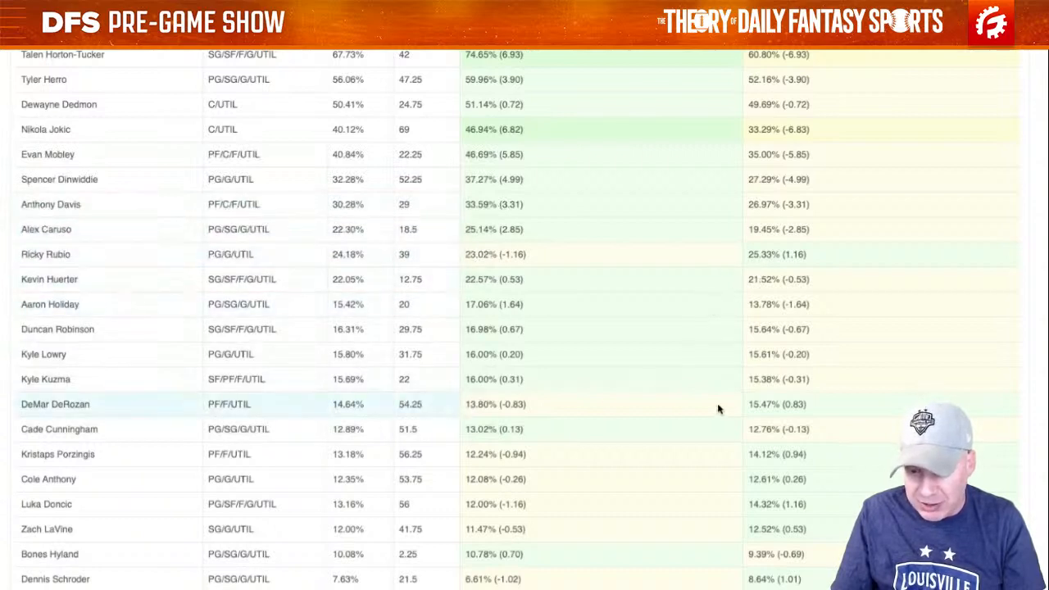
pyautogui.scroll(-5, 732, 400)
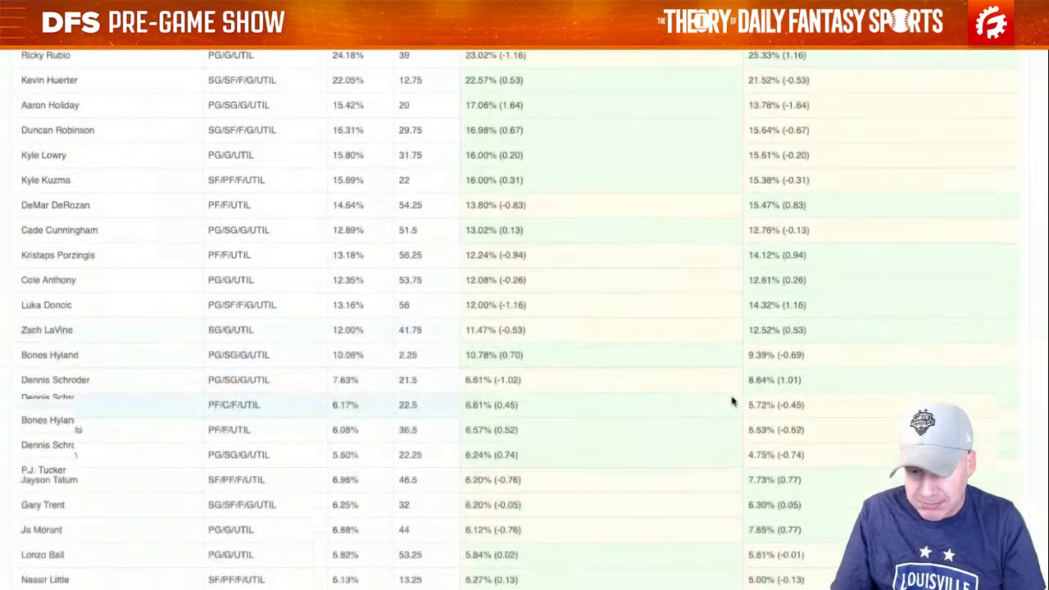
# Step: Compare the lower-owned players' percentages between the $25K Pick and Roll and the $400K Fadeaway
pyautogui.scroll(-4, 732, 401)
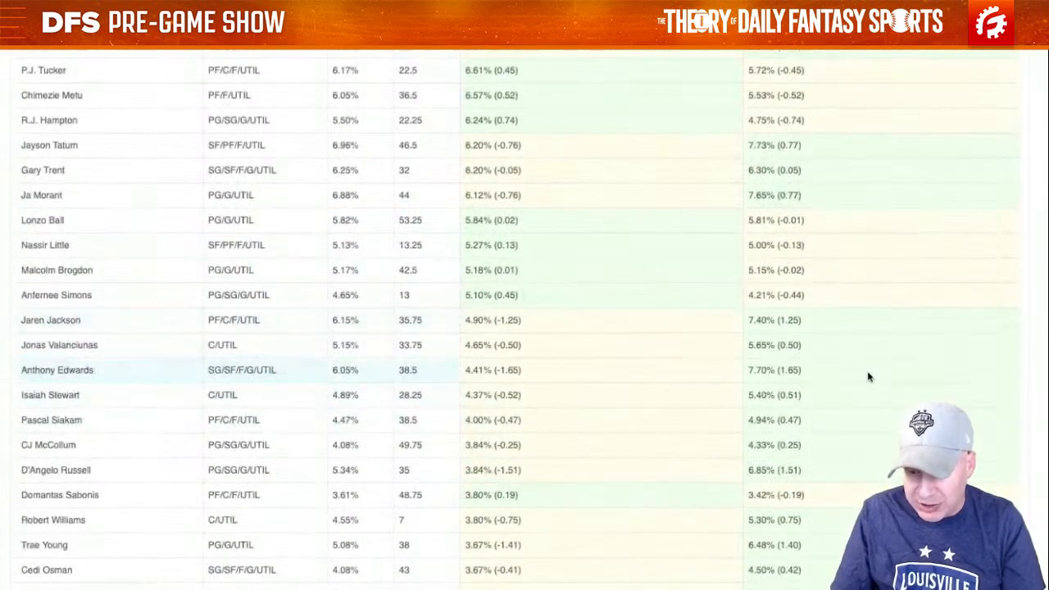
pyautogui.scroll(-6, 839, 347)
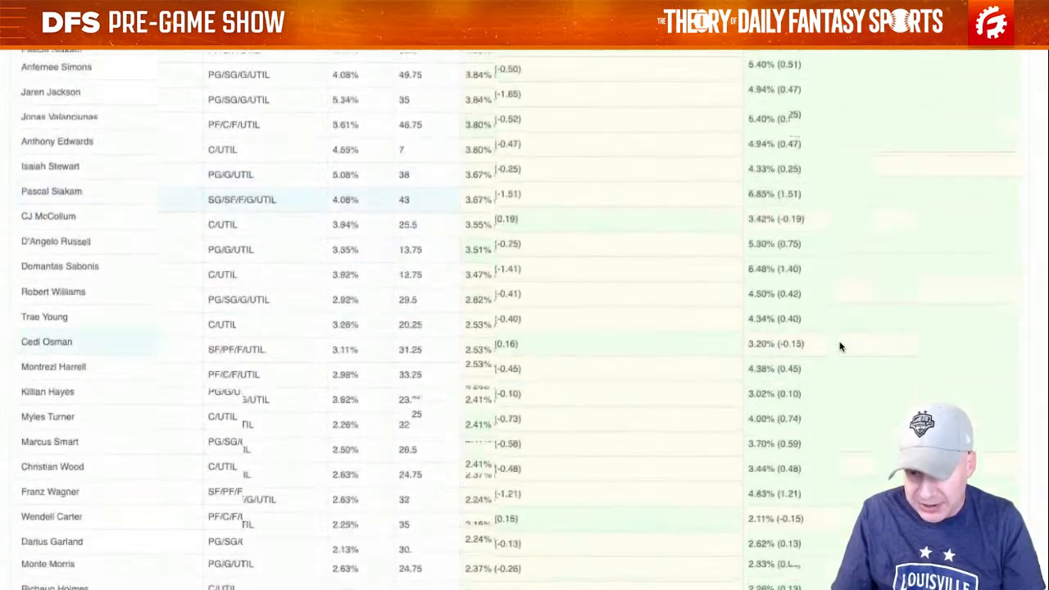
pyautogui.scroll(-2, 840, 347)
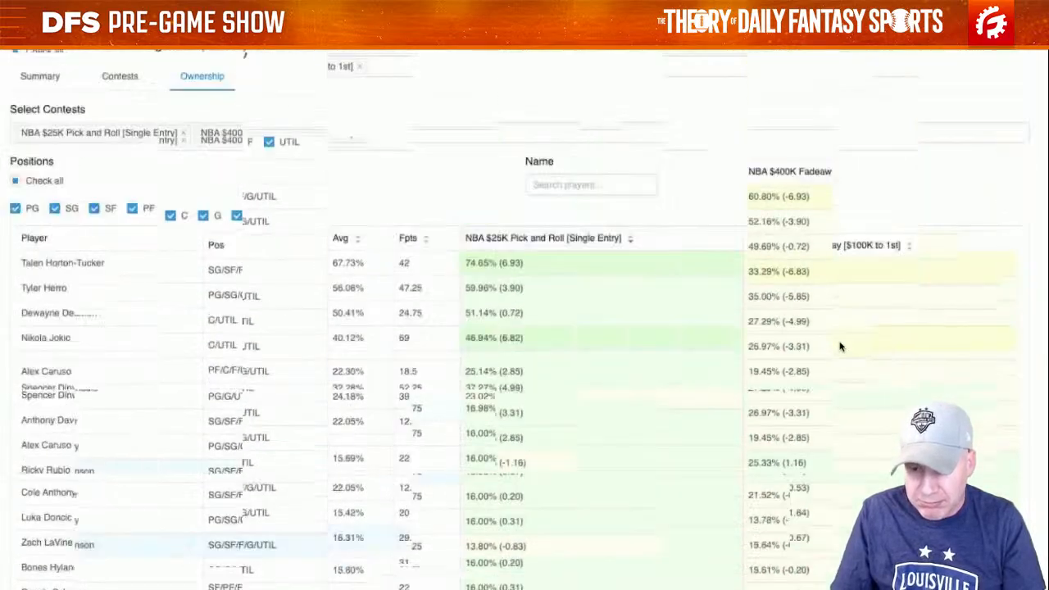
pyautogui.scroll(-1, 839, 346)
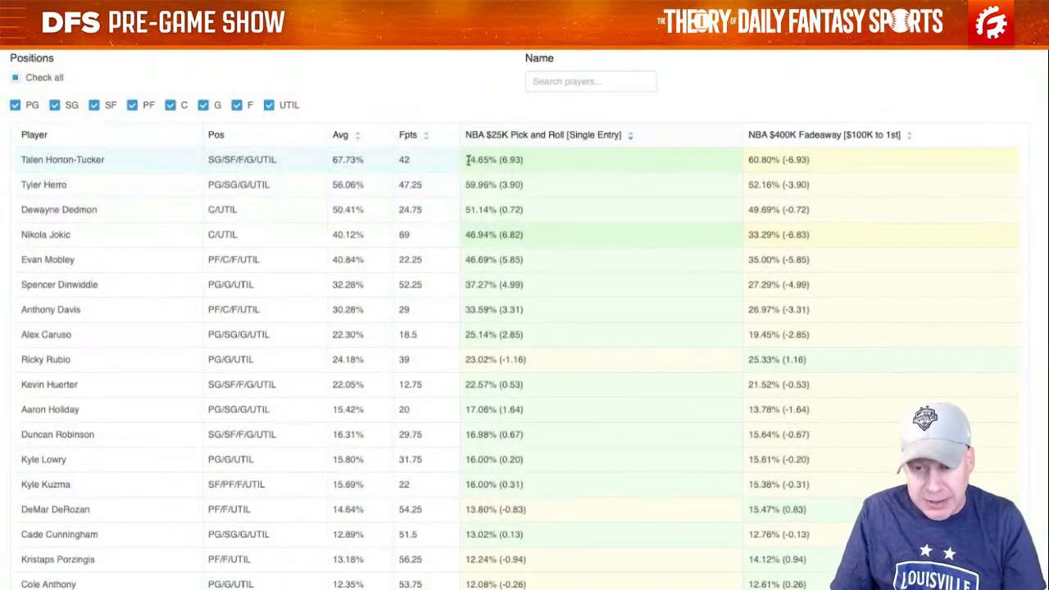
# Step: Highlight Talen Horton-Tucker's ownership in the $25K Pick and Roll and in the $400K Fadeaway
pyautogui.doubleClick(496, 160)
pyautogui.click(563, 169)
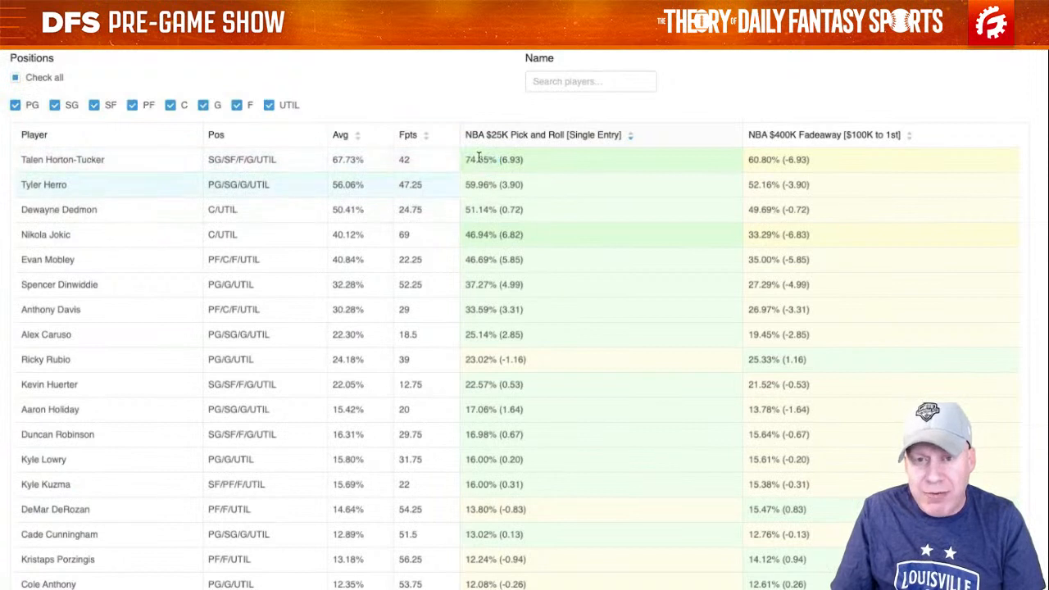
pyautogui.moveTo(464, 164); pyautogui.dragTo(532, 161)
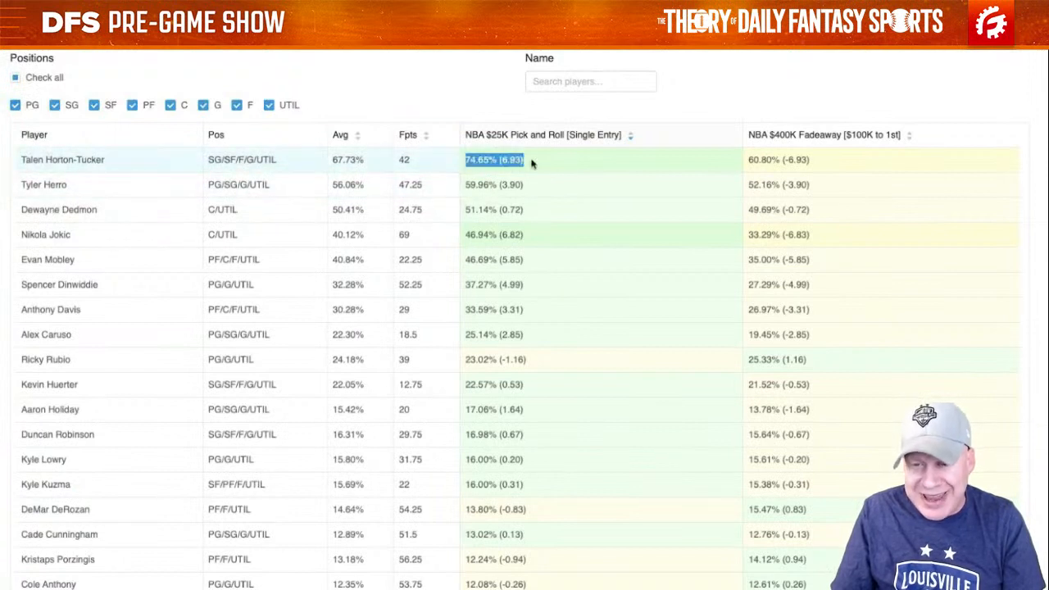
pyautogui.tripleClick(794, 159)
pyautogui.click(840, 162)
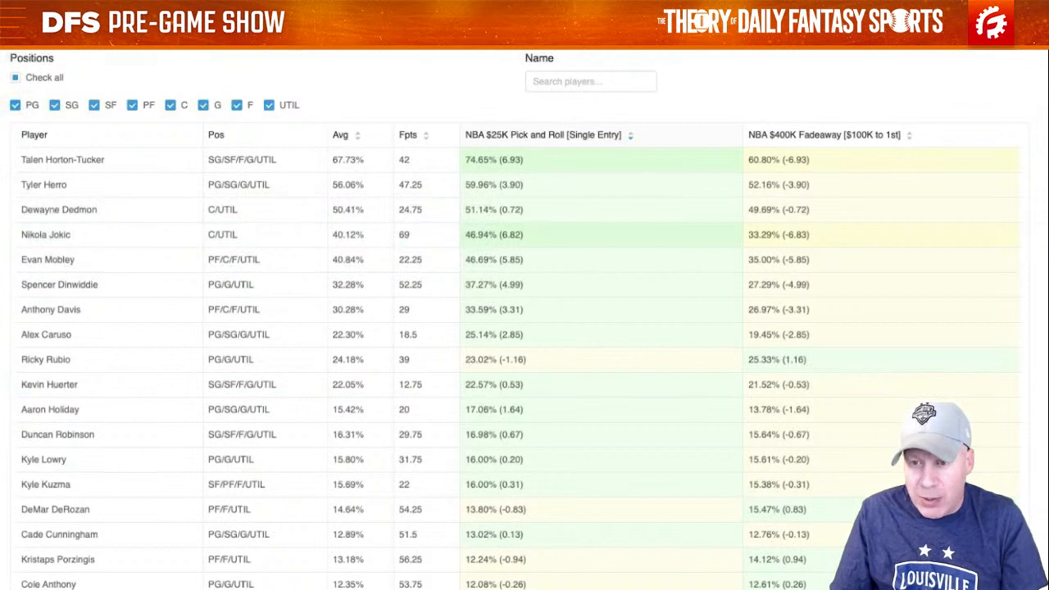
# Step: Switch to the $400K Fadeaway entries and display the second-place lineup
pyautogui.click(541, 25)
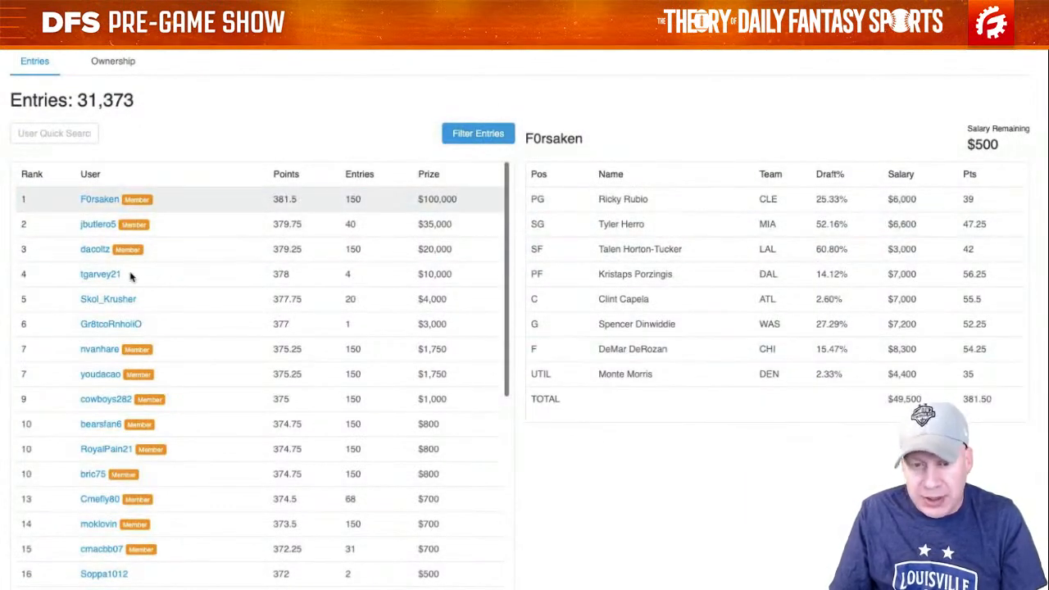
pyautogui.click(98, 225)
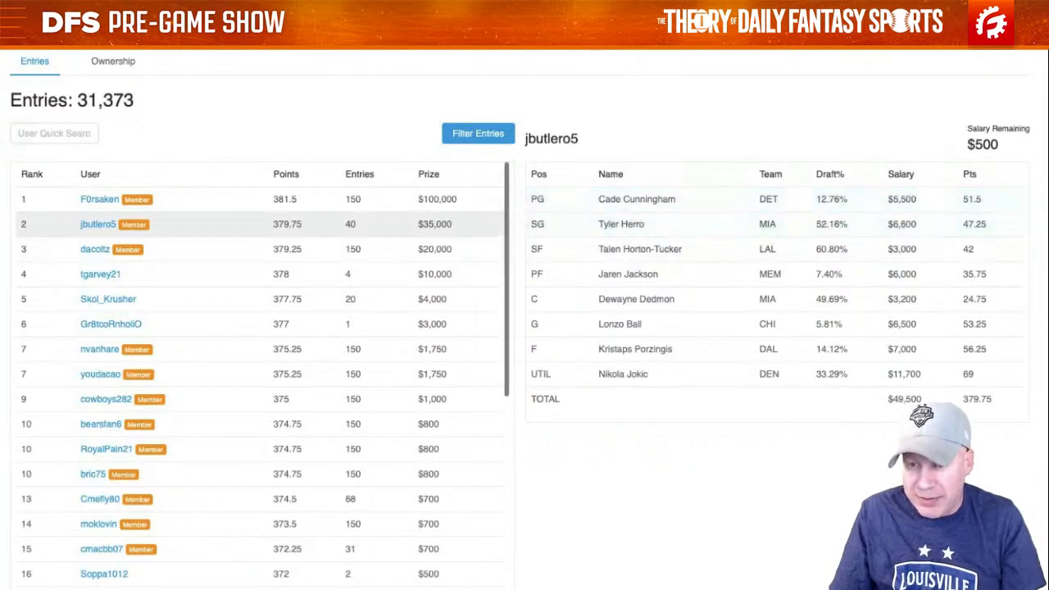
# Step: Display the Fadeaway's player ownership by user and highlight the exposures to Tyler Herro and Dewayne Dedmon
pyautogui.click(130, 63)
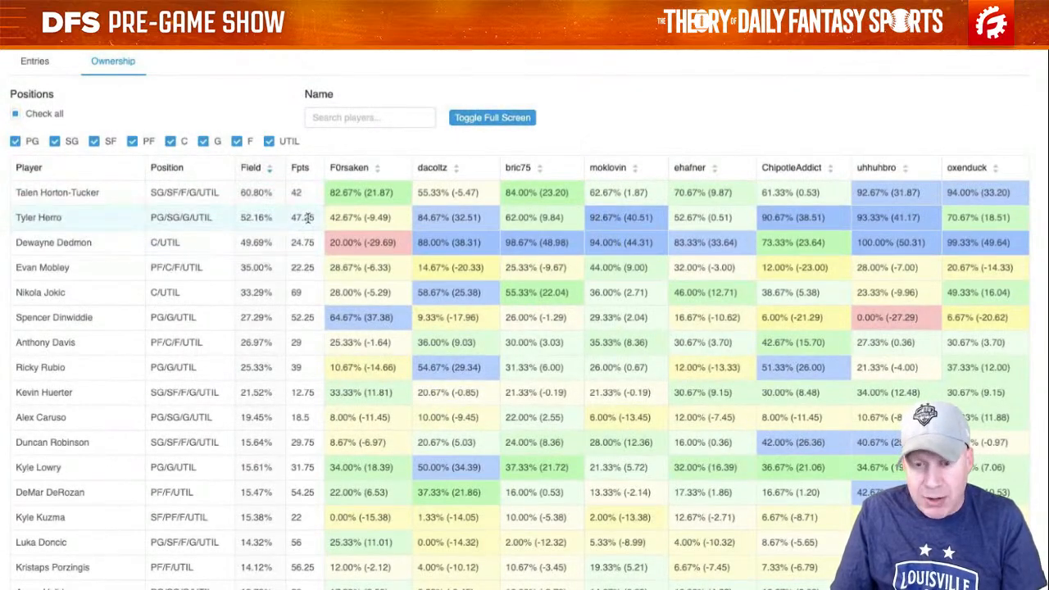
pyautogui.moveTo(308, 218); pyautogui.dragTo(988, 215)
pyautogui.click(991, 219)
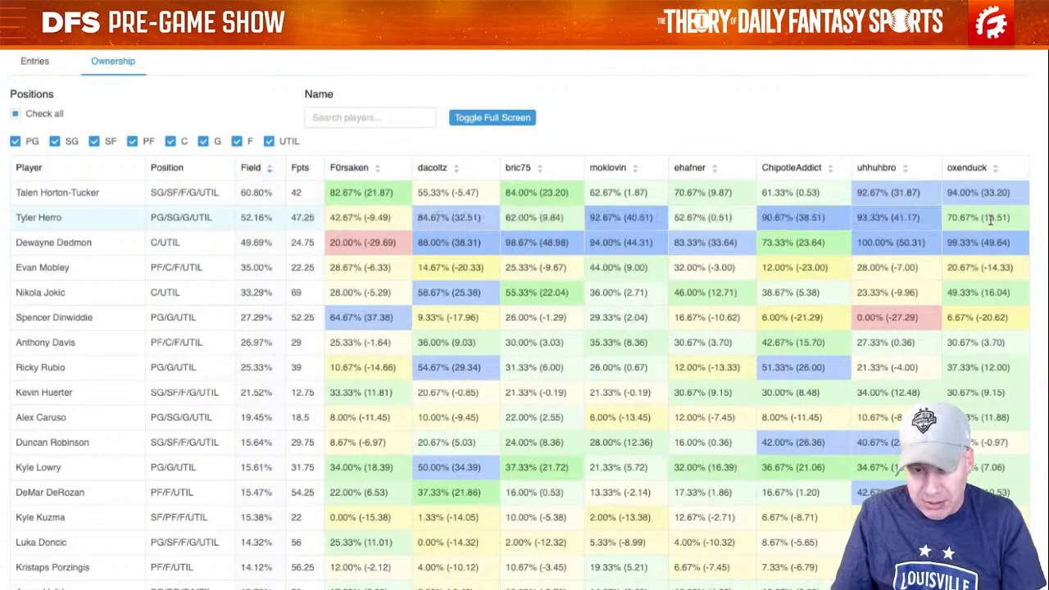
pyautogui.moveTo(344, 242); pyautogui.dragTo(788, 243)
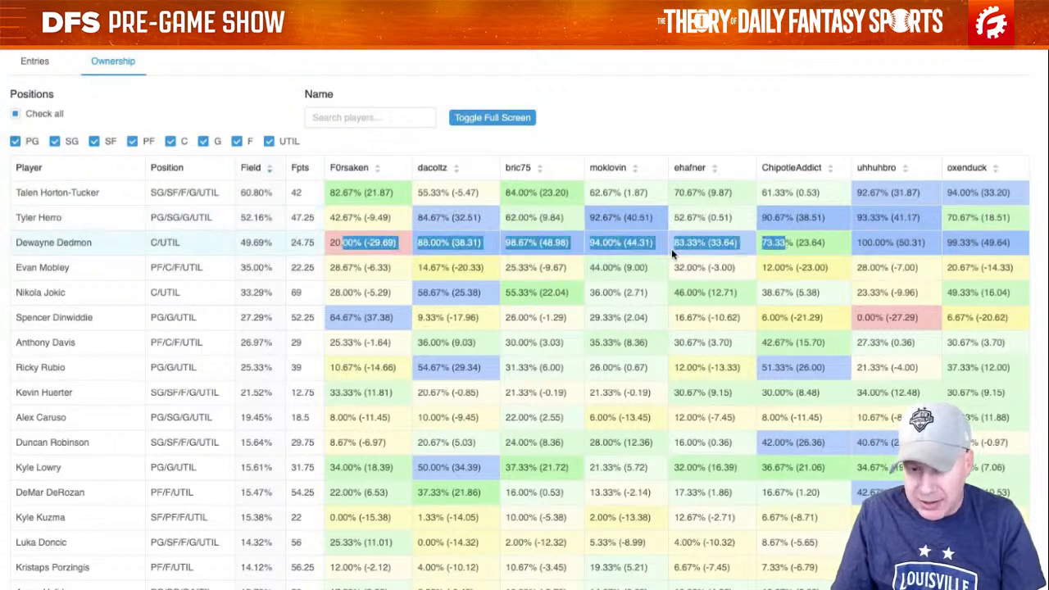
pyautogui.click(697, 271)
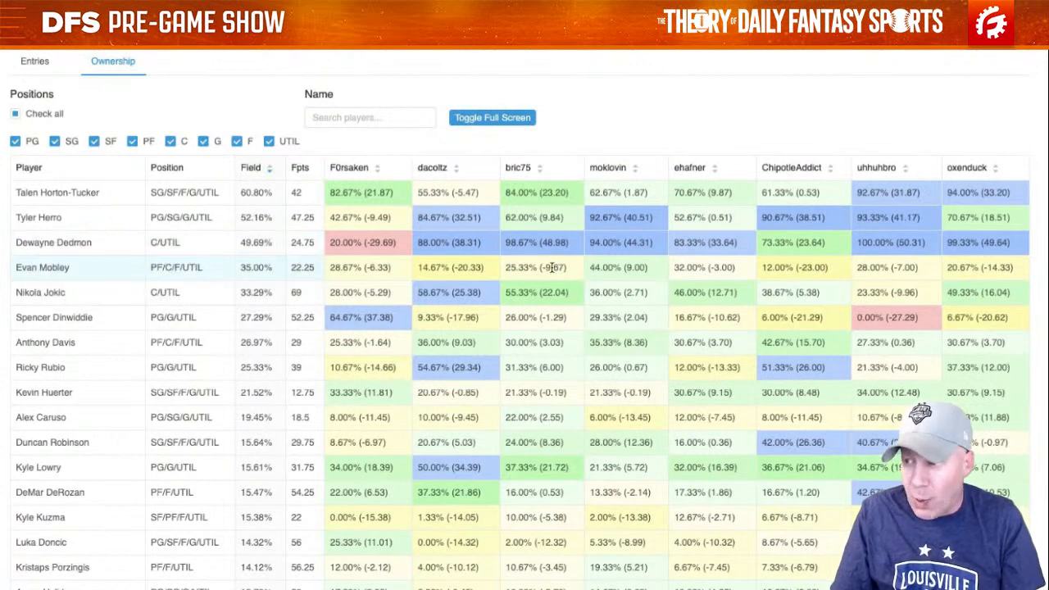
# Step: Highlight Spencer Dinwiddie's position eligibility in the Fadeaway ownership table
pyautogui.scroll(-1, 554, 269)
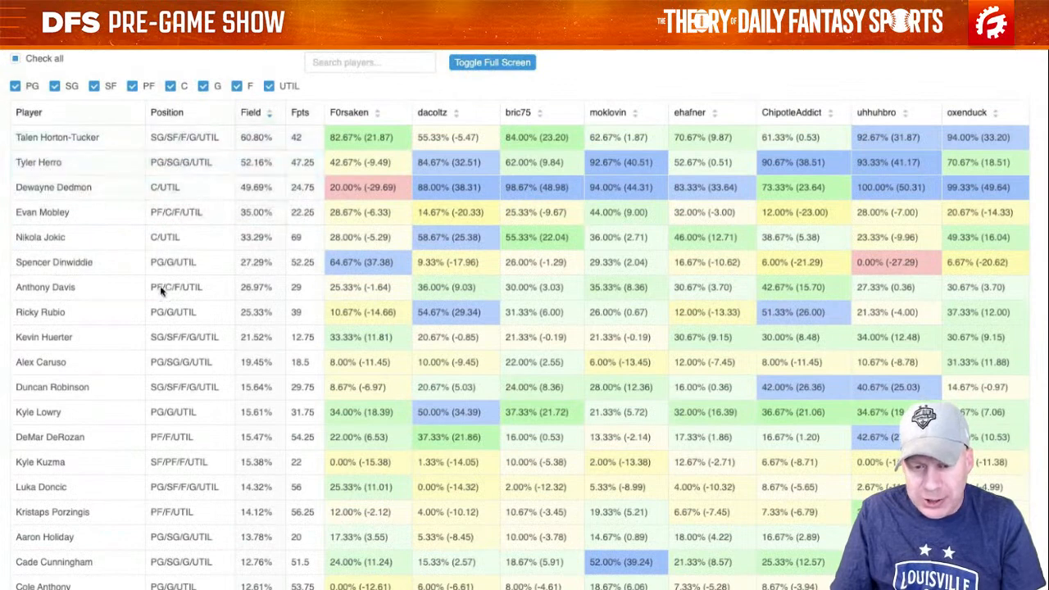
pyautogui.moveTo(164, 262); pyautogui.dragTo(237, 264)
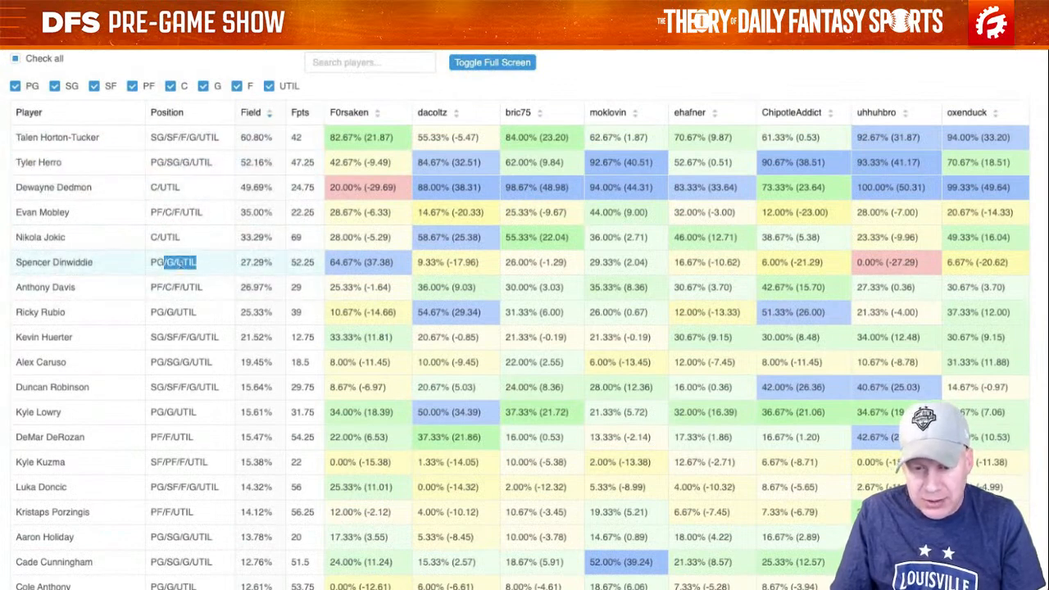
pyautogui.moveTo(174, 263); pyautogui.dragTo(214, 265)
pyautogui.scroll(1, 170, 183)
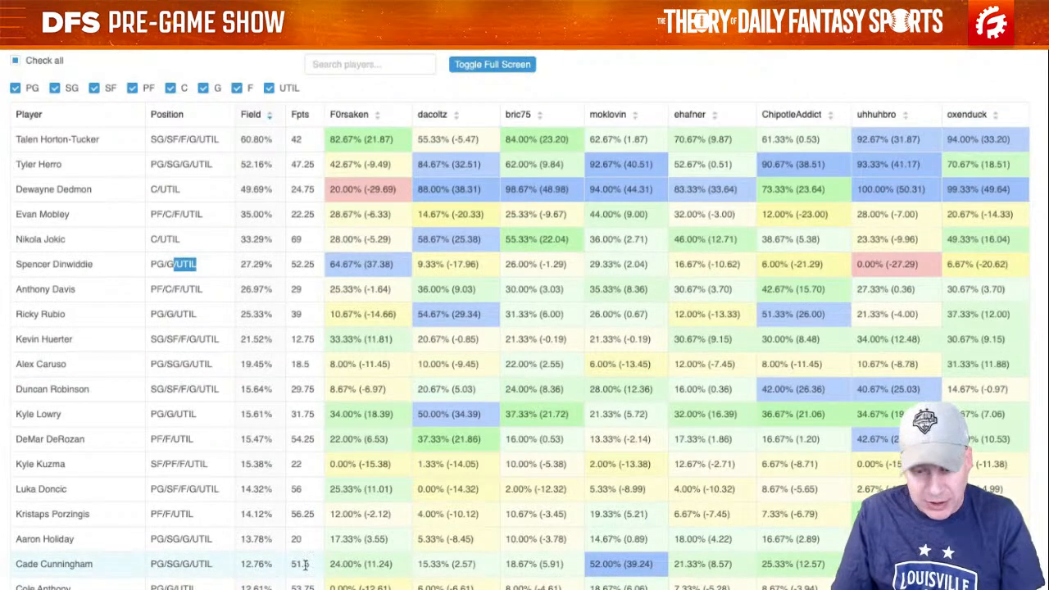
# Step: Examine the fantasy points of the high-owned and mid-owned players in the Fadeaway ownership table
pyautogui.scroll(-1, 316, 531)
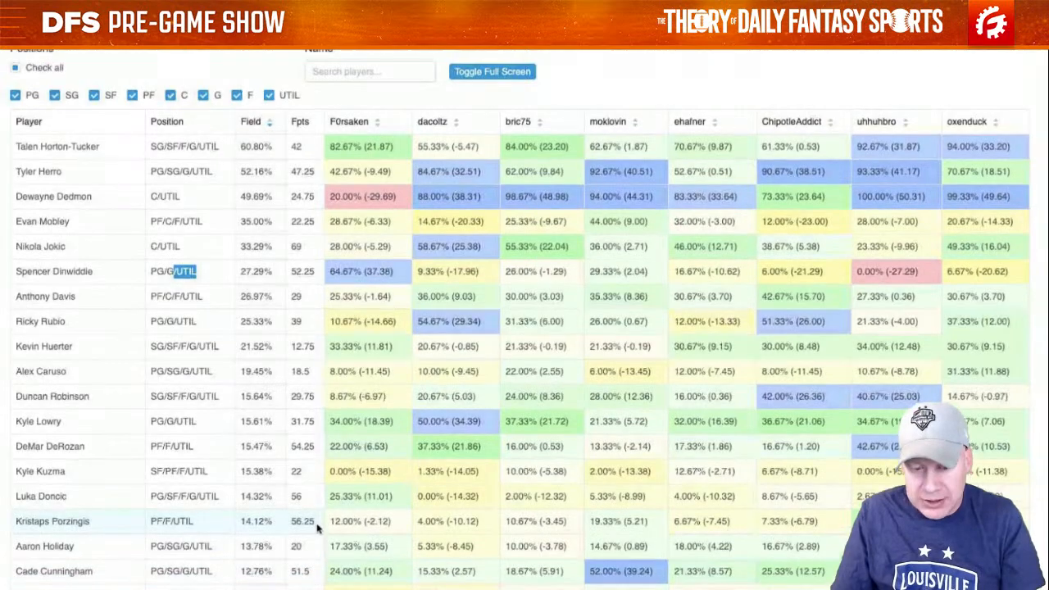
pyautogui.scroll(-2, 316, 529)
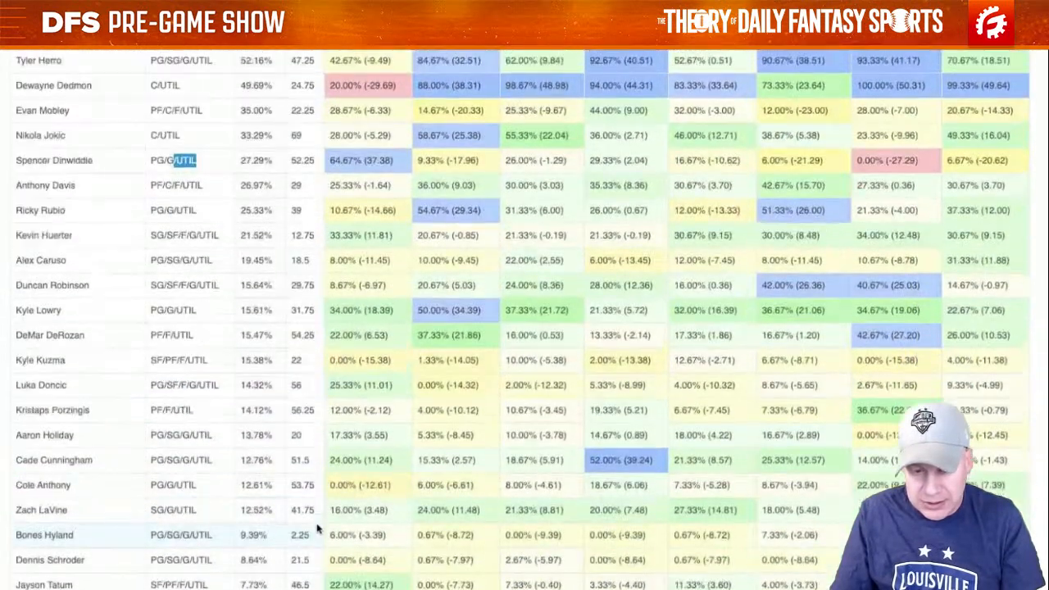
pyautogui.scroll(-1, 317, 529)
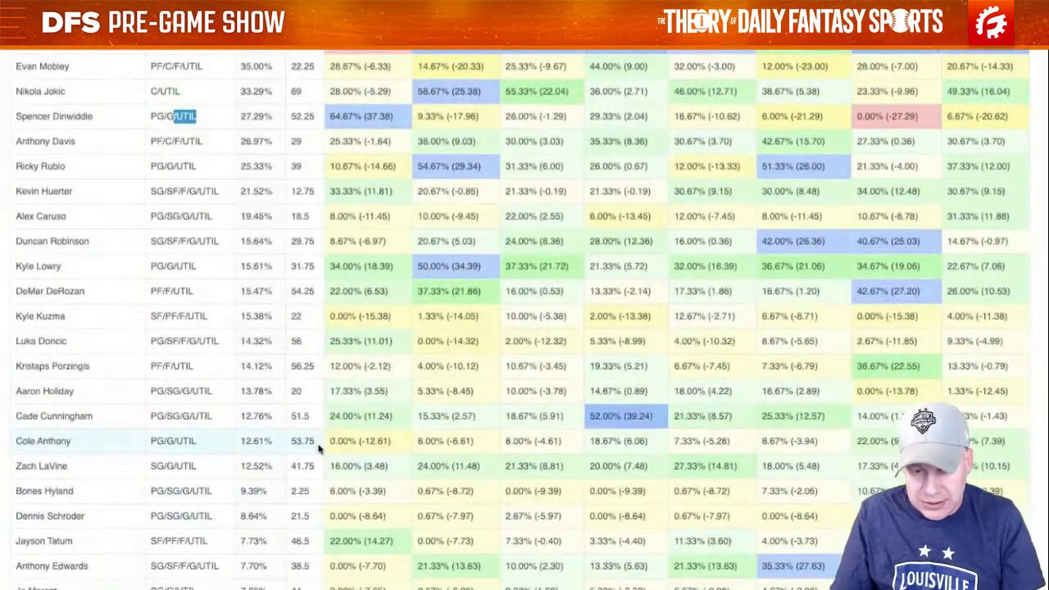
pyautogui.scroll(2, 302, 451)
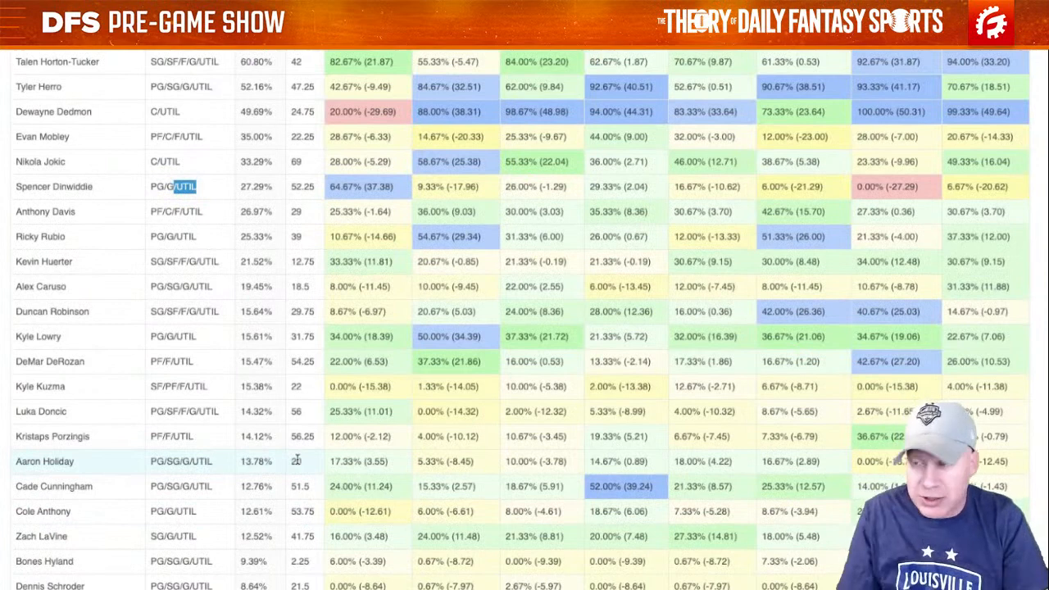
pyautogui.scroll(1, 298, 405)
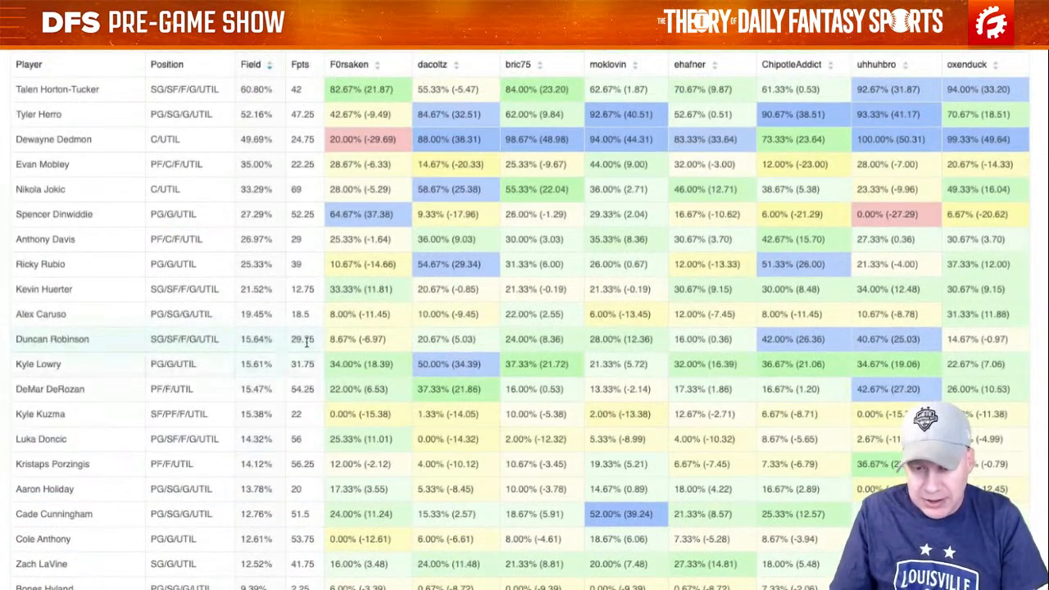
pyautogui.scroll(1, 306, 348)
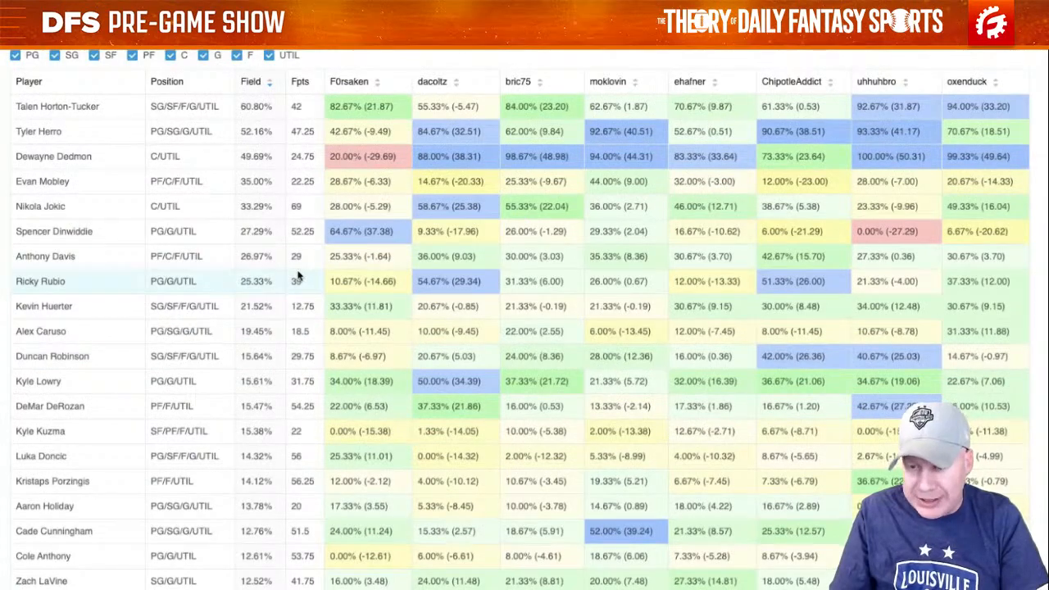
pyautogui.scroll(-5, 301, 275)
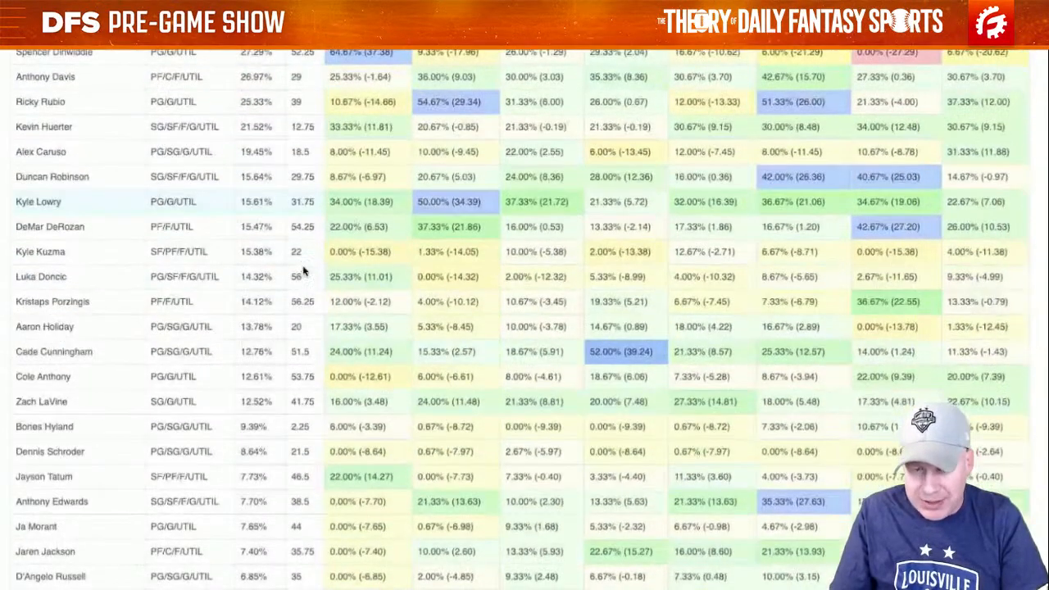
pyautogui.scroll(3, 301, 268)
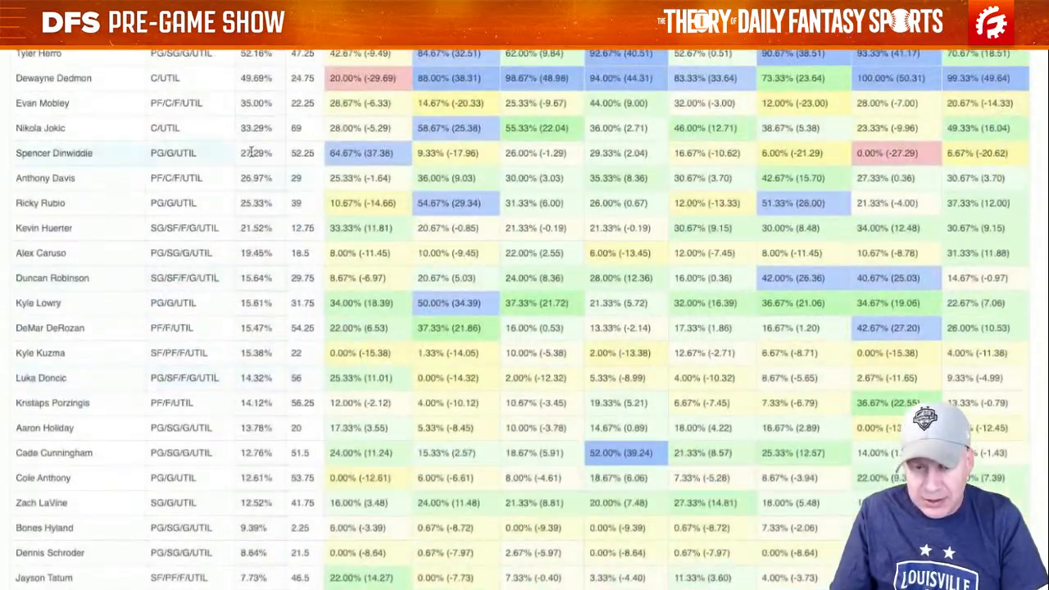
# Step: Highlight the field ownership of Spencer Dinwiddie and Alex Caruso and compare it with the surrounding players
pyautogui.doubleClick(260, 153)
pyautogui.click(267, 153)
pyautogui.scroll(-1, 260, 348)
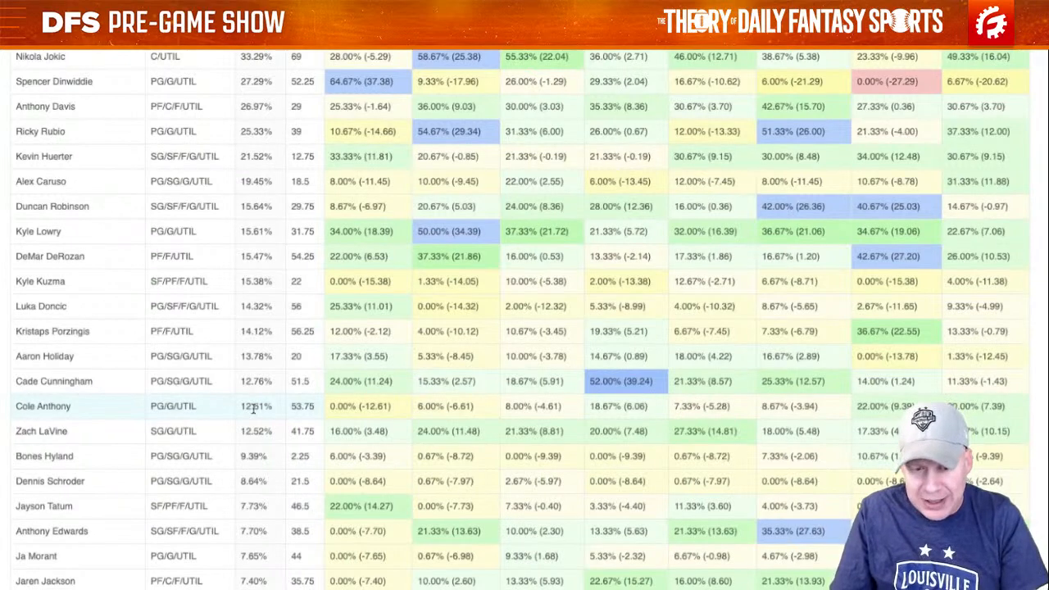
pyautogui.scroll(2, 253, 410)
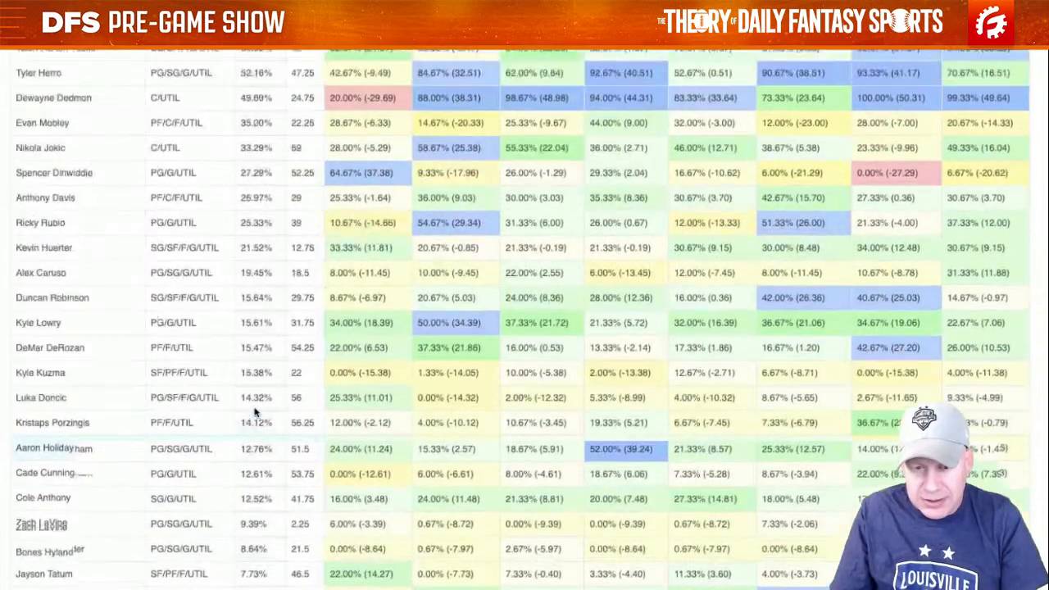
pyautogui.moveTo(243, 286); pyautogui.dragTo(269, 285)
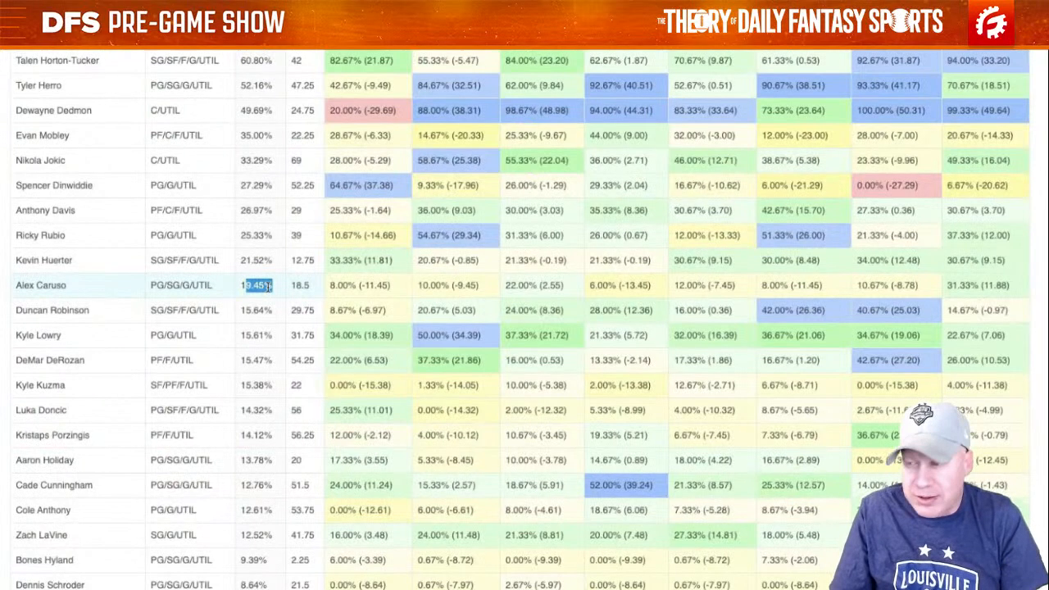
pyautogui.scroll(1, 268, 285)
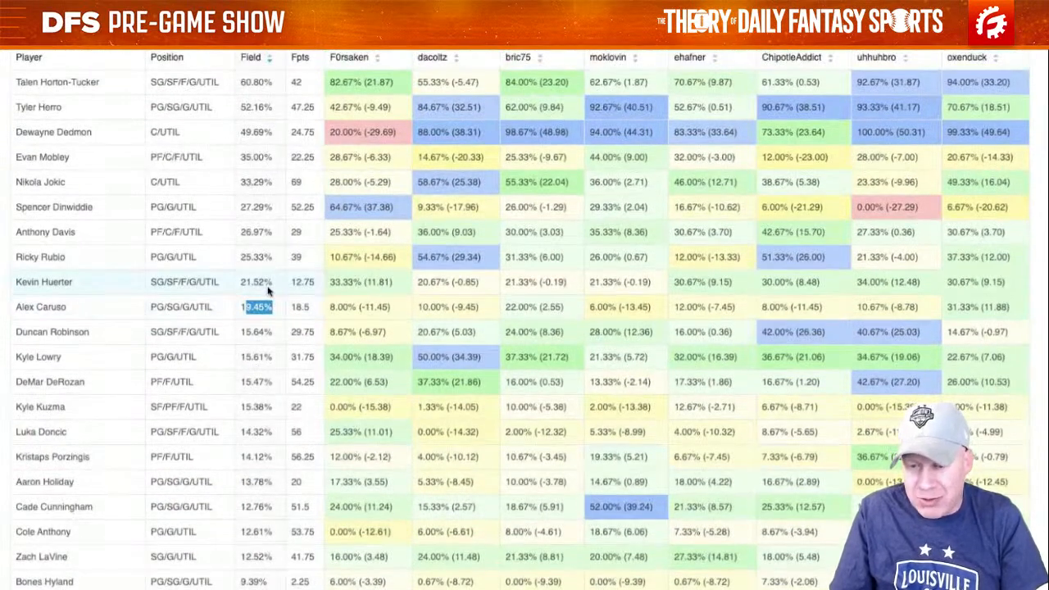
pyautogui.scroll(1, 268, 286)
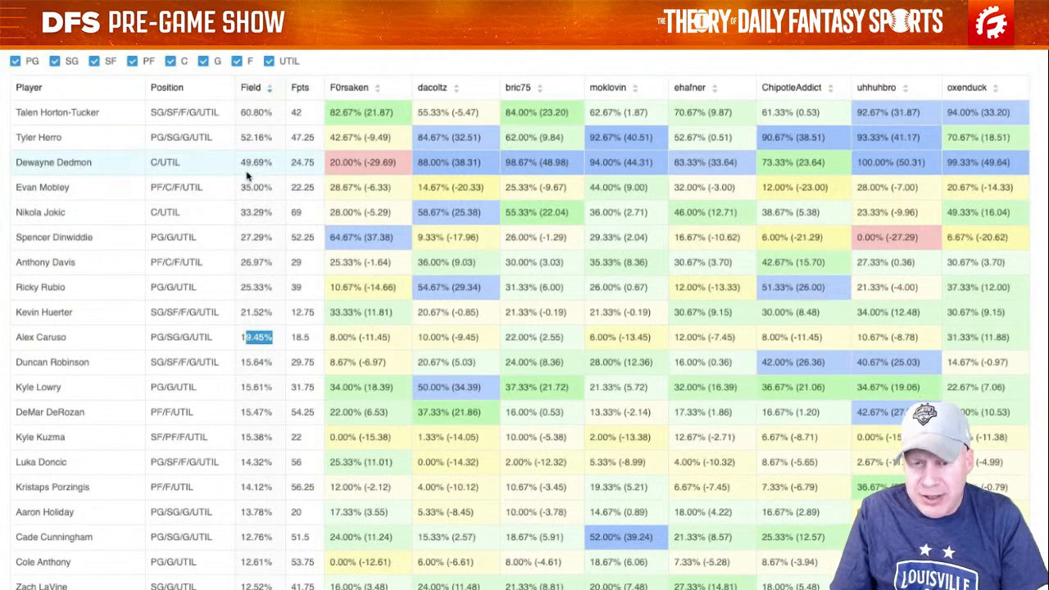
pyautogui.scroll(-1, 235, 238)
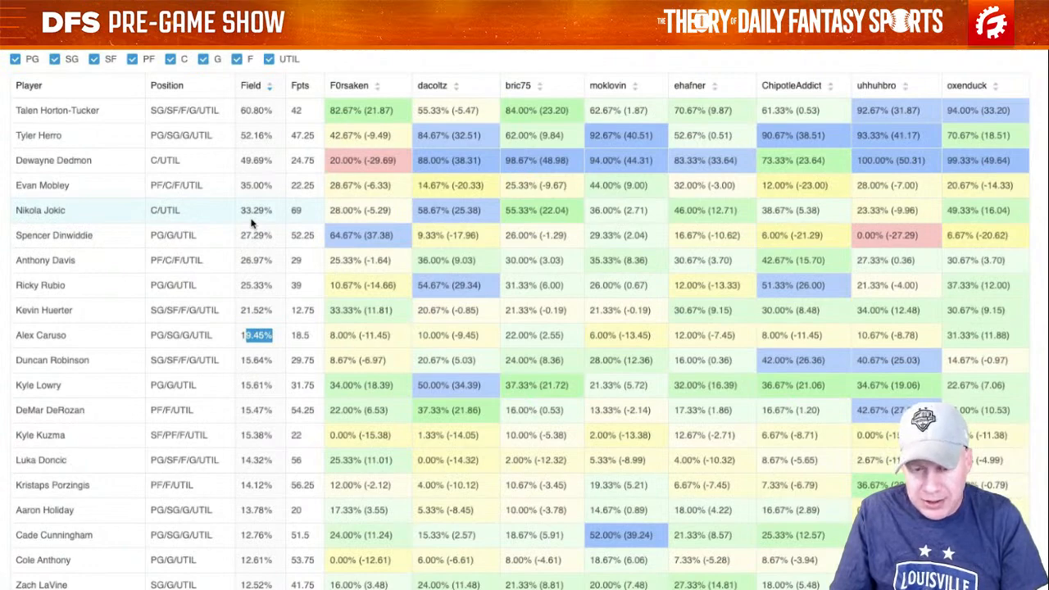
pyautogui.scroll(-2, 251, 223)
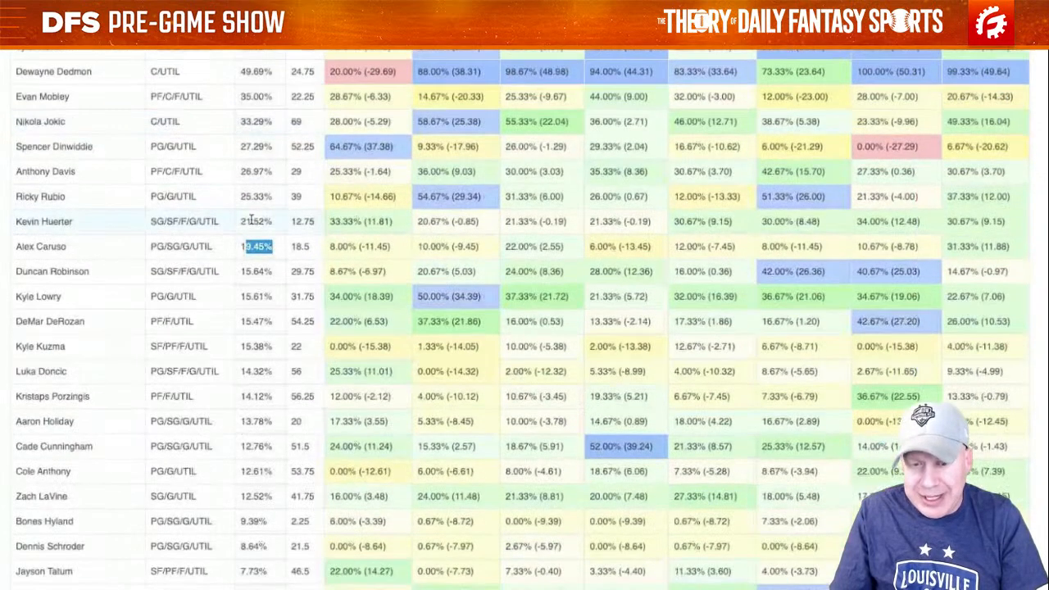
pyautogui.scroll(3, 252, 223)
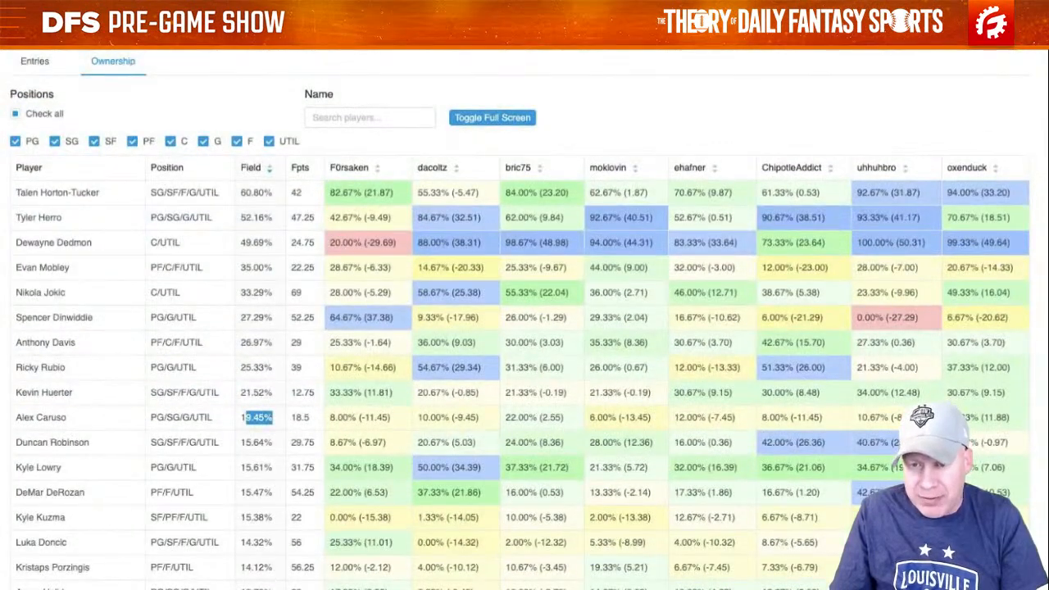
# Step: Switch to the $25K Pick and Roll entries and open the second-place lineup
pyautogui.click(35, 62)
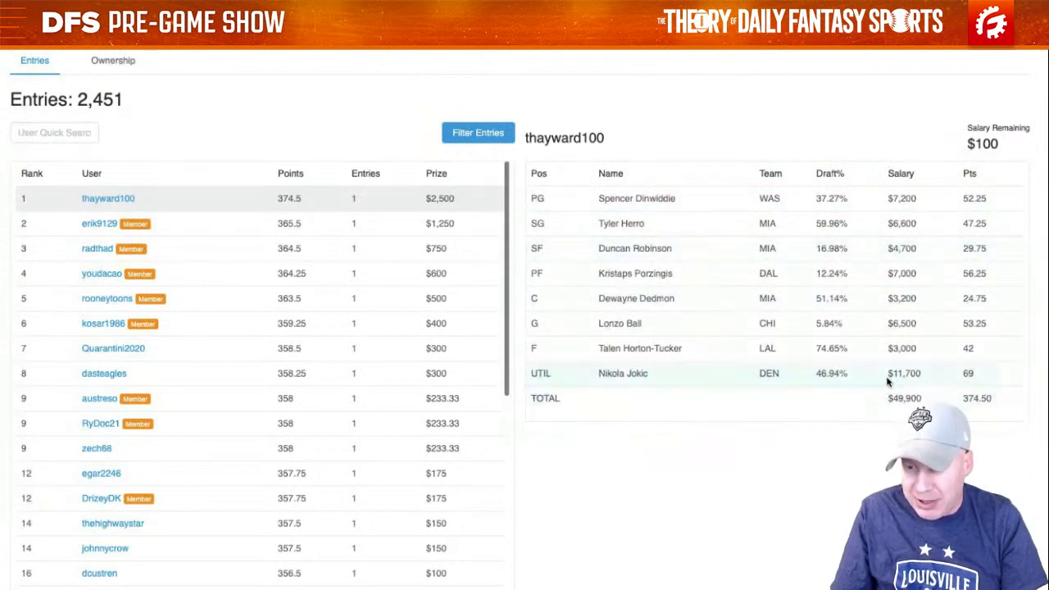
pyautogui.click(93, 224)
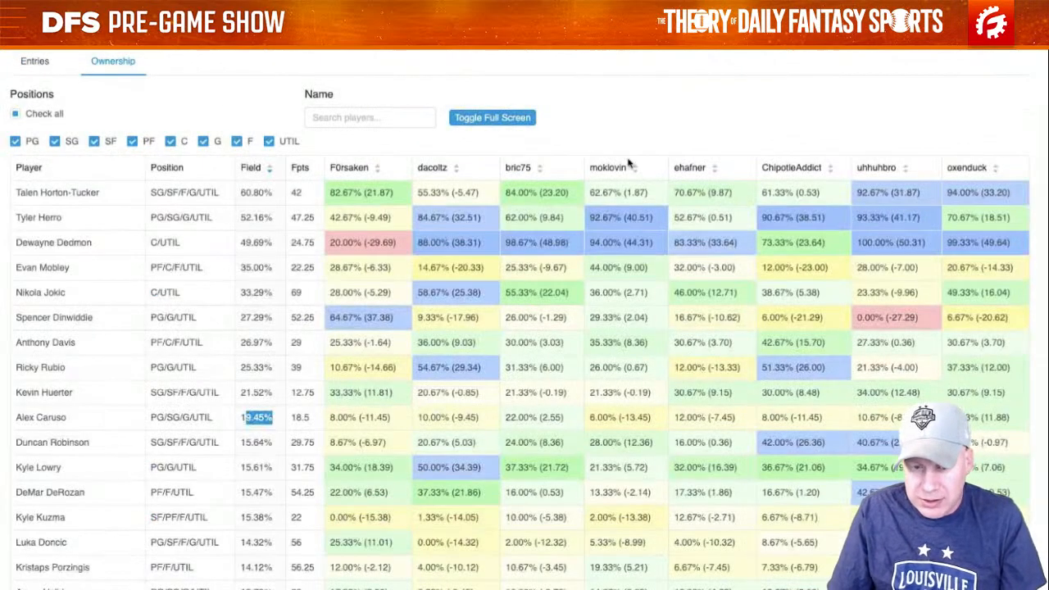
pyautogui.click(300, 211)
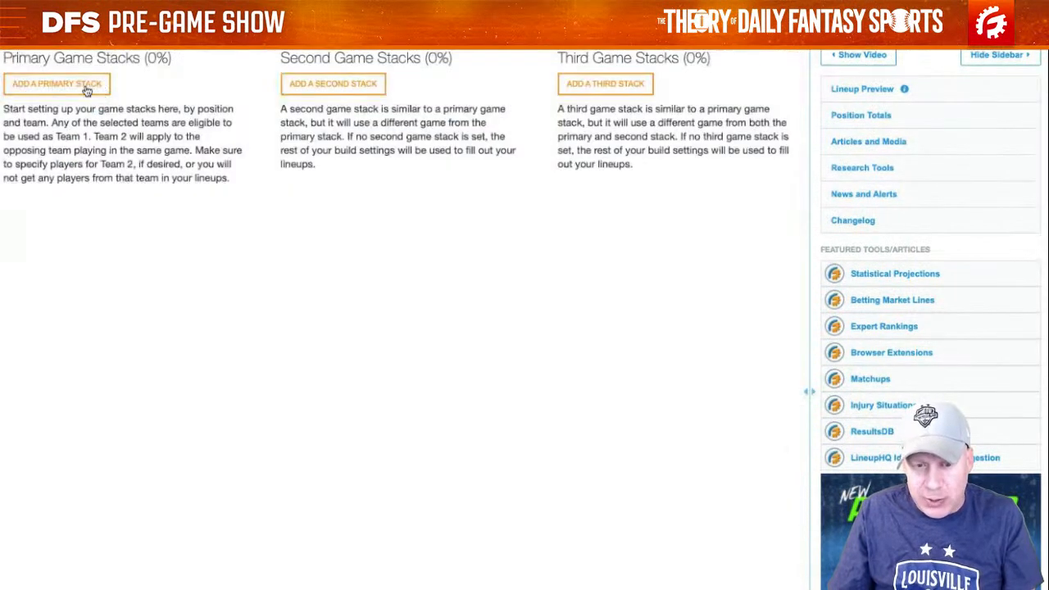
# Step: Add a primary game stack that pairs one UTA center with any two players from the opposing team
pyautogui.click(86, 91)
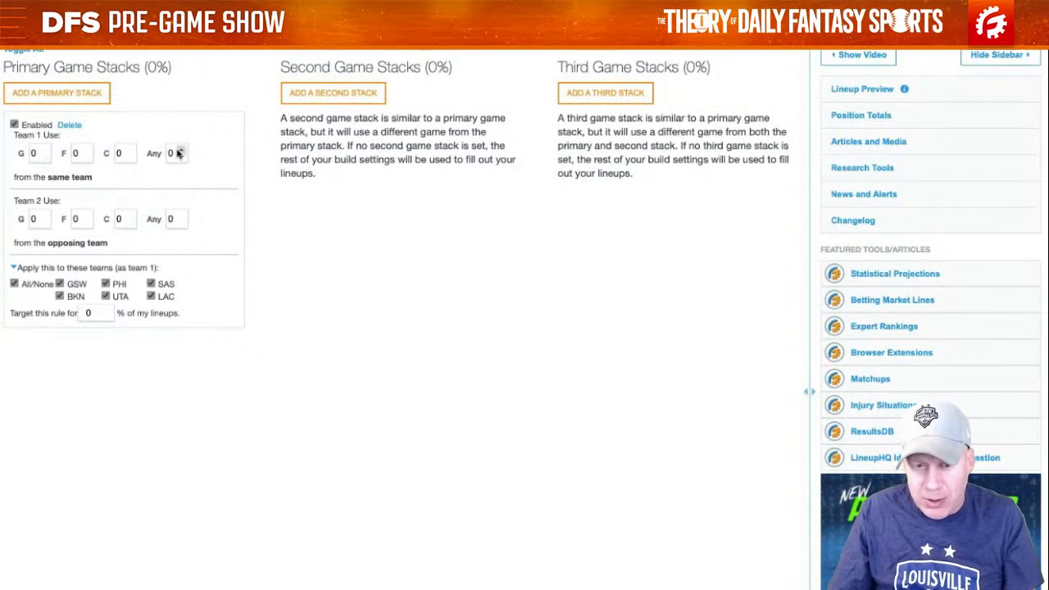
pyautogui.click(130, 151)
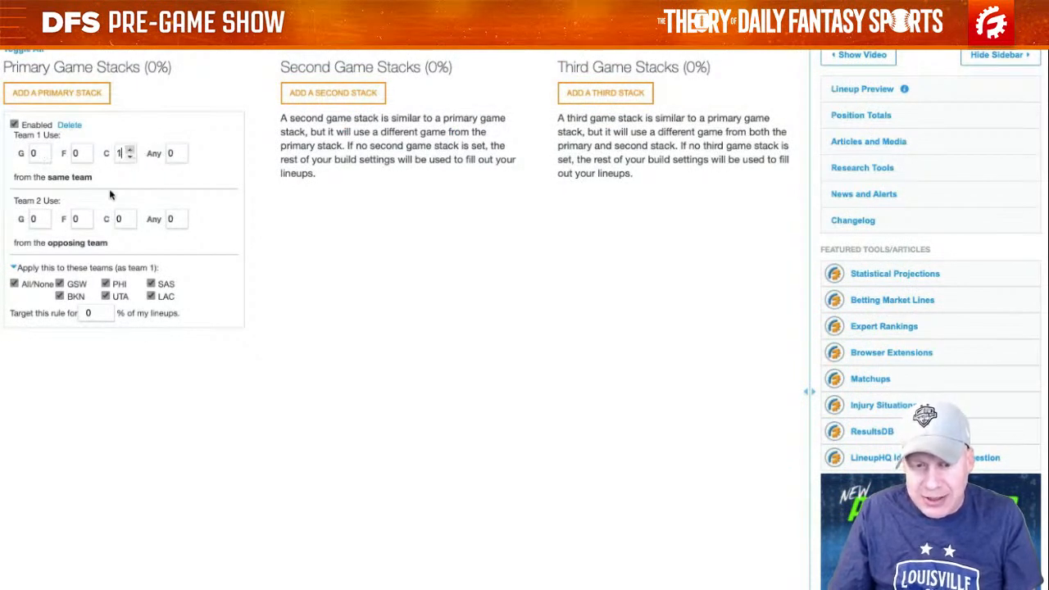
pyautogui.click(15, 284)
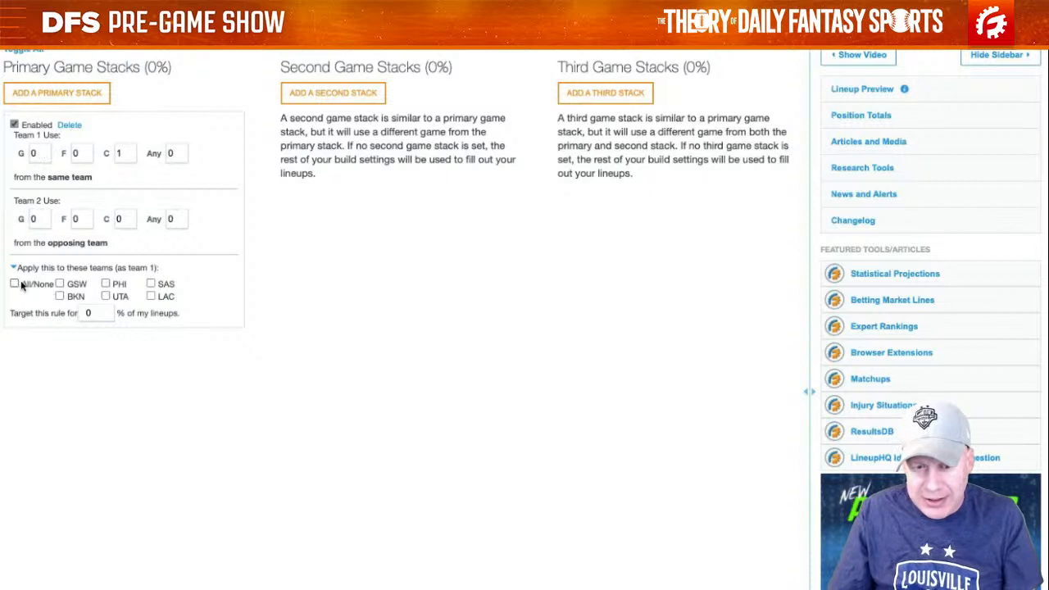
pyautogui.click(105, 297)
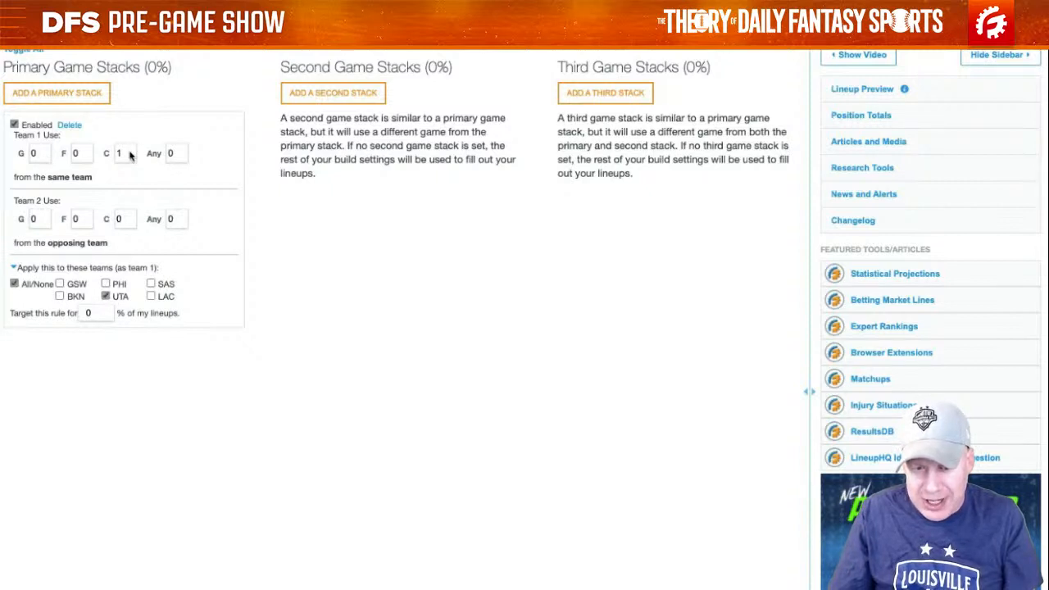
pyautogui.click(183, 216)
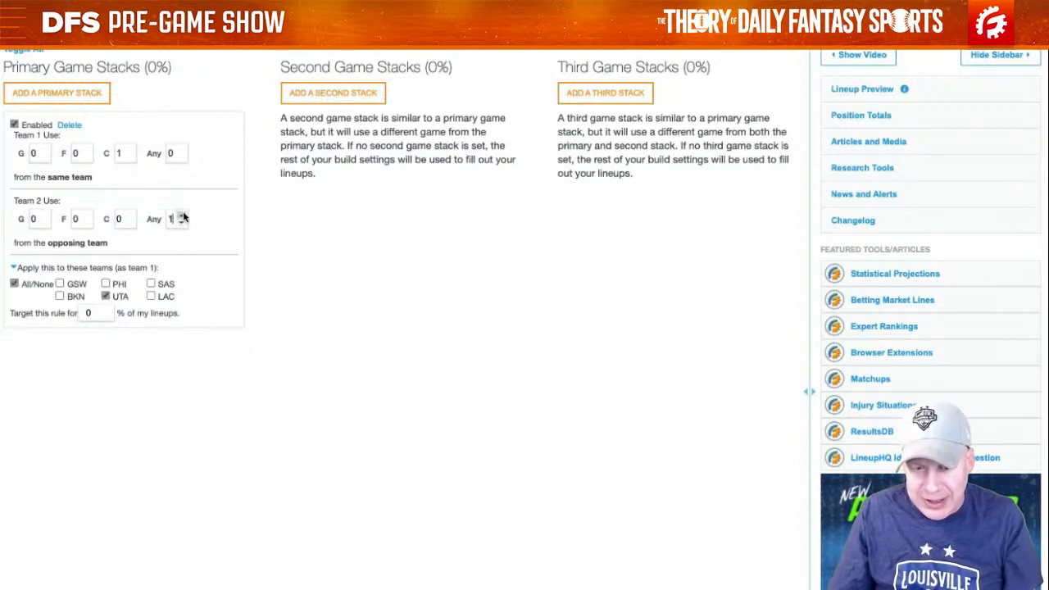
pyautogui.click(183, 216)
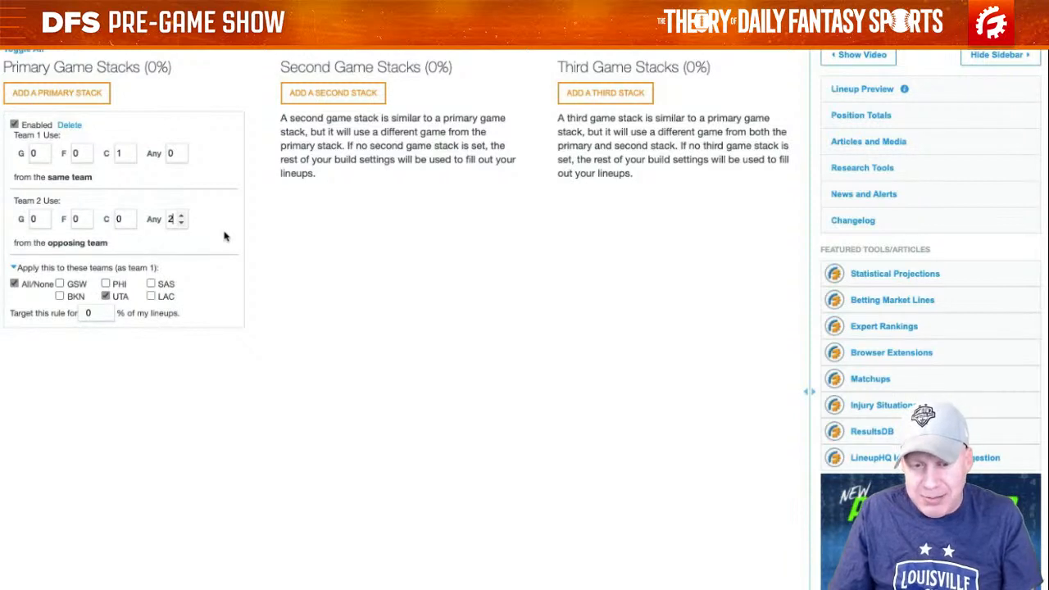
# Step: Target the primary stack rule at 25% of lineups and raise that target to 100%
pyautogui.doubleClick(79, 312)
pyautogui.write('25')
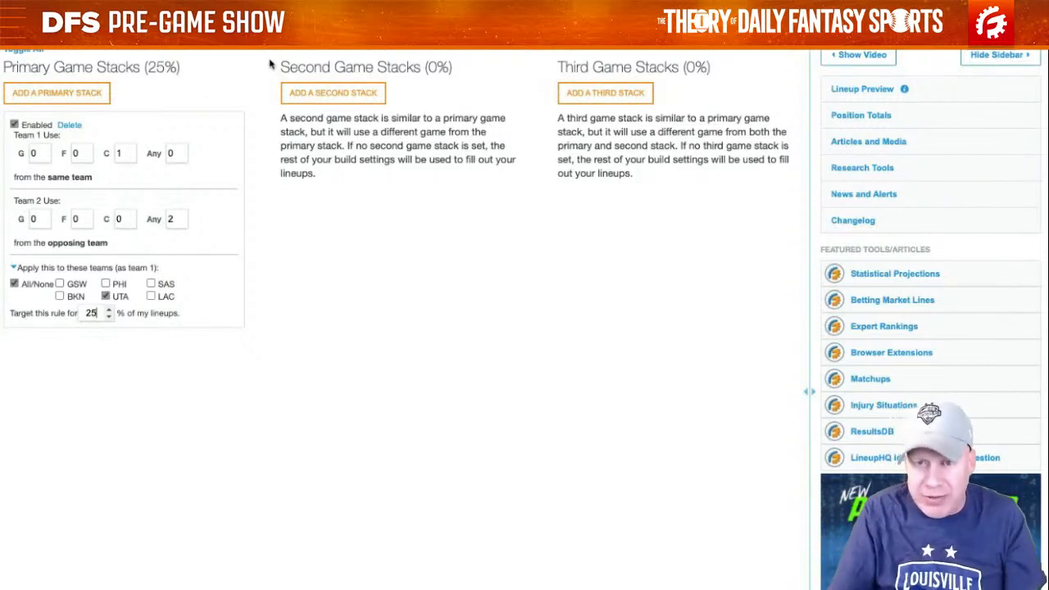
pyautogui.doubleClick(89, 312)
pyautogui.write('1000')
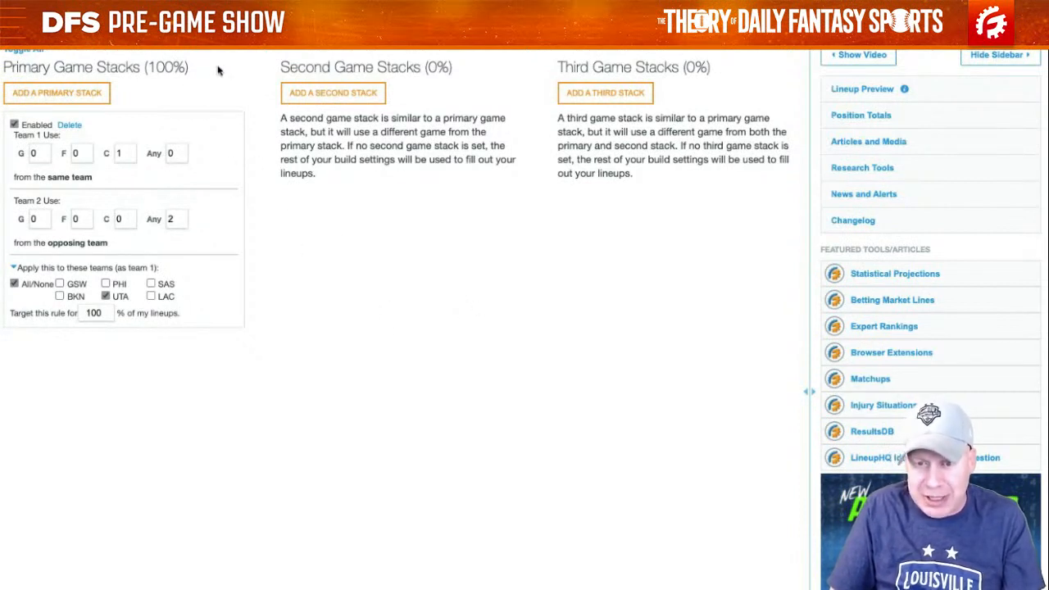
# Step: Clear the primary stack rule by setting Team 1 centers and Team 2 any-position players to 0 and deselecting UTA
pyautogui.click(130, 159)
pyautogui.click(181, 222)
pyautogui.click(181, 222)
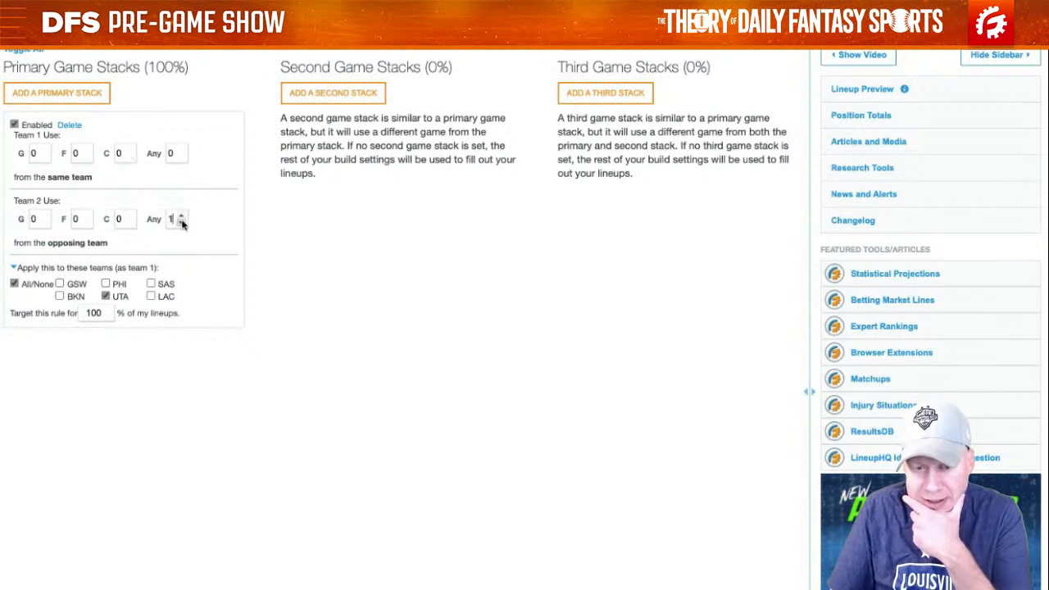
pyautogui.click(107, 297)
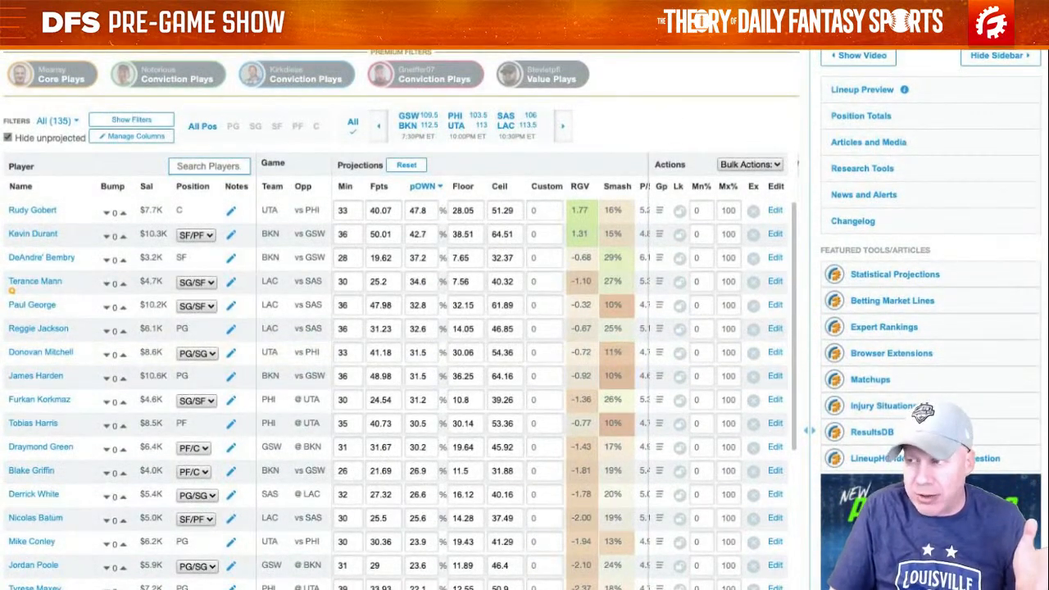
# Step: Sort the player pool by RGV from high to low and review the ranking
pyautogui.click(584, 188)
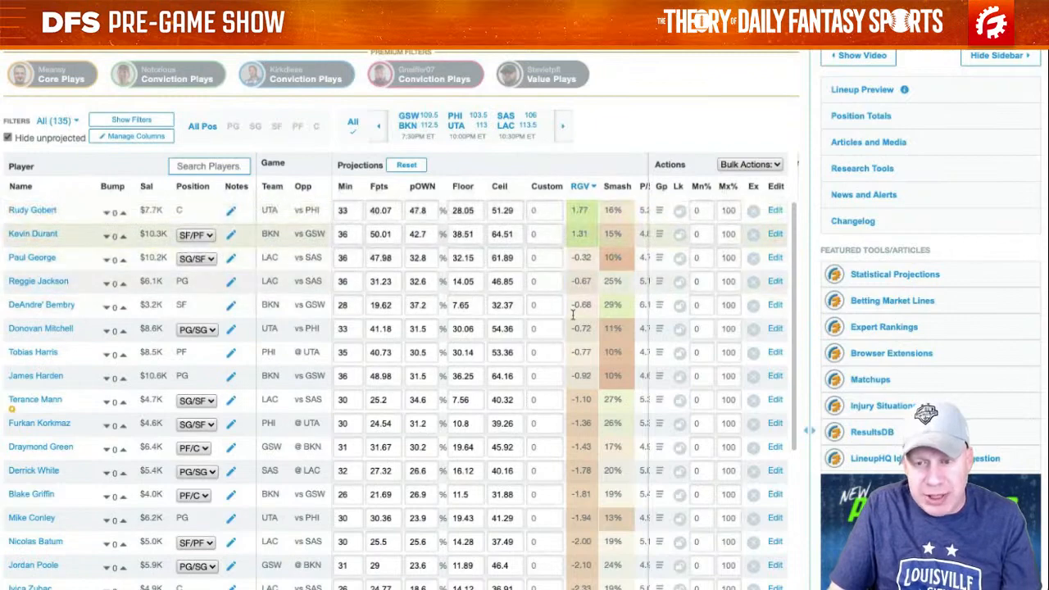
pyautogui.scroll(-3, 580, 271)
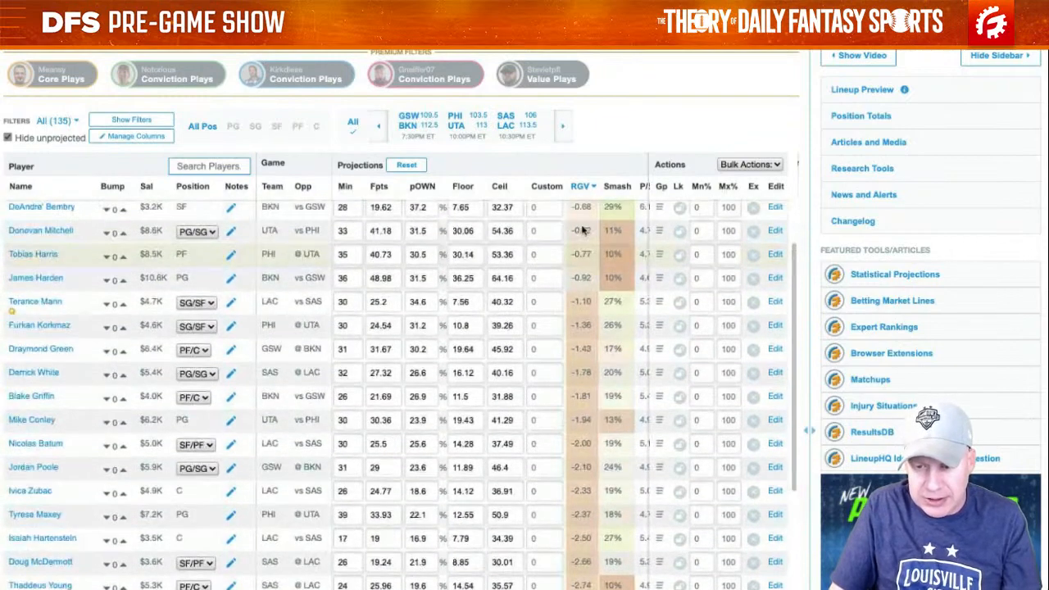
pyautogui.scroll(3, 582, 230)
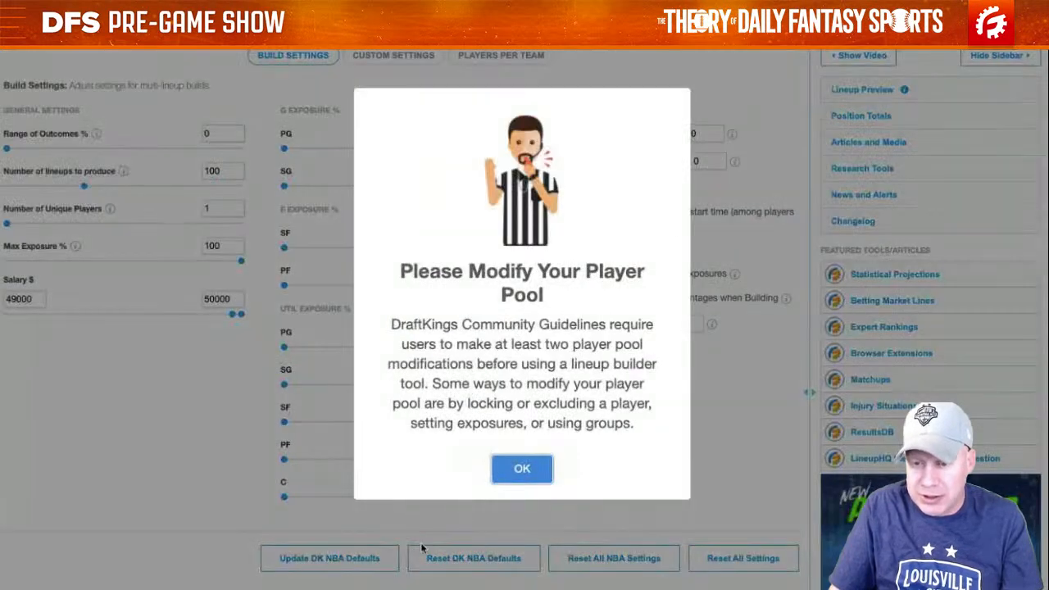
# Step: Enter a minimum exposure of 0 for Rudy Gobert and Kevin Durant and build 100 lineups
pyautogui.click(510, 471)
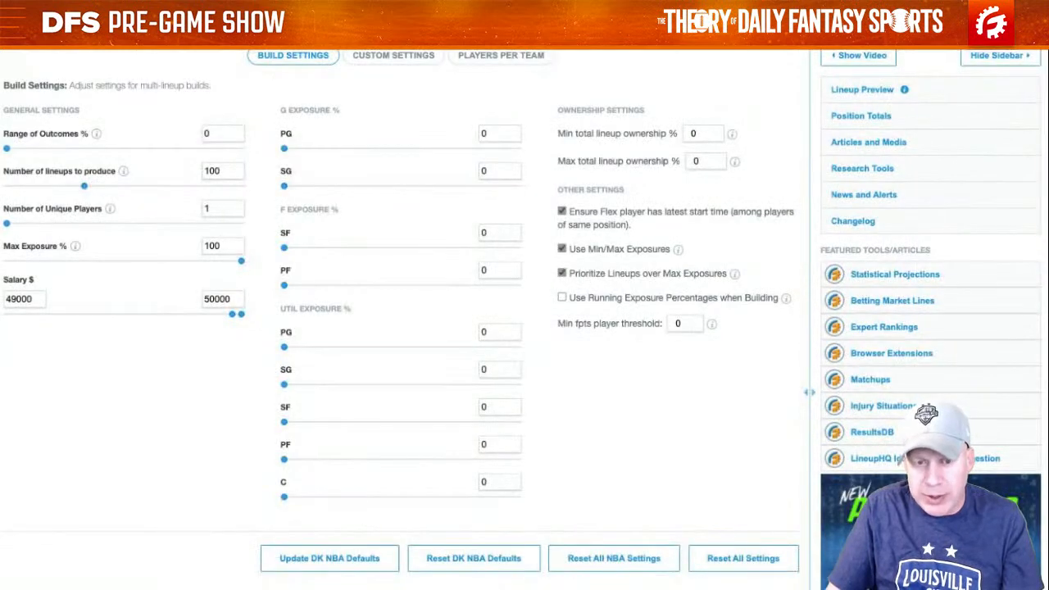
pyautogui.click(215, 37)
pyautogui.click(701, 210)
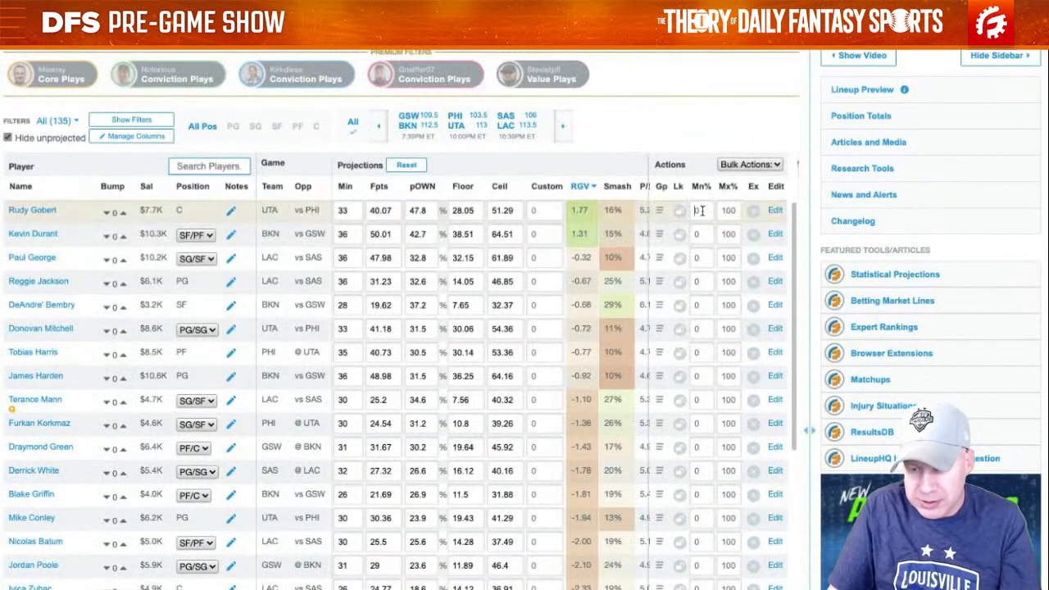
pyautogui.click(702, 234)
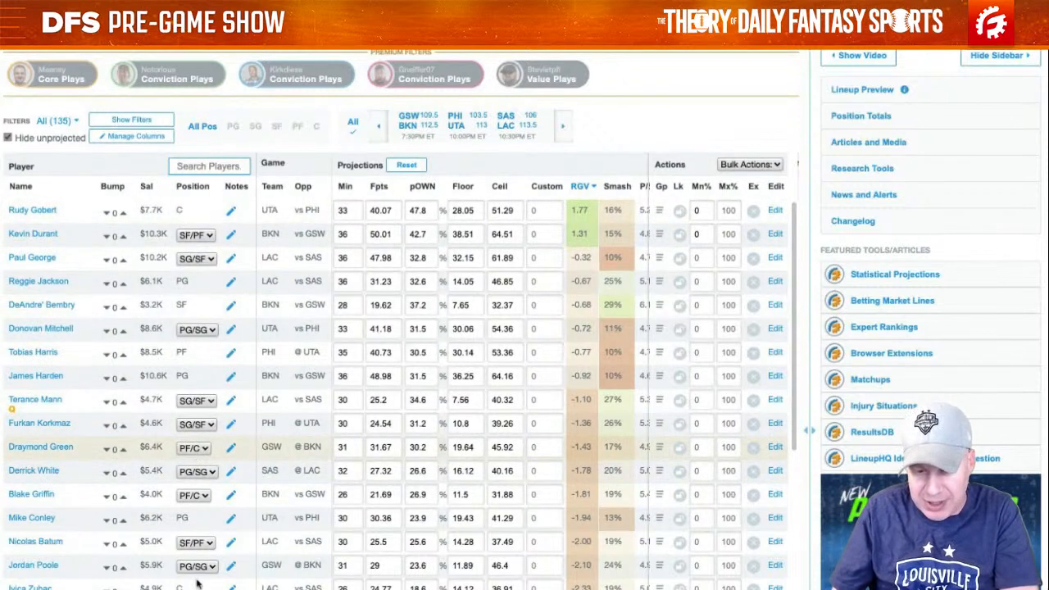
pyautogui.scroll(-10, 297, 389)
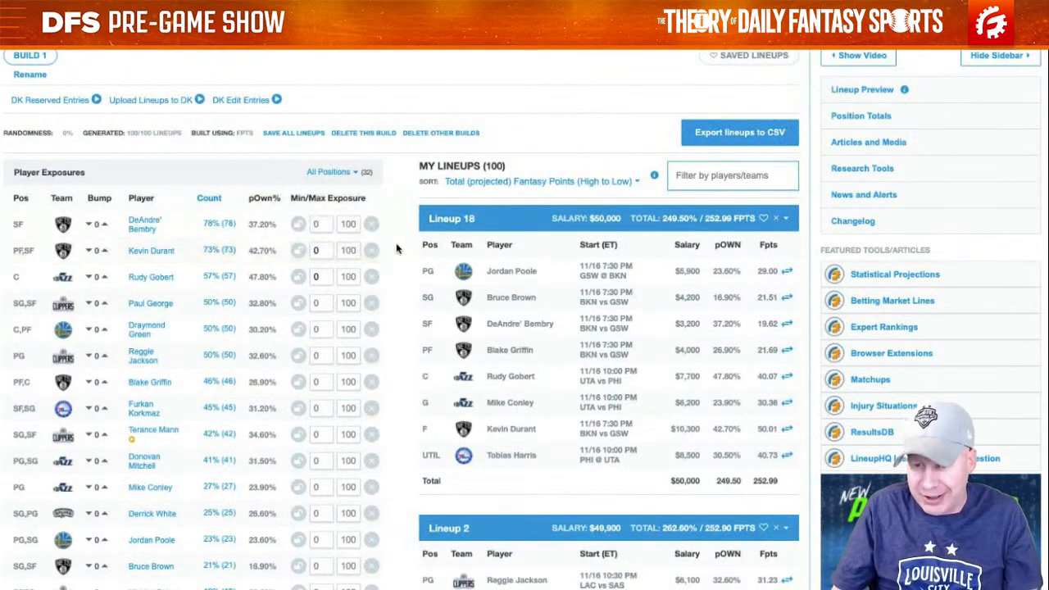
# Step: Examine the full player exposures list of the new build, comparing each player's lineup count with projected ownership
pyautogui.scroll(-2, 411, 236)
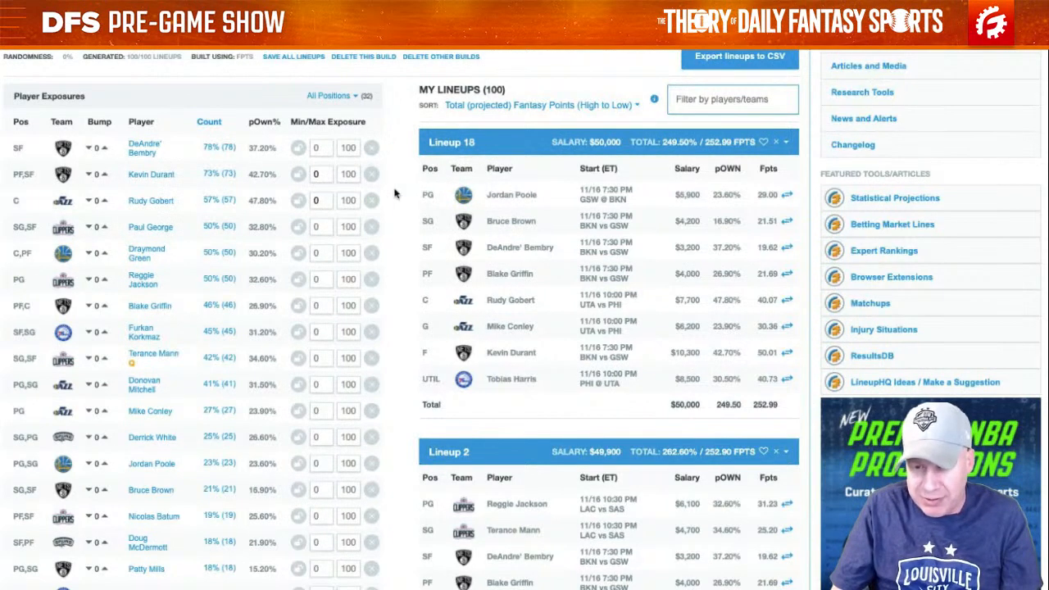
pyautogui.scroll(-1, 394, 193)
pyautogui.scroll(1, 395, 193)
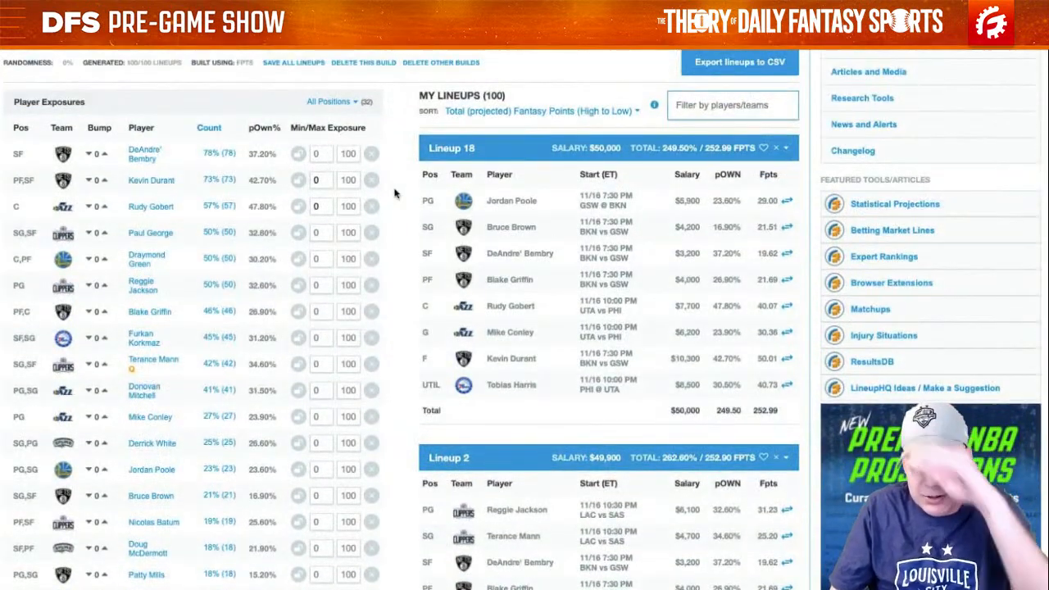
pyautogui.scroll(-5, 395, 193)
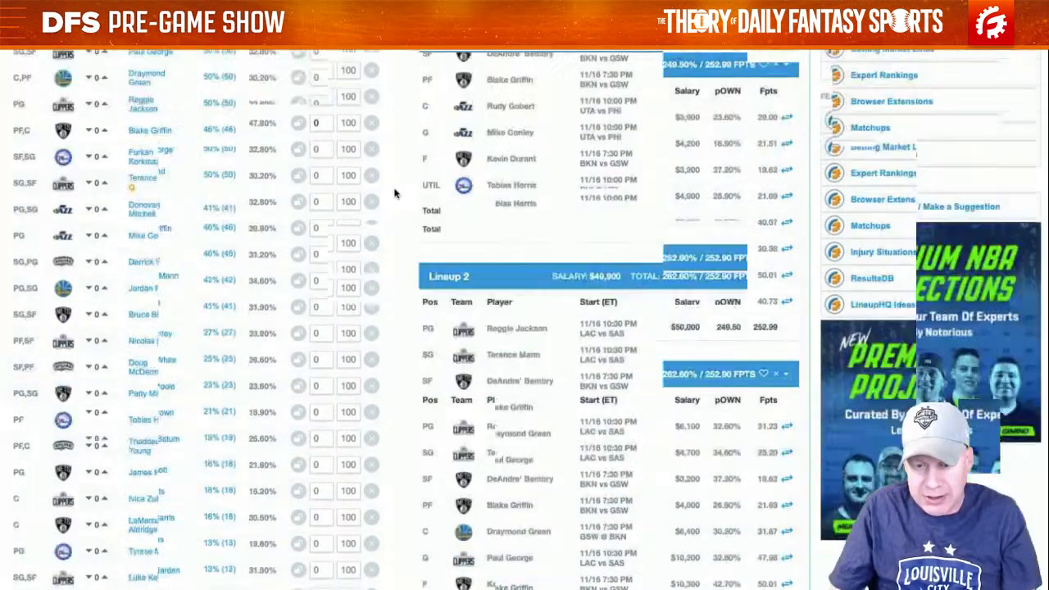
pyautogui.scroll(-1, 394, 194)
pyautogui.scroll(6, 394, 194)
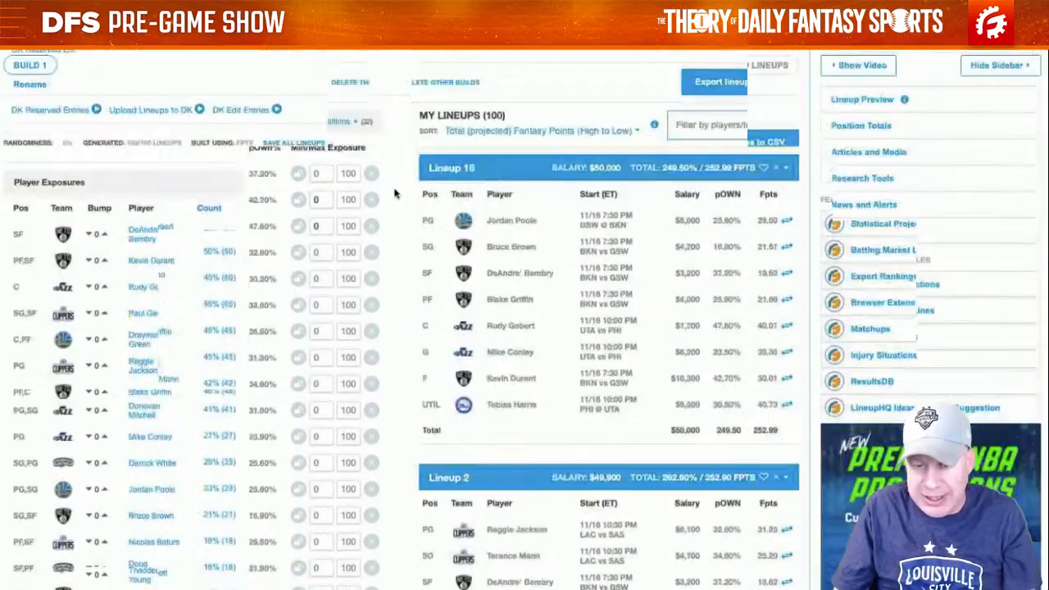
pyautogui.scroll(-5, 394, 193)
pyautogui.scroll(-2, 394, 193)
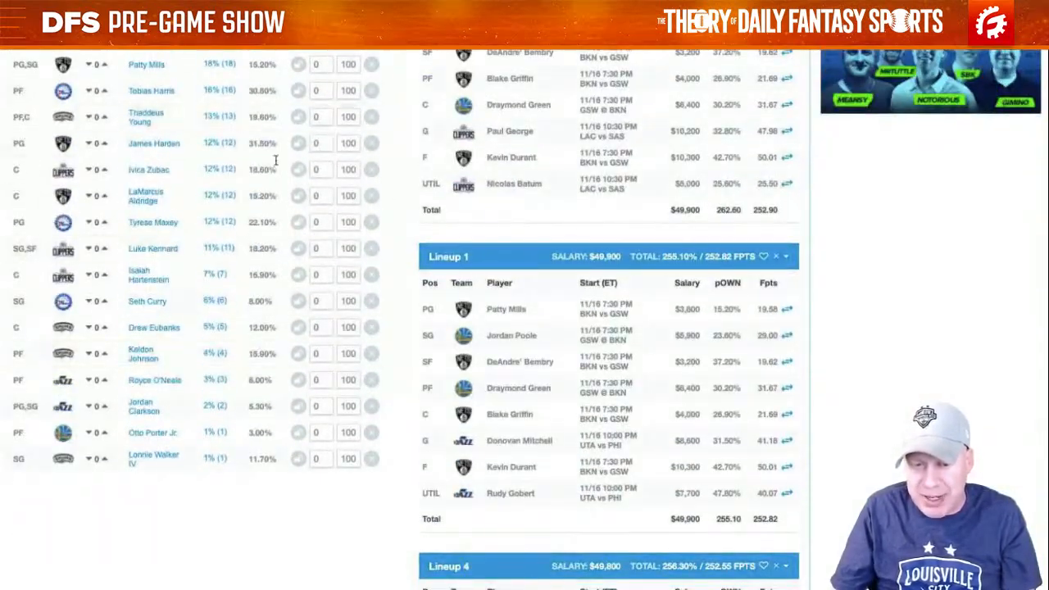
pyautogui.scroll(6, 322, 200)
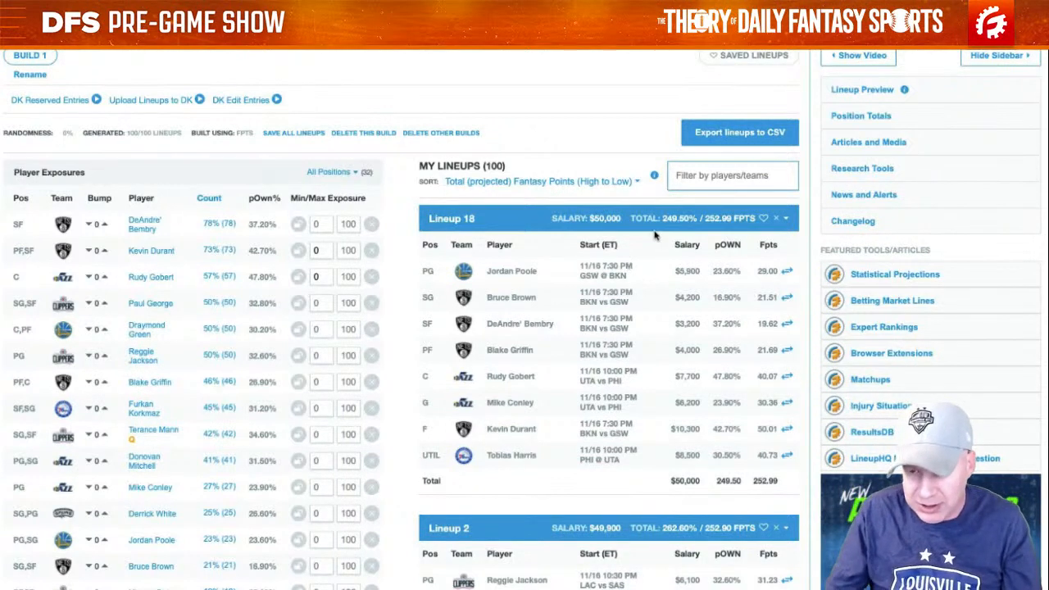
# Step: Compare total ownership and projected points between Lineup 18 and Lineup 2, highlighting Lineup 2's projected points
pyautogui.scroll(-2, 654, 235)
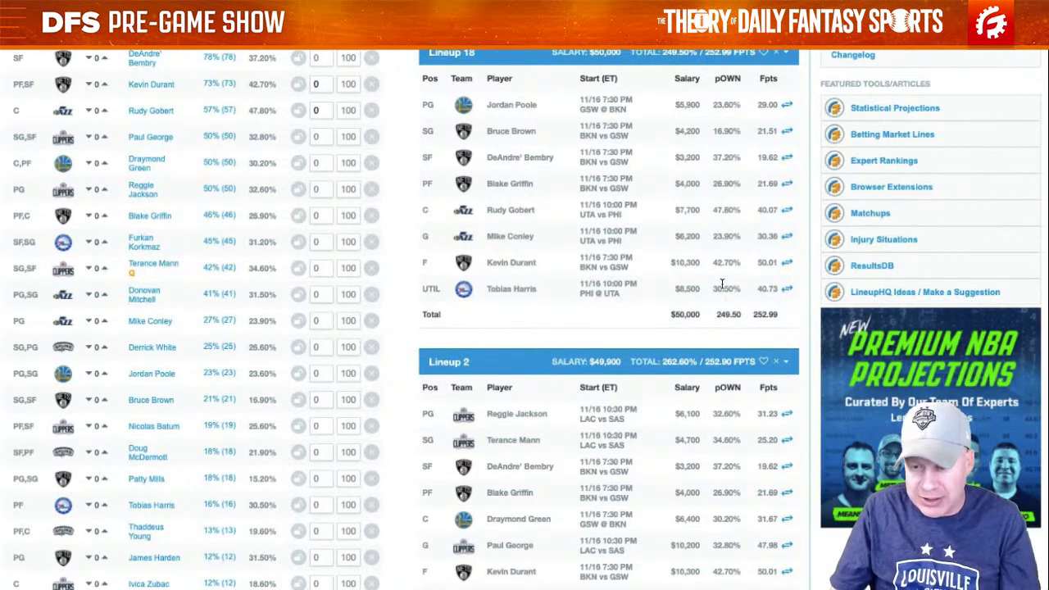
pyautogui.scroll(-1, 696, 346)
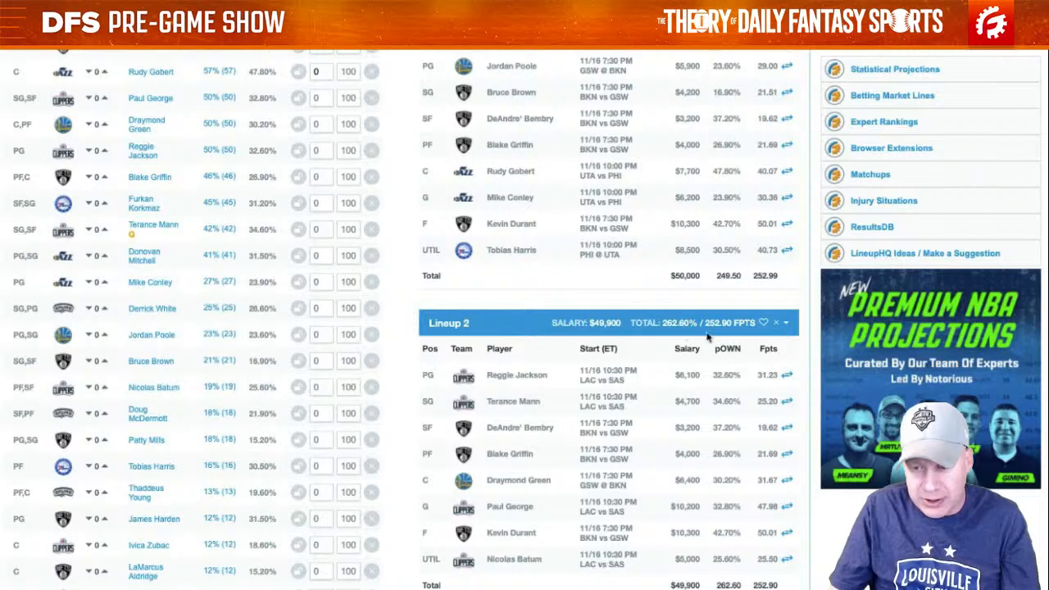
pyautogui.moveTo(704, 326); pyautogui.dragTo(719, 324)
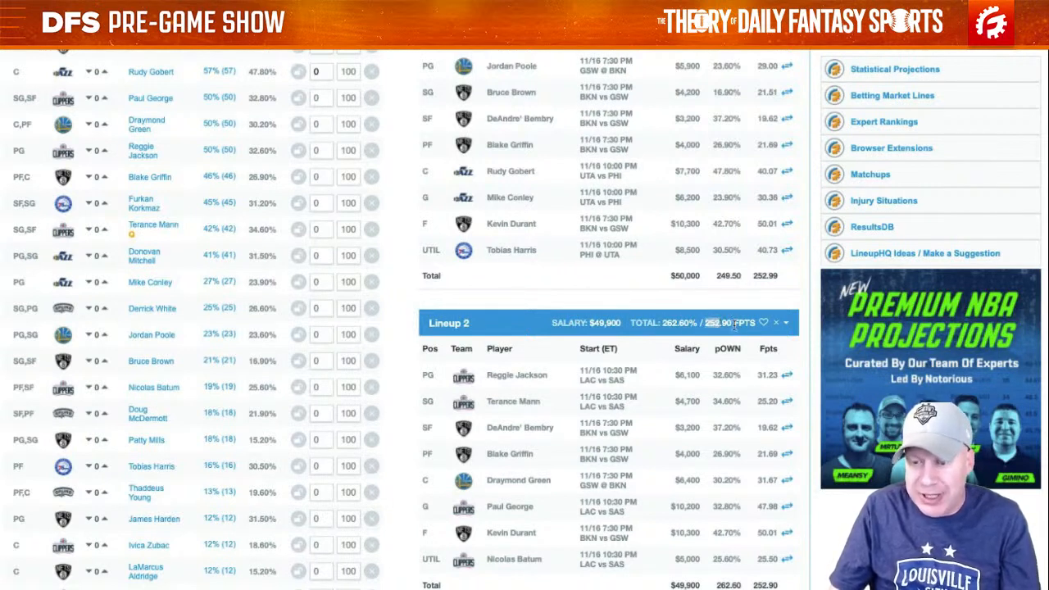
pyautogui.click(735, 325)
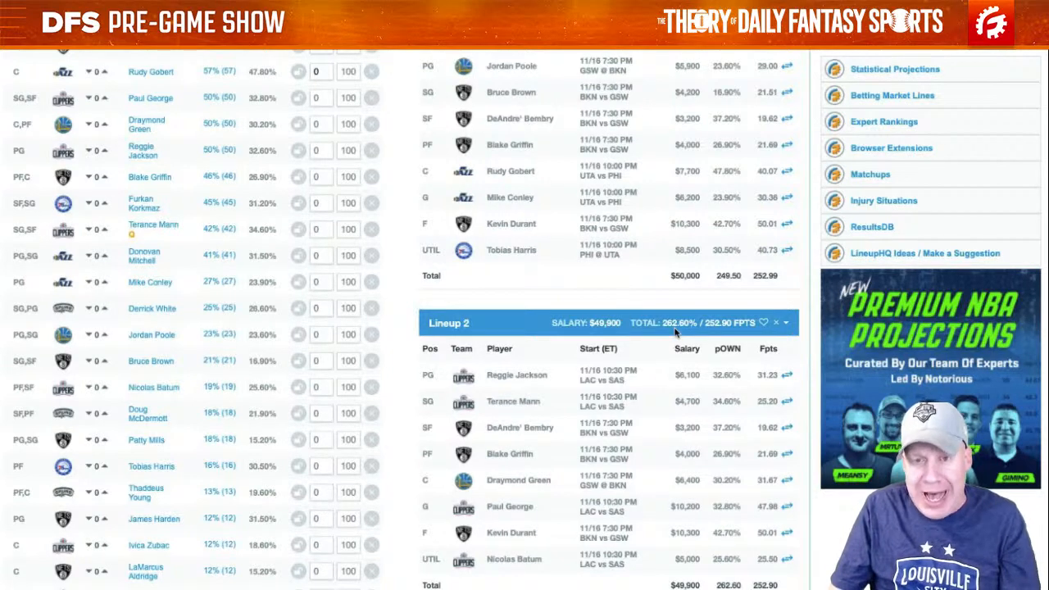
# Step: Delete the lineups directly below Lineup 18 that exceed its total ownership, including Lineups 2, 1 and 4, stopping at Lineup 3
pyautogui.click(778, 325)
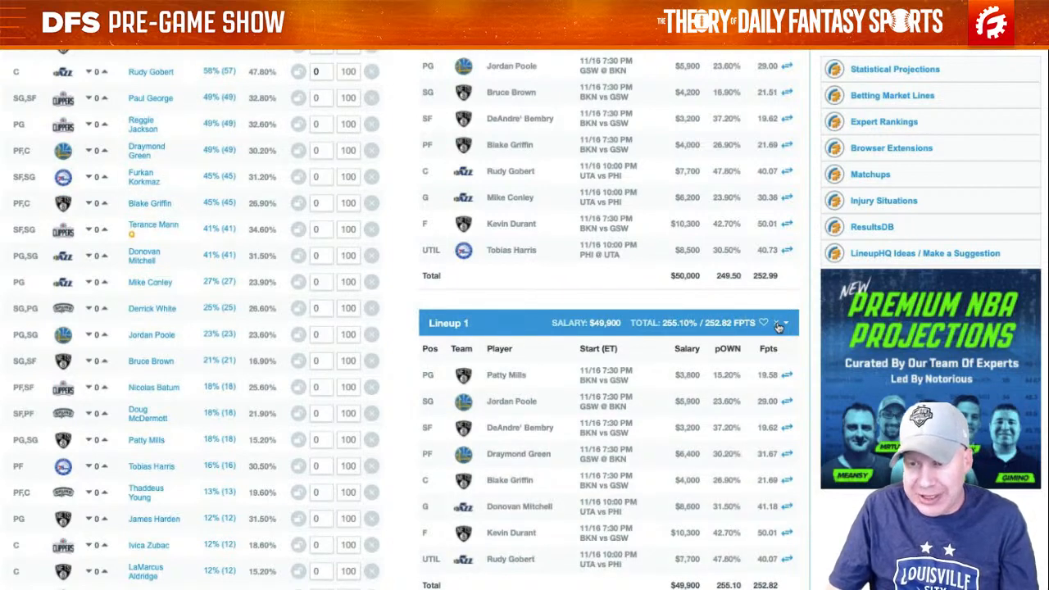
pyautogui.scroll(-1, 779, 327)
pyautogui.scroll(1, 777, 326)
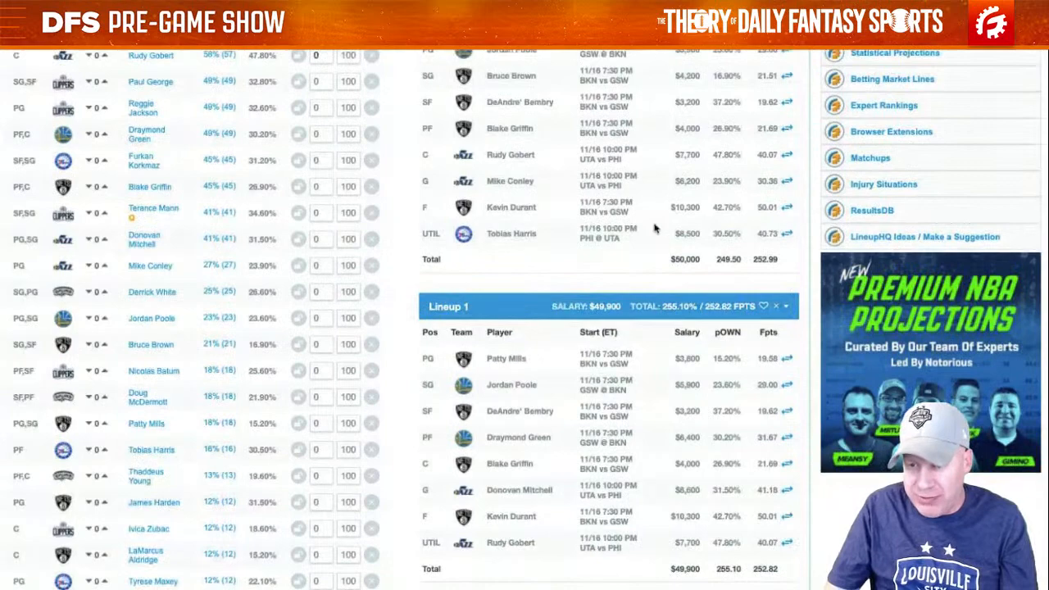
pyautogui.scroll(2, 631, 125)
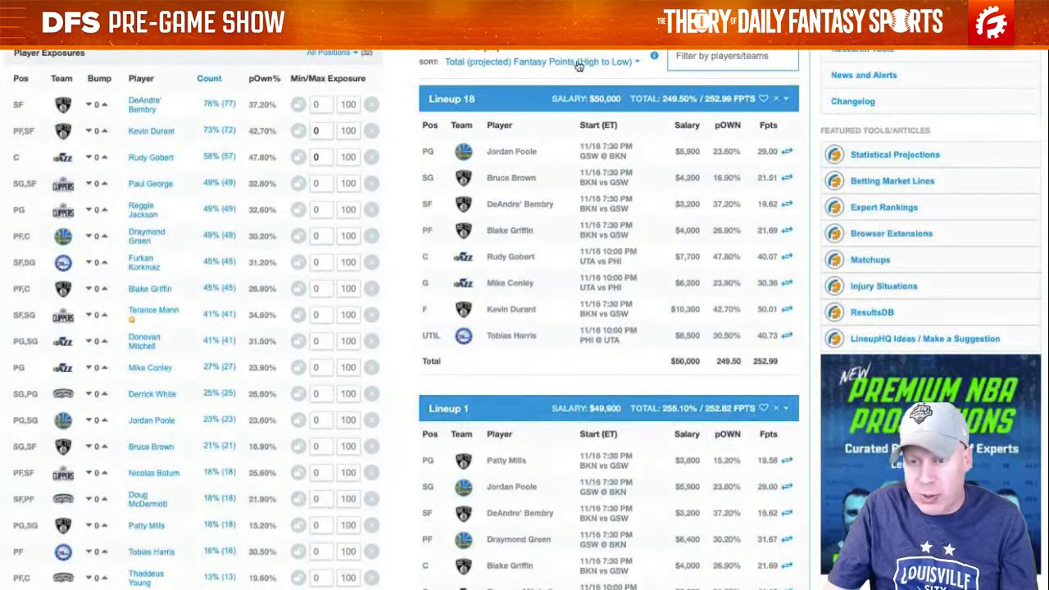
pyautogui.scroll(-2, 656, 238)
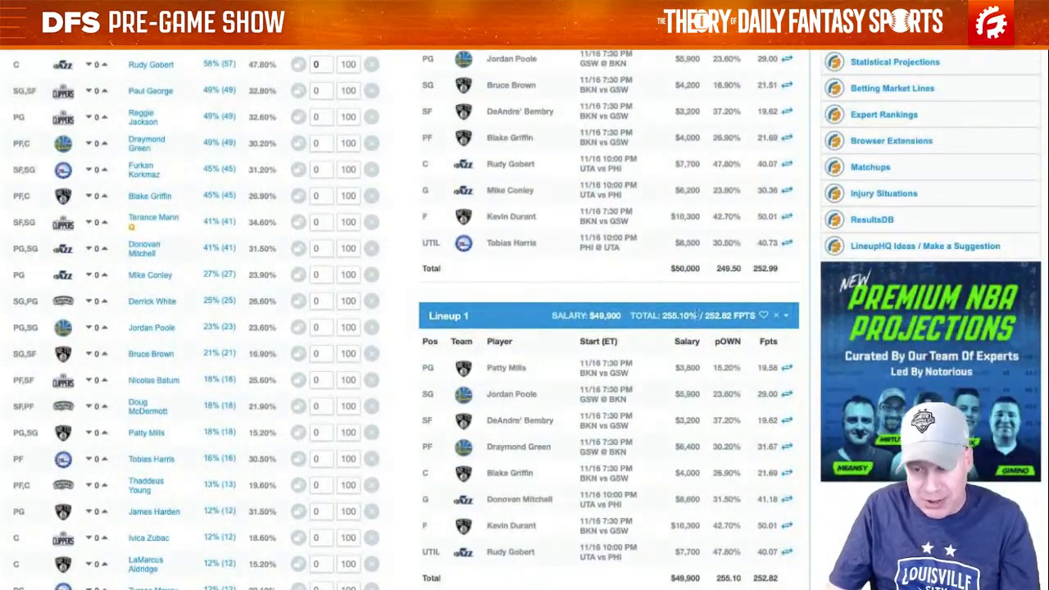
pyautogui.click(779, 318)
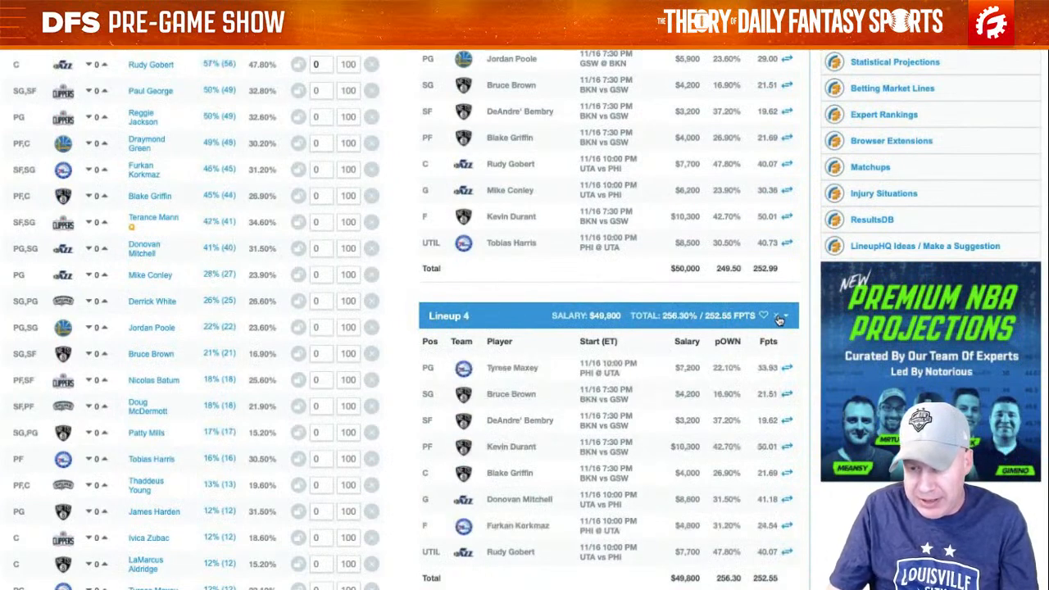
pyautogui.click(779, 318)
pyautogui.click(779, 318)
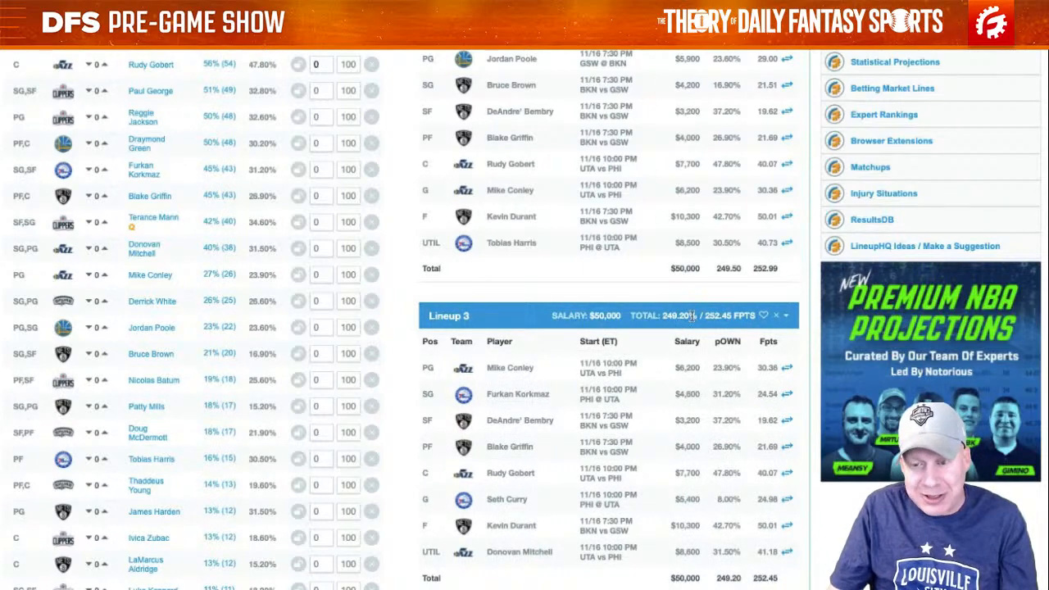
# Step: Delete Lineups 5 and 15 below Lineup 3, which have higher total ownership but fewer projected points
pyautogui.scroll(-4, 693, 315)
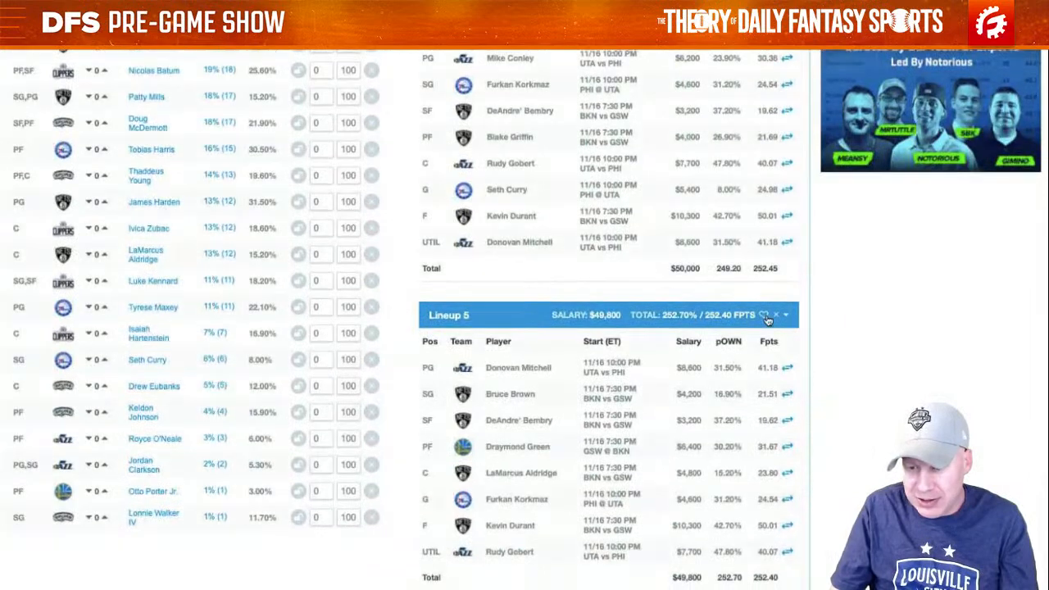
pyautogui.click(776, 318)
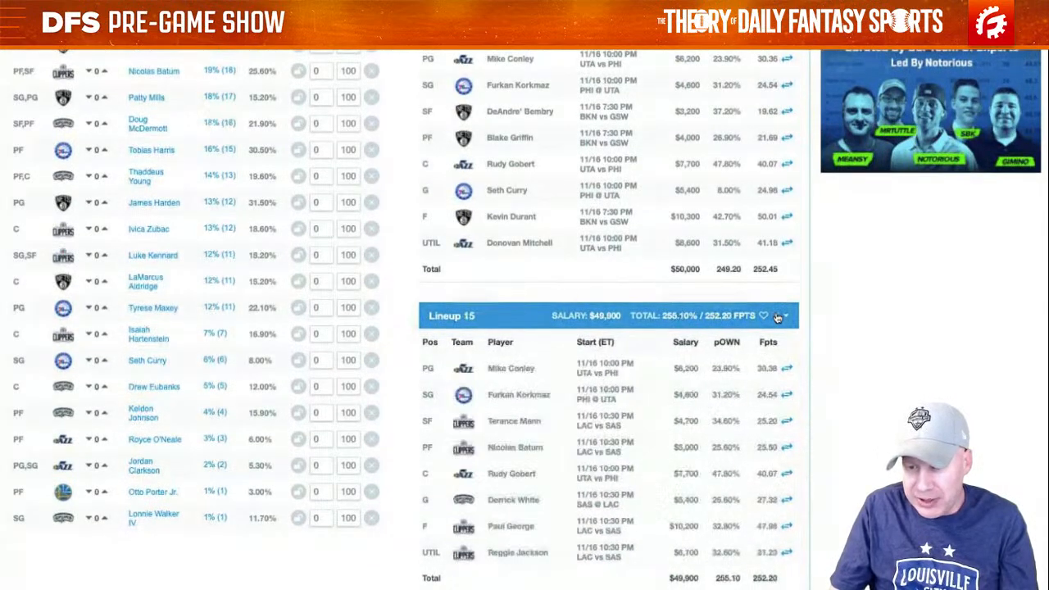
pyautogui.click(777, 317)
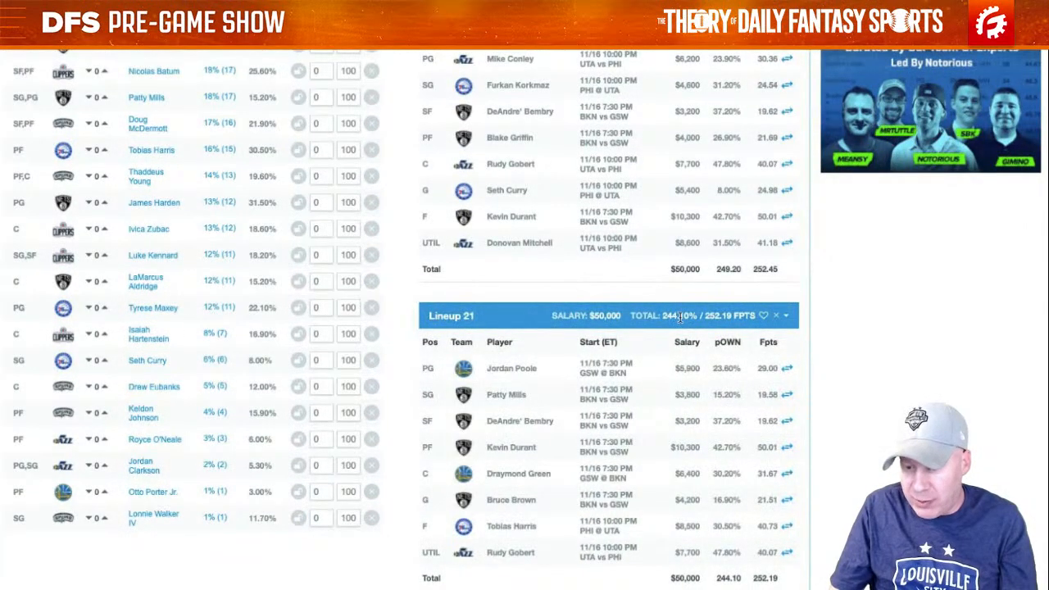
# Step: Delete the higher-owned lineups below Lineup 21, including Lineups 7, 11, 9, 10, 12, 31 and 73, stopping at Lineup 23
pyautogui.scroll(-4, 680, 323)
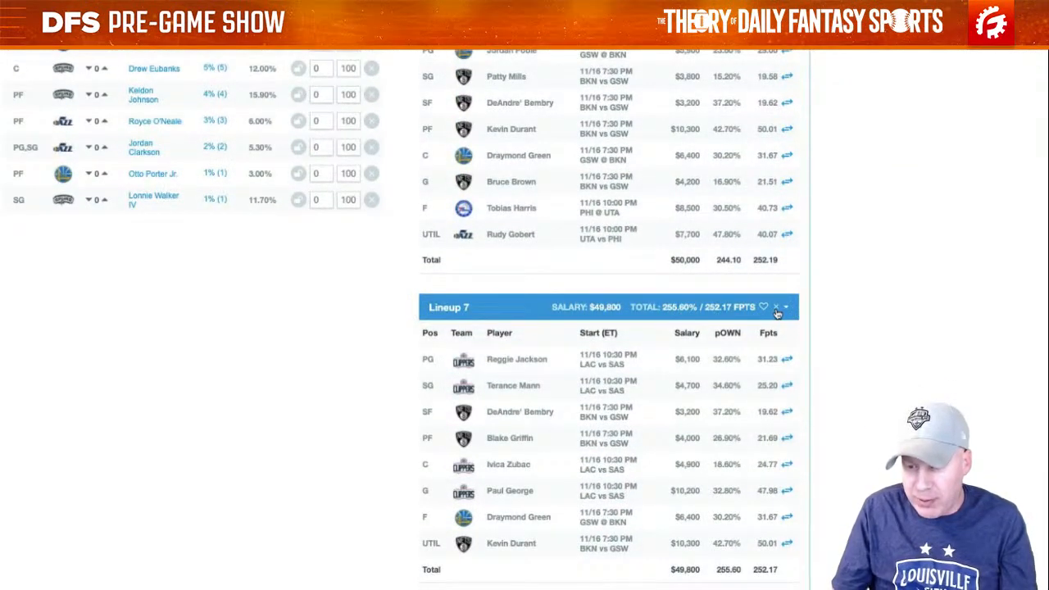
pyautogui.click(777, 310)
pyautogui.click(776, 336)
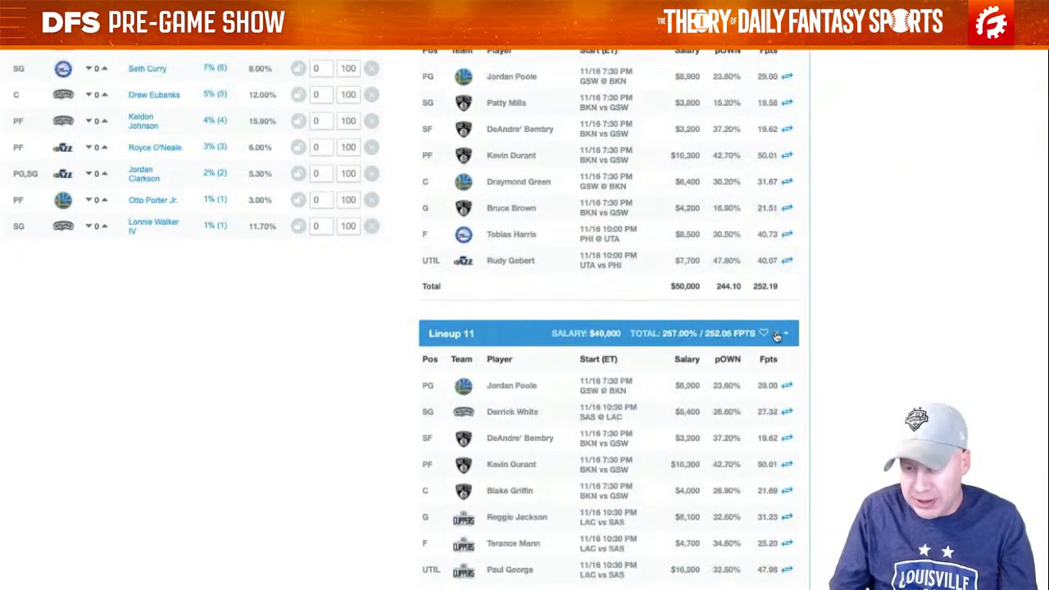
pyautogui.click(776, 336)
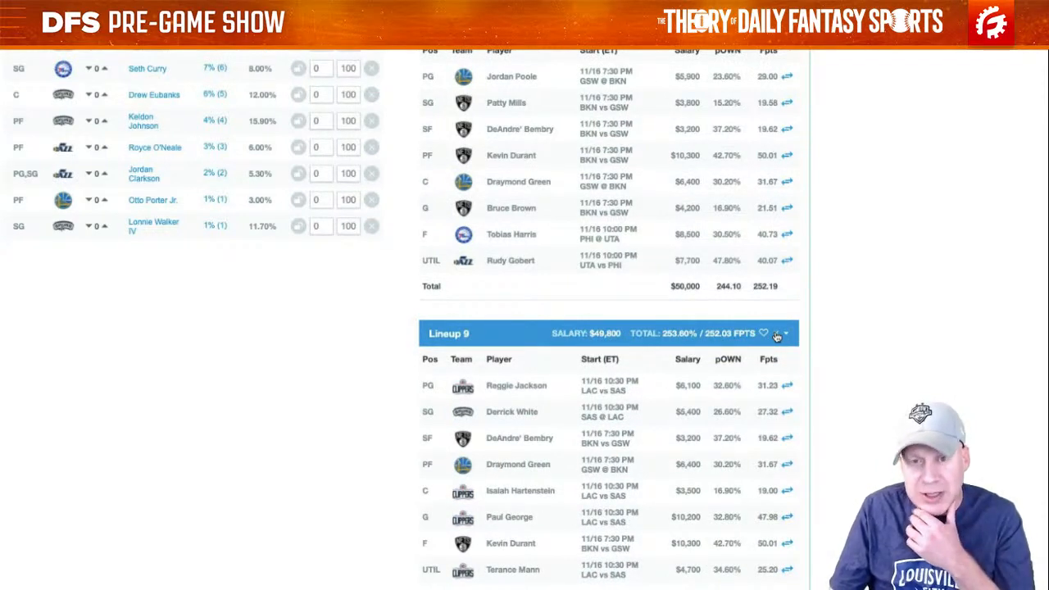
pyautogui.click(777, 336)
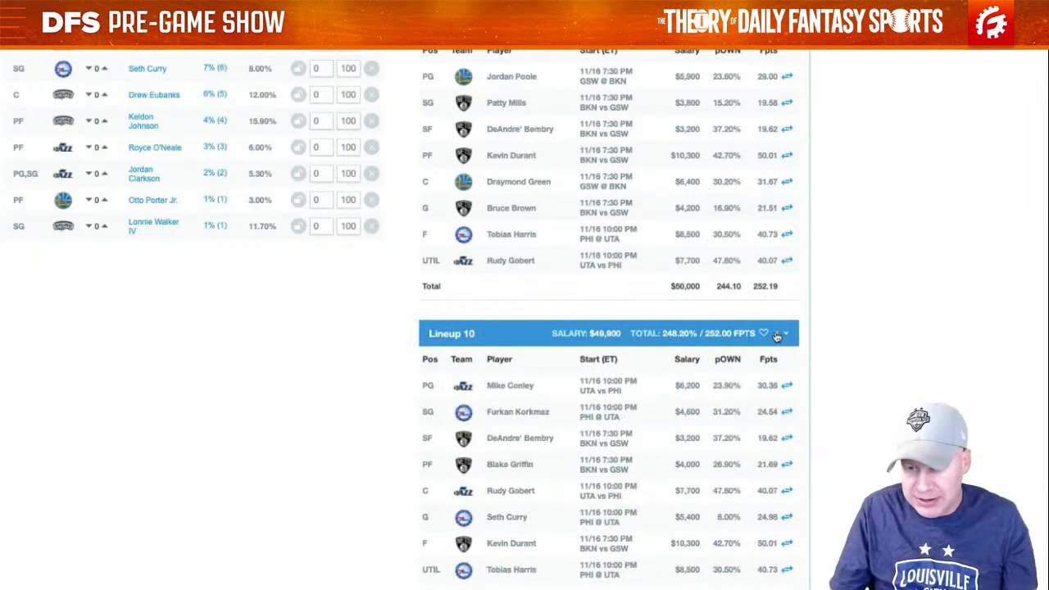
pyautogui.click(777, 336)
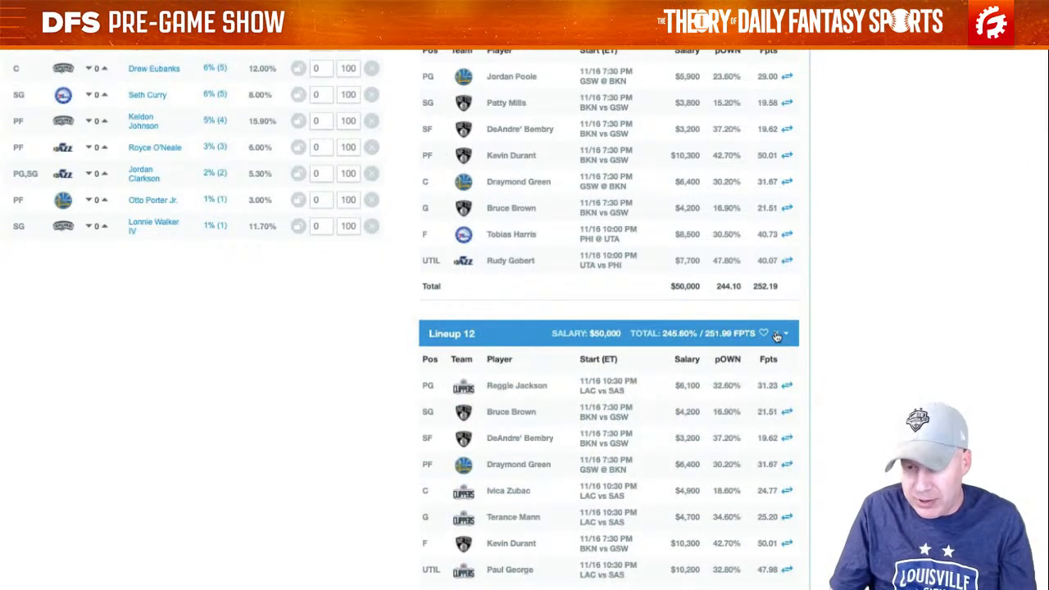
pyautogui.click(776, 336)
pyautogui.click(777, 336)
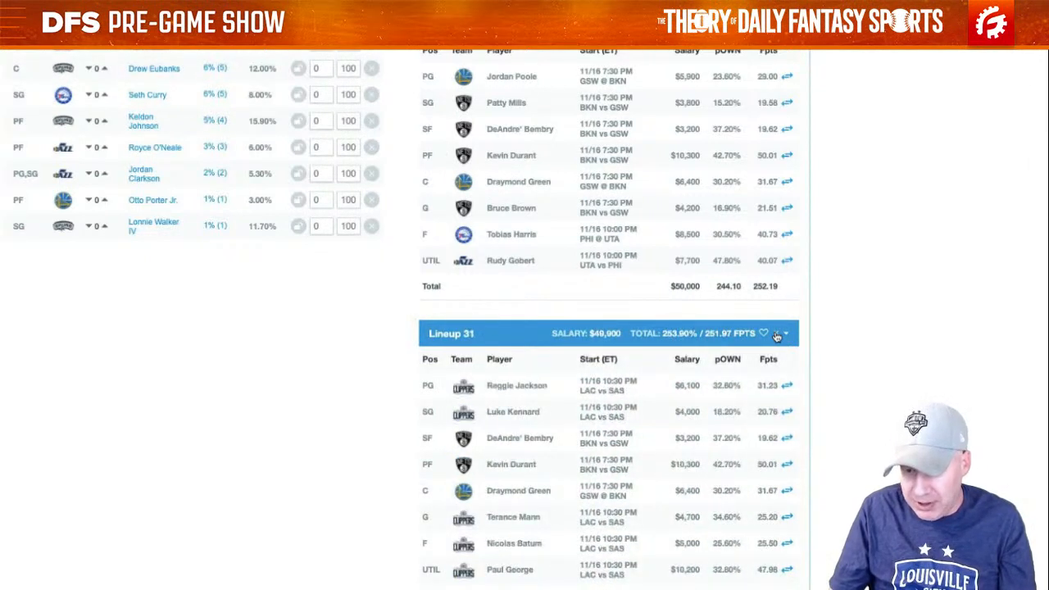
pyautogui.click(776, 336)
pyautogui.click(777, 336)
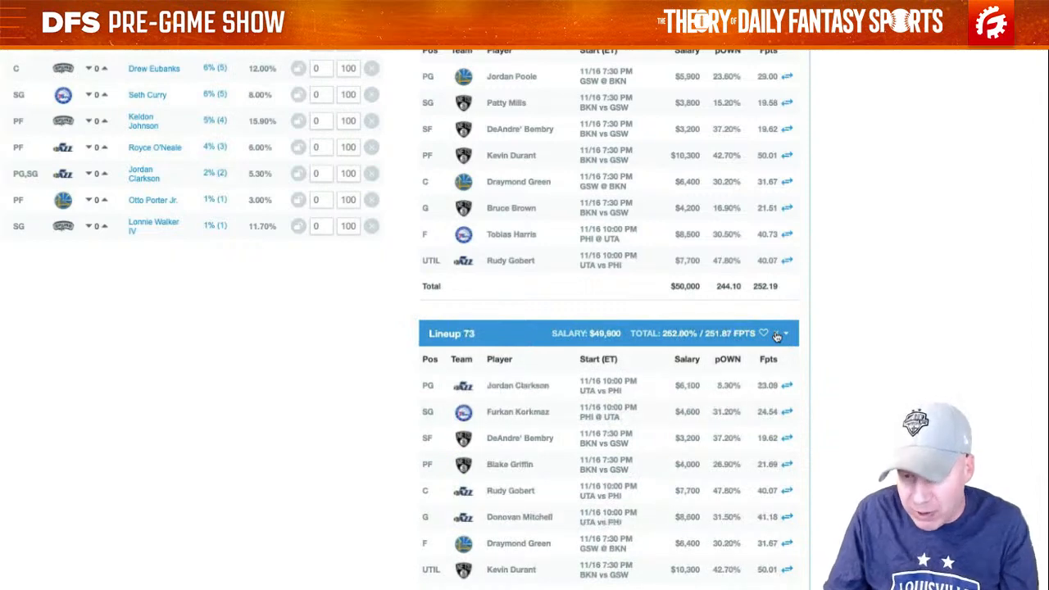
pyautogui.click(777, 336)
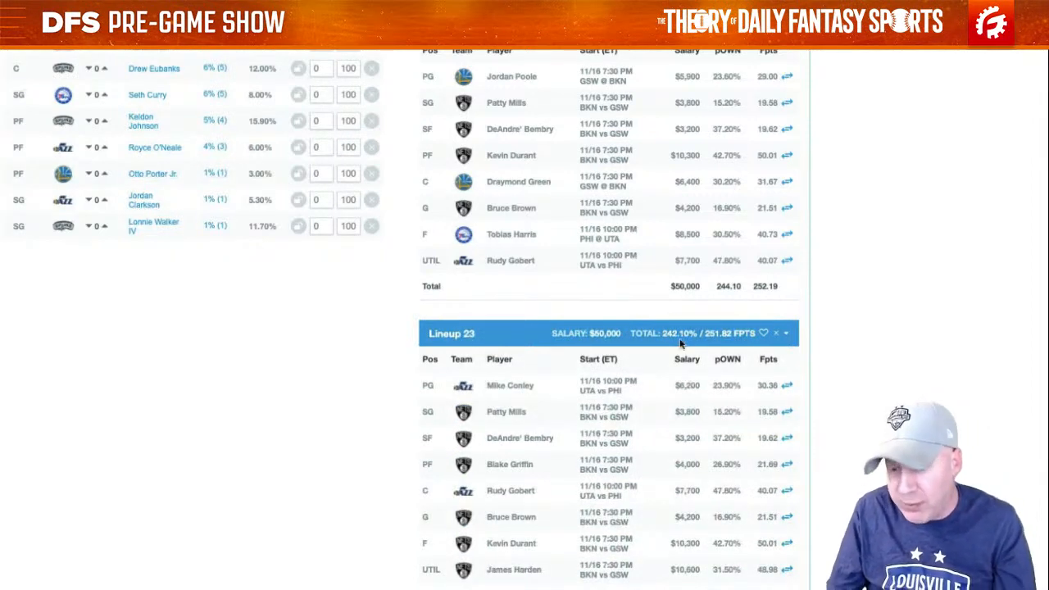
# Step: Delete the lineups below Lineup 23 with higher total ownership, including Lineups 24, 40 and 17, stopping at Lineup 33
pyautogui.scroll(-4, 681, 345)
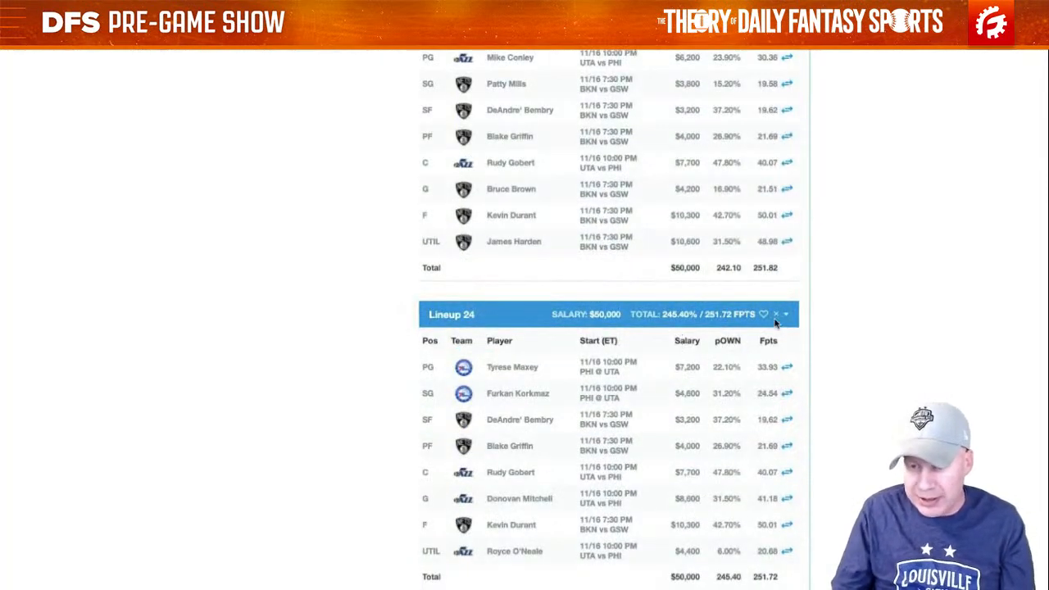
pyautogui.click(778, 316)
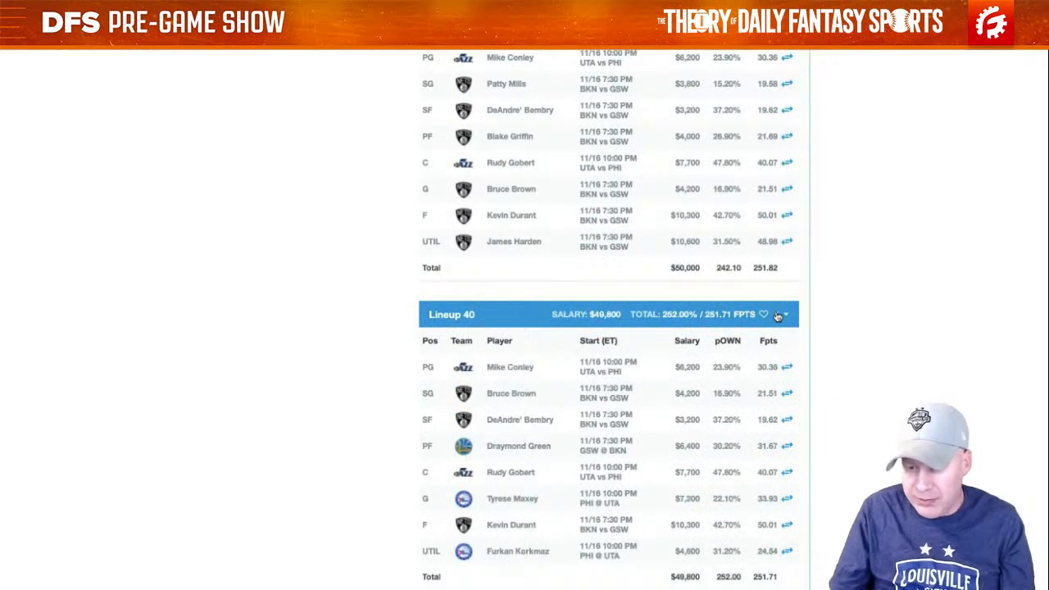
pyautogui.click(778, 316)
pyautogui.click(778, 317)
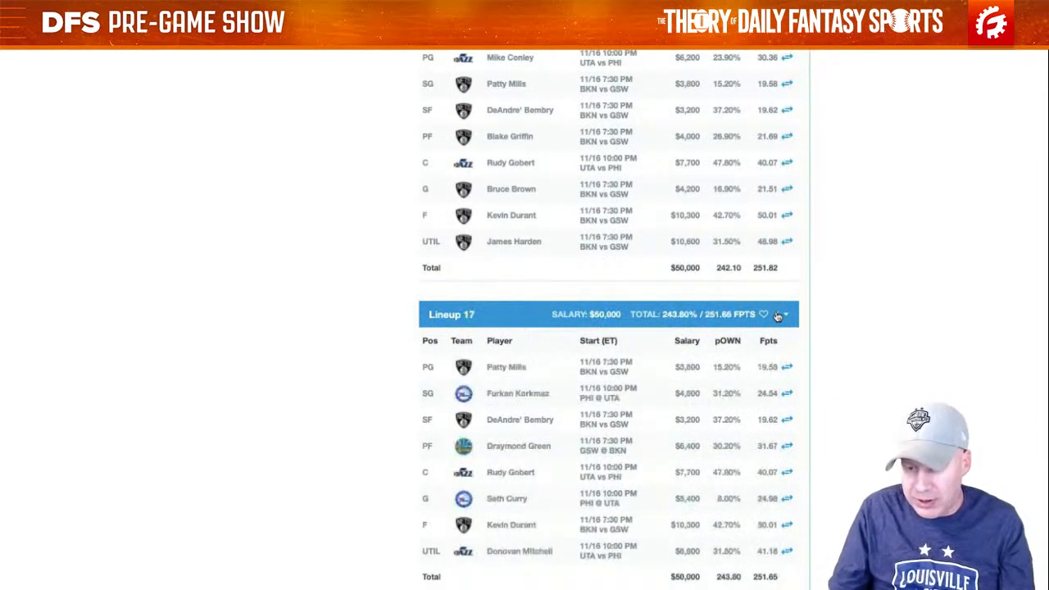
pyautogui.click(778, 316)
pyautogui.click(778, 317)
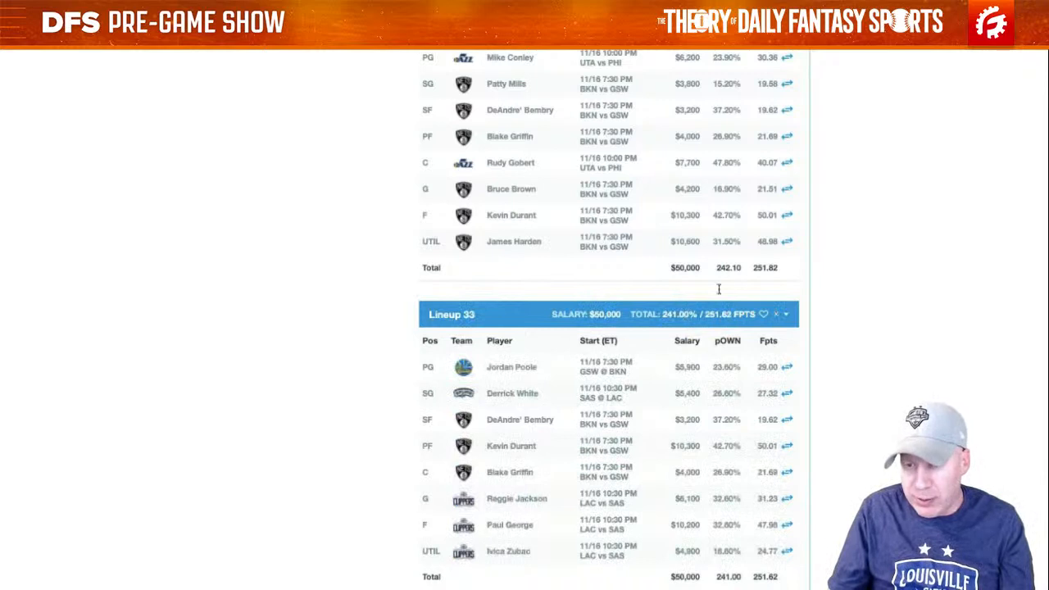
# Step: Delete the lineups below Lineup 33 that do not lower its 241.00% ownership, including Lineups 20, 65, 36 and 51
pyautogui.scroll(-4, 725, 289)
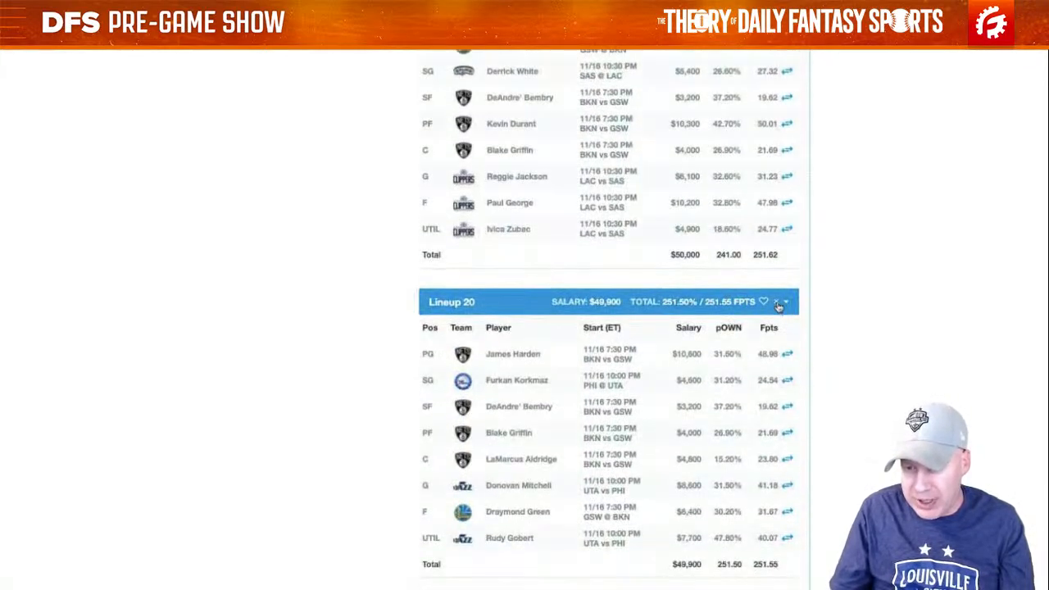
pyautogui.click(778, 303)
pyautogui.click(778, 303)
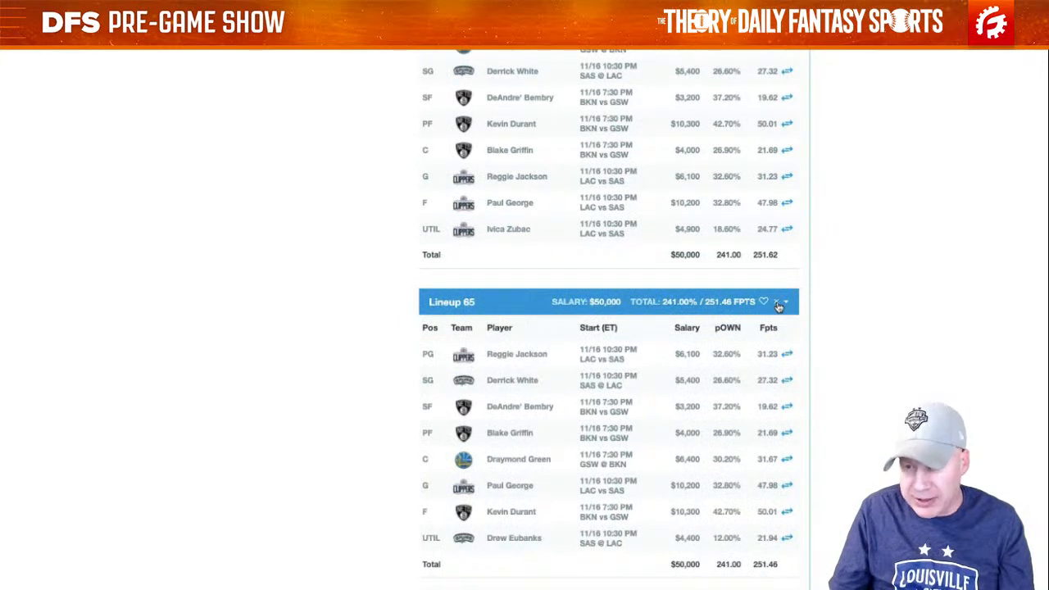
pyautogui.click(778, 304)
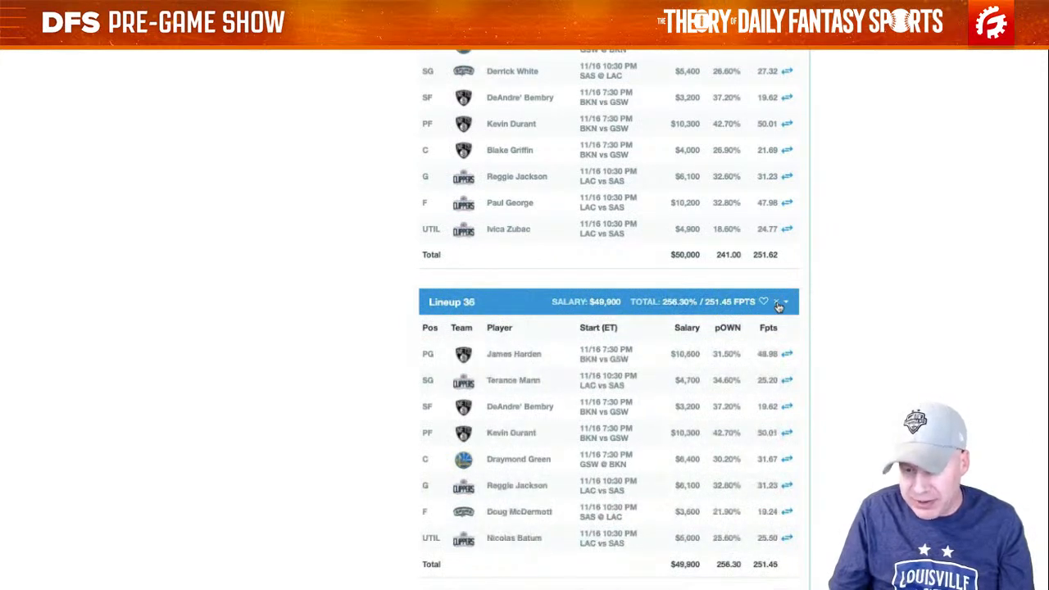
pyautogui.click(778, 304)
pyautogui.click(778, 303)
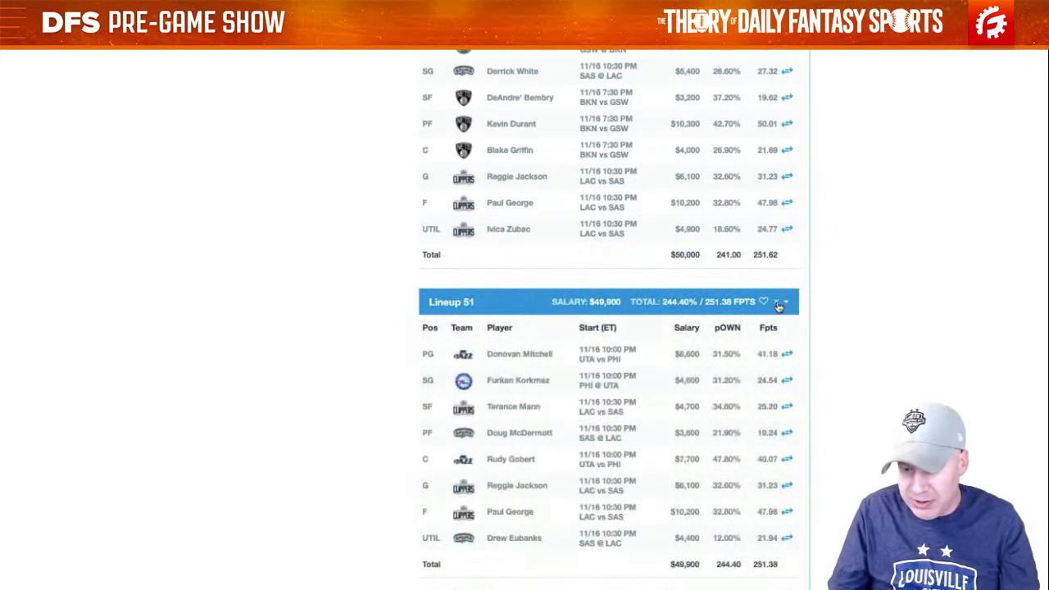
pyautogui.click(778, 303)
# Step: Delete the higher-owned lineups below the lineup with 238.80% ownership, including Lineups 47, 22, 25 and 53
pyautogui.scroll(-3, 778, 305)
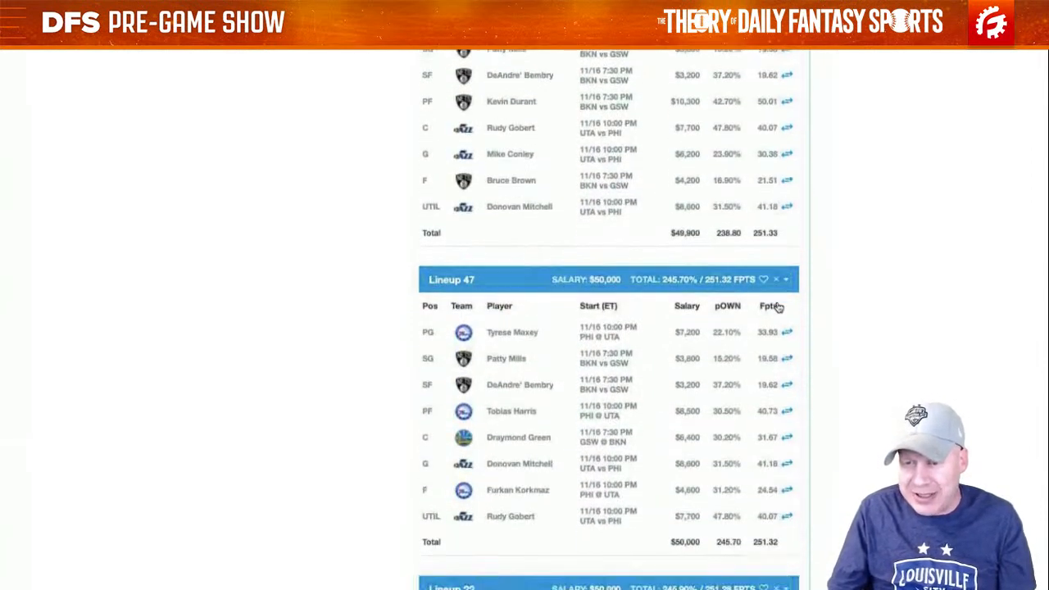
pyautogui.scroll(1, 778, 307)
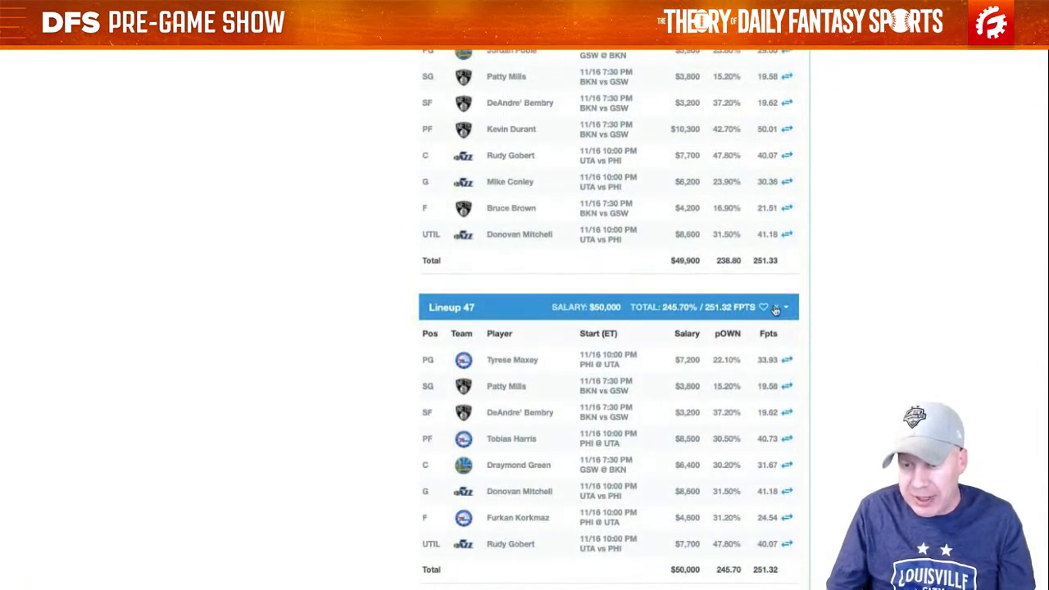
pyautogui.click(776, 309)
pyautogui.click(775, 308)
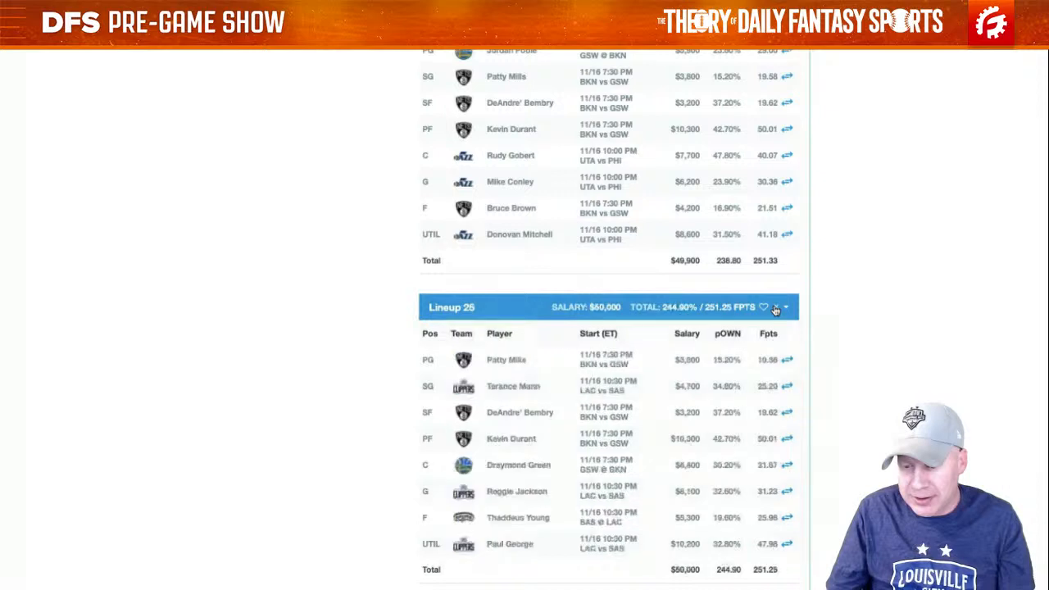
pyautogui.click(775, 309)
pyautogui.click(776, 308)
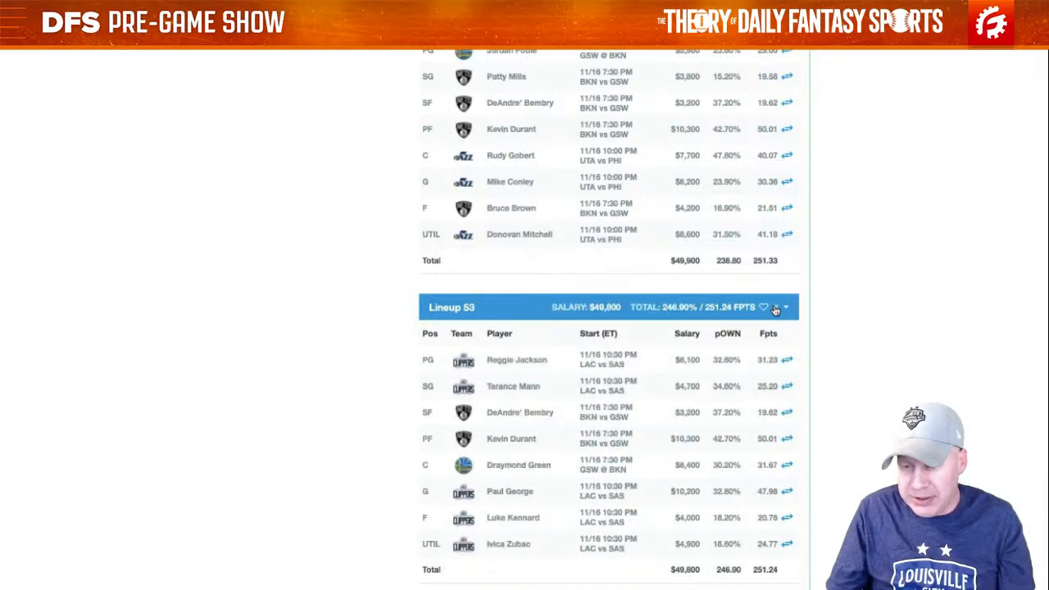
pyautogui.click(775, 309)
pyautogui.click(776, 308)
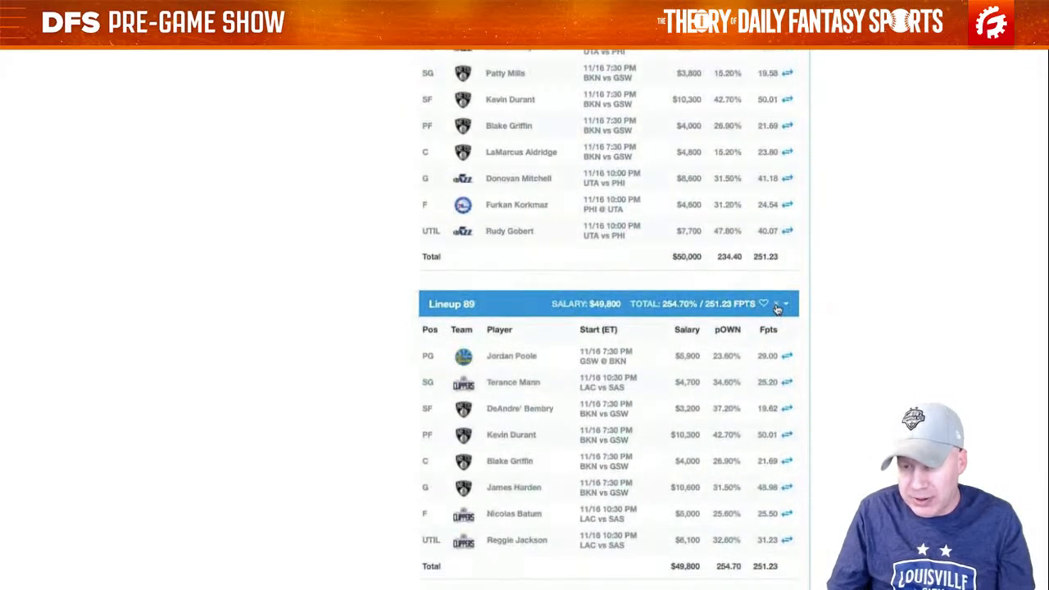
# Step: Delete the higher-owned lineups below the lineup with 234.40% ownership, including Lineups 89, 28, 30, 48, 60, 34, 55 and 49, stopping at Lineup 71
pyautogui.click(776, 309)
pyautogui.click(777, 308)
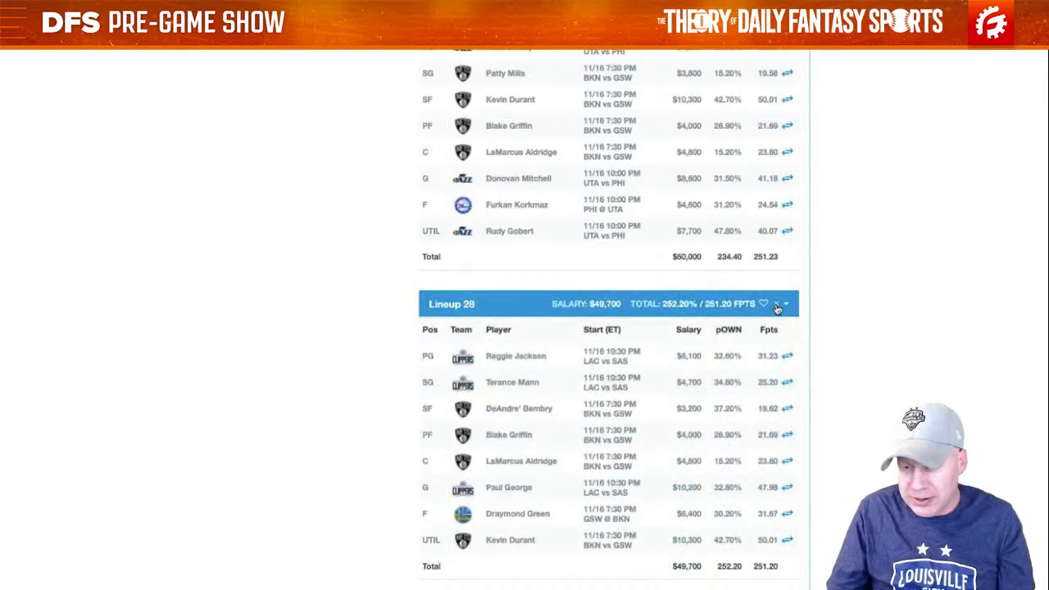
pyautogui.click(776, 308)
pyautogui.click(776, 309)
pyautogui.click(776, 308)
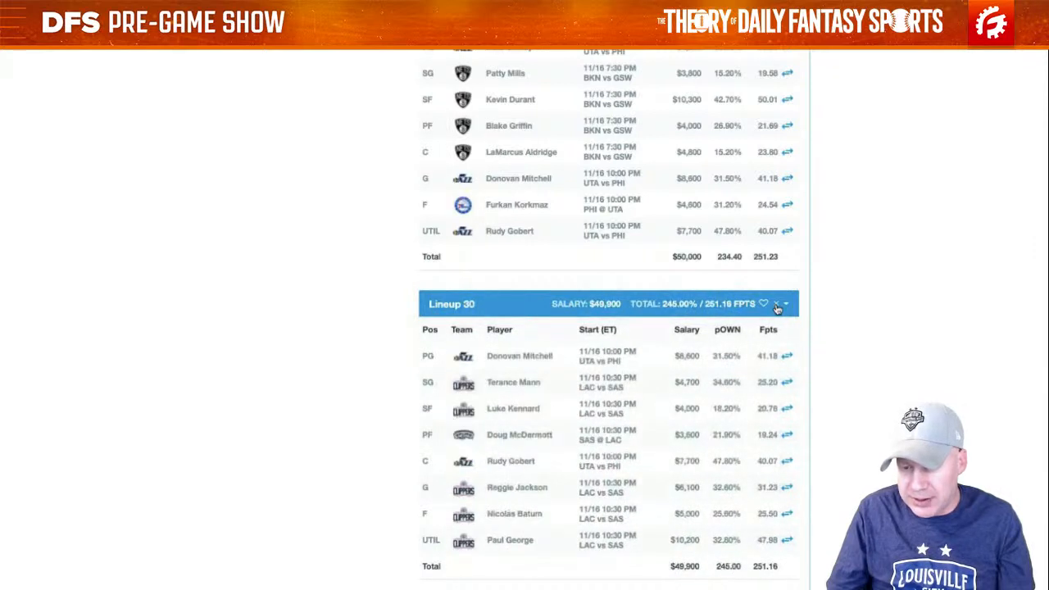
pyautogui.click(777, 309)
pyautogui.click(776, 309)
pyautogui.click(777, 308)
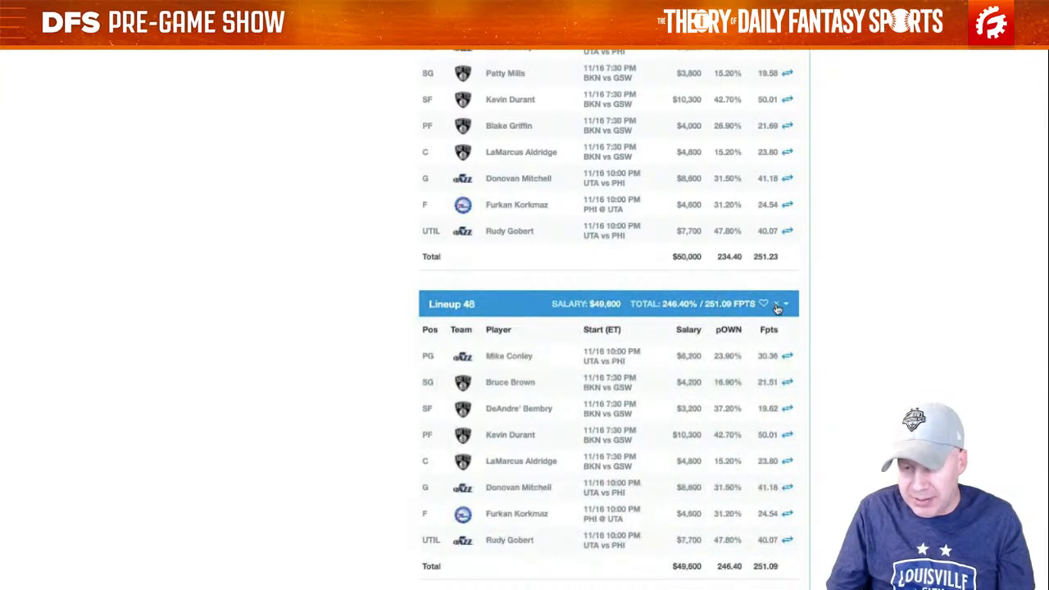
pyautogui.click(777, 309)
pyautogui.click(777, 309)
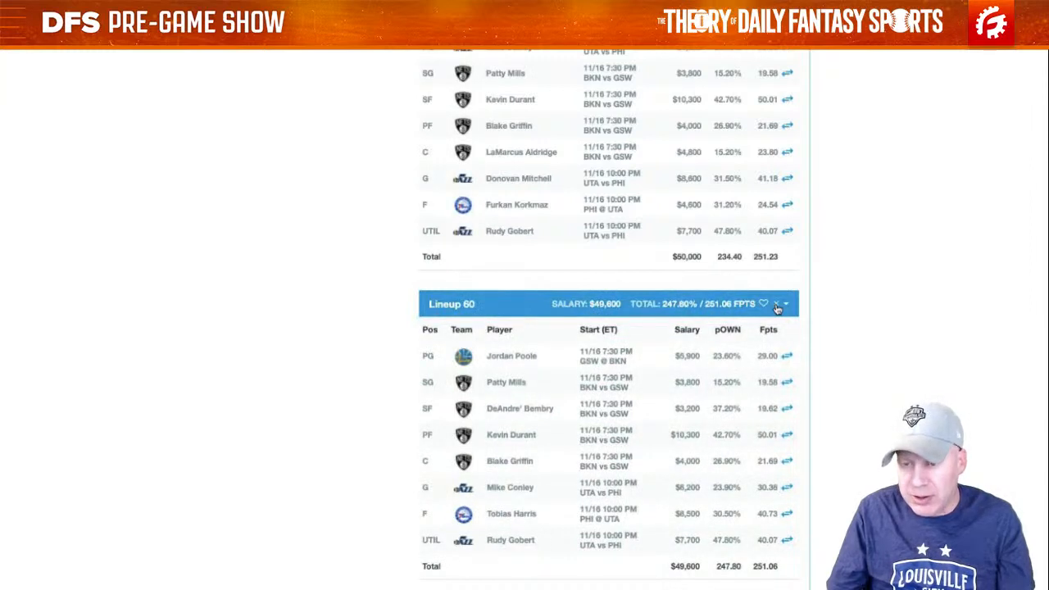
pyautogui.click(776, 309)
pyautogui.click(777, 308)
pyautogui.click(777, 309)
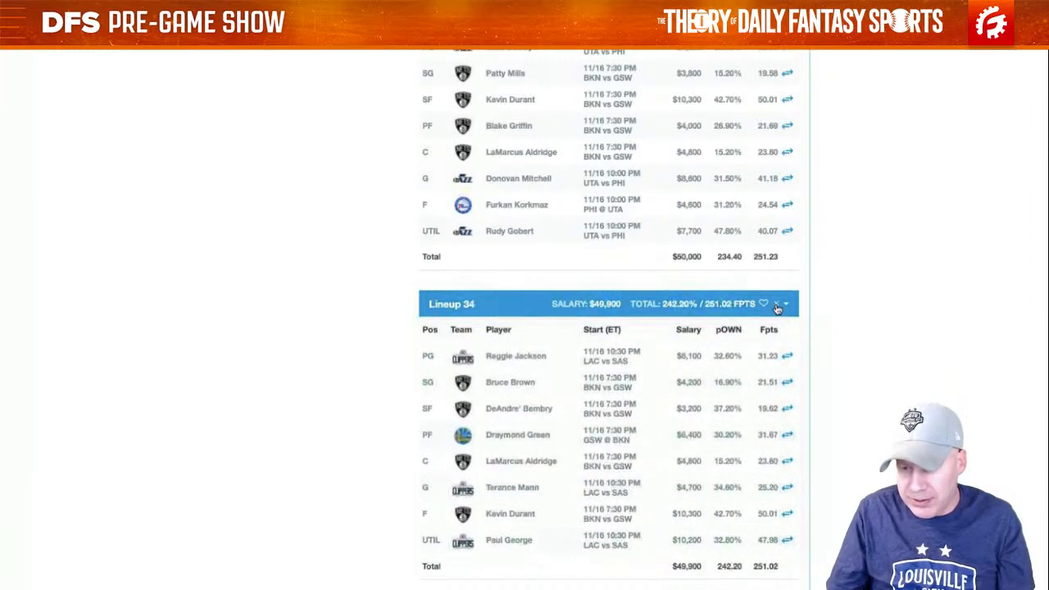
pyautogui.click(776, 308)
pyautogui.click(777, 309)
pyautogui.click(776, 308)
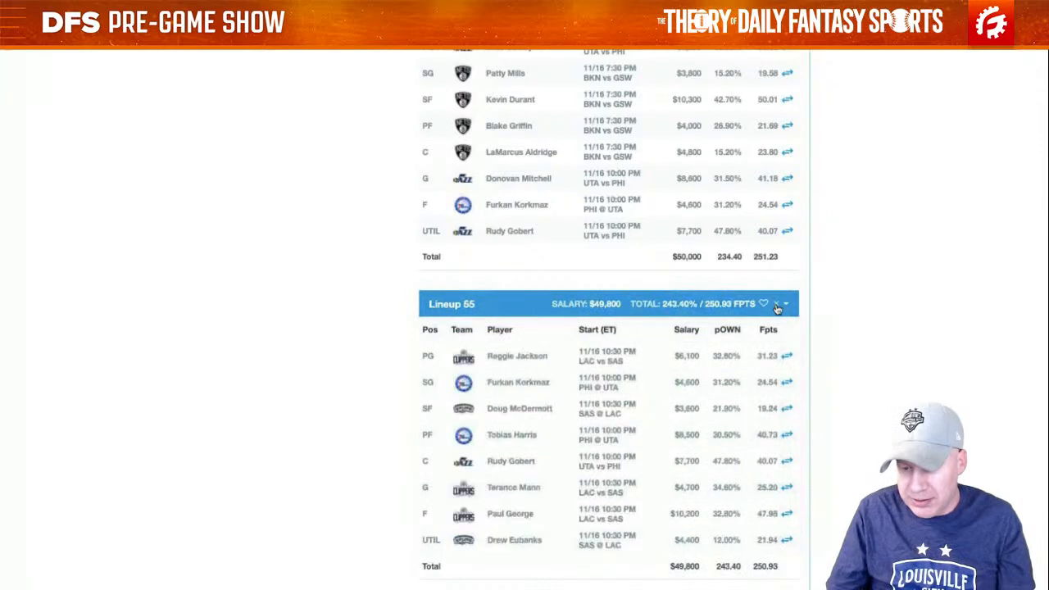
pyautogui.click(776, 309)
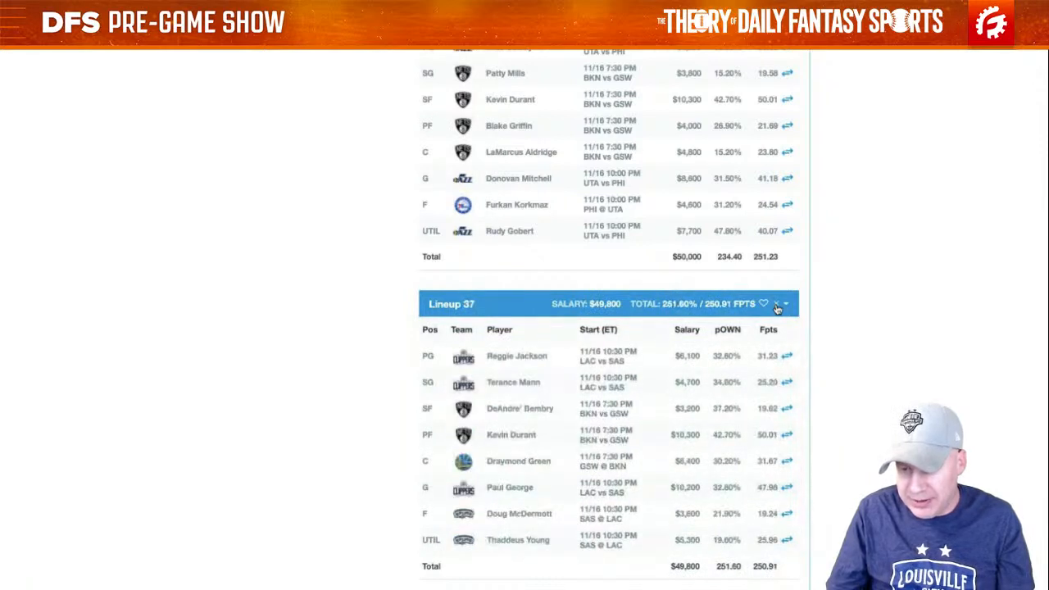
pyautogui.click(776, 309)
pyautogui.click(777, 308)
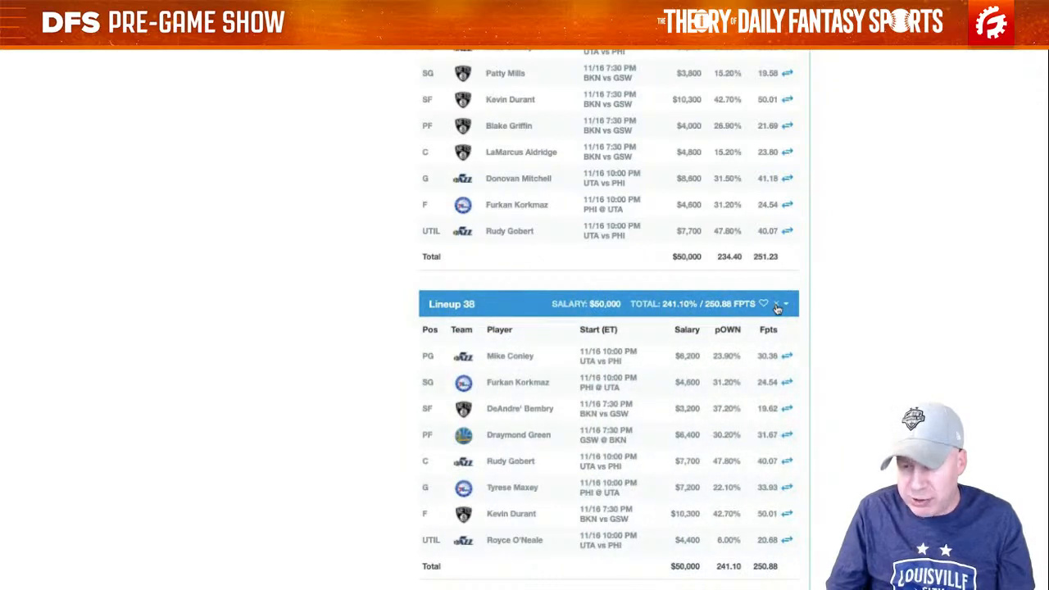
pyautogui.click(776, 308)
pyautogui.click(777, 308)
pyautogui.click(776, 308)
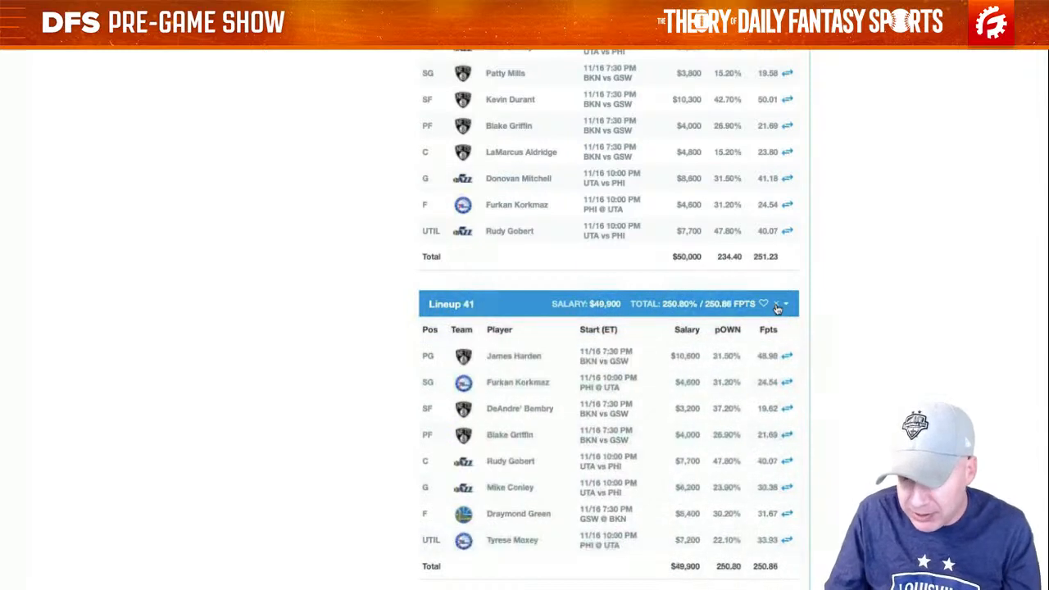
pyautogui.click(776, 308)
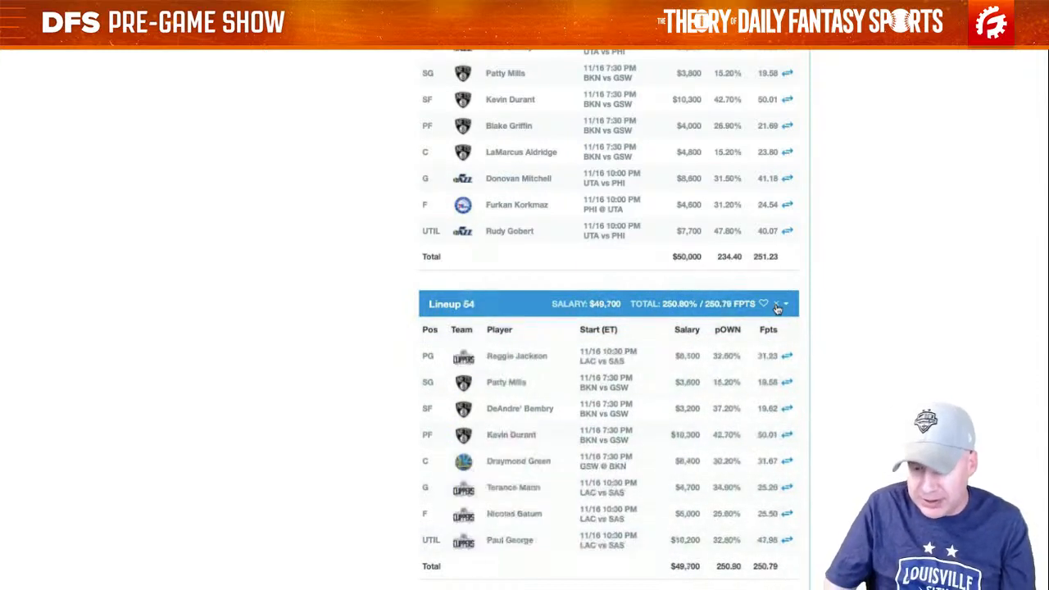
pyautogui.click(776, 308)
pyautogui.click(776, 309)
pyautogui.click(776, 308)
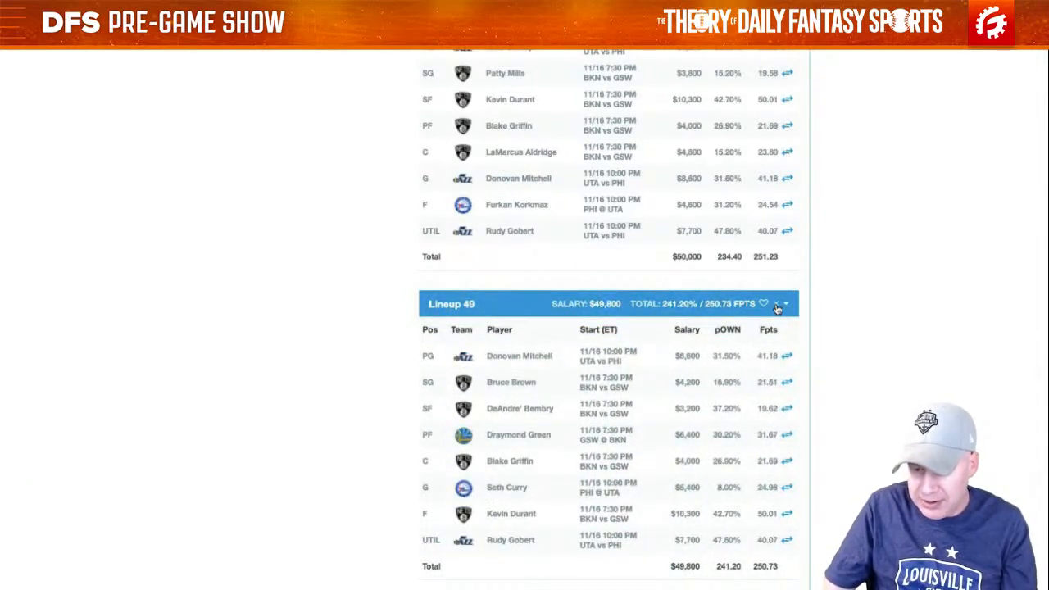
pyautogui.click(777, 308)
pyautogui.click(776, 308)
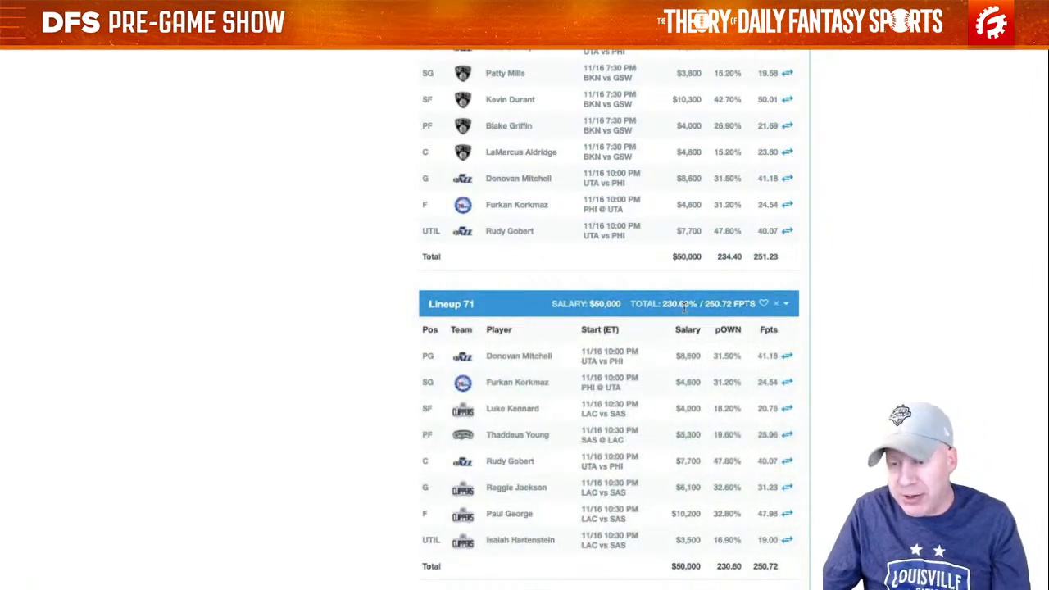
# Step: Delete the higher-owned lineups below Lineup 71, including 56, 62, 75, 100, 76, 96 and 99, keeping Lineup 97 and removing Lineup 94 below it
pyautogui.scroll(-4, 685, 307)
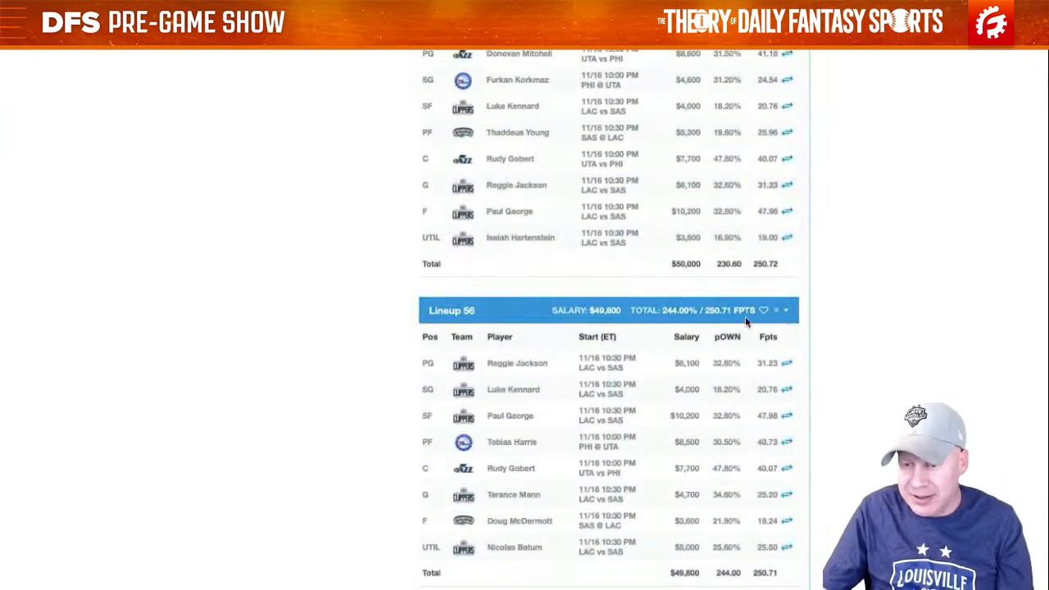
pyautogui.click(776, 310)
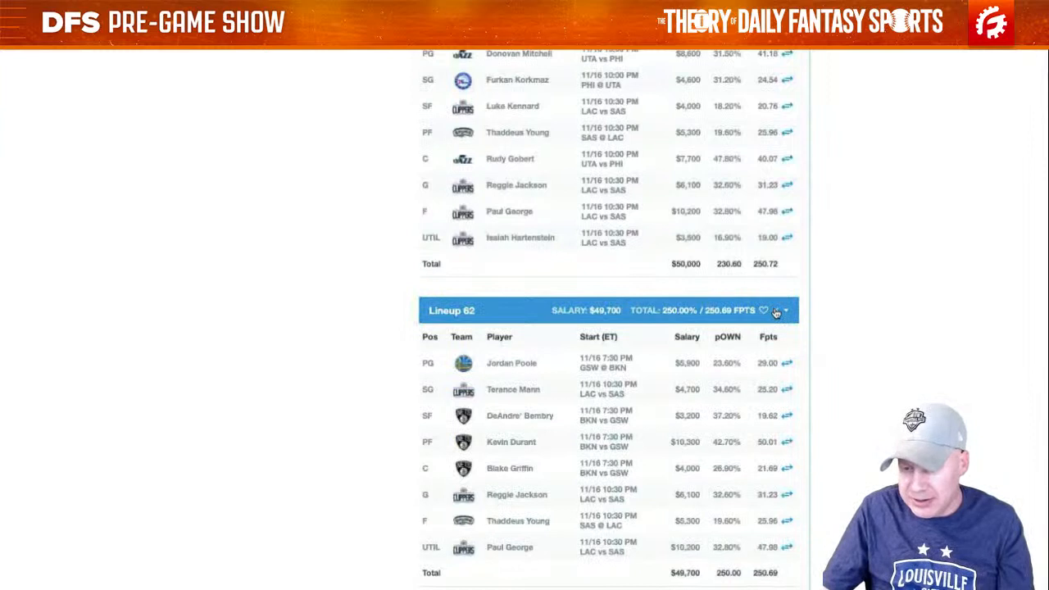
pyautogui.click(776, 311)
pyautogui.click(776, 310)
pyautogui.click(776, 311)
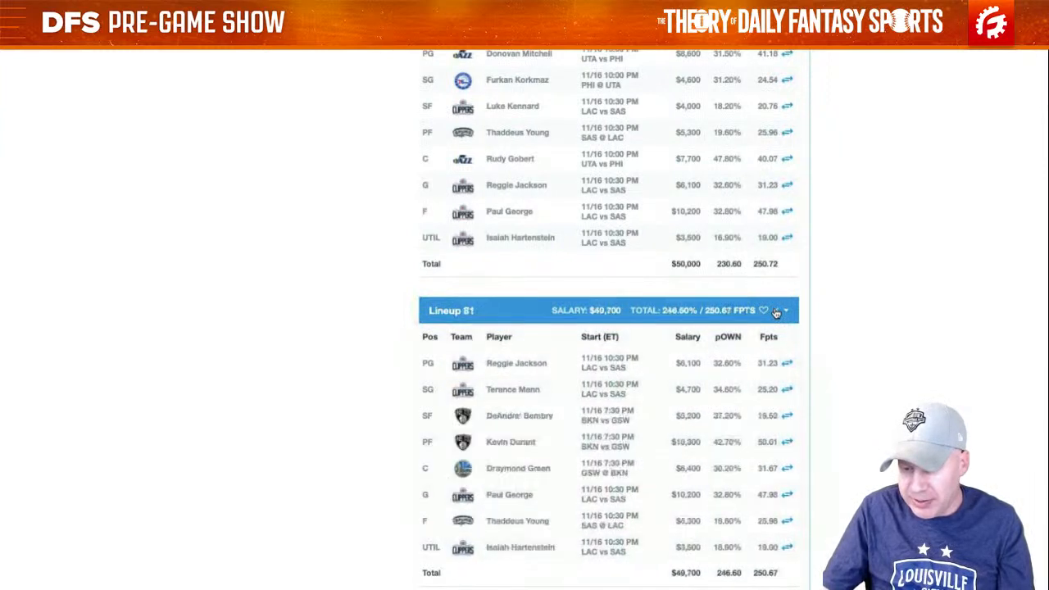
pyautogui.click(776, 311)
pyautogui.click(776, 311)
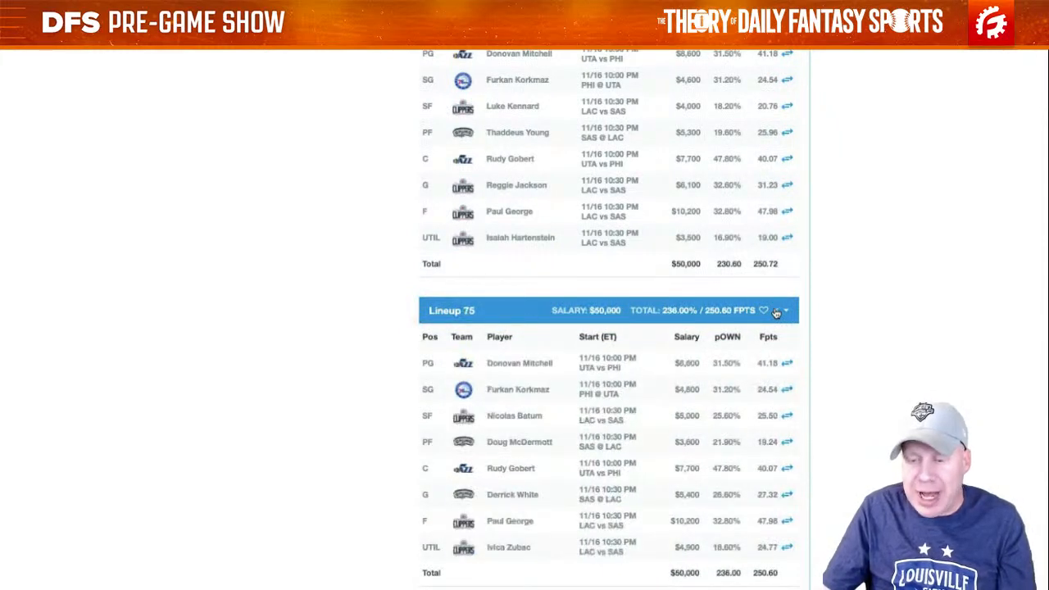
pyautogui.click(776, 310)
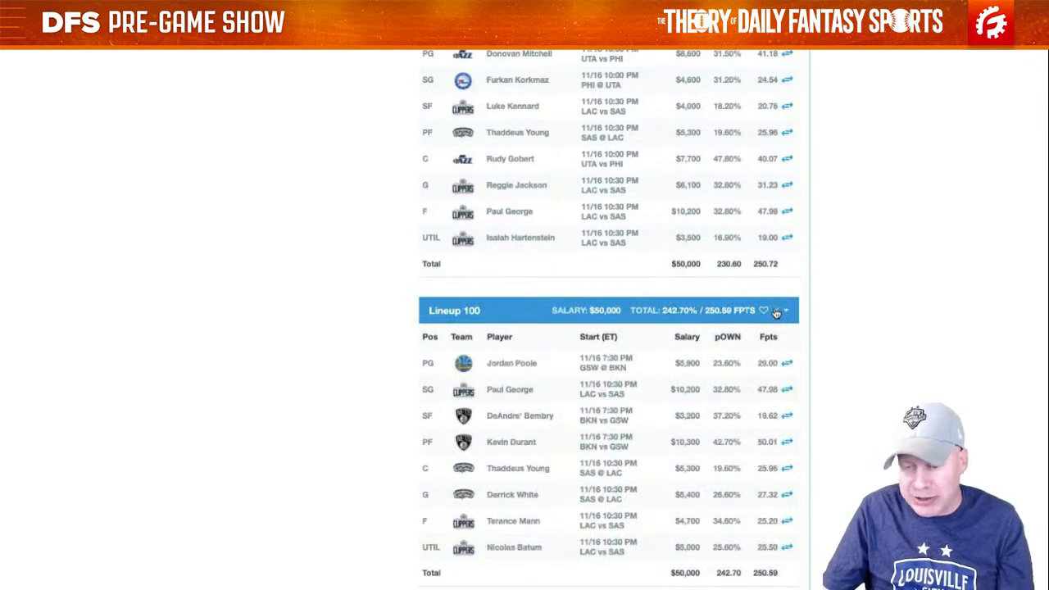
pyautogui.click(776, 311)
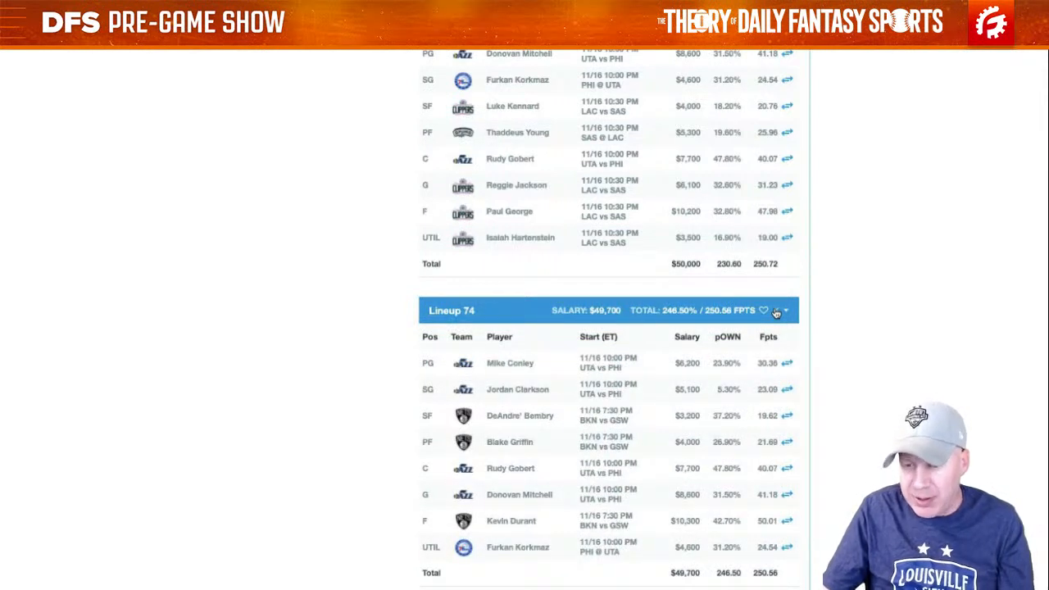
pyautogui.click(775, 311)
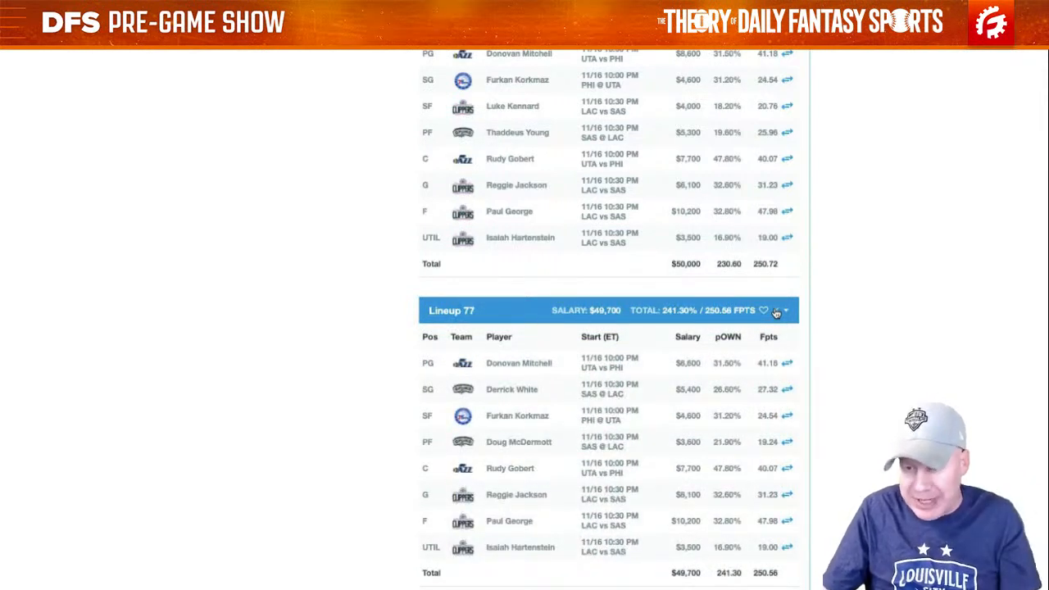
pyautogui.click(776, 311)
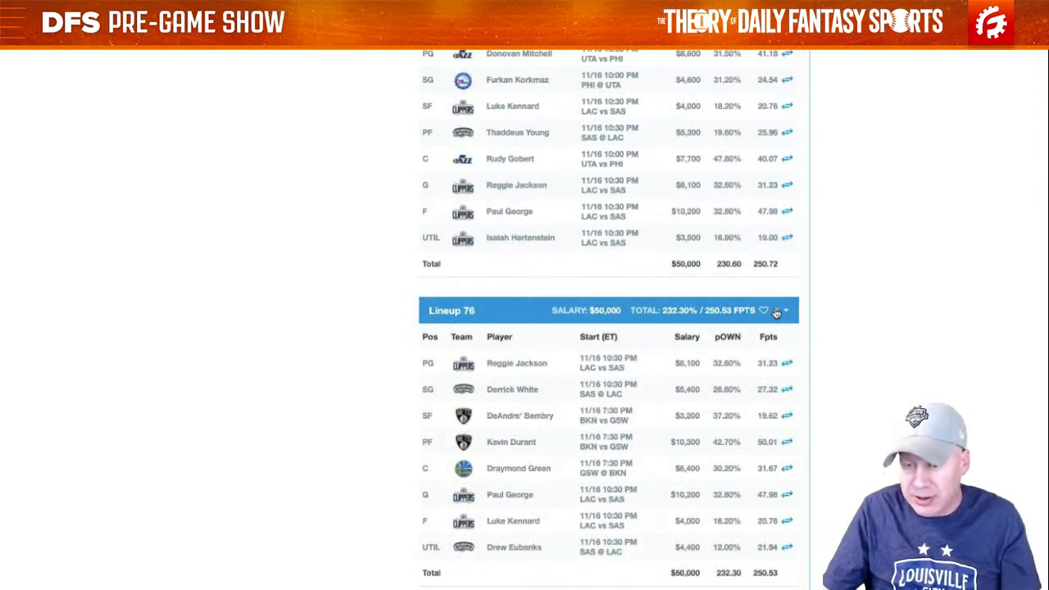
pyautogui.click(776, 311)
pyautogui.click(775, 311)
pyautogui.click(776, 310)
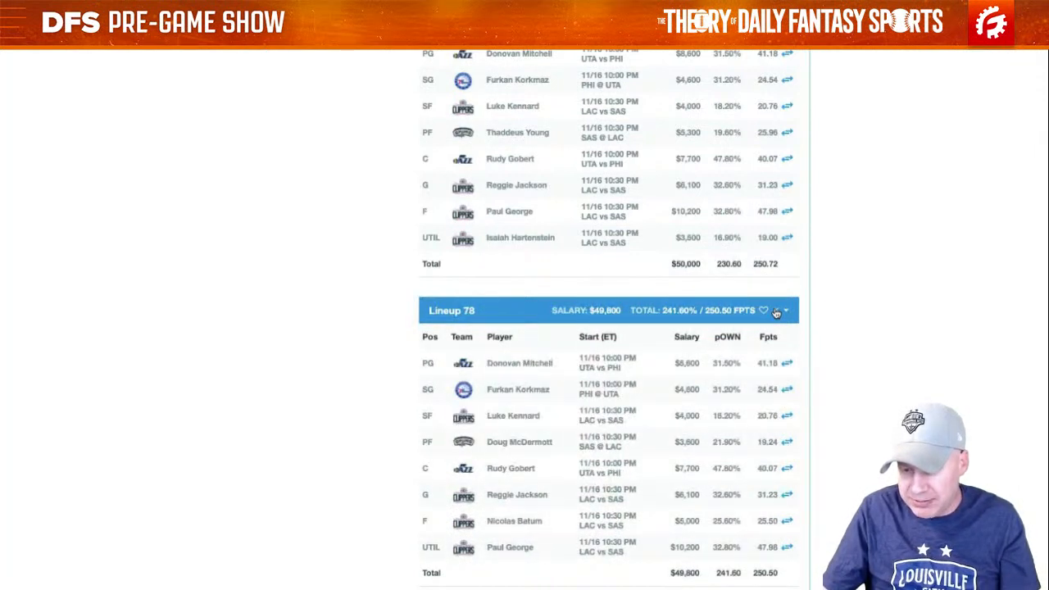
pyautogui.click(775, 310)
pyautogui.click(776, 311)
pyautogui.click(776, 311)
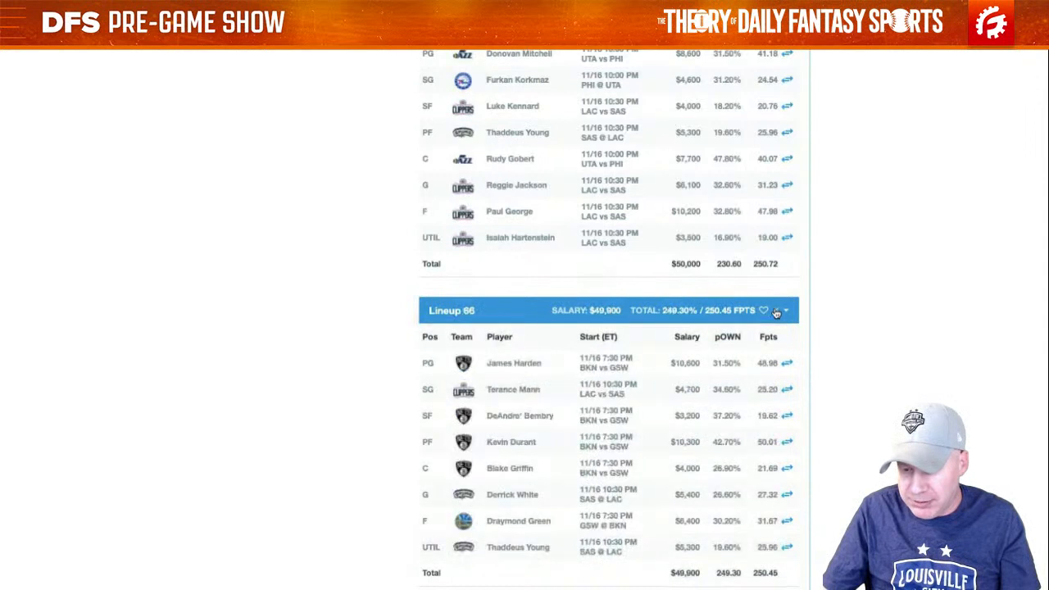
pyautogui.click(775, 311)
pyautogui.click(775, 310)
pyautogui.click(775, 310)
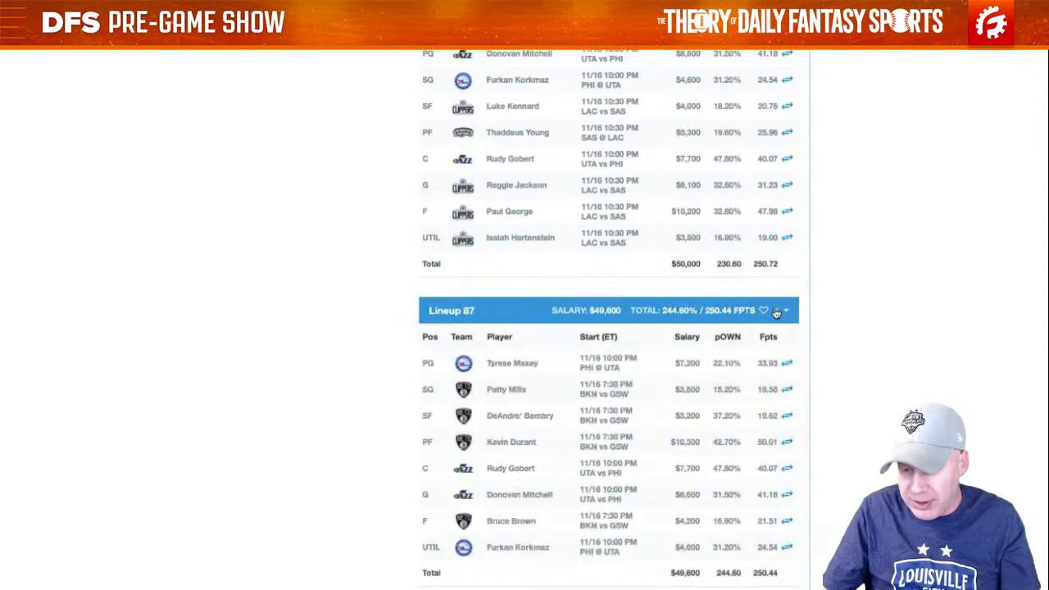
pyautogui.click(775, 311)
pyautogui.click(775, 311)
pyautogui.click(775, 311)
pyautogui.click(775, 311)
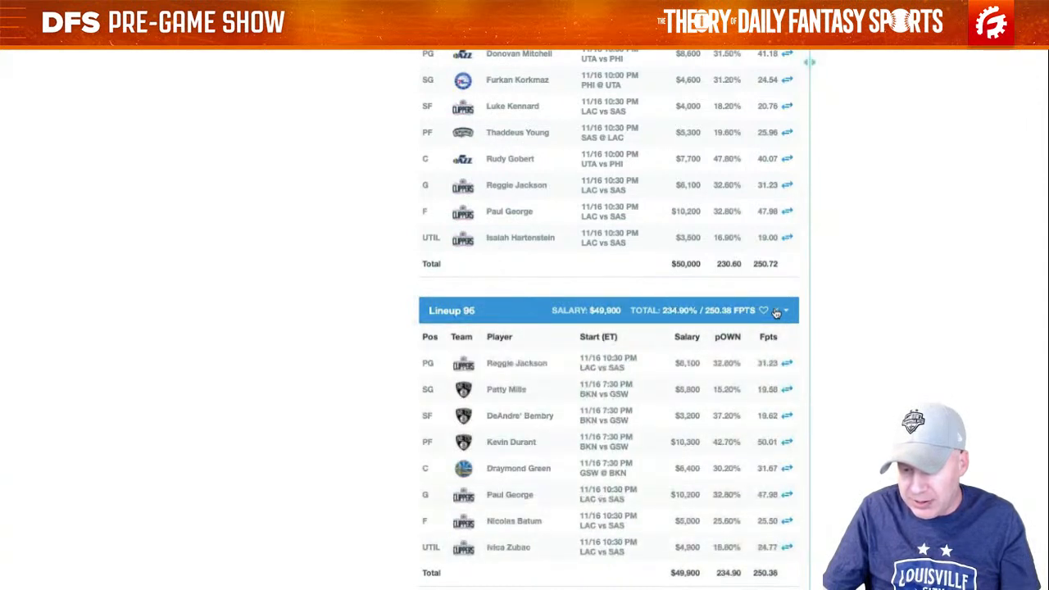
pyautogui.click(775, 311)
pyautogui.click(776, 311)
pyautogui.click(775, 311)
pyautogui.click(776, 311)
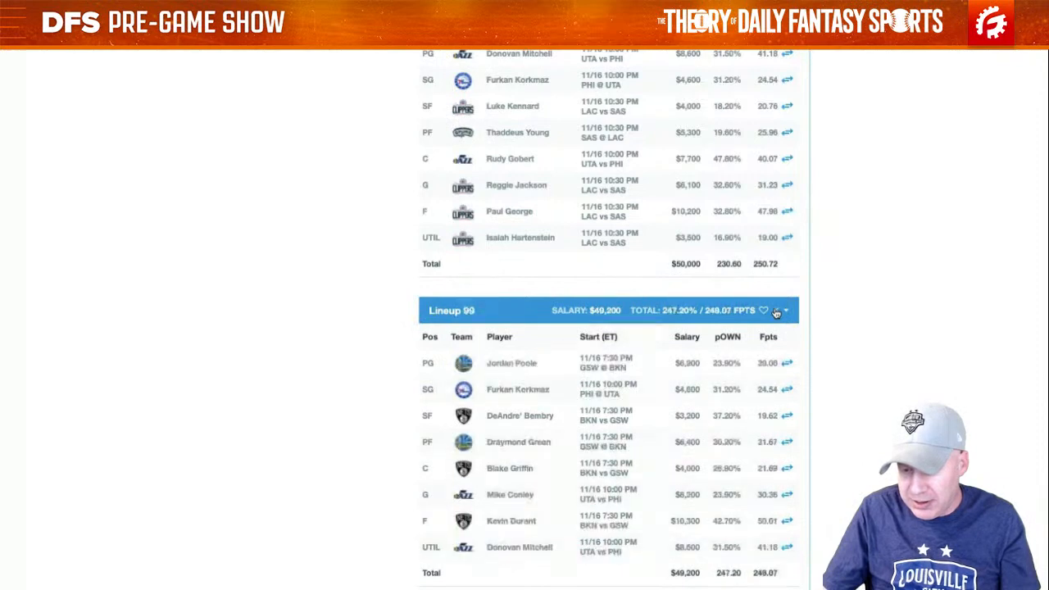
pyautogui.click(775, 311)
pyautogui.click(776, 311)
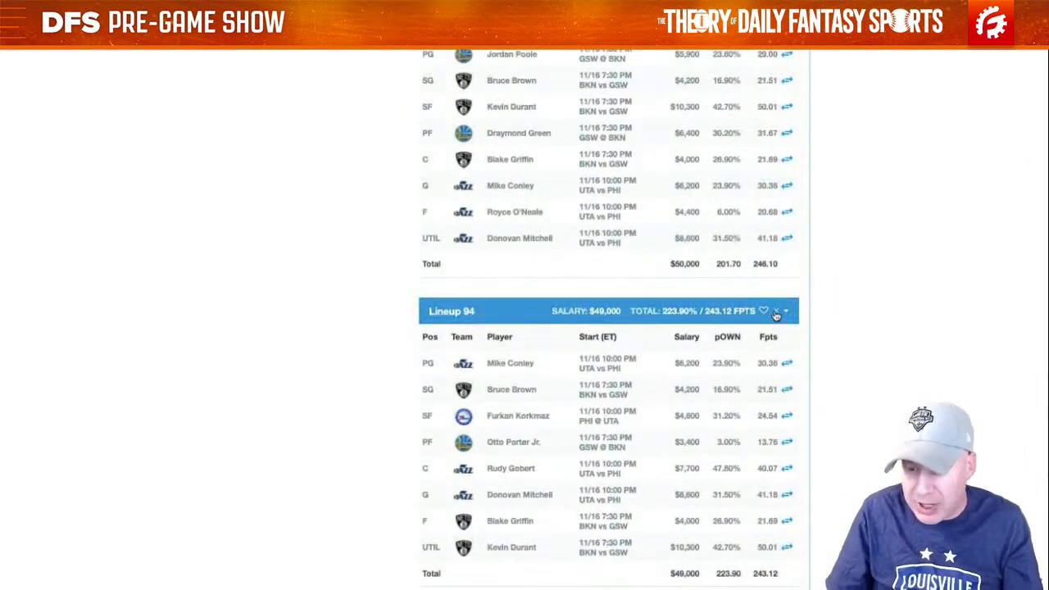
pyautogui.click(775, 312)
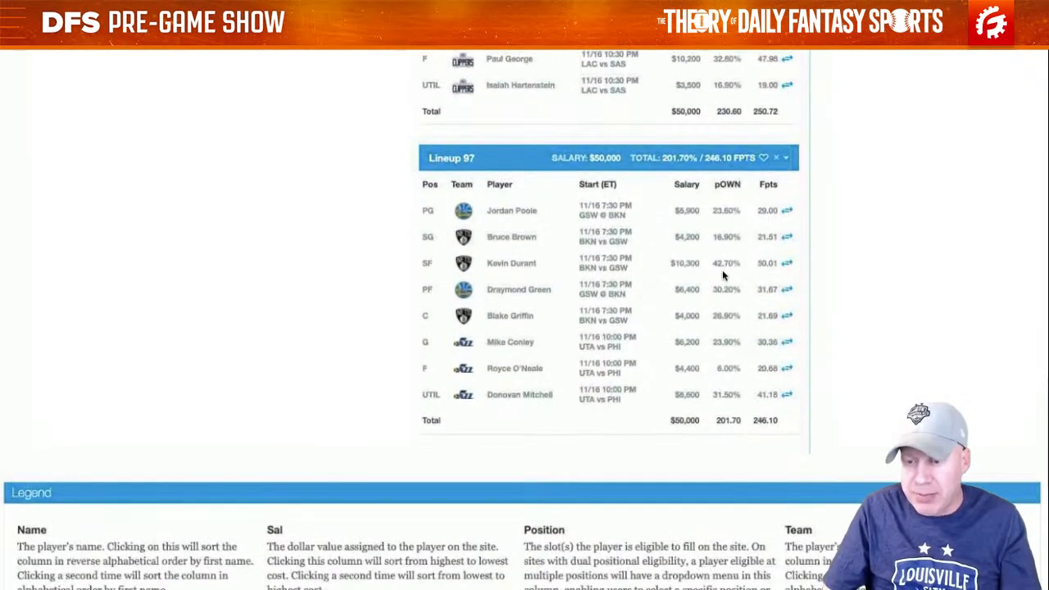
# Step: Review the remaining lineups from Lineup 18 downward, comparing their total ownership and projected points
pyautogui.doubleClick(707, 141)
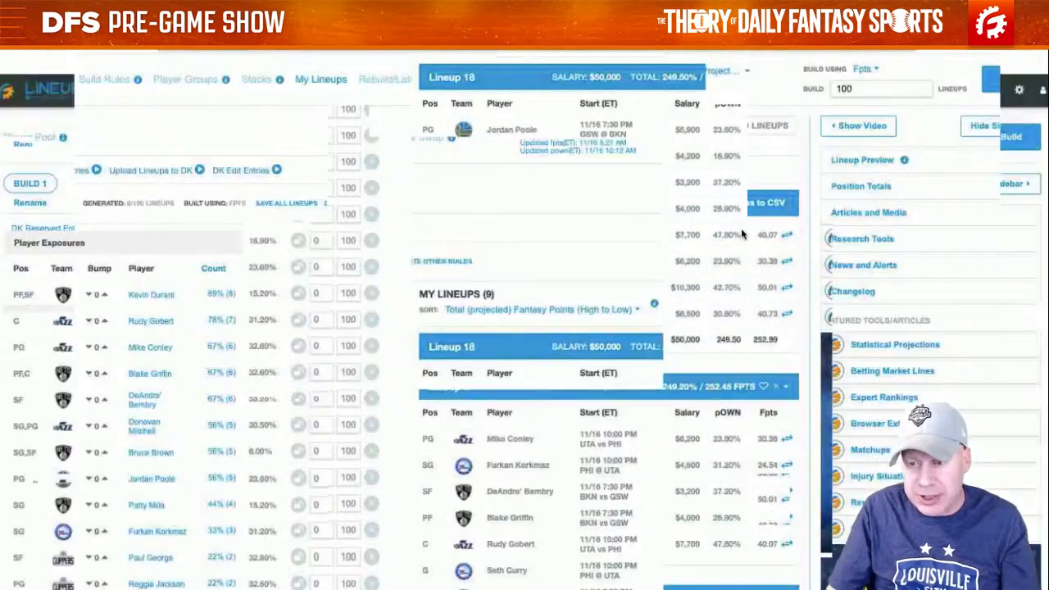
pyautogui.scroll(-3, 725, 220)
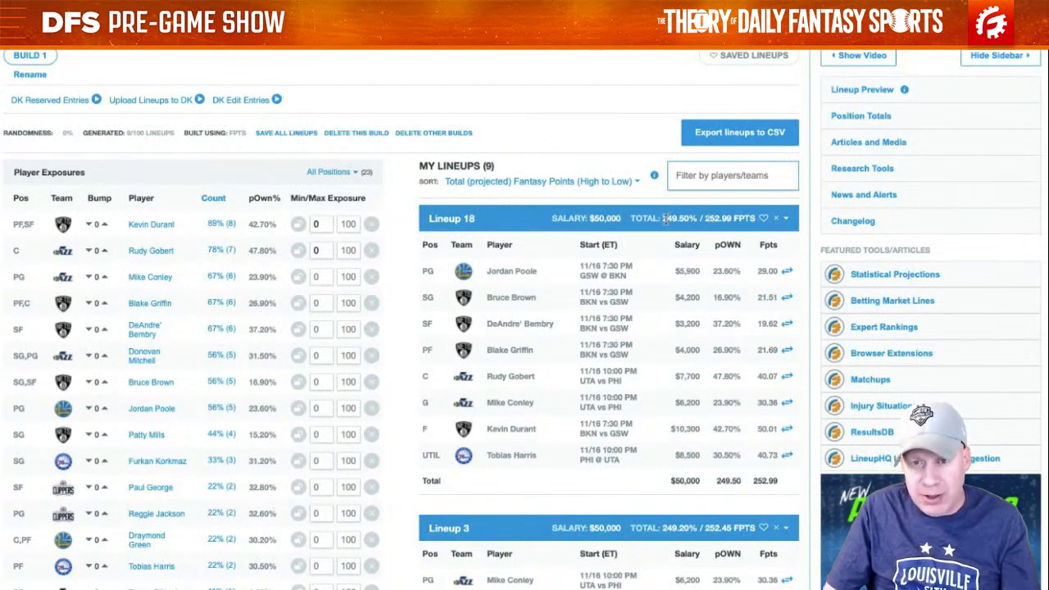
pyautogui.scroll(-10, 679, 238)
pyautogui.scroll(12, 689, 236)
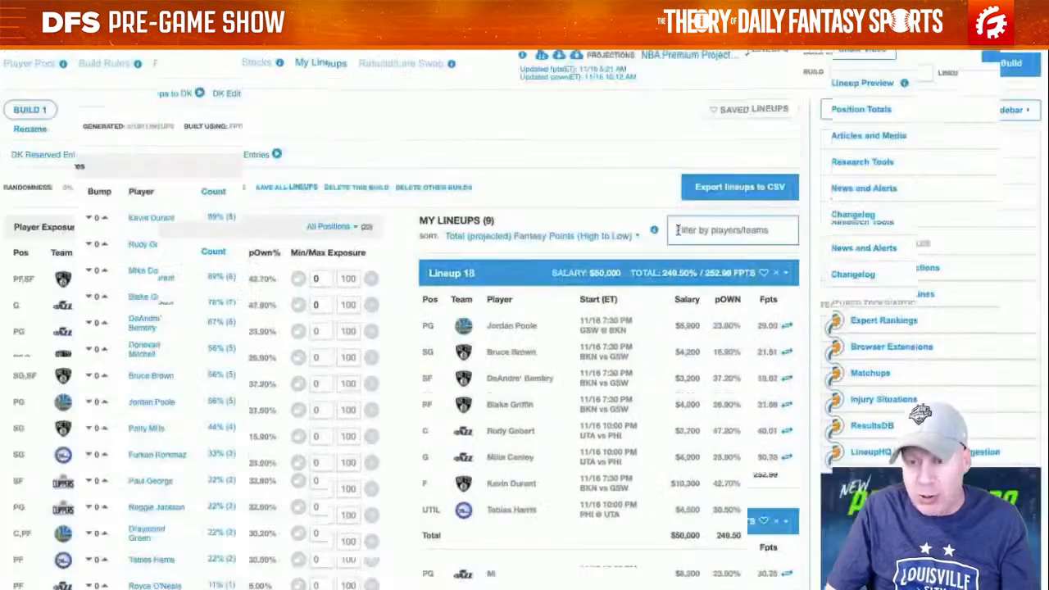
pyautogui.scroll(-1, 691, 233)
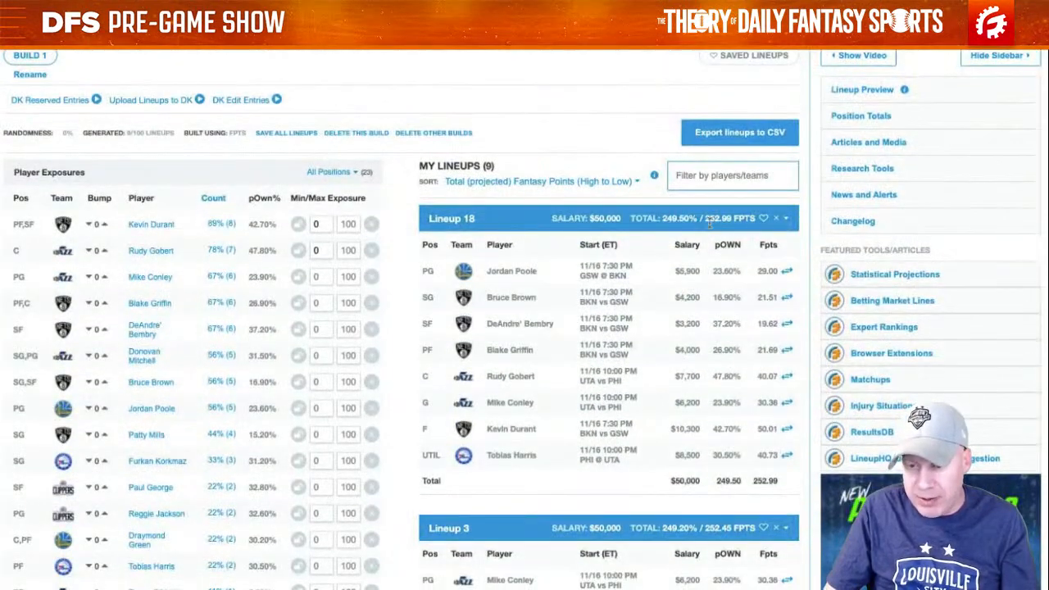
pyautogui.scroll(-20, 710, 227)
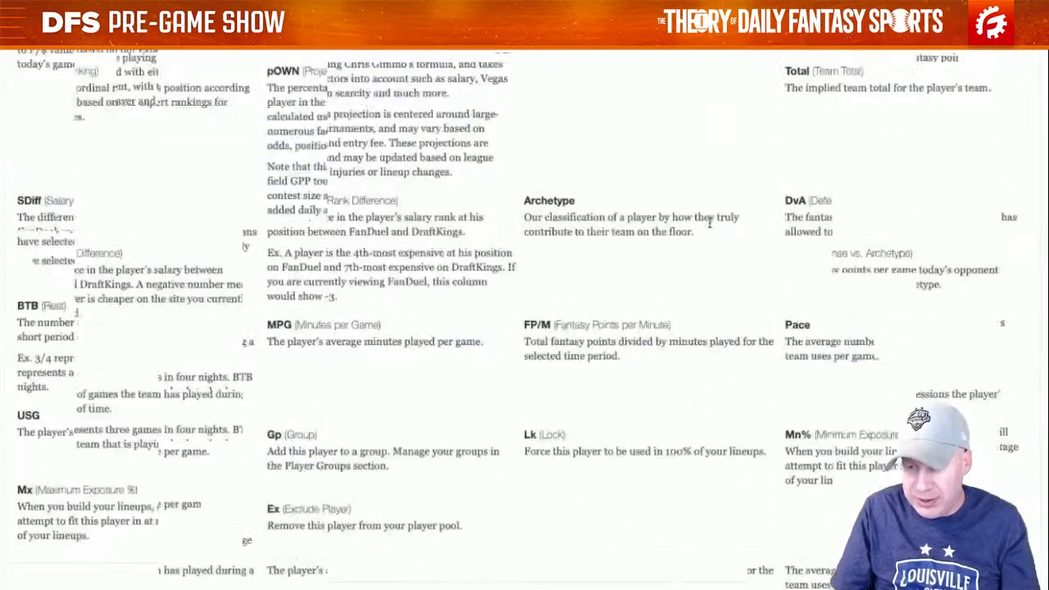
pyautogui.scroll(1, 711, 227)
pyautogui.click(899, 186)
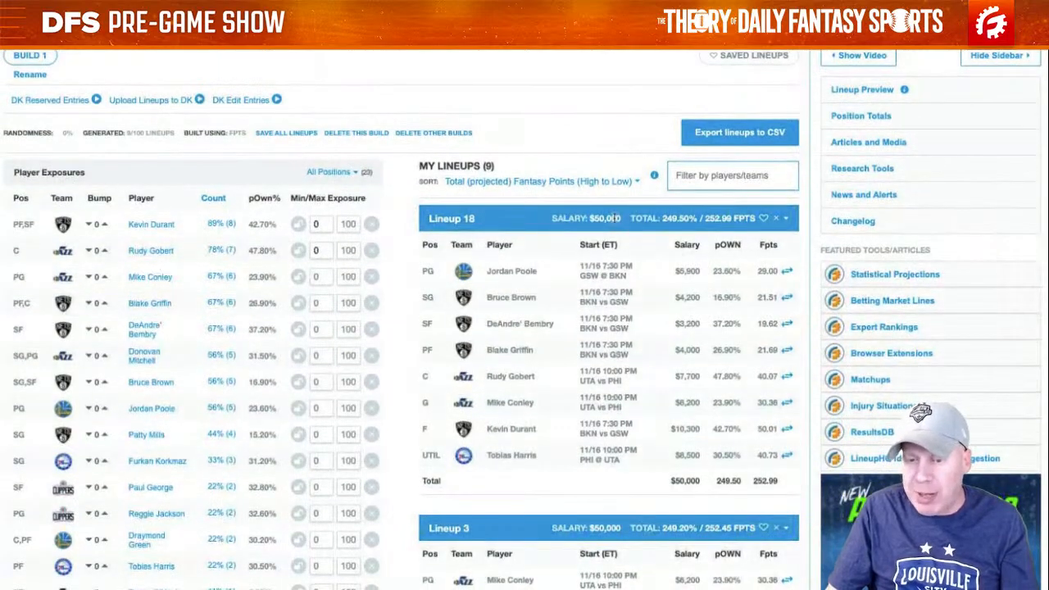
pyautogui.scroll(-6, 615, 218)
pyautogui.scroll(6, 615, 218)
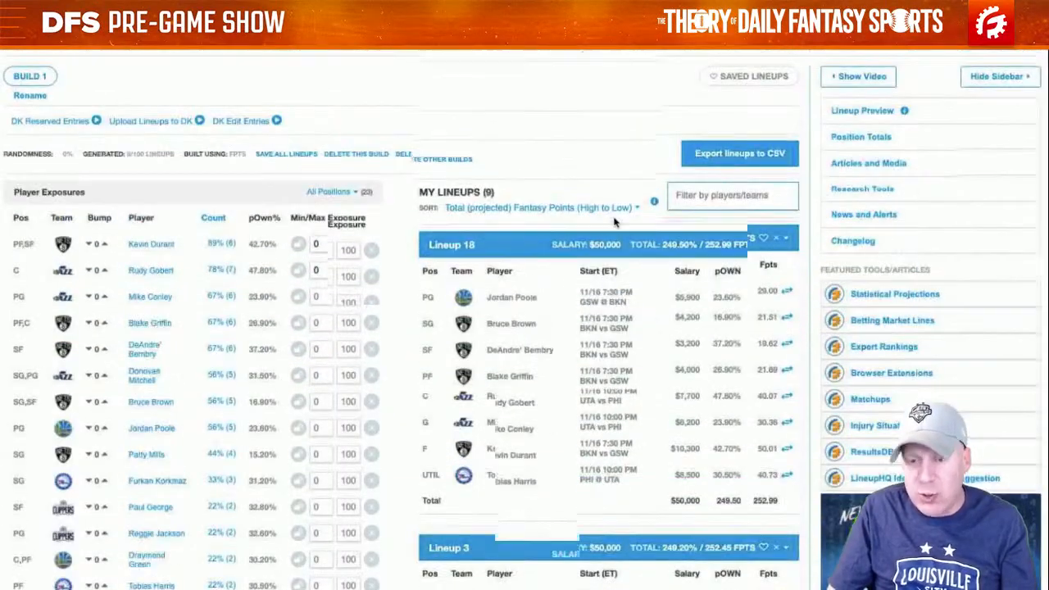
pyautogui.scroll(-1, 615, 222)
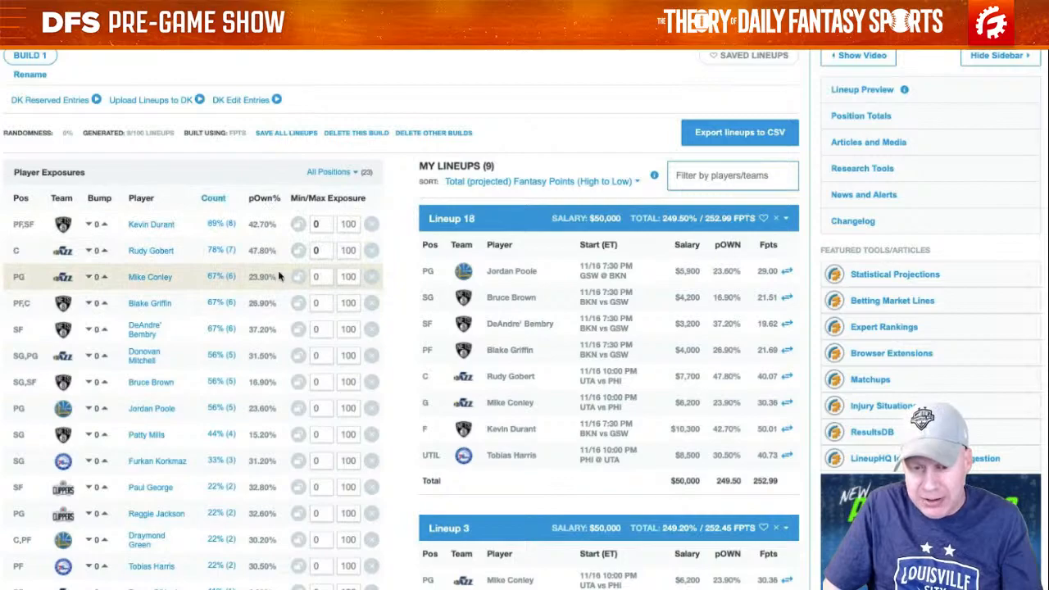
# Step: Review the exposure counts and projected ownership of all players in the nine remaining lineups, from Kevin Durant down to Seth Curry
pyautogui.scroll(-3, 278, 275)
pyautogui.scroll(5, 279, 275)
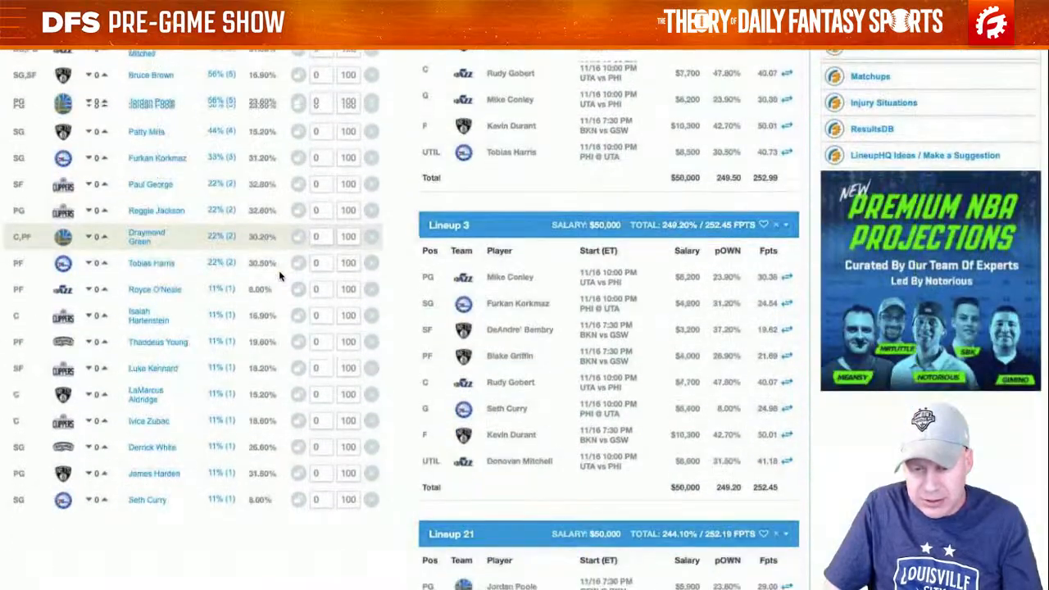
pyautogui.scroll(-4, 393, 283)
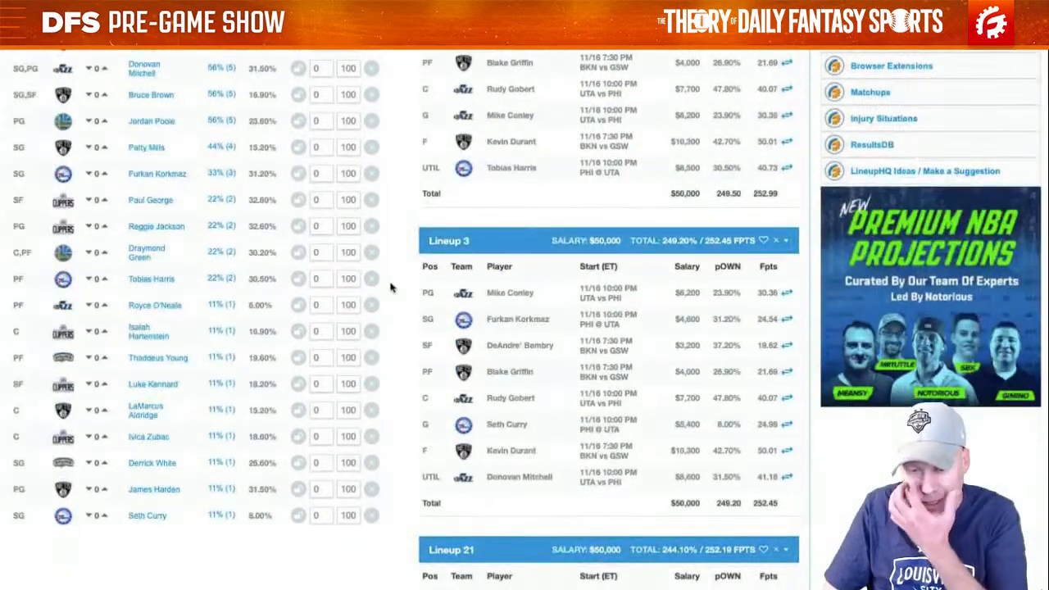
pyautogui.scroll(-1, 369, 328)
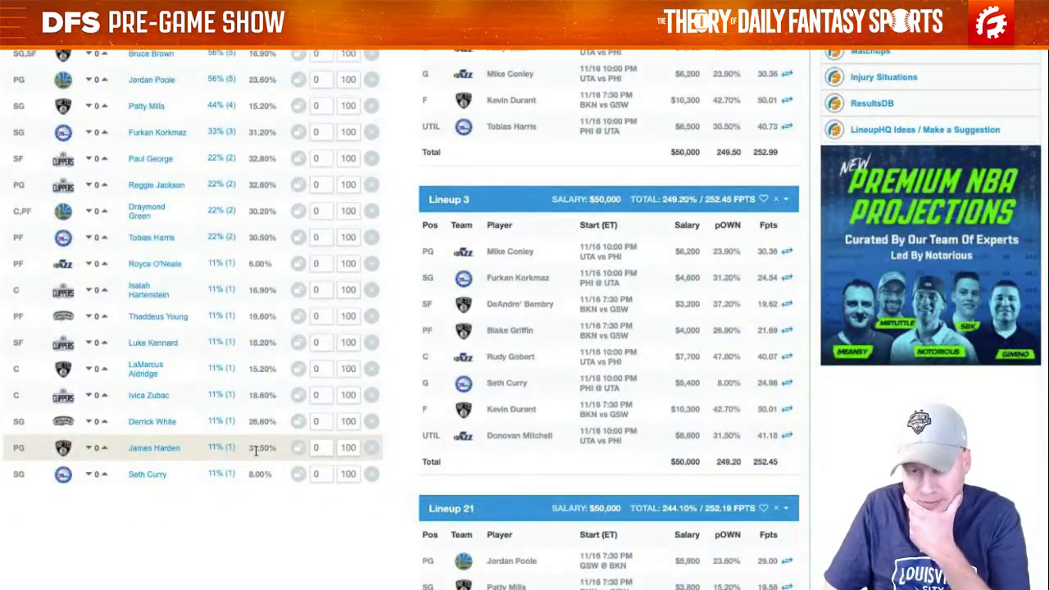
pyautogui.scroll(2, 256, 451)
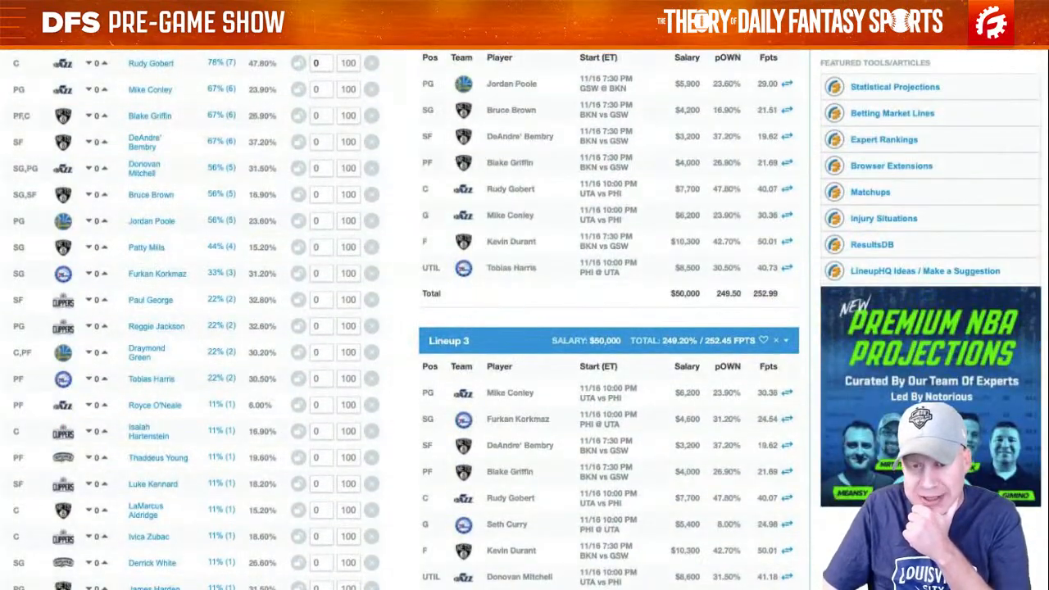
pyautogui.scroll(-1, 270, 401)
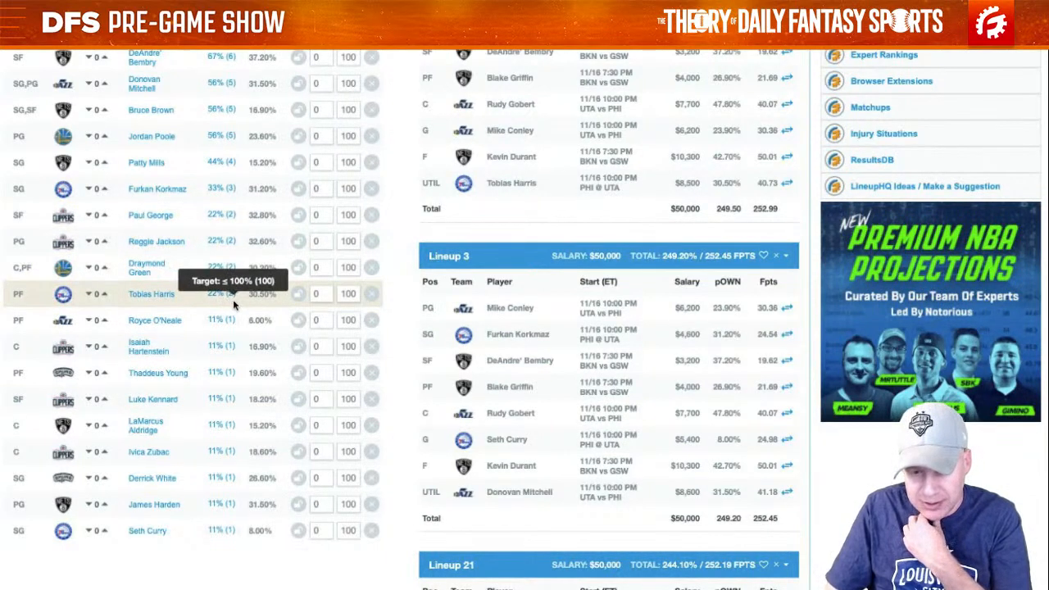
pyautogui.scroll(4, 233, 299)
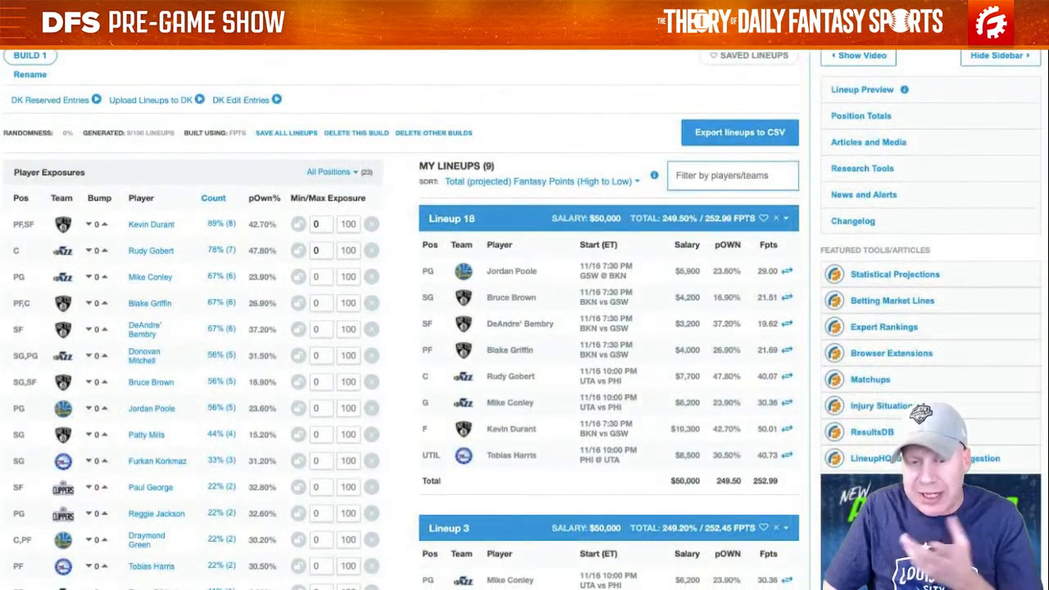
# Step: Sort the player pool by projected ownership from highest to lowest, check the most-owned players, and return to the built lineups
pyautogui.click(127, 50)
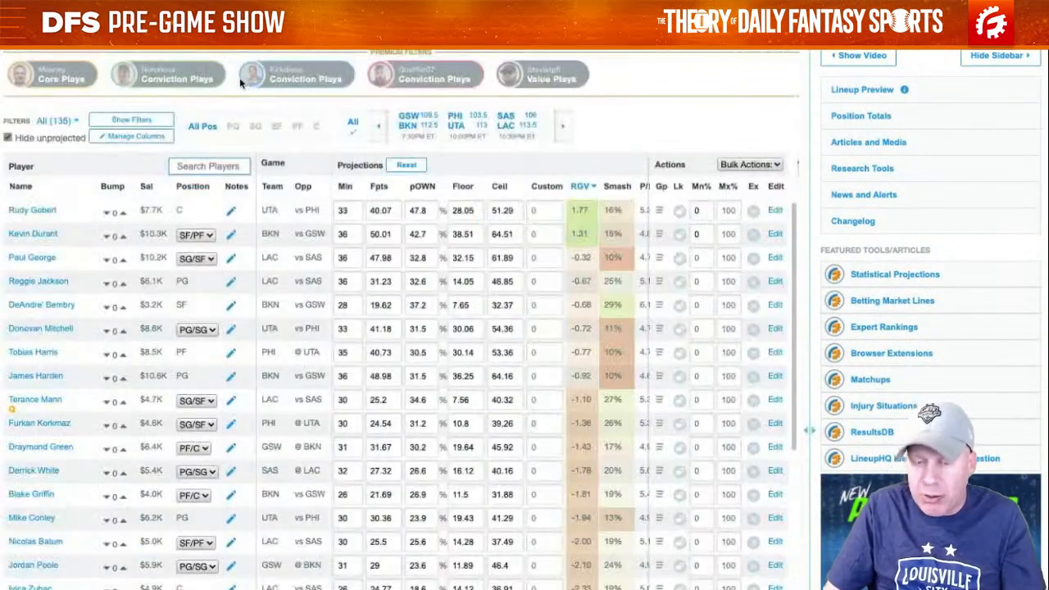
pyautogui.click(425, 187)
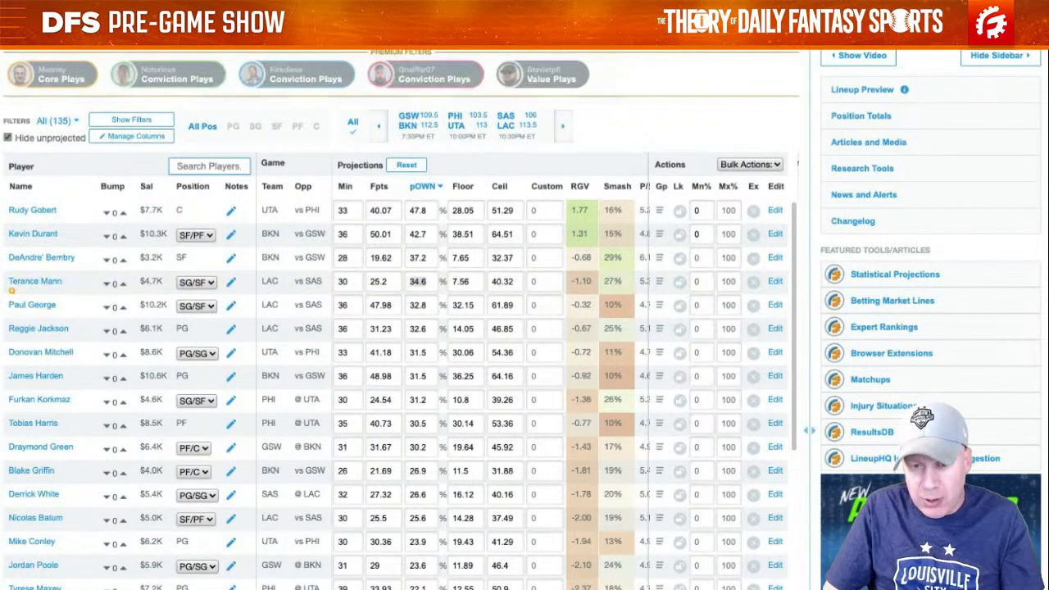
pyautogui.click(329, 37)
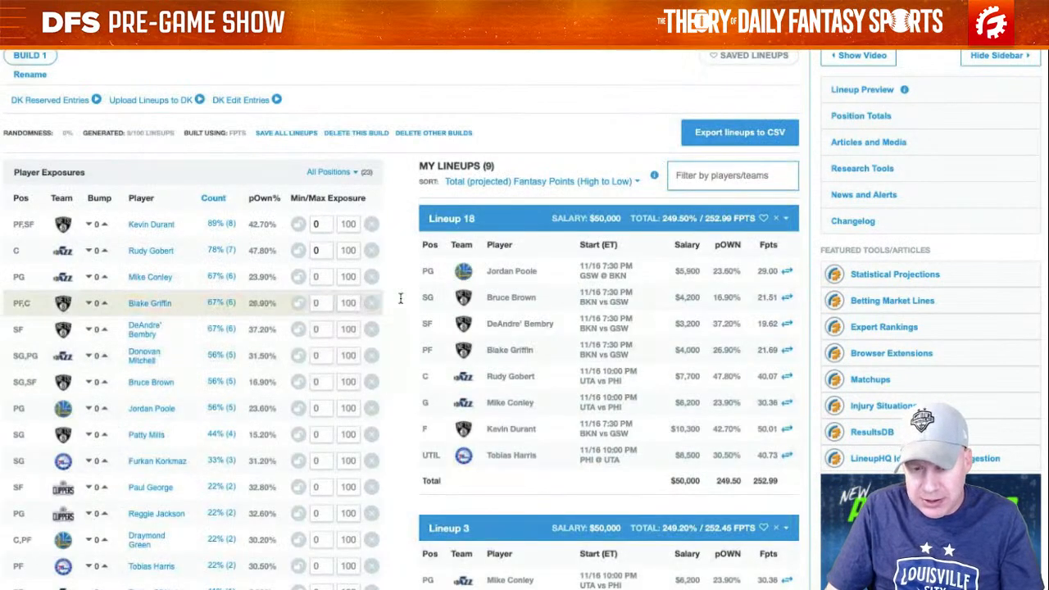
# Step: Compare each player's exposure across the remaining lineups with projected ownership, from the most-used players to the single-lineup ones
pyautogui.scroll(-1, 401, 303)
pyautogui.scroll(-2, 401, 302)
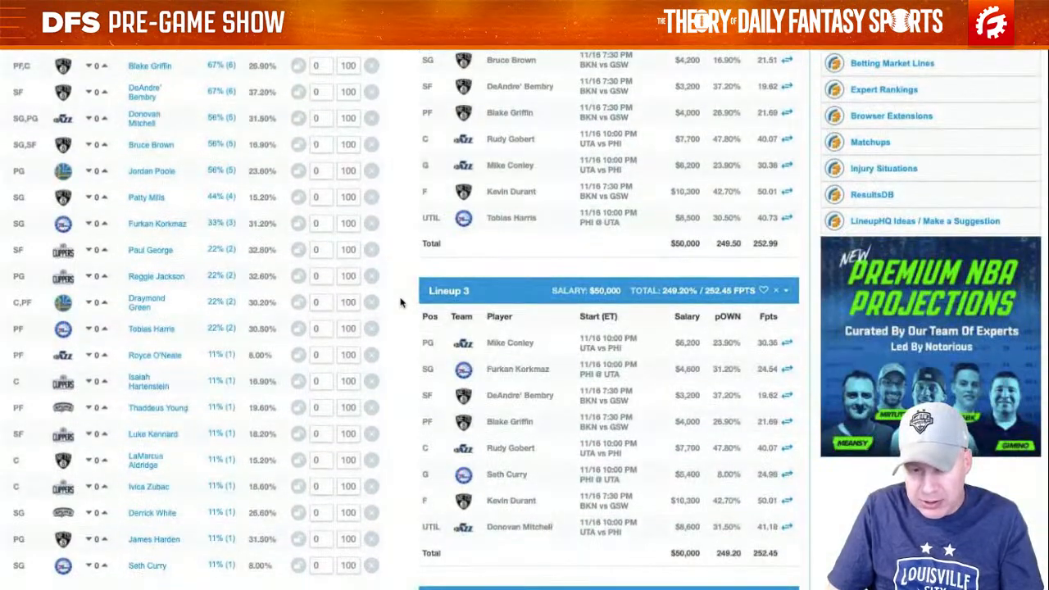
pyautogui.scroll(2, 401, 302)
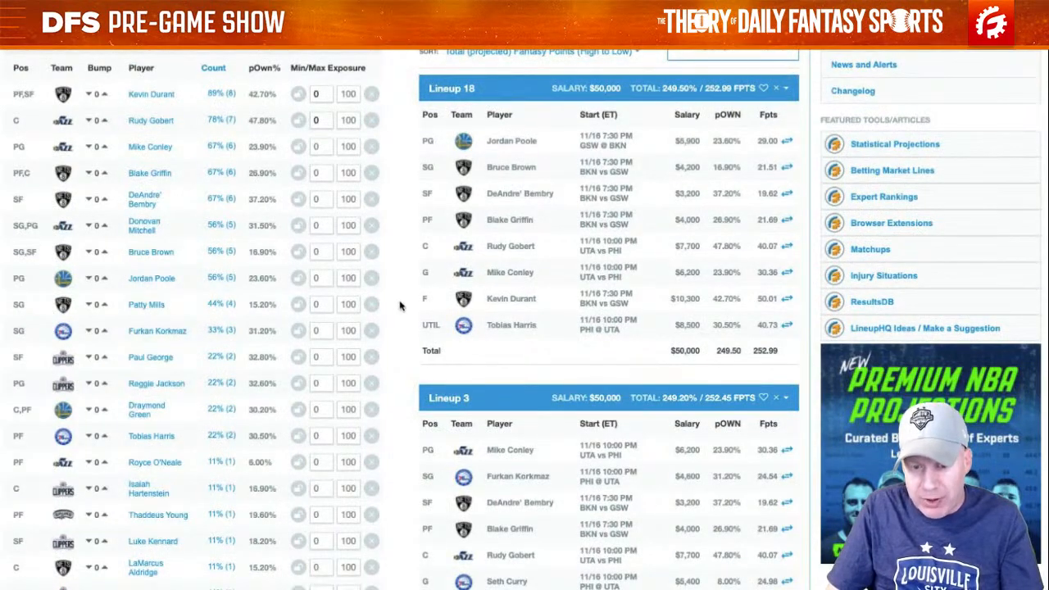
pyautogui.scroll(-2, 400, 305)
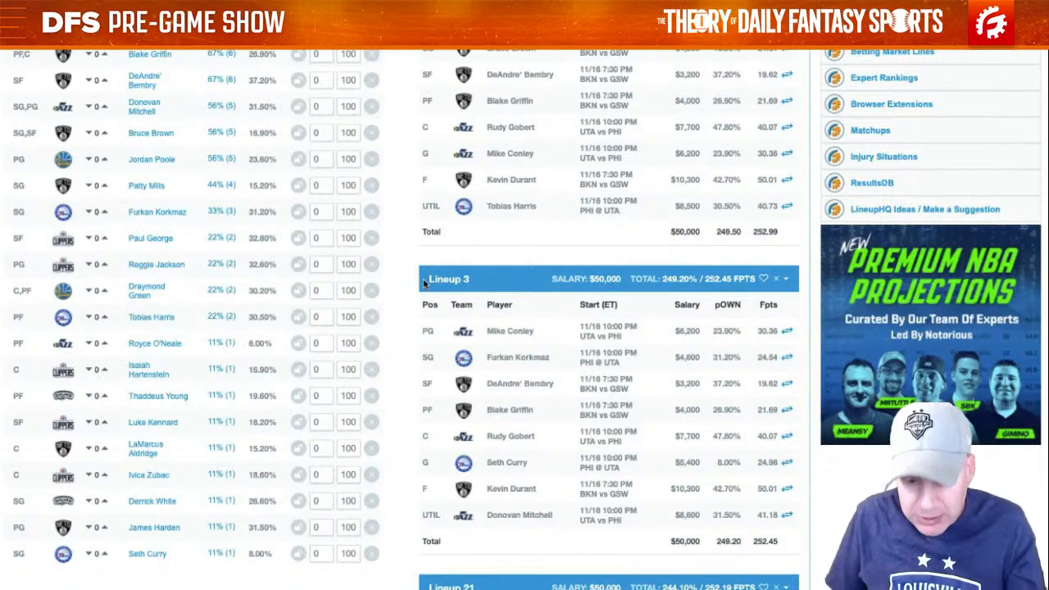
pyautogui.scroll(2, 270, 345)
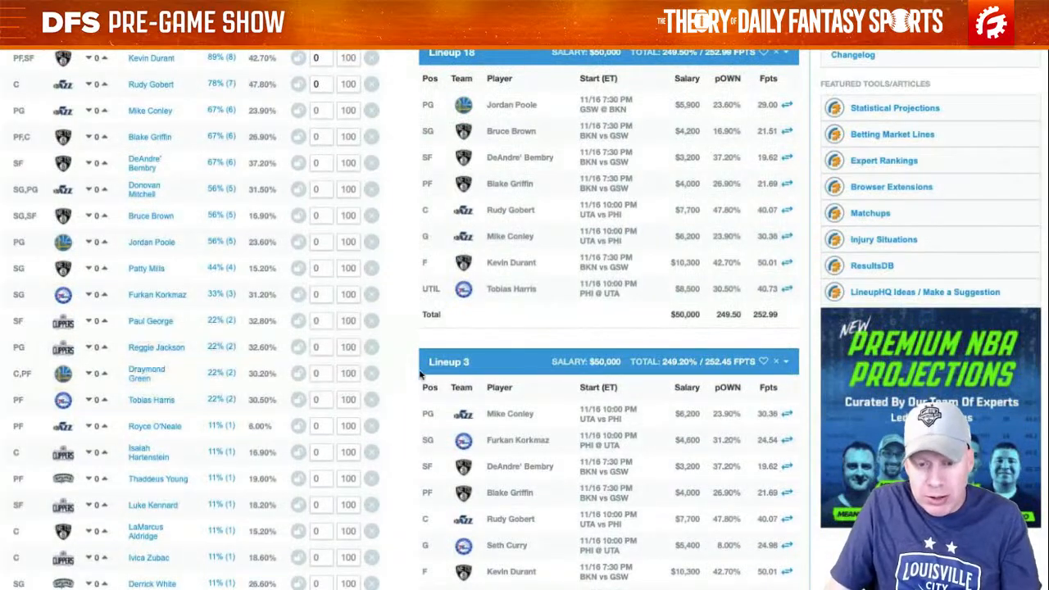
pyautogui.scroll(-1, 422, 377)
pyautogui.scroll(1, 422, 377)
pyautogui.scroll(1, 421, 377)
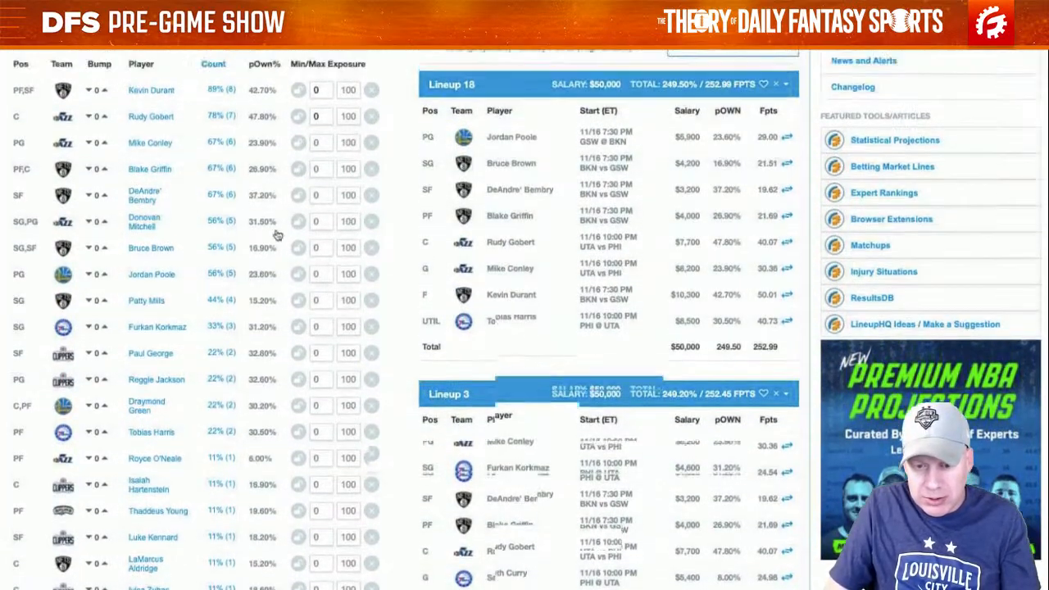
pyautogui.moveTo(248, 90); pyautogui.dragTo(268, 219)
pyautogui.click(262, 260)
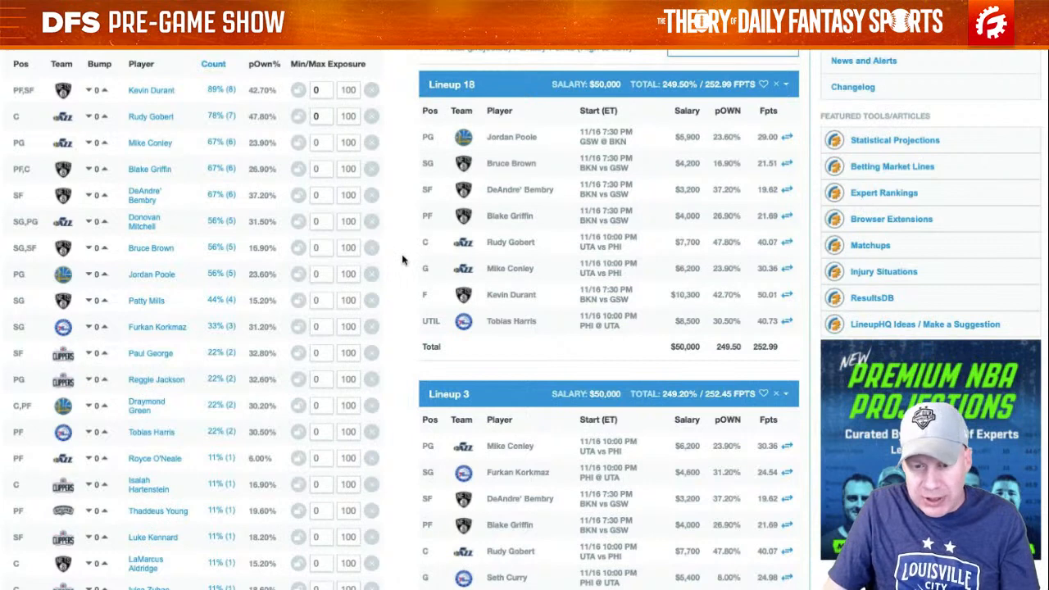
pyautogui.scroll(-1, 402, 260)
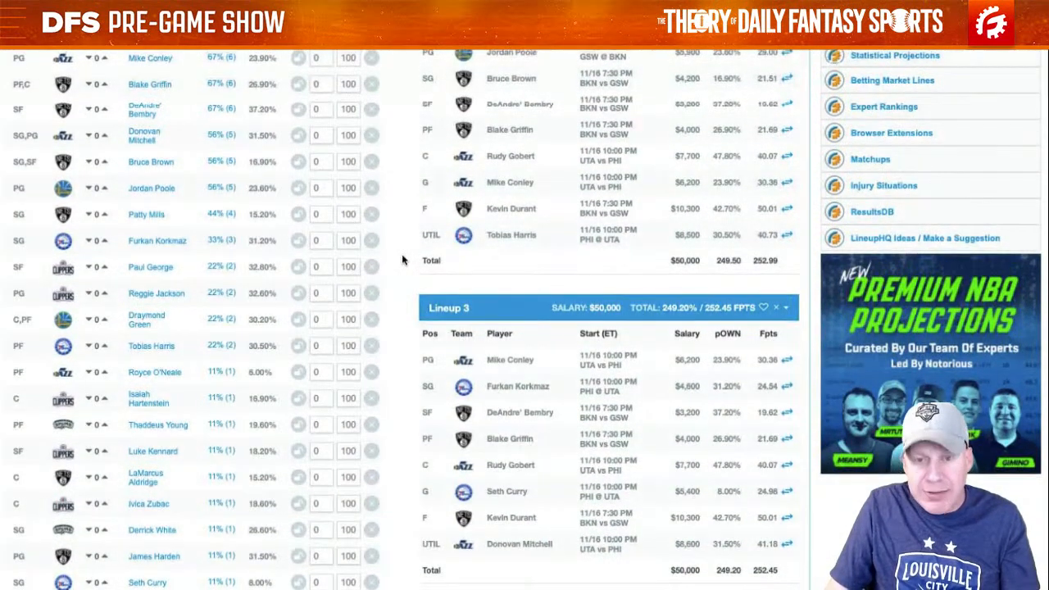
# Step: Compare the total ownership and projected points of Lineup 18 with those of Lineup 97
pyautogui.scroll(3, 402, 260)
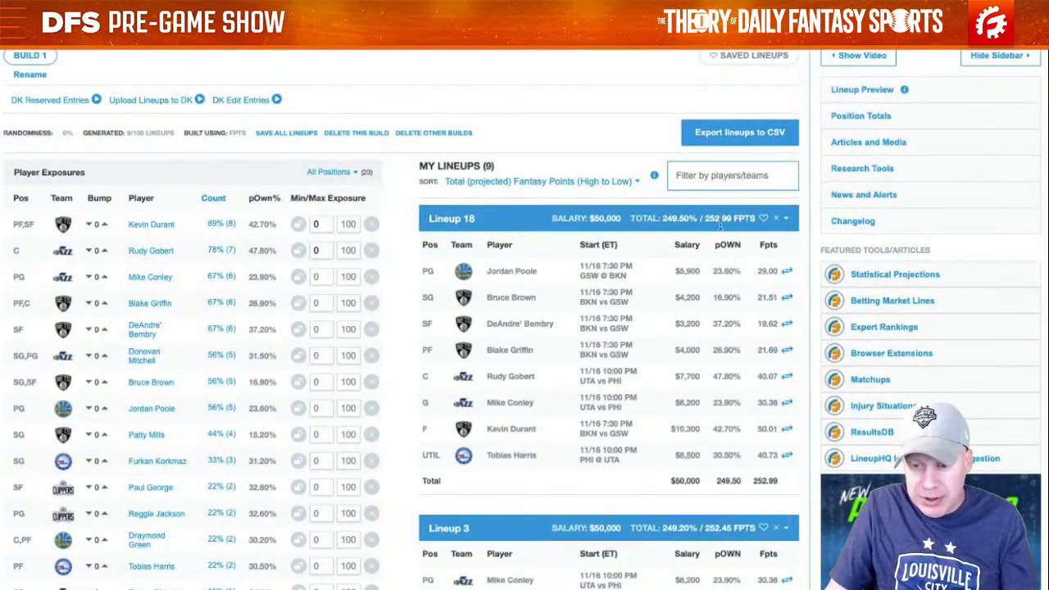
pyautogui.scroll(-20, 693, 235)
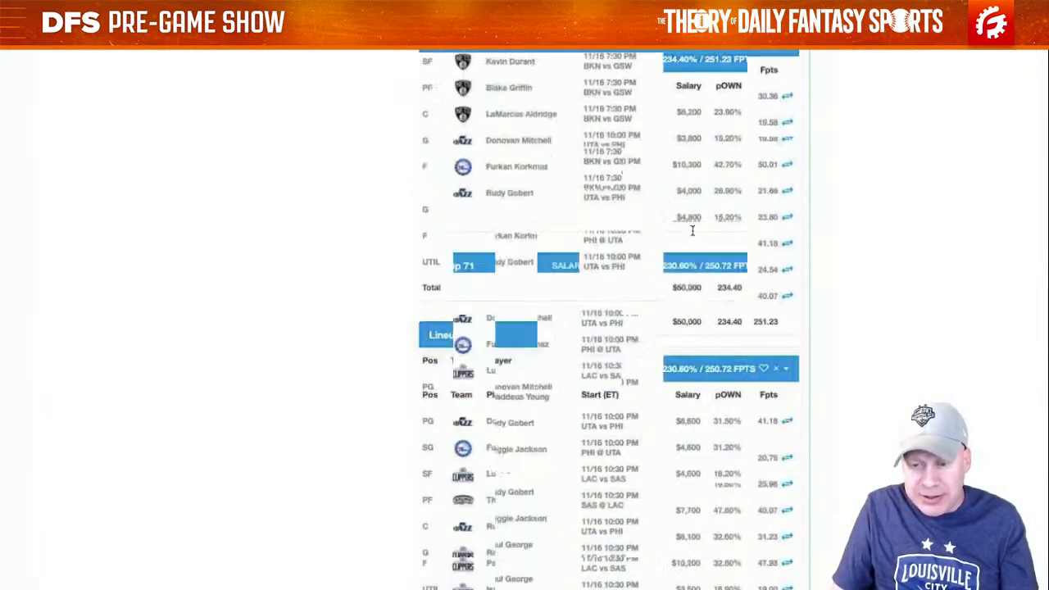
pyautogui.scroll(-4, 692, 235)
pyautogui.scroll(3, 693, 235)
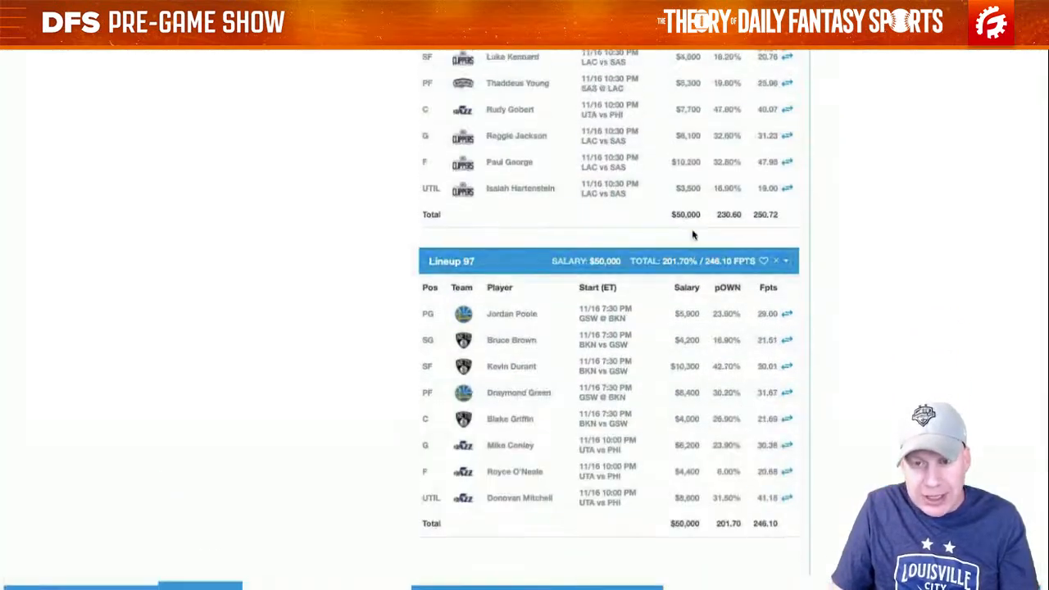
# Step: Examine the remaining lineups in order from Lineup 18 through Lineups 23, 33, 45 and 29 to Lineup 97
pyautogui.scroll(20, 692, 234)
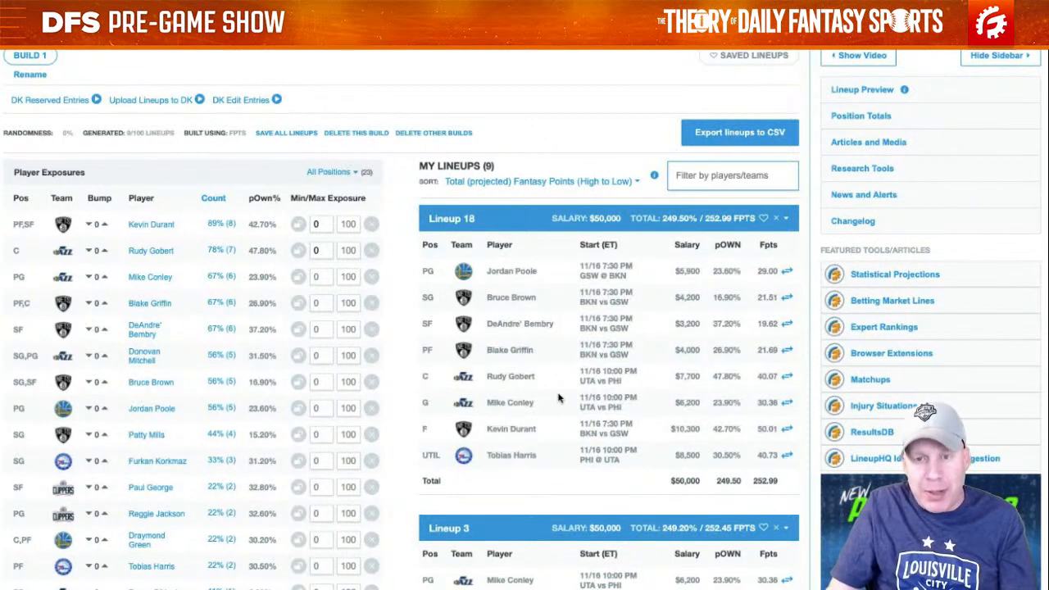
pyautogui.scroll(-6, 585, 373)
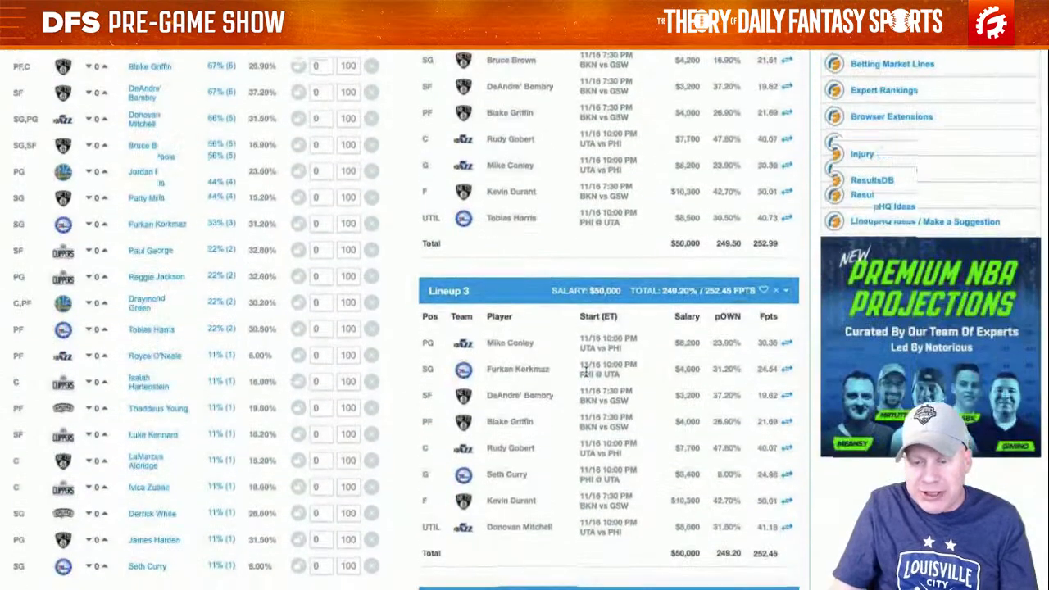
pyautogui.scroll(-10, 585, 373)
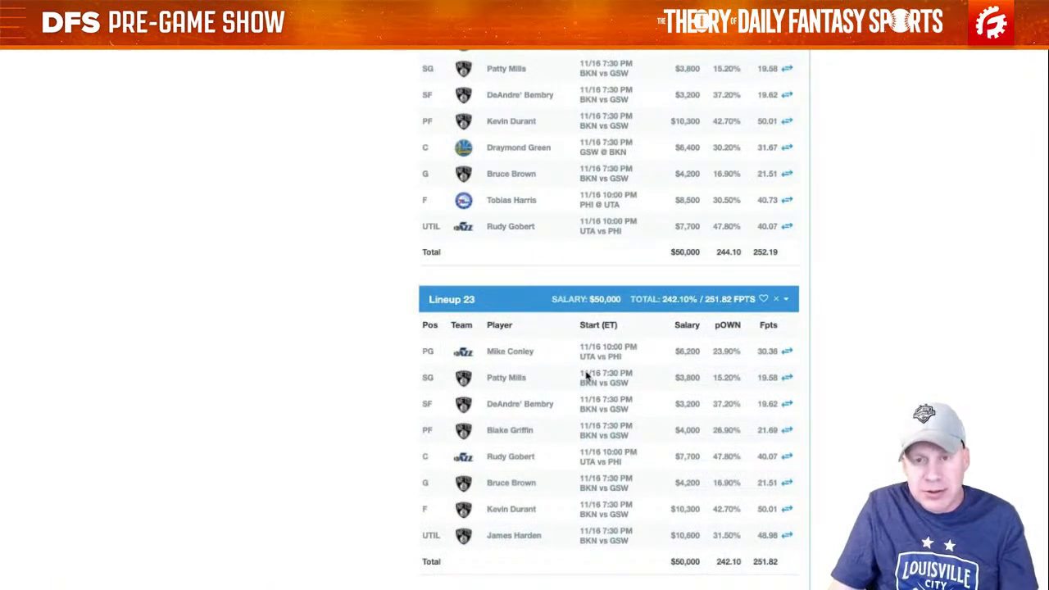
pyautogui.scroll(-4, 586, 373)
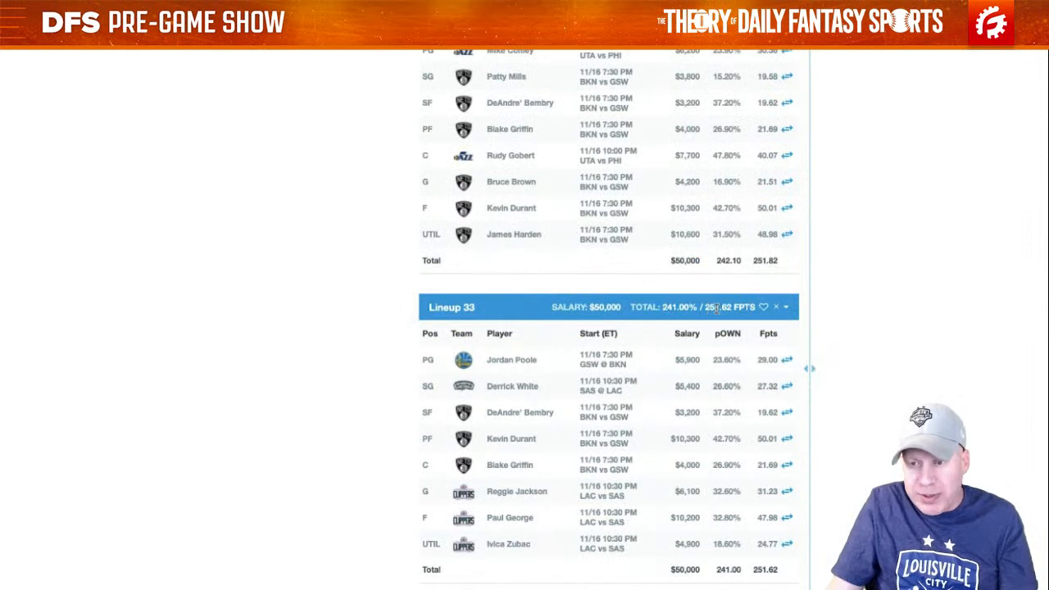
pyautogui.scroll(-1, 608, 402)
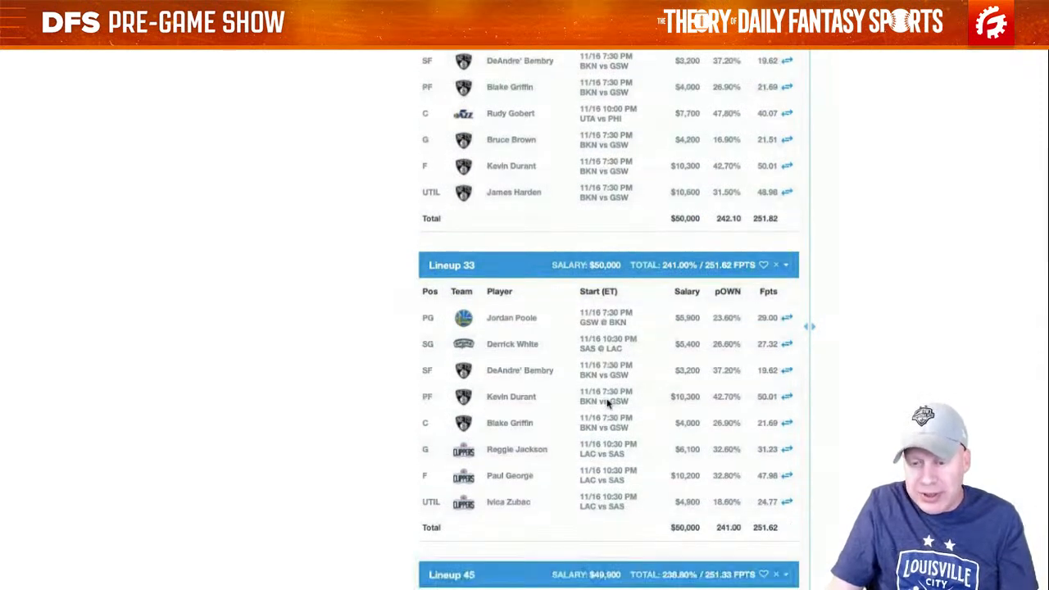
pyautogui.scroll(-3, 715, 269)
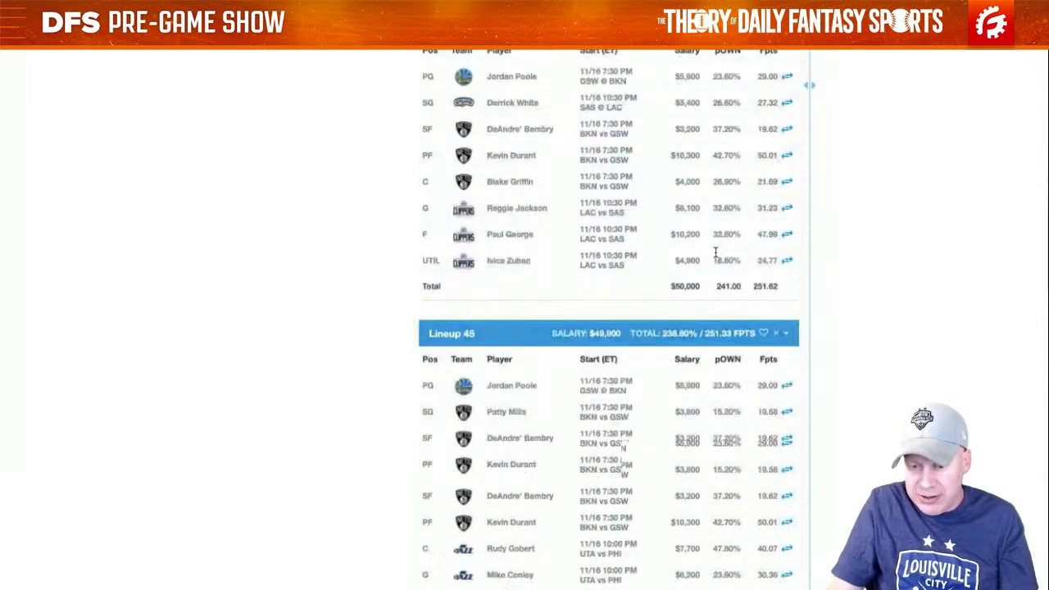
pyautogui.scroll(-3, 715, 257)
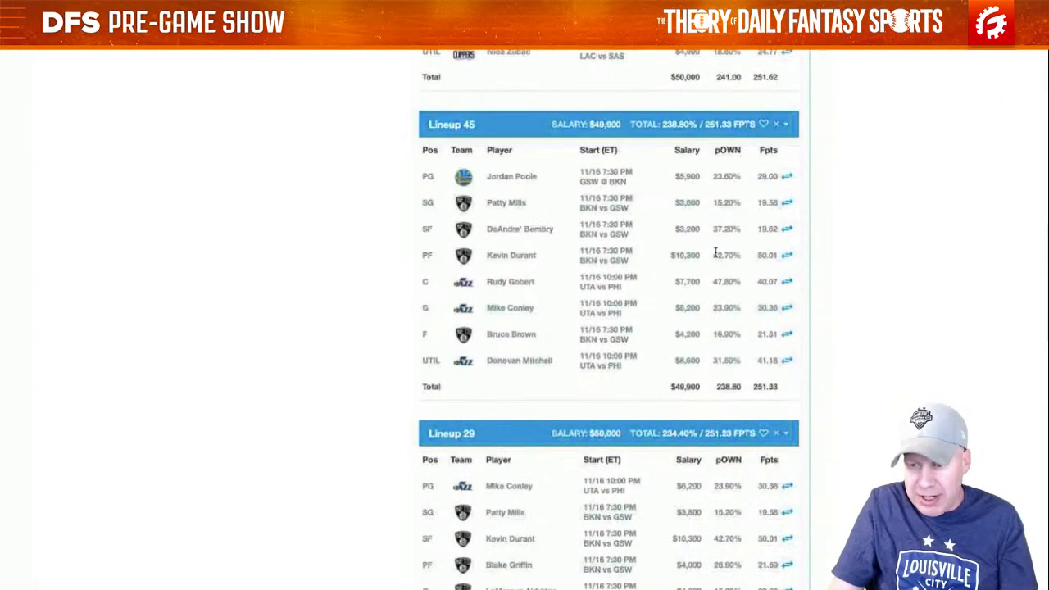
pyautogui.scroll(-10, 715, 255)
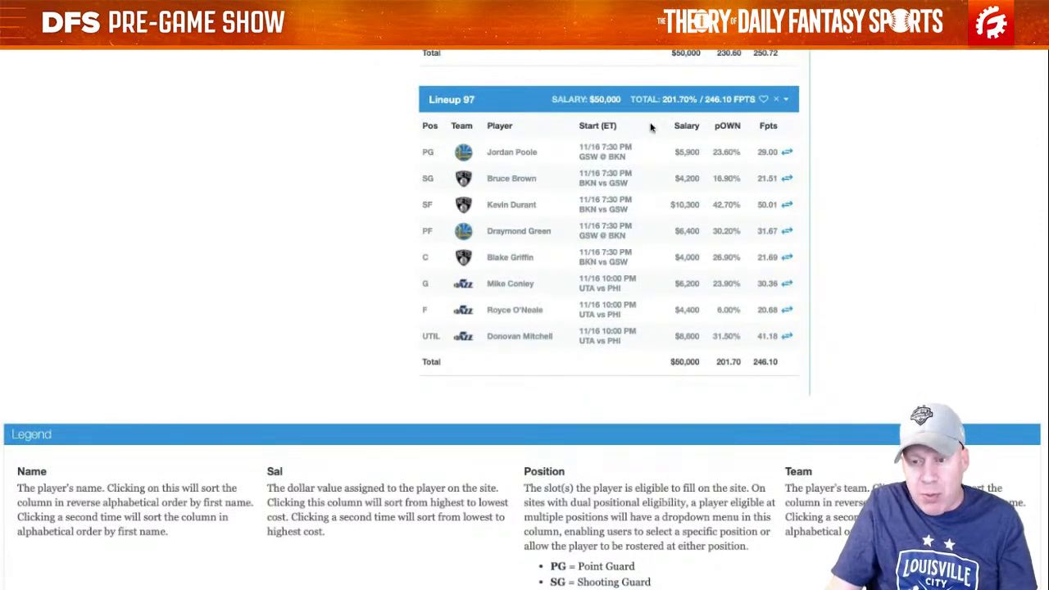
# Step: Highlight the total ownership and projected points in Lineup 97's header to examine its ownership-to-points trade-off
pyautogui.doubleClick(693, 99)
pyautogui.moveTo(710, 99); pyautogui.dragTo(732, 100)
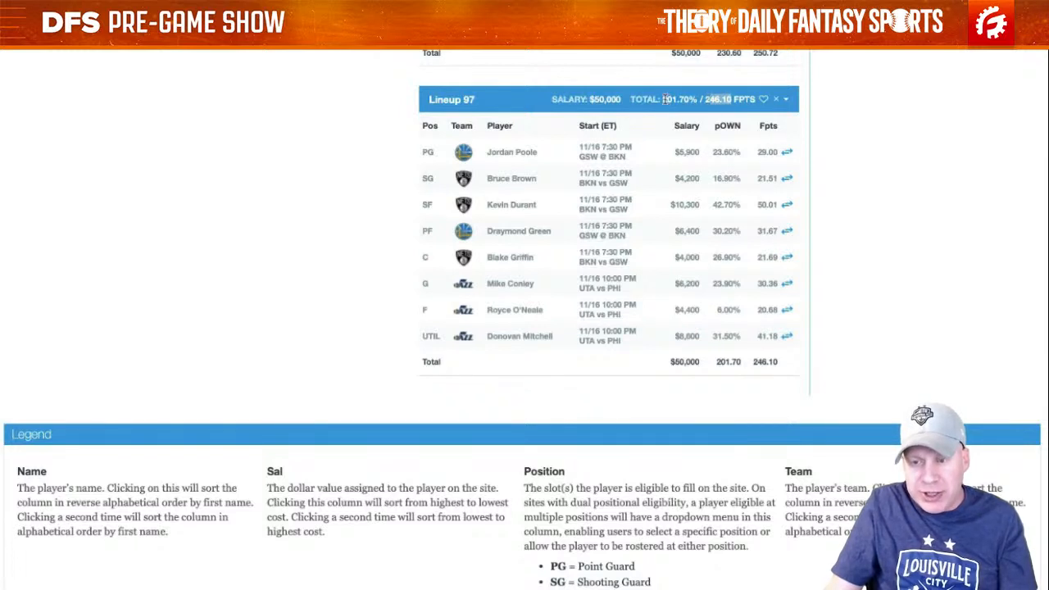
pyautogui.moveTo(662, 100); pyautogui.dragTo(681, 99)
pyautogui.click(687, 100)
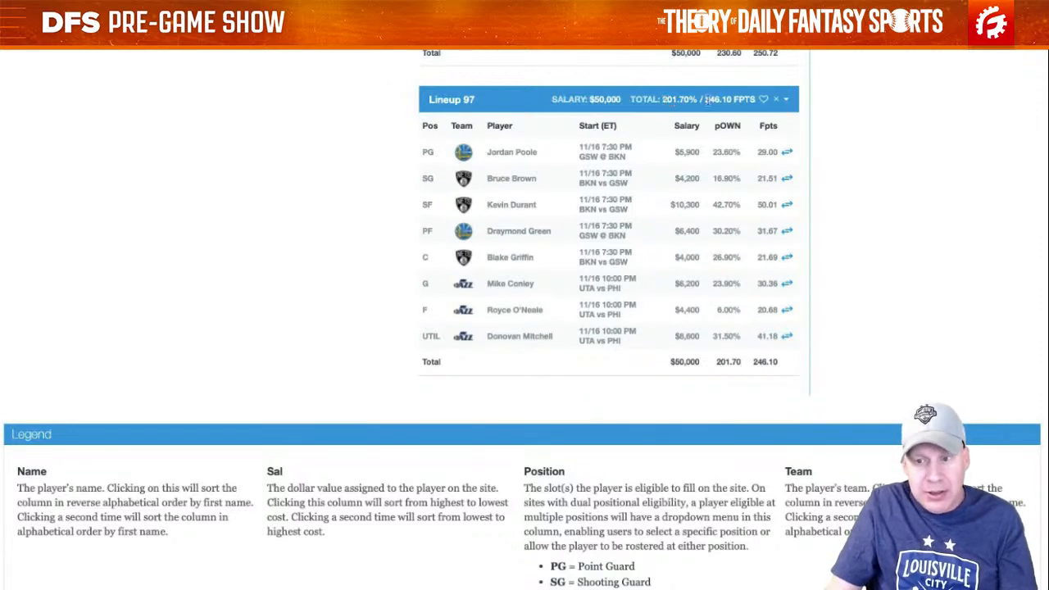
pyautogui.scroll(-1, 706, 99)
pyautogui.moveTo(706, 98)
pyautogui.mouseDown()
pyautogui.moveTo(720, 97)
pyautogui.moveTo(695, 97)
pyautogui.mouseUp()
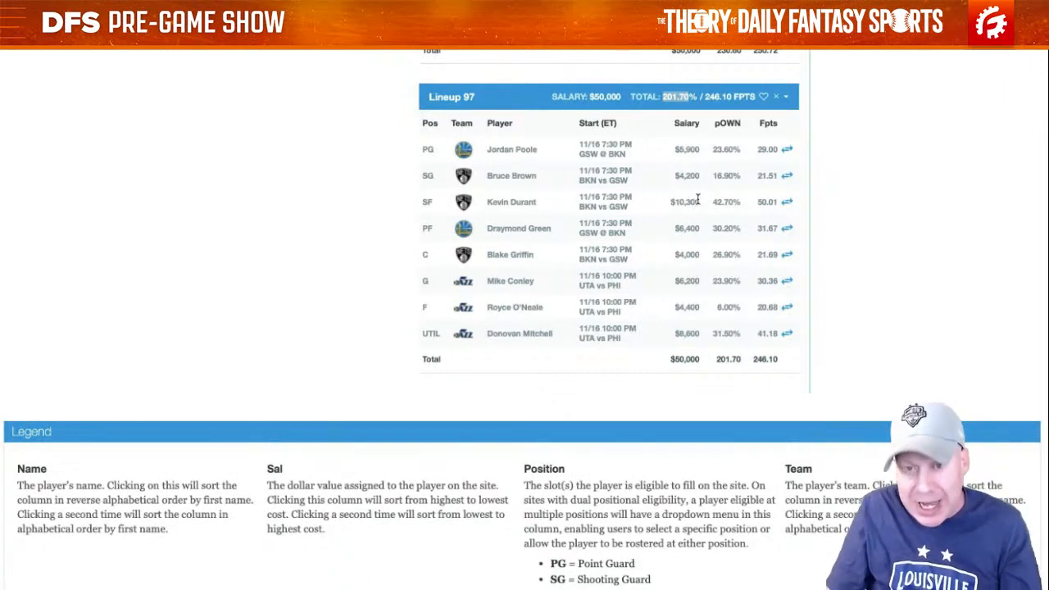
pyautogui.click(669, 98)
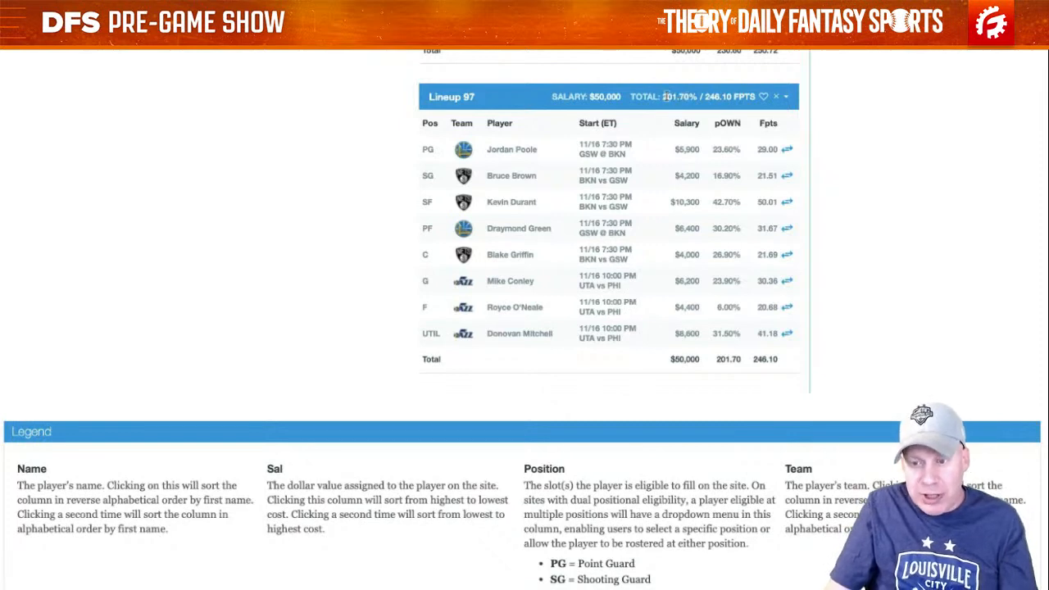
pyautogui.moveTo(666, 97); pyautogui.dragTo(693, 95)
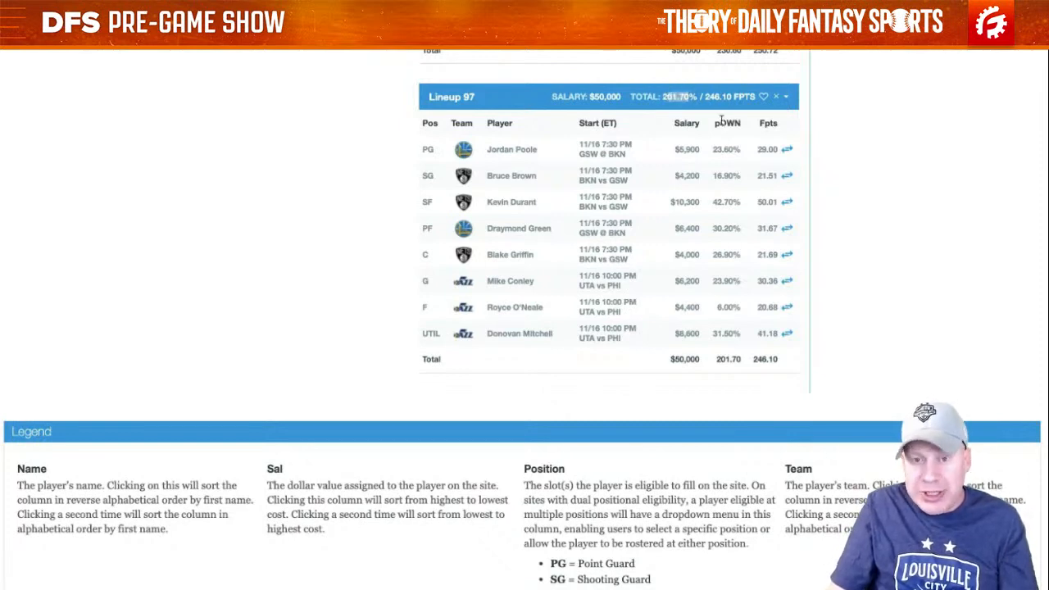
# Step: Set the maximum total lineup ownership to 202% in the build settings
pyautogui.scroll(20, 722, 121)
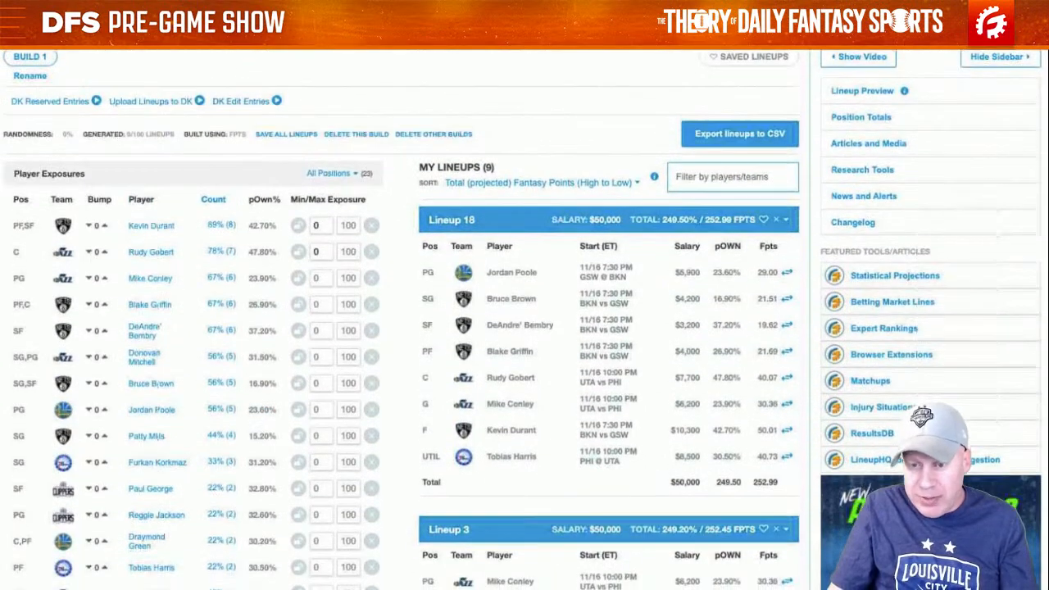
pyautogui.click(533, 37)
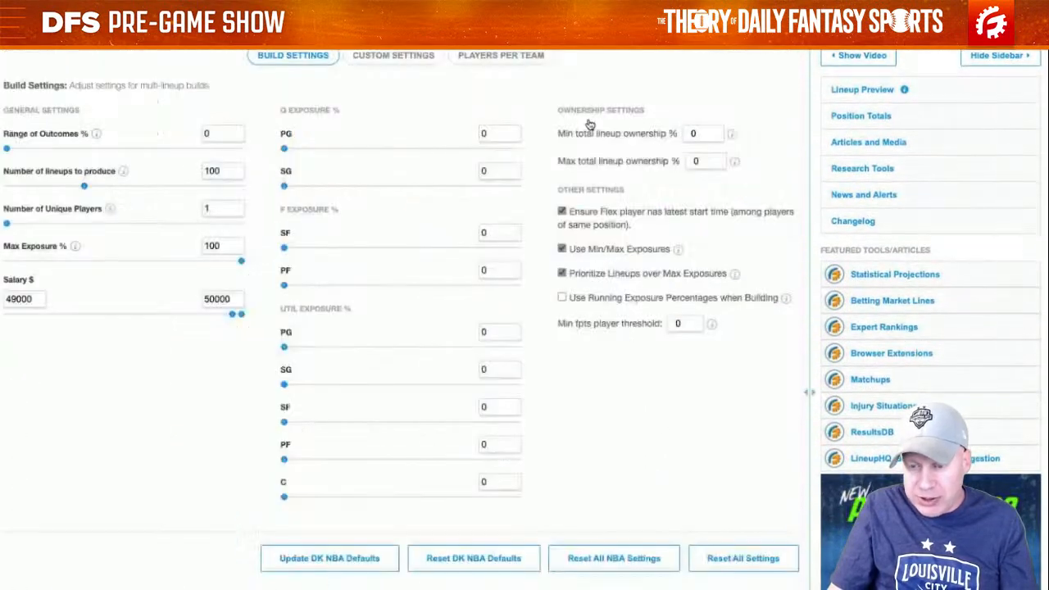
pyautogui.doubleClick(699, 161)
pyautogui.write('202')
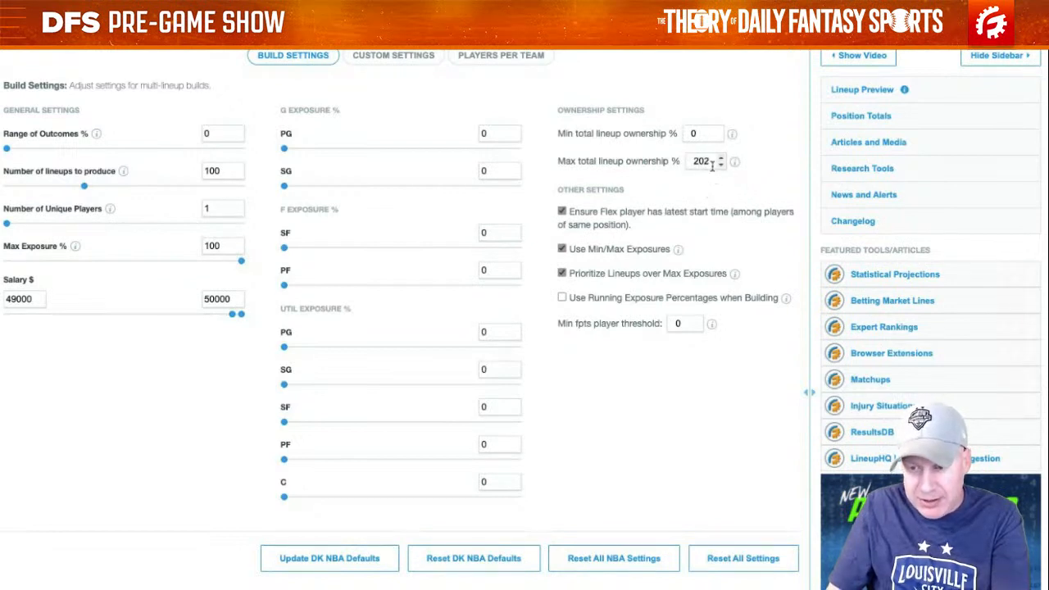
# Step: Reset the maximum total lineup ownership to 0% in the build settings
pyautogui.moveTo(679, 162); pyautogui.dragTo(680, 166)
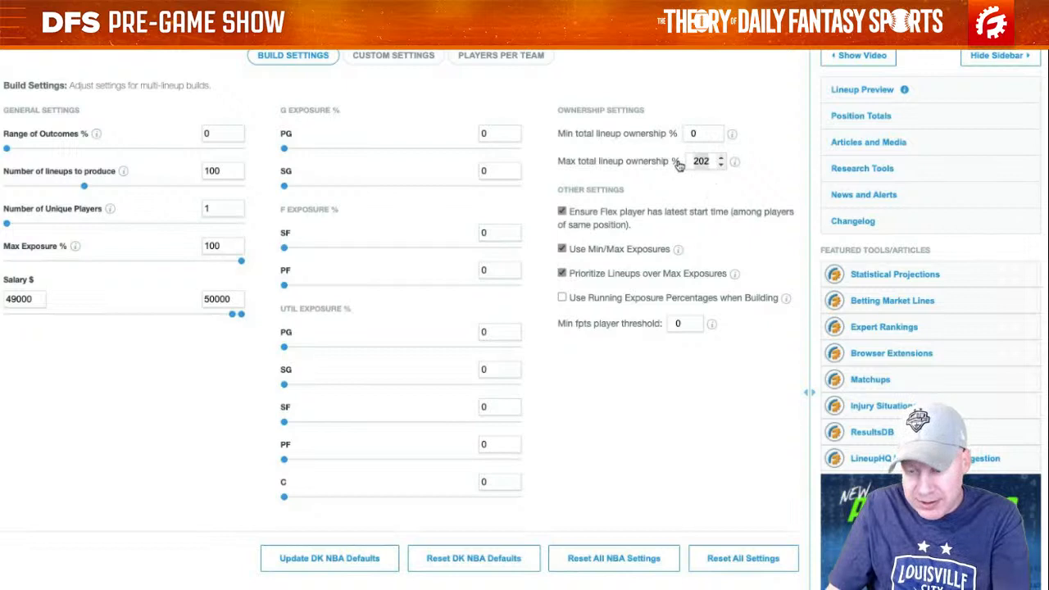
pyautogui.write('0')
pyautogui.click(693, 198)
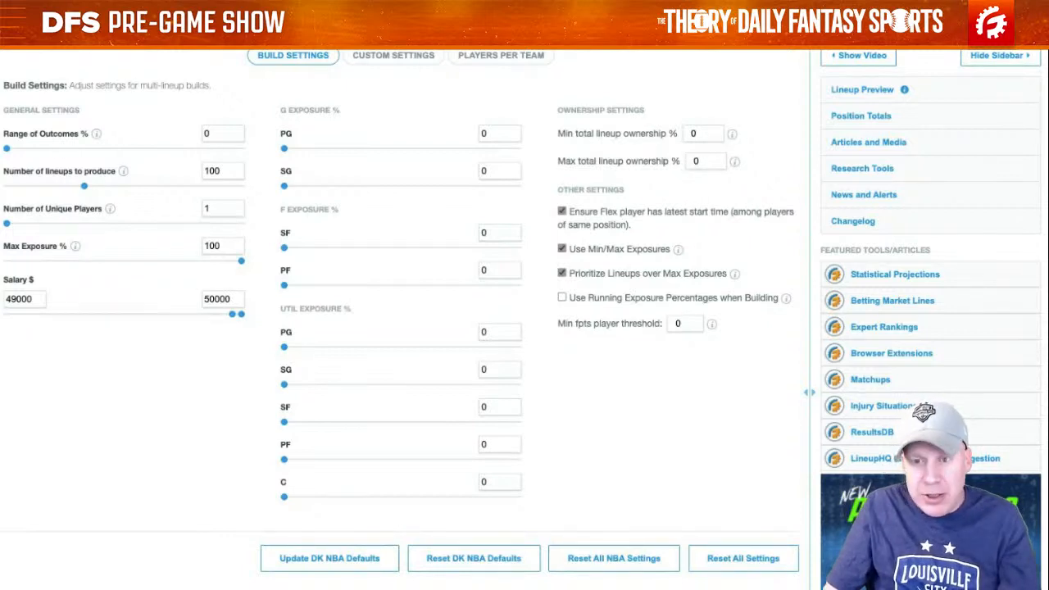
# Step: Return to the Build 1 lineups and examine their total ownership and projected points from Lineup 18 down to Lineup 71
pyautogui.hotkey('ctrl', 't')
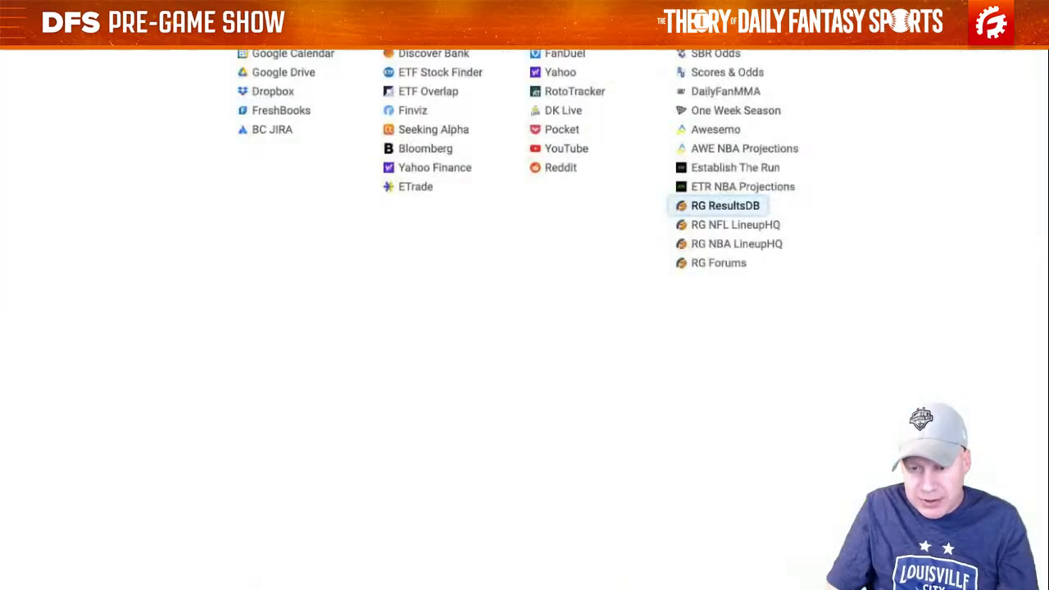
pyautogui.hotkey('ctrl', 'w')
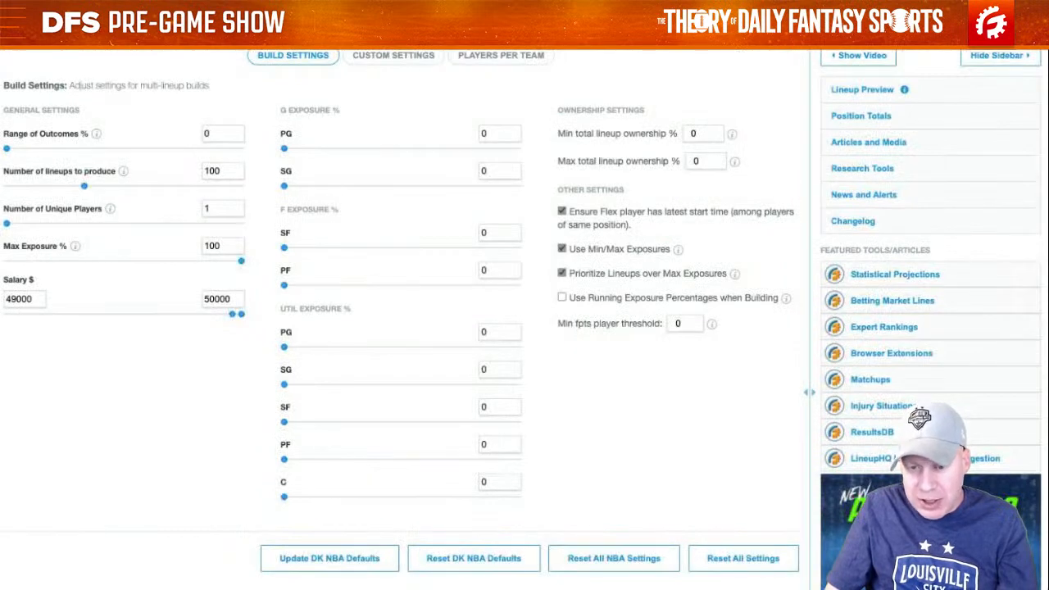
pyautogui.click(30, 37)
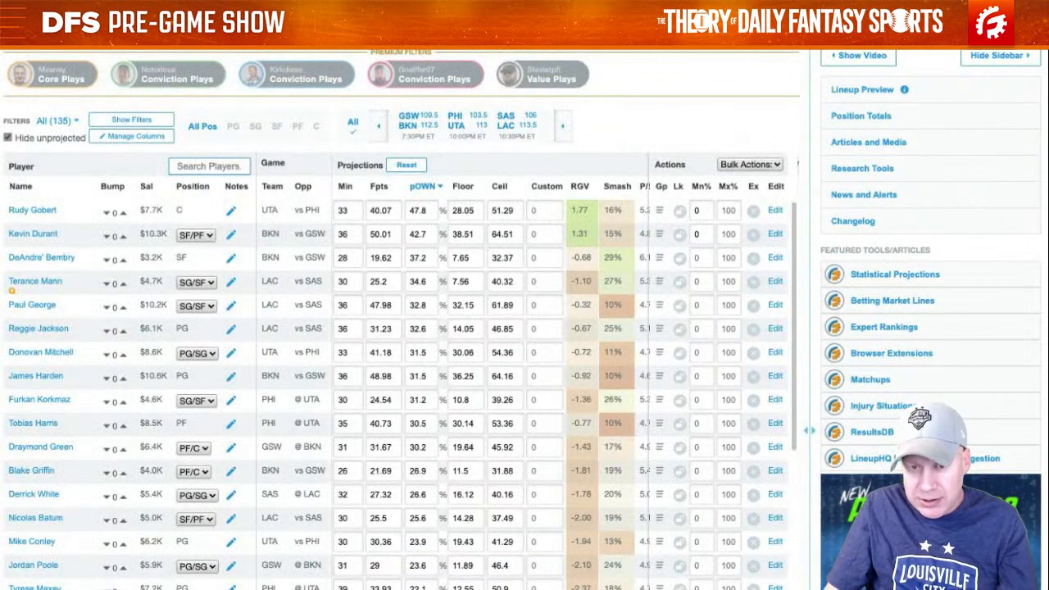
pyautogui.click(205, 37)
pyautogui.scroll(-7, 618, 321)
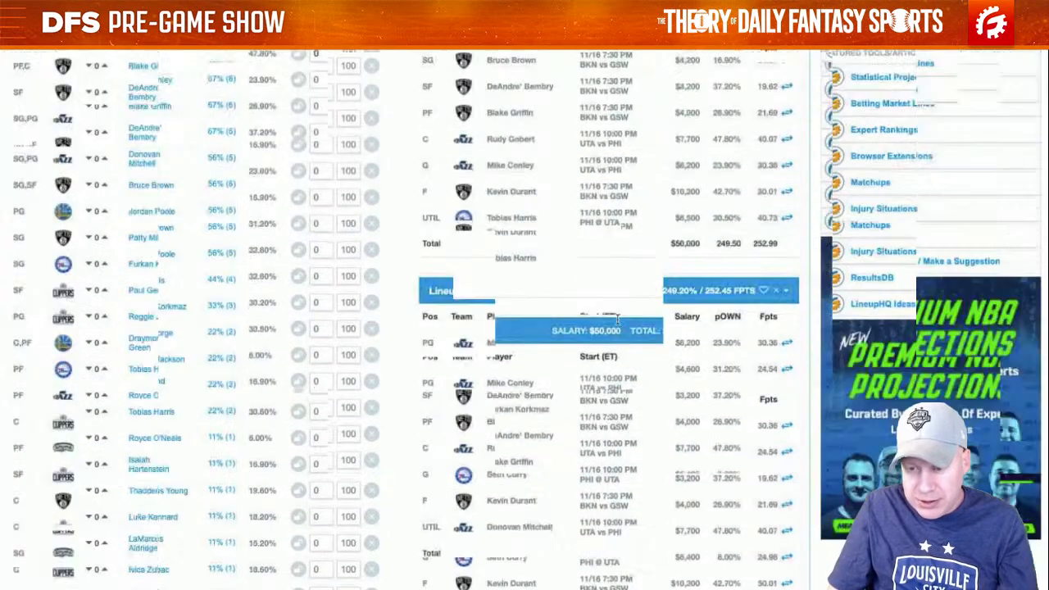
pyautogui.scroll(-10, 698, 410)
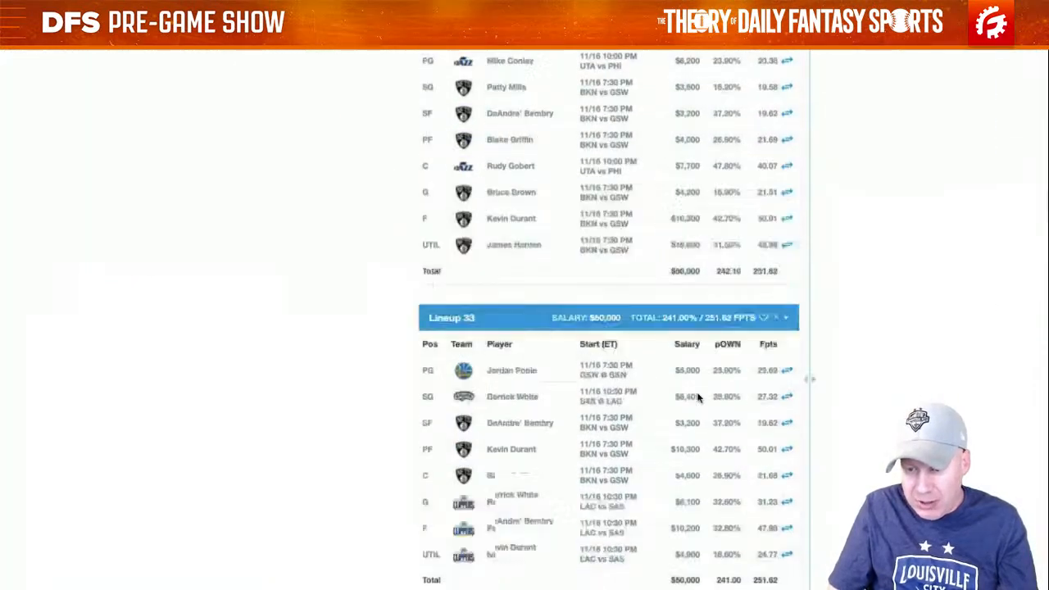
pyautogui.scroll(-15, 698, 399)
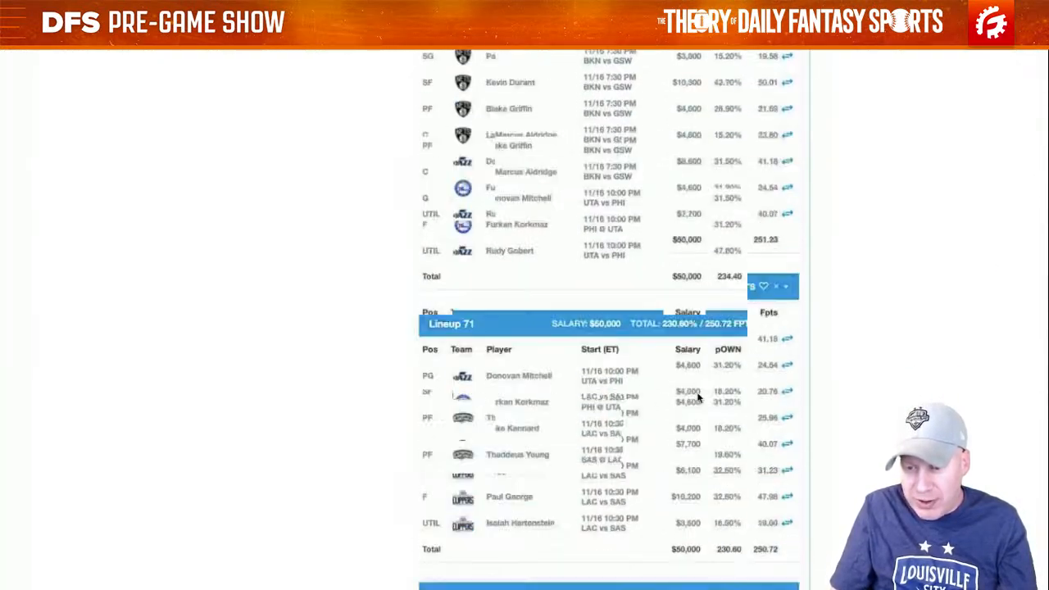
pyautogui.scroll(20, 698, 396)
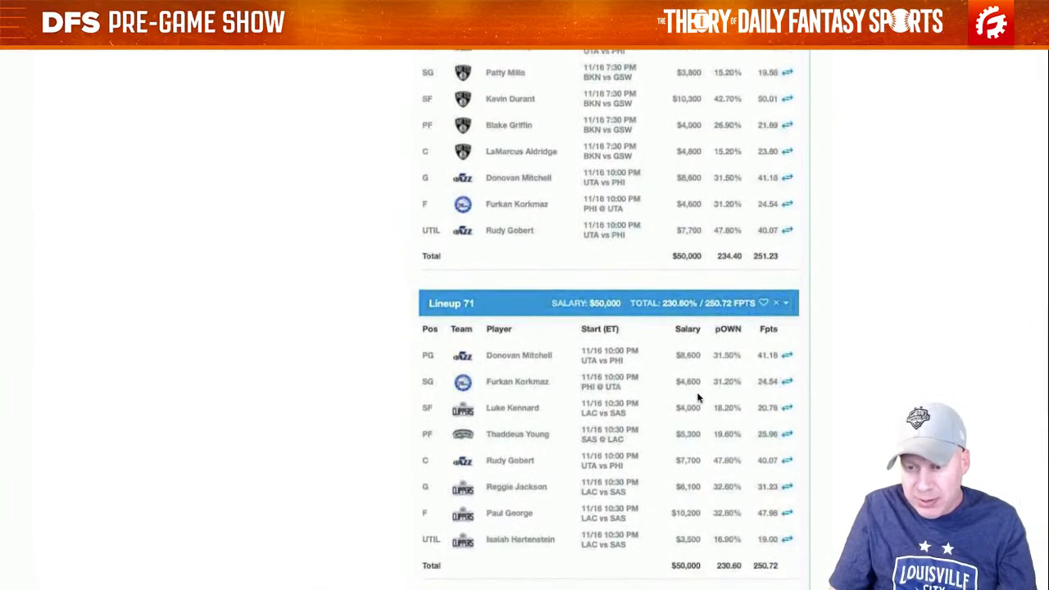
pyautogui.scroll(-1, 713, 186)
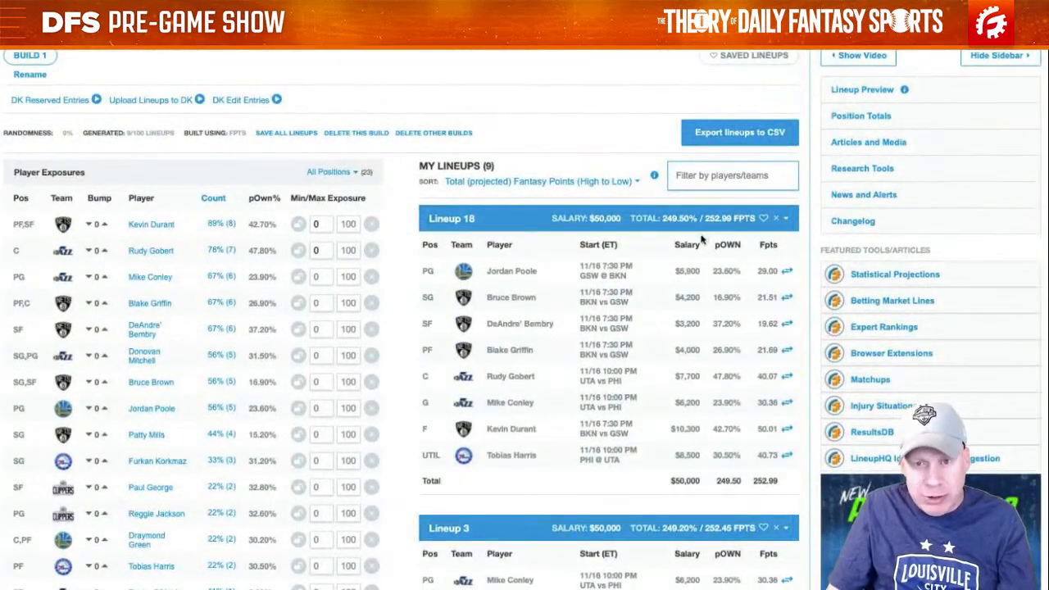
# Step: Examine Lineup 97's players, total ownership and projected points, highlighting its lineup number, and return to the start of the lineup list
pyautogui.scroll(-15, 698, 251)
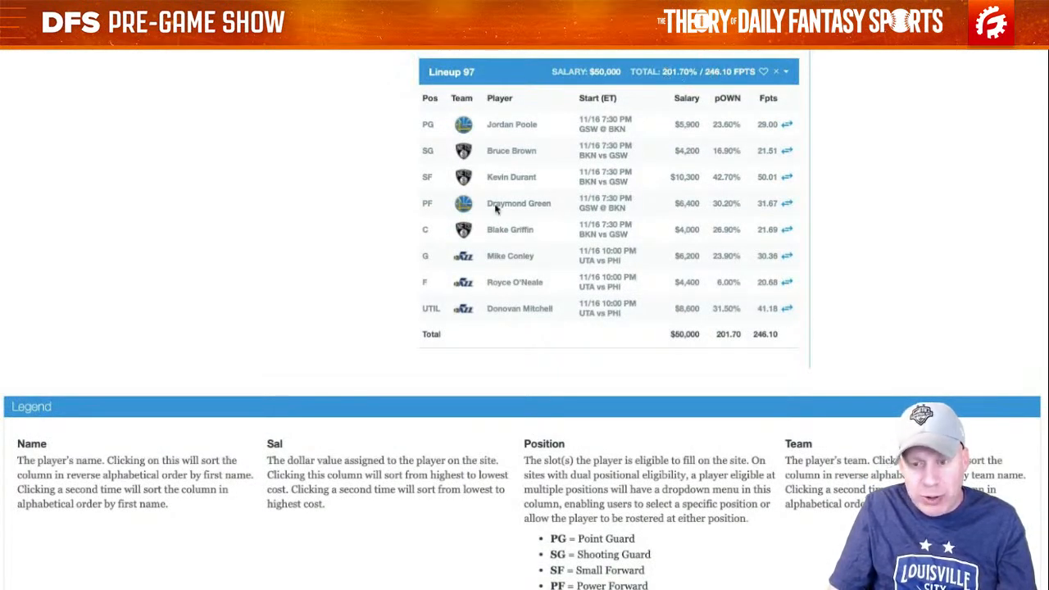
pyautogui.moveTo(457, 73); pyautogui.dragTo(484, 75)
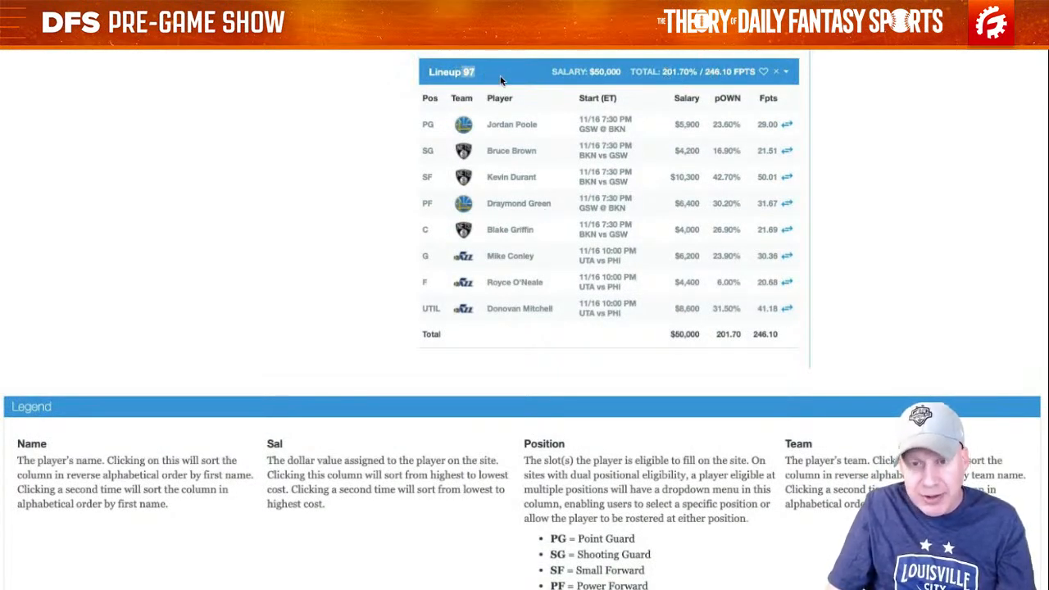
pyautogui.click(501, 80)
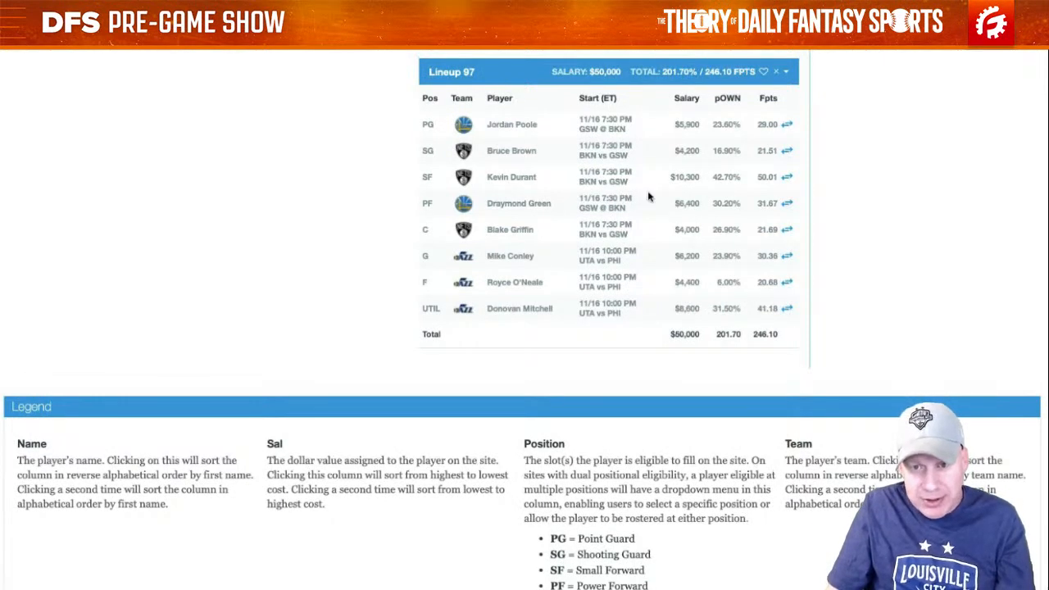
pyautogui.scroll(2, 648, 197)
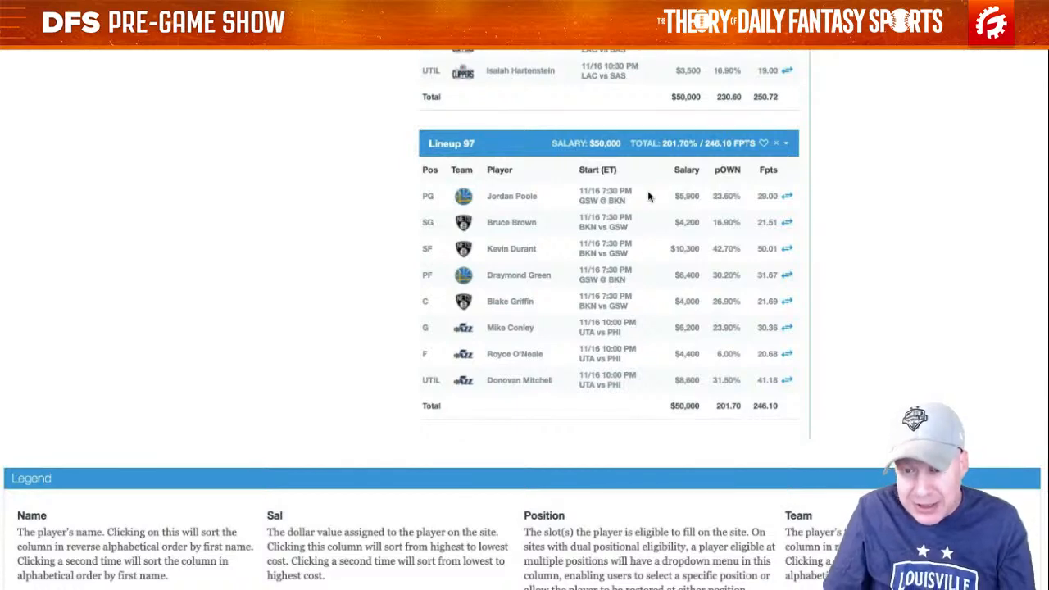
pyautogui.scroll(20, 648, 197)
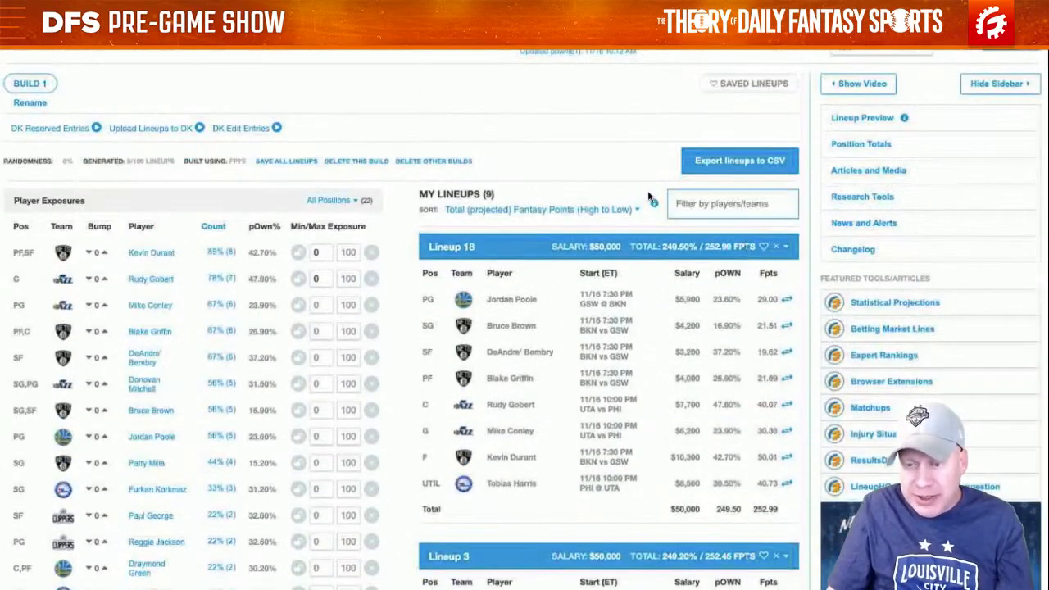
# Step: Compare the ownership and projected points of the highest-projected lineups with those of Lineups 71 and 97
pyautogui.scroll(-3, 648, 196)
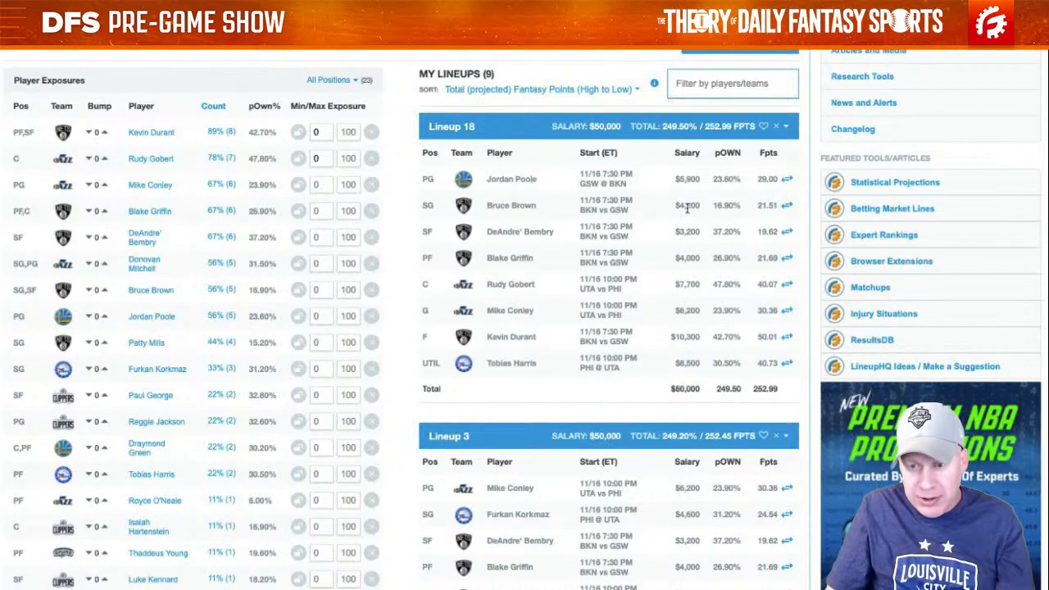
pyautogui.scroll(-15, 687, 207)
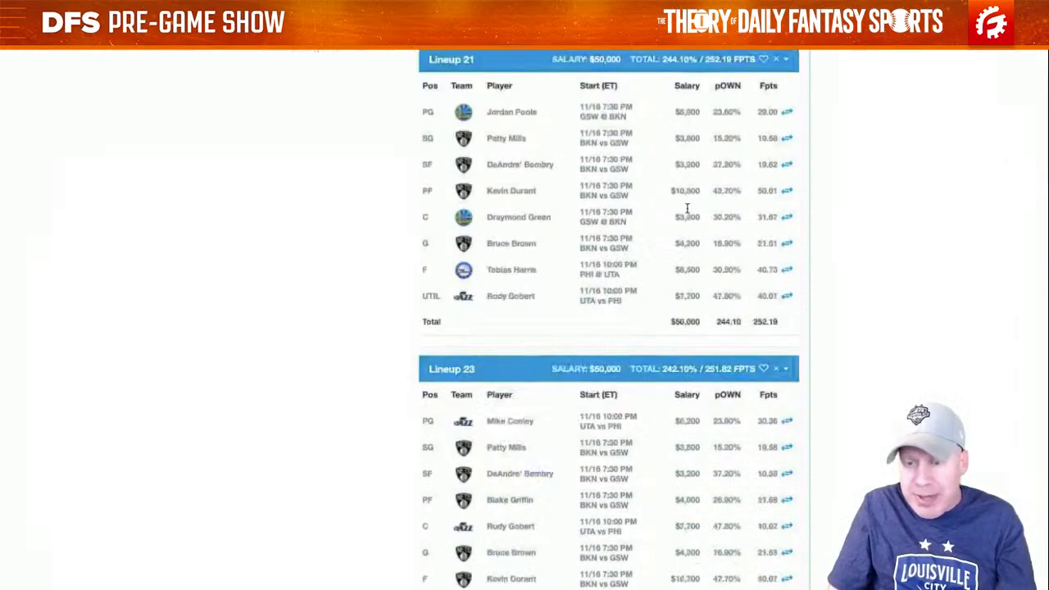
pyautogui.scroll(-10, 685, 215)
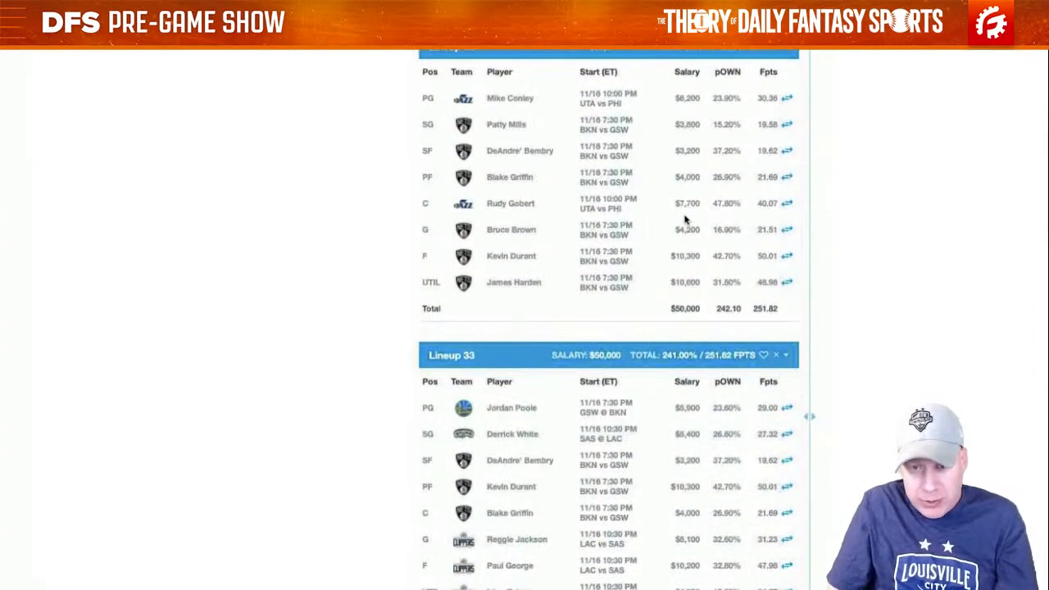
pyautogui.scroll(-20, 685, 218)
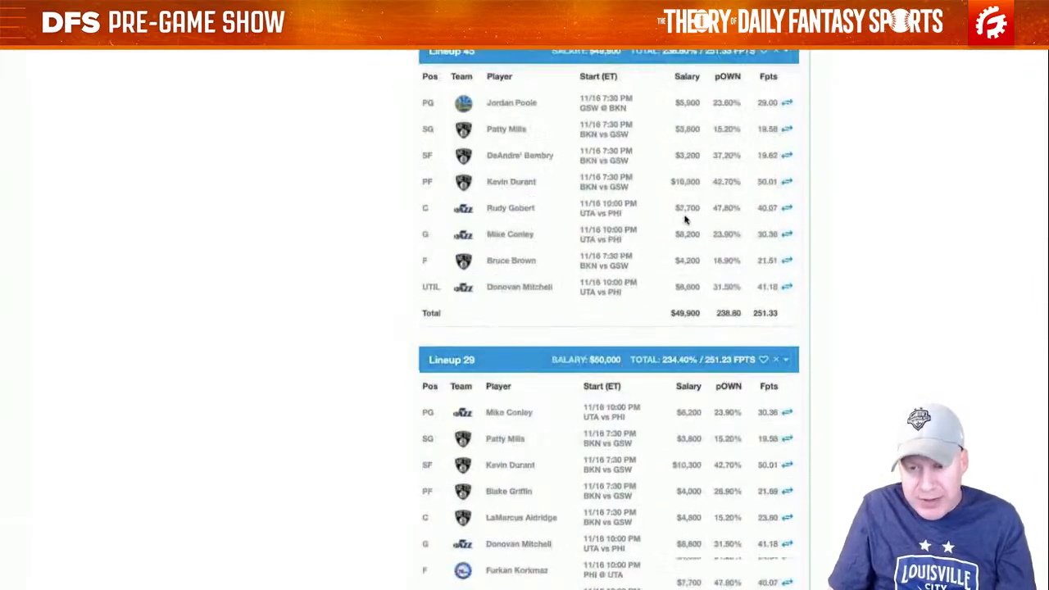
pyautogui.scroll(-3, 685, 215)
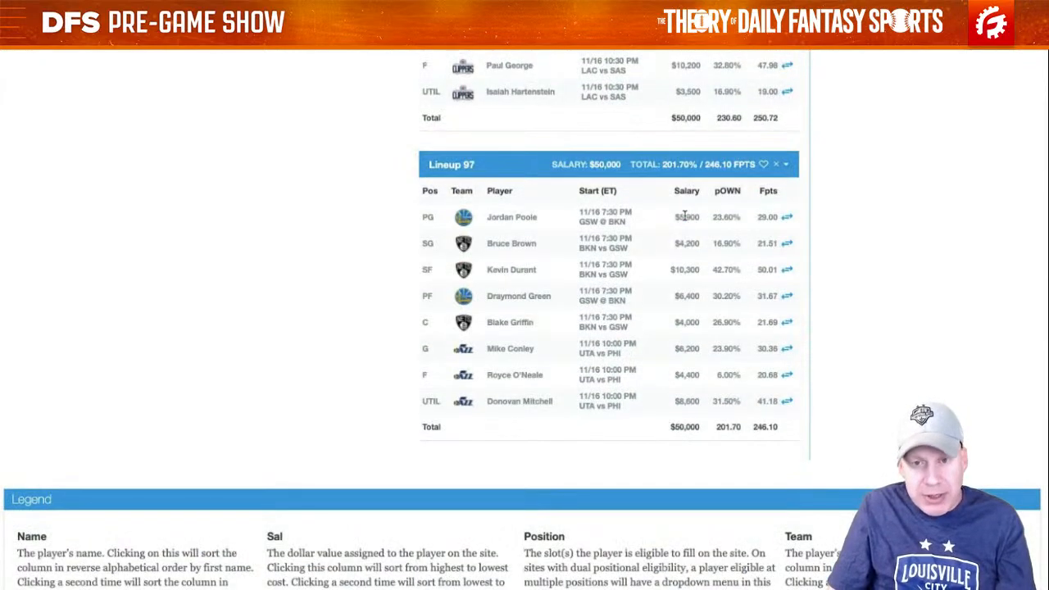
pyautogui.scroll(1, 685, 221)
pyautogui.scroll(3, 685, 223)
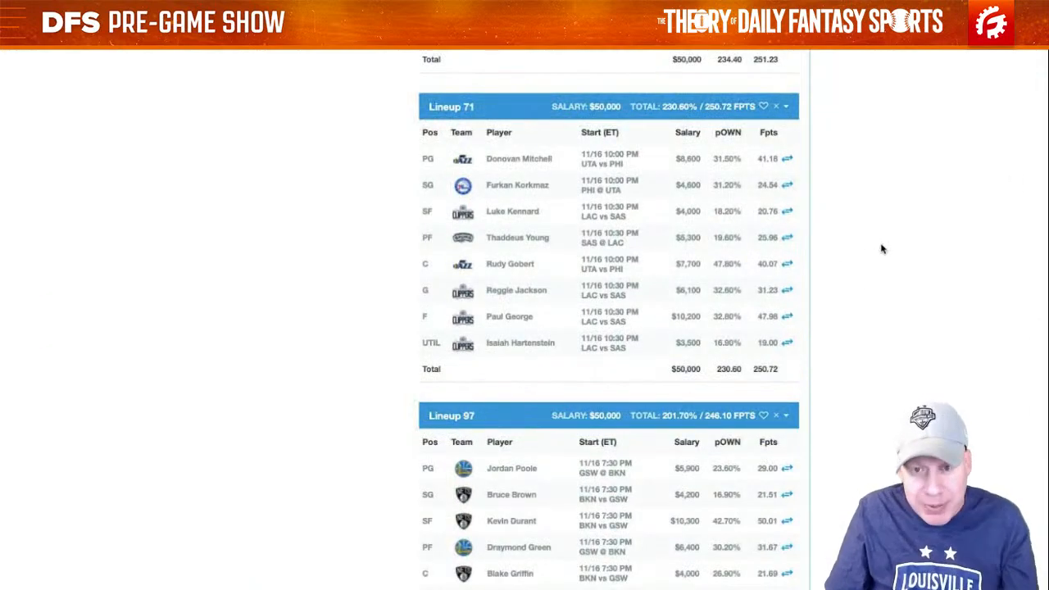
pyautogui.scroll(20, 882, 249)
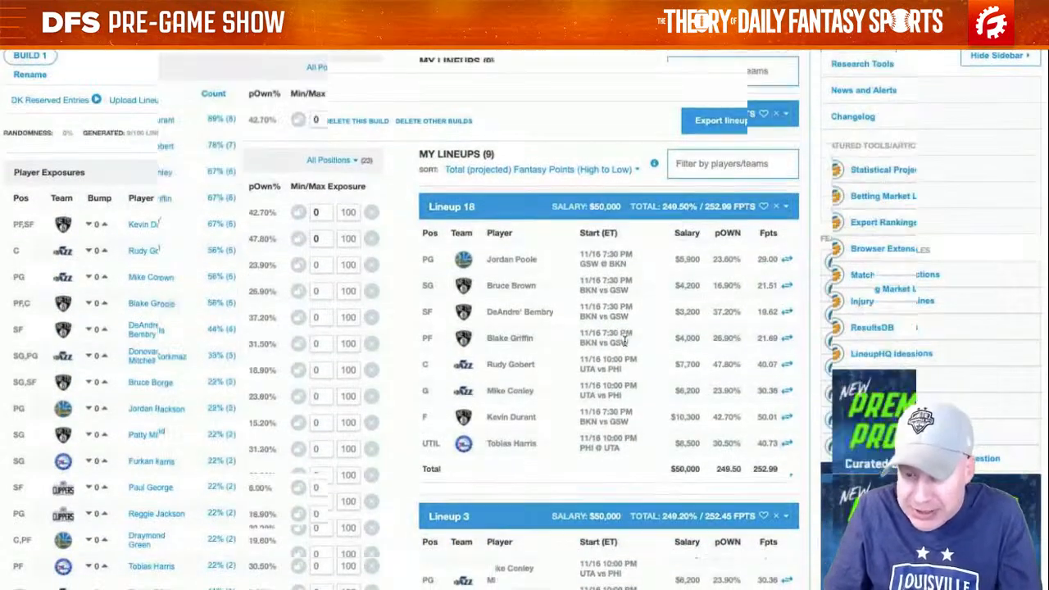
pyautogui.scroll(-2, 625, 341)
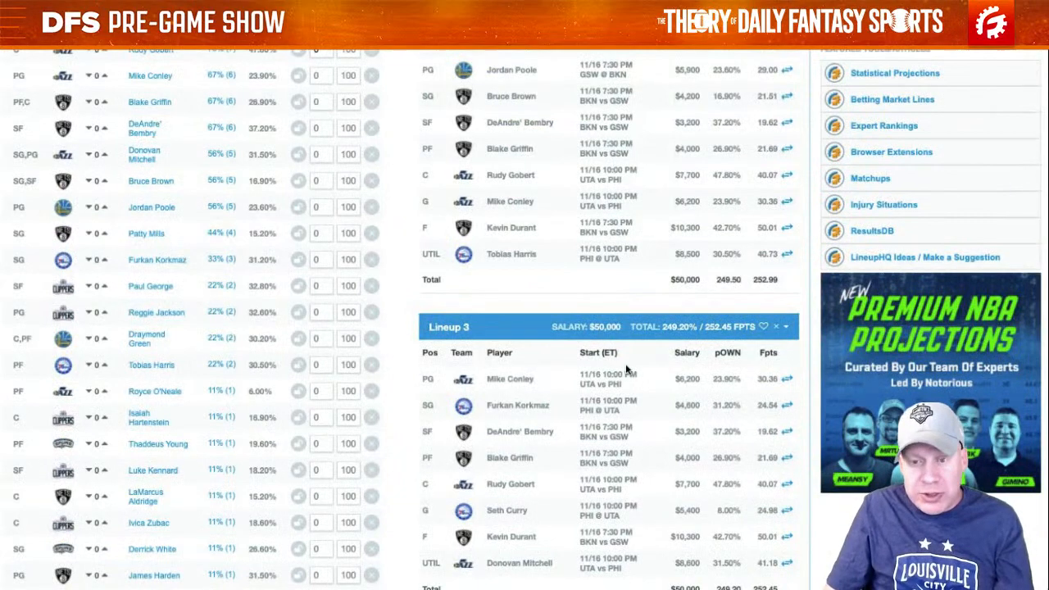
pyautogui.scroll(2, 635, 357)
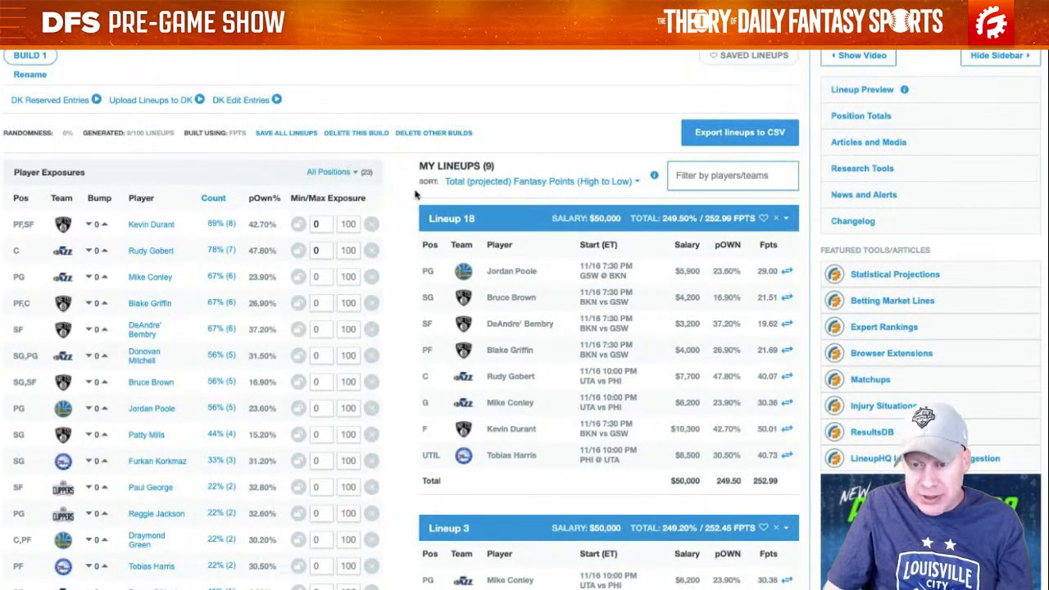
pyautogui.scroll(-3, 611, 319)
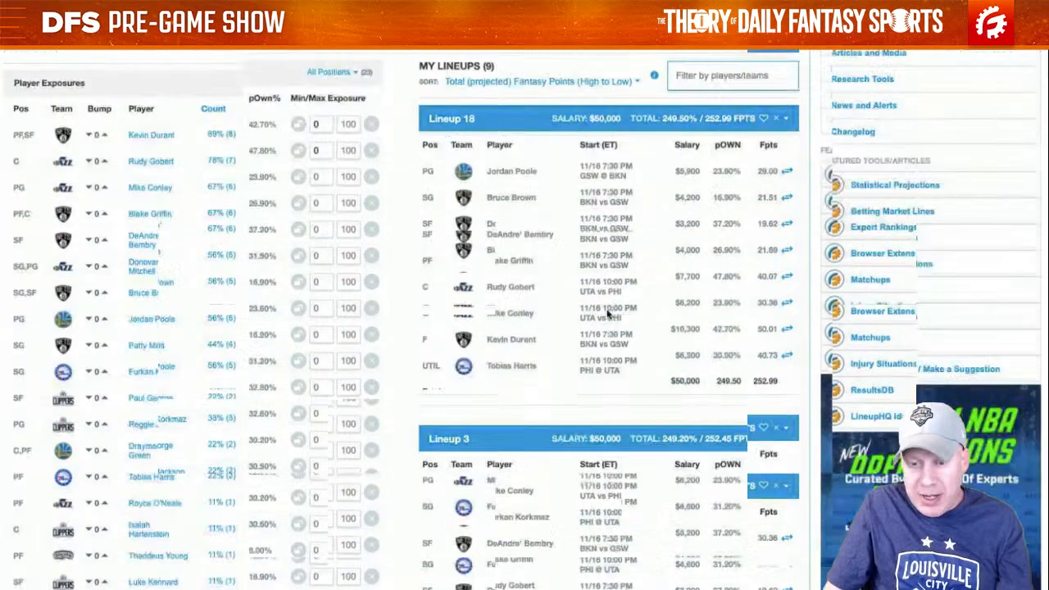
pyautogui.scroll(3, 608, 314)
pyautogui.scroll(-1, 608, 314)
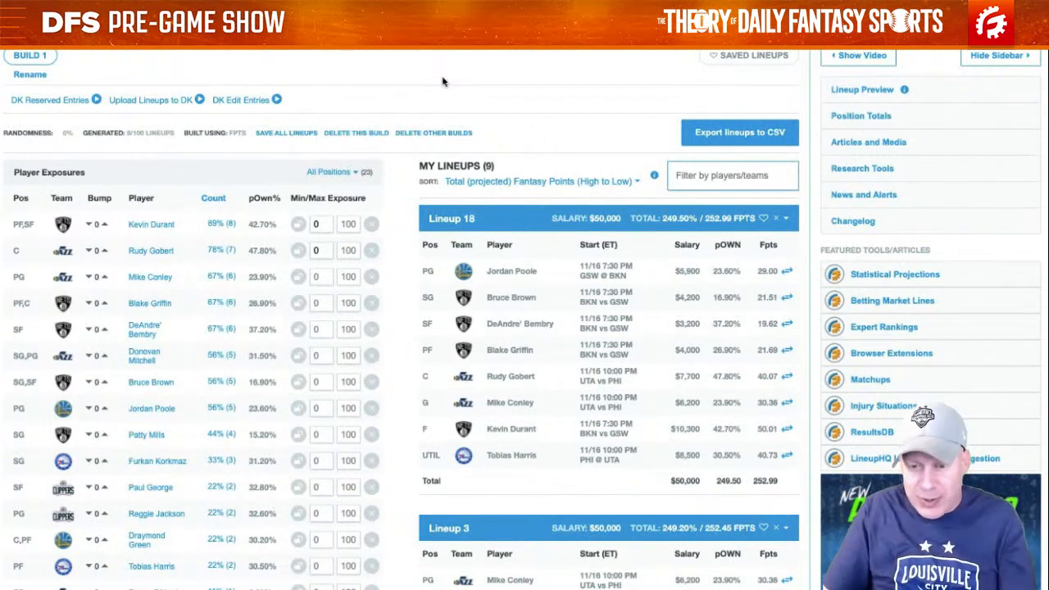
# Step: Examine the player combinations and ownership totals in Lineups 3, 21, 23, 33, 45, 29 and 71 in order
pyautogui.scroll(-3, 574, 291)
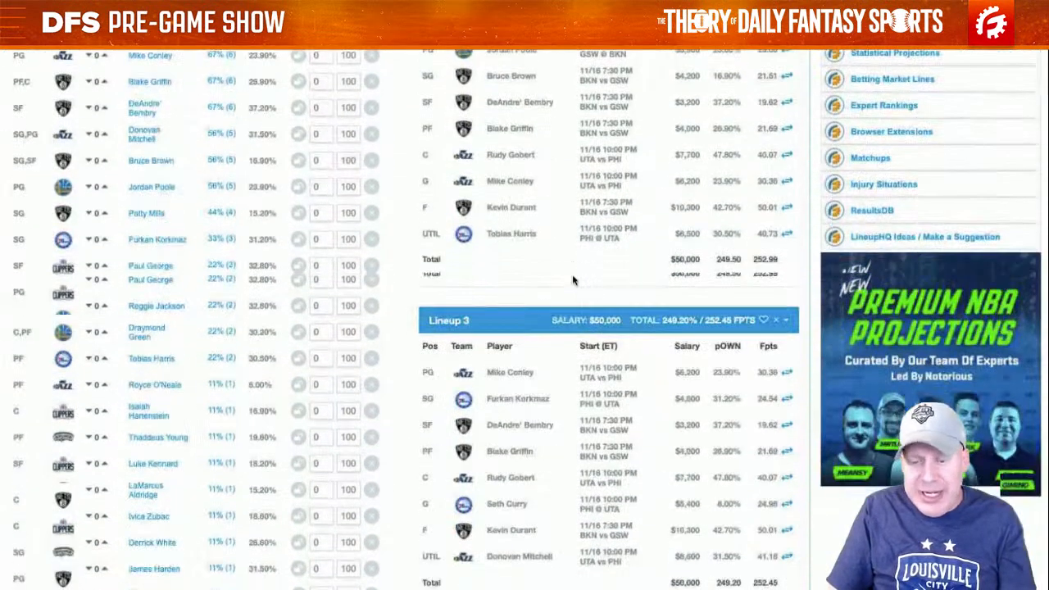
pyautogui.scroll(-4, 524, 258)
pyautogui.scroll(-10, 524, 258)
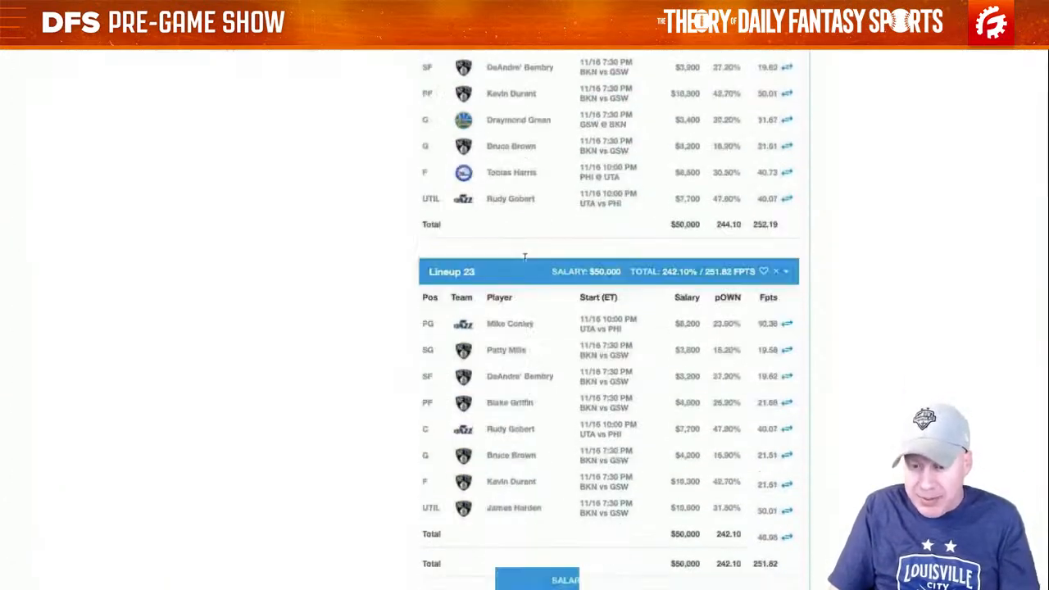
pyautogui.scroll(-1, 547, 210)
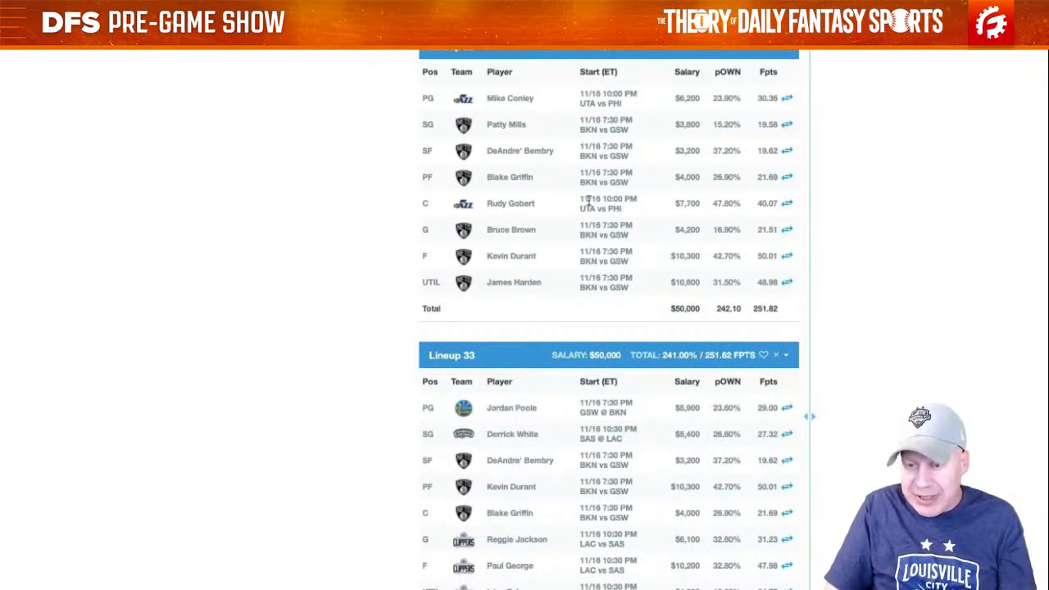
pyautogui.scroll(-5, 589, 201)
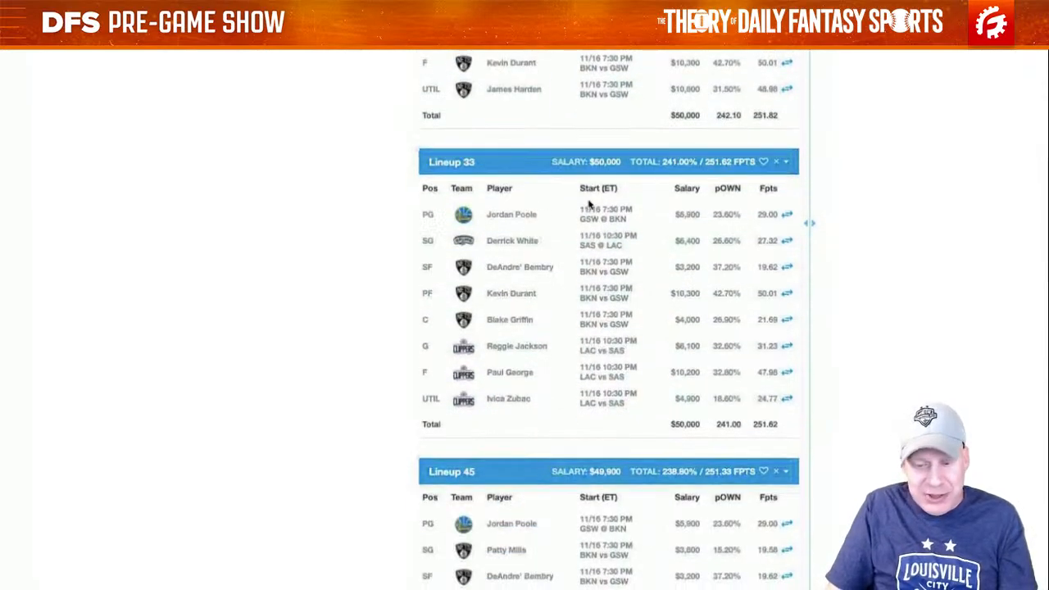
pyautogui.scroll(-1, 588, 200)
pyautogui.scroll(-3, 588, 203)
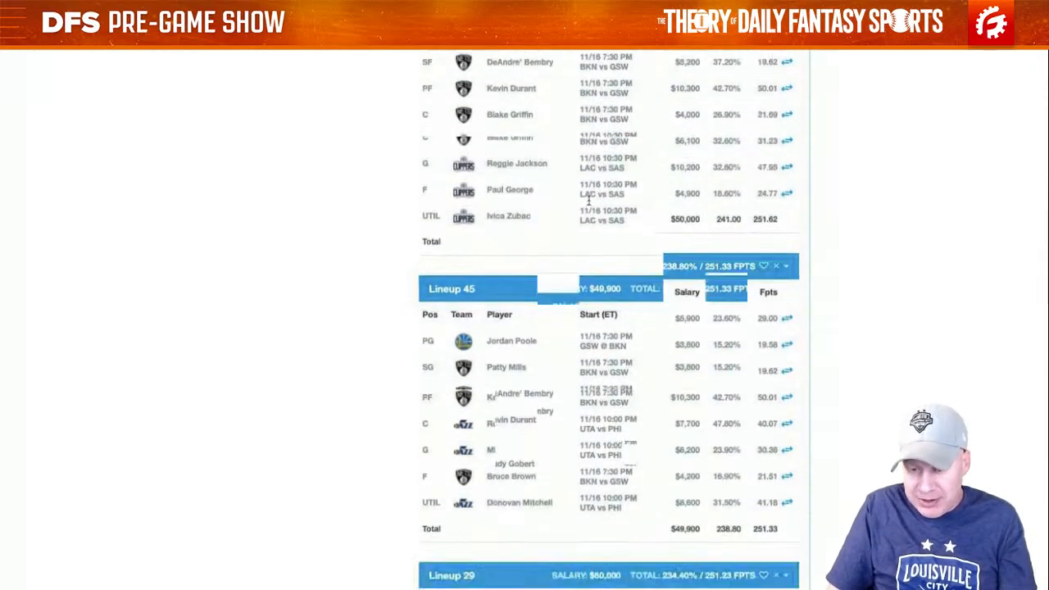
pyautogui.scroll(-5, 589, 203)
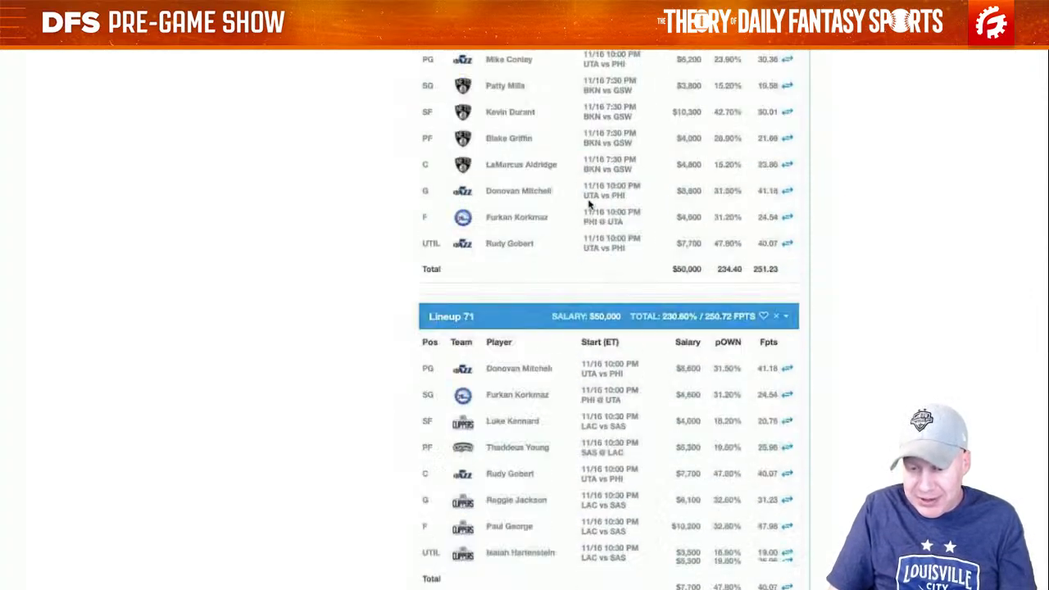
pyautogui.scroll(-3, 588, 203)
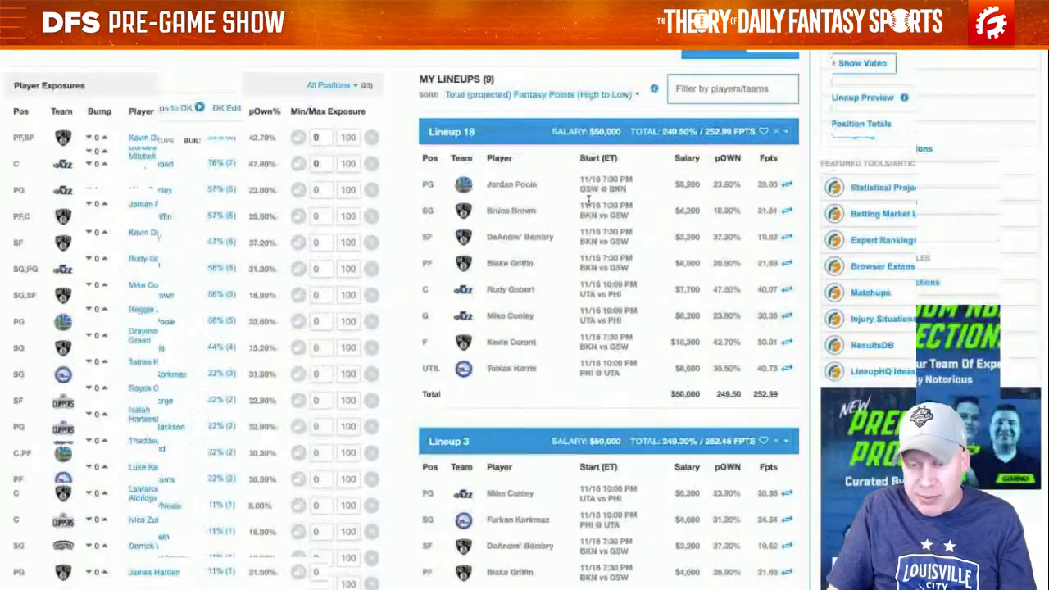
pyautogui.scroll(3, 414, 470)
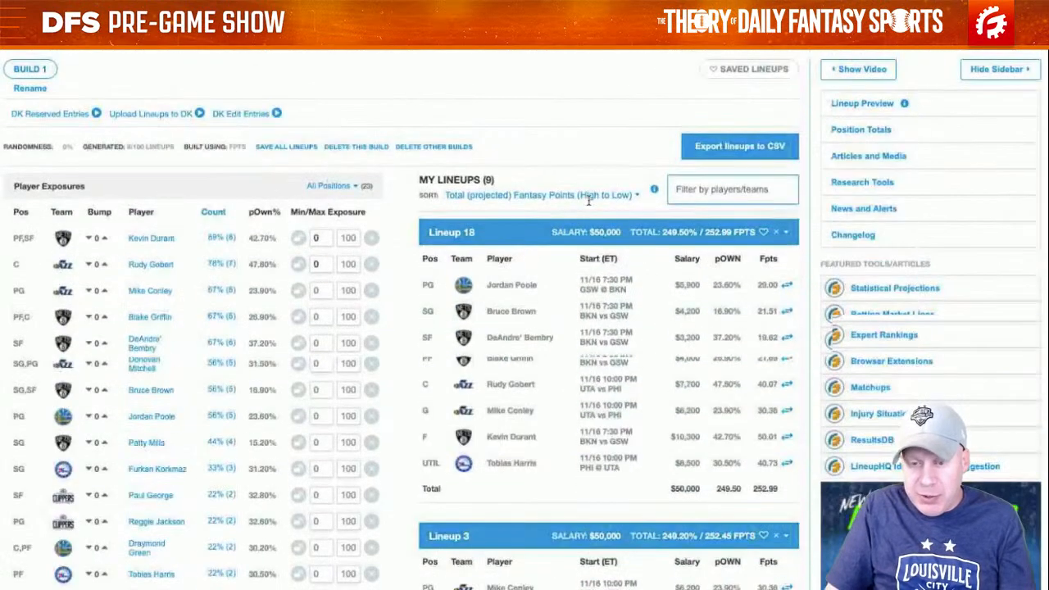
pyautogui.scroll(-5, 521, 349)
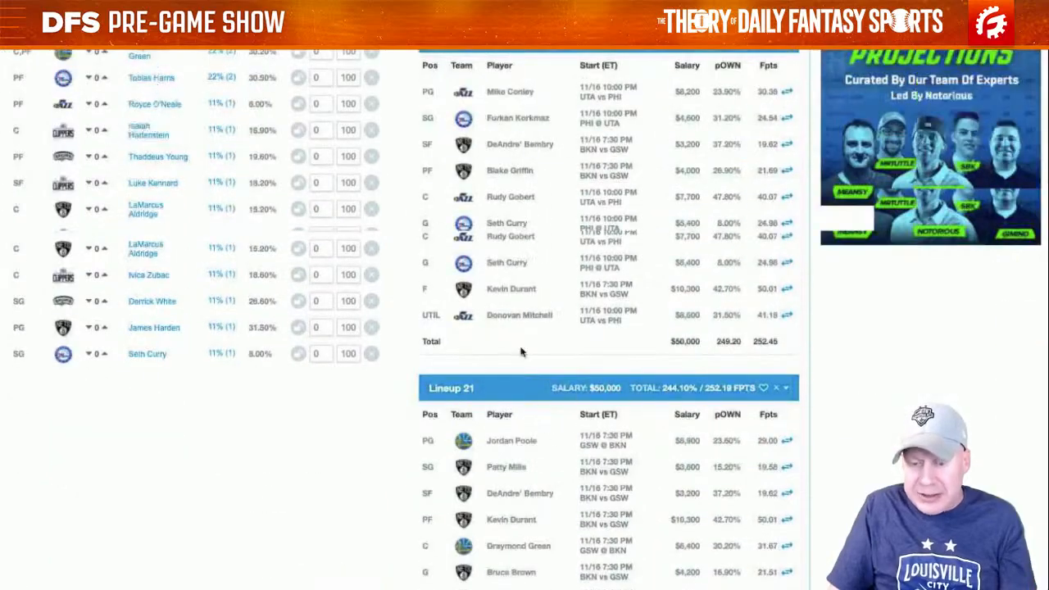
# Step: Examine the players, total ownership and projected points of the Build 1 lineups from Lineup 18 down to Lineup 45
pyautogui.scroll(5, 522, 351)
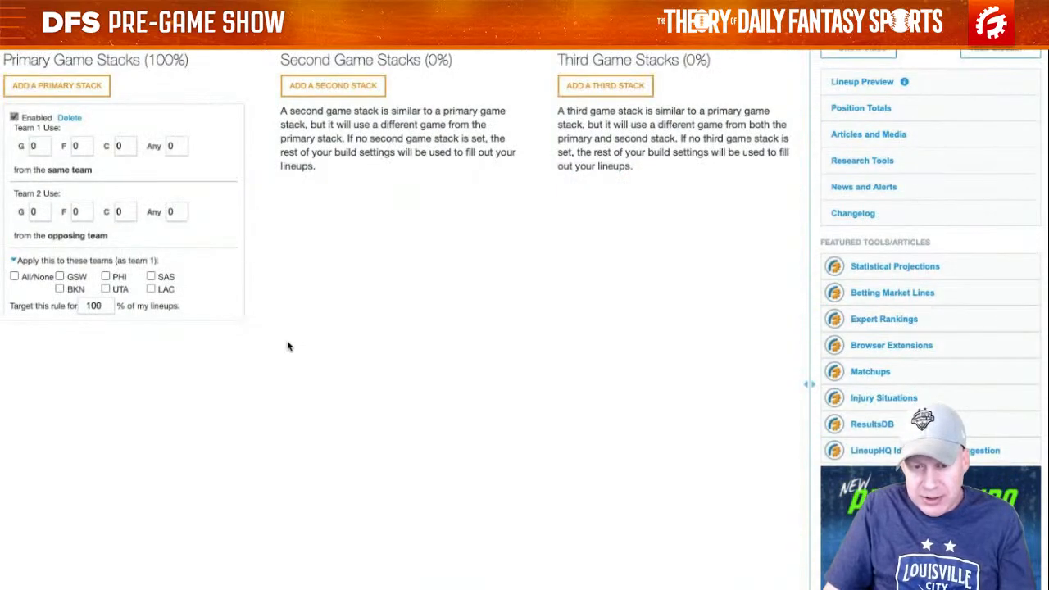
pyautogui.scroll(1, 341, 353)
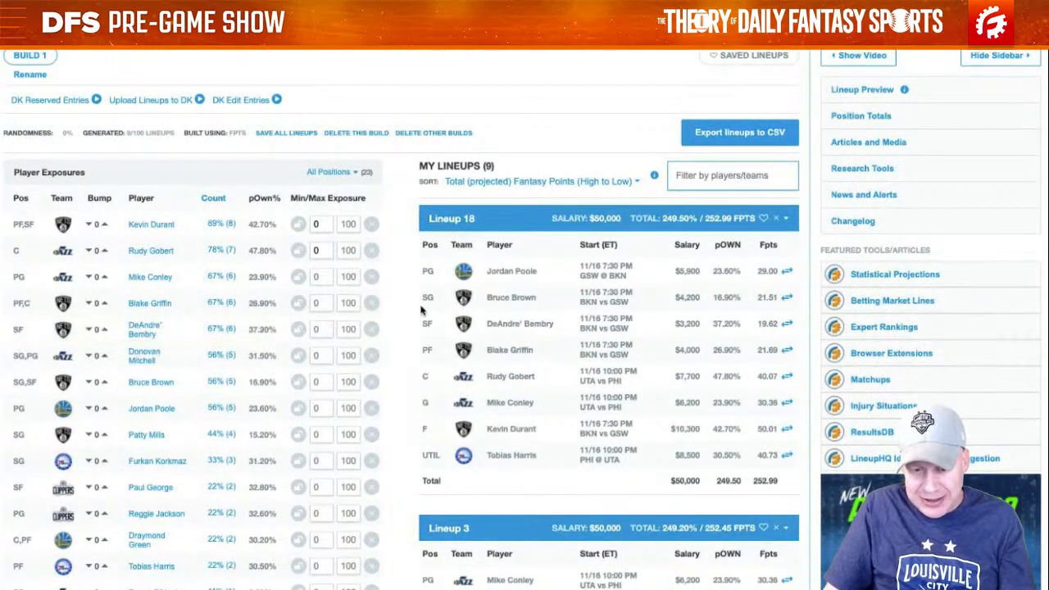
pyautogui.scroll(-2, 421, 311)
pyautogui.scroll(-3, 421, 312)
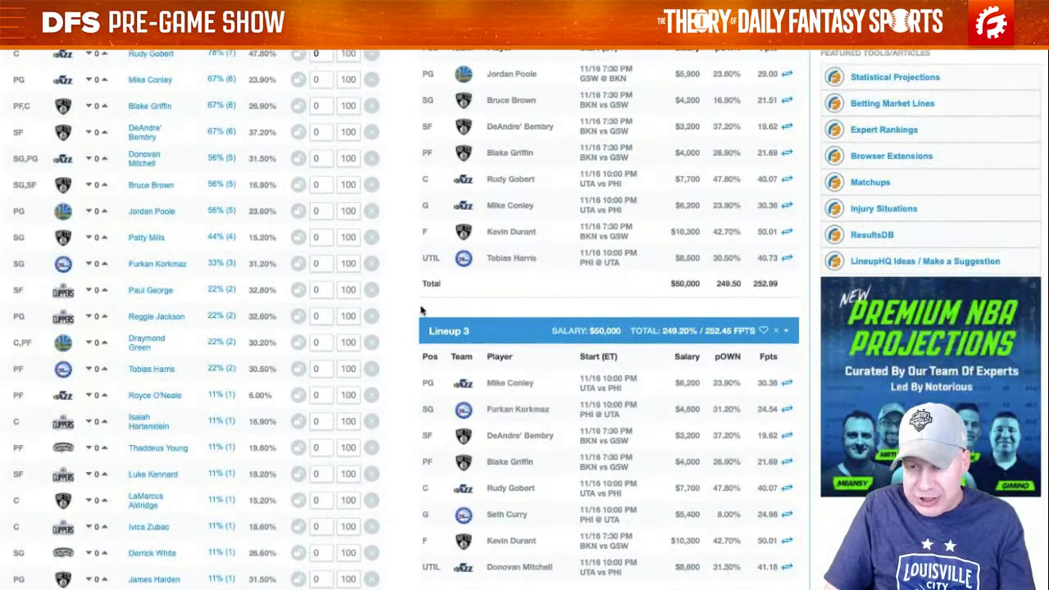
pyautogui.scroll(-3, 421, 311)
pyautogui.scroll(-7, 422, 312)
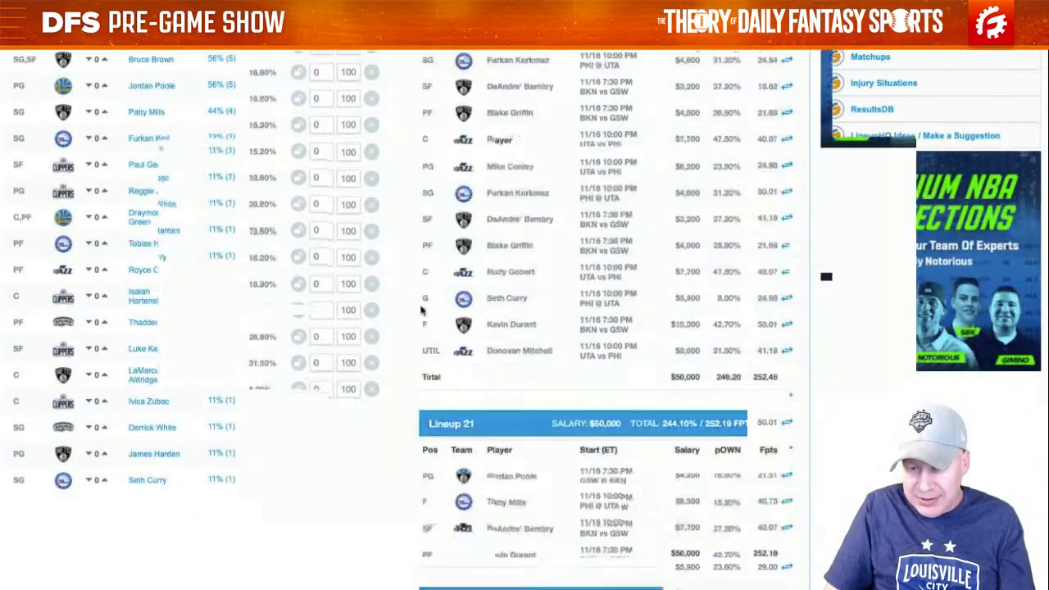
pyautogui.scroll(-8, 421, 311)
pyautogui.scroll(-11, 421, 310)
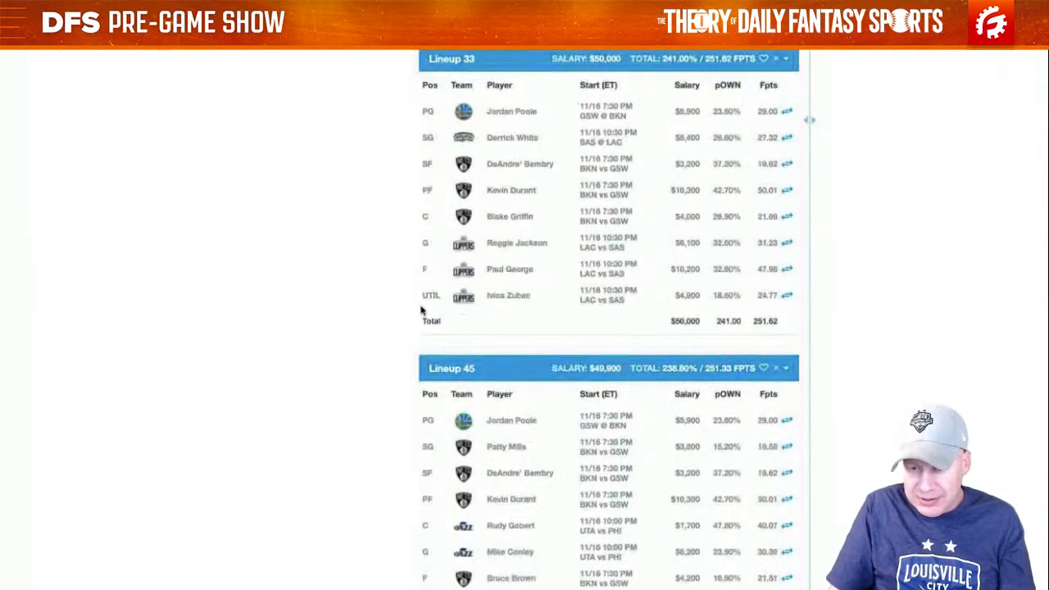
pyautogui.scroll(-4, 422, 311)
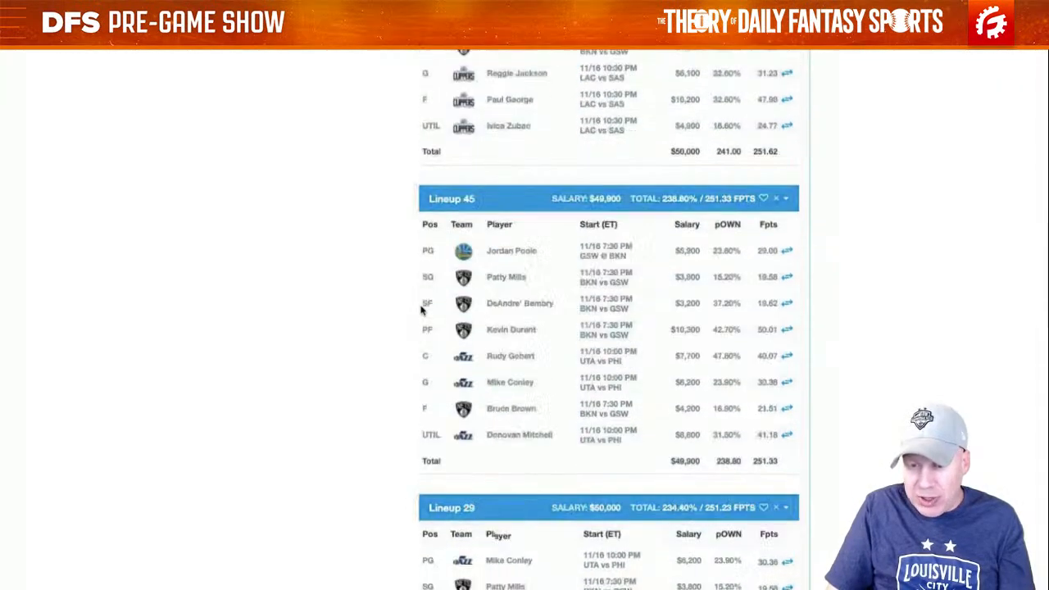
pyautogui.scroll(3, 422, 310)
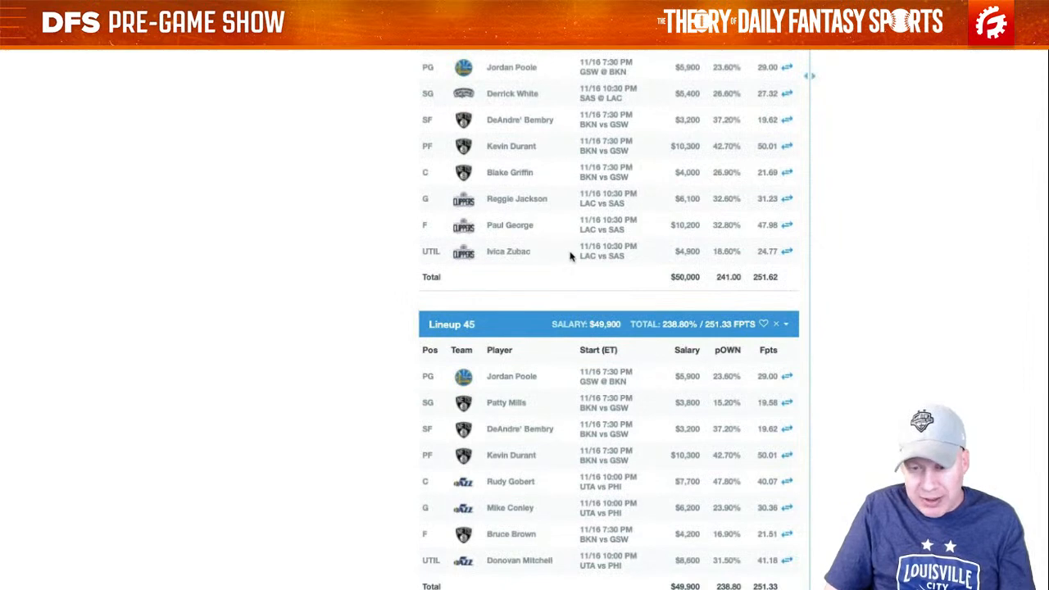
pyautogui.scroll(-2, 566, 256)
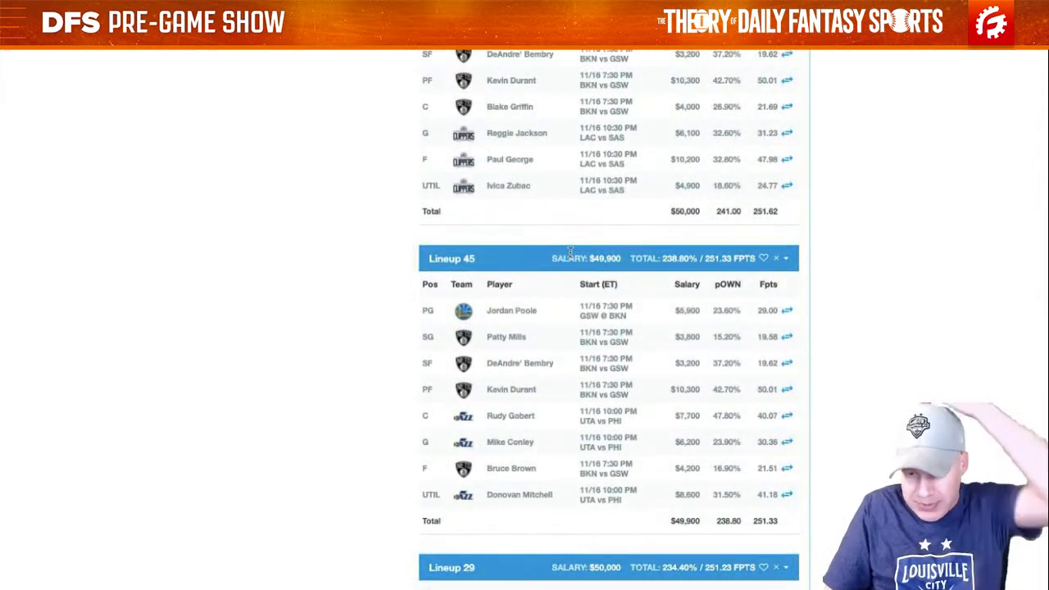
# Step: Examine the ownership and projected points of Lineups 29, 71 and 97 and return up the list
pyautogui.scroll(-3, 571, 254)
pyautogui.scroll(-12, 571, 257)
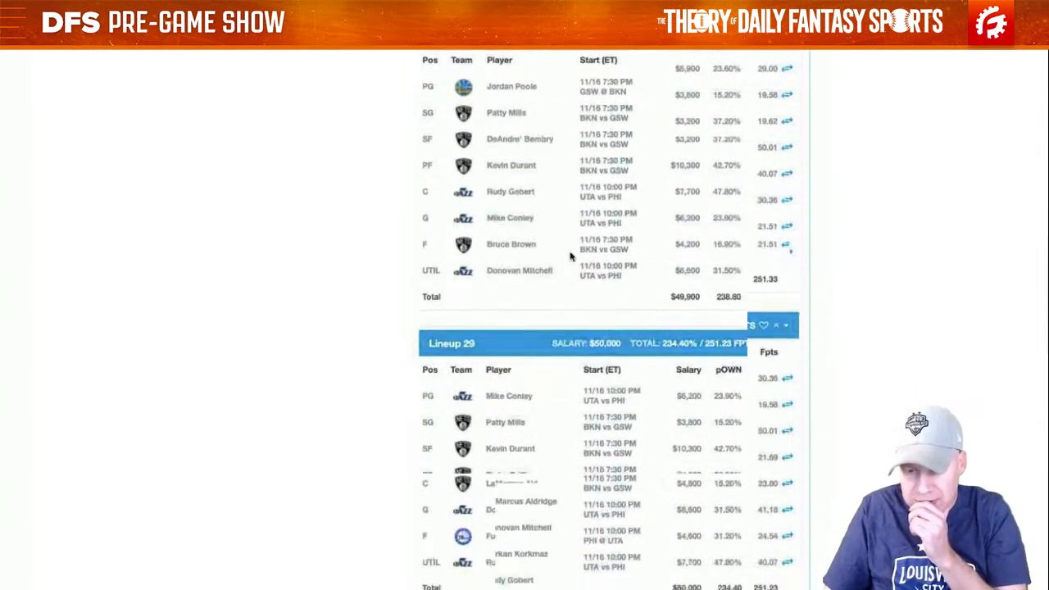
pyautogui.scroll(-5, 570, 256)
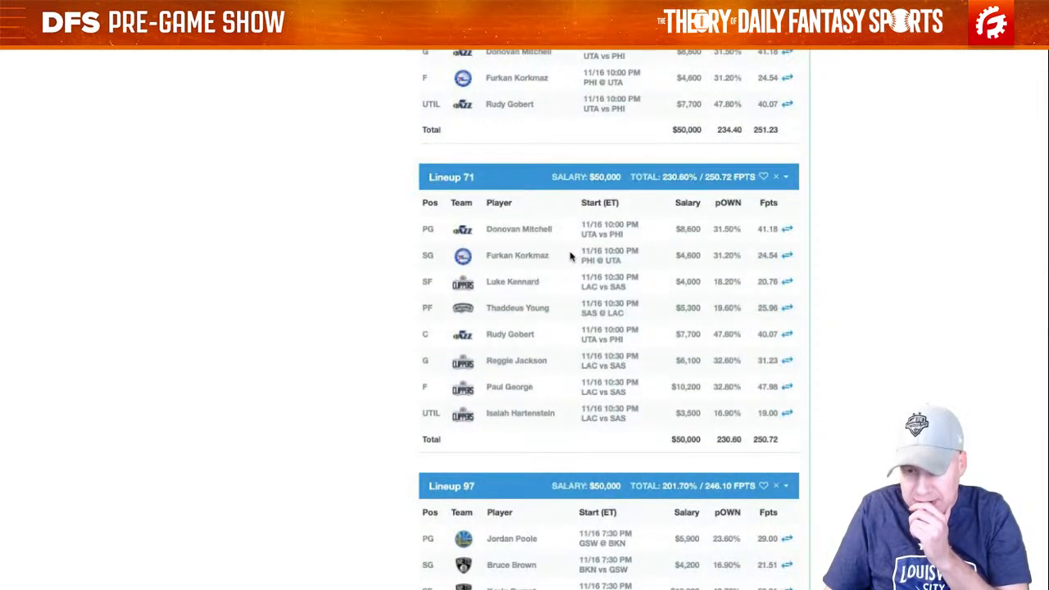
pyautogui.scroll(-7, 571, 256)
pyautogui.scroll(20, 571, 257)
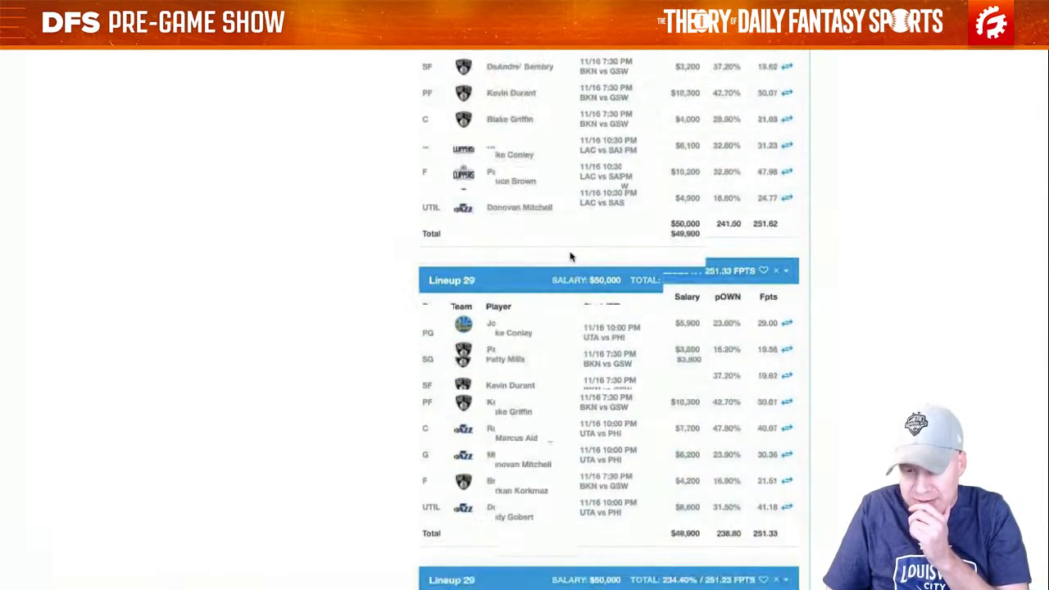
pyautogui.scroll(-2, 569, 253)
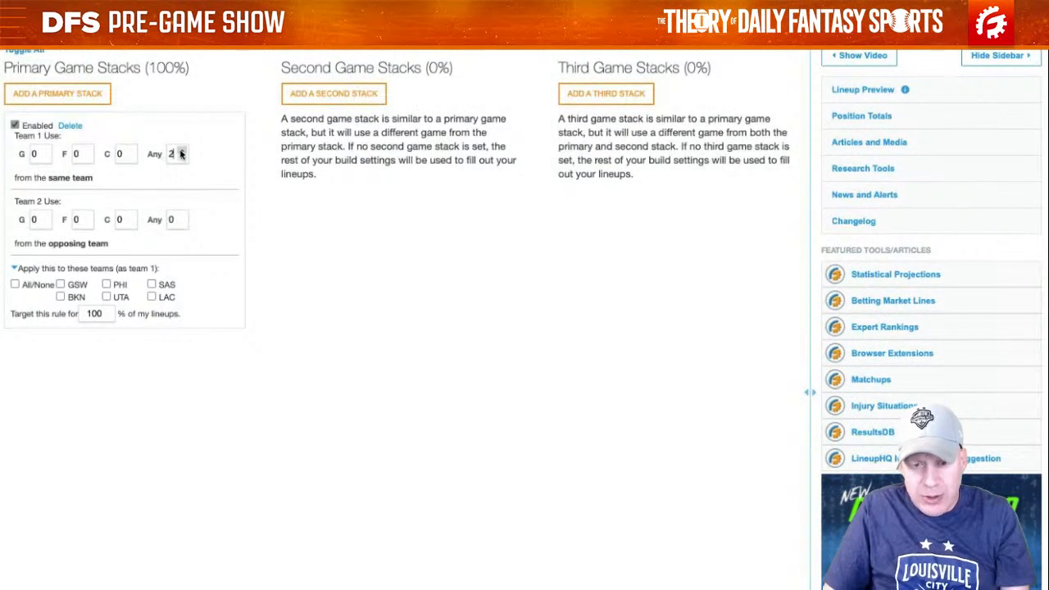
# Step: Set the primary game stack to any 4 players from one team and any 2 from the opposing team, applied to all teams
pyautogui.click(181, 152)
pyautogui.click(181, 151)
pyautogui.click(182, 216)
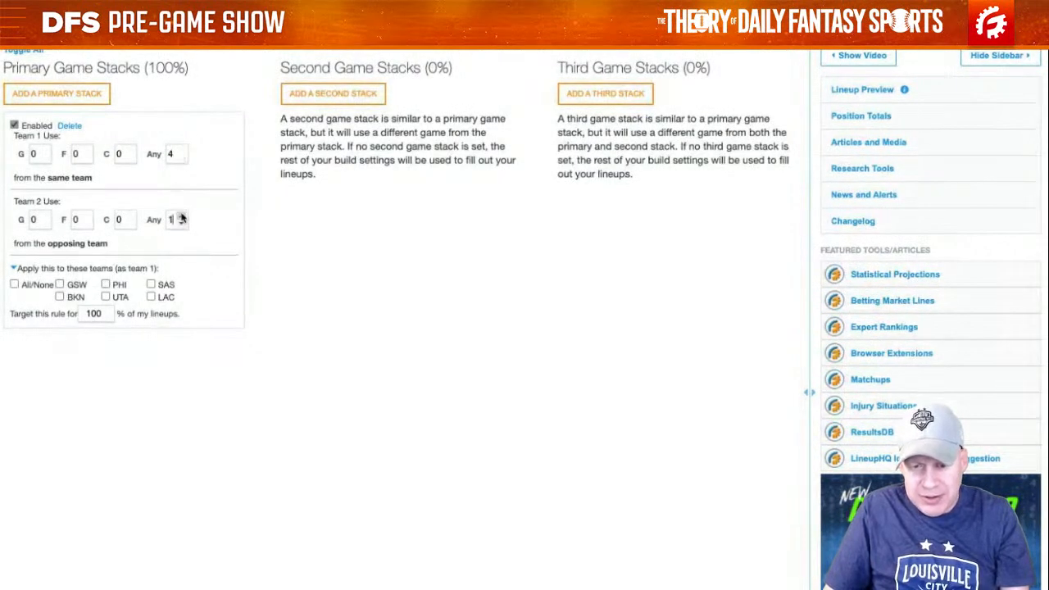
pyautogui.click(181, 217)
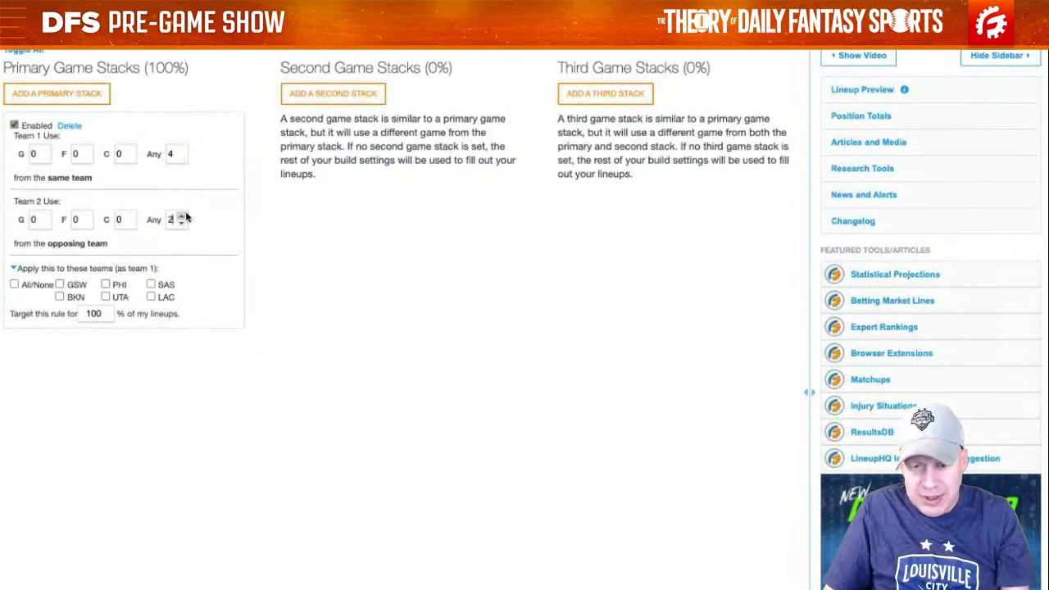
pyautogui.click(14, 285)
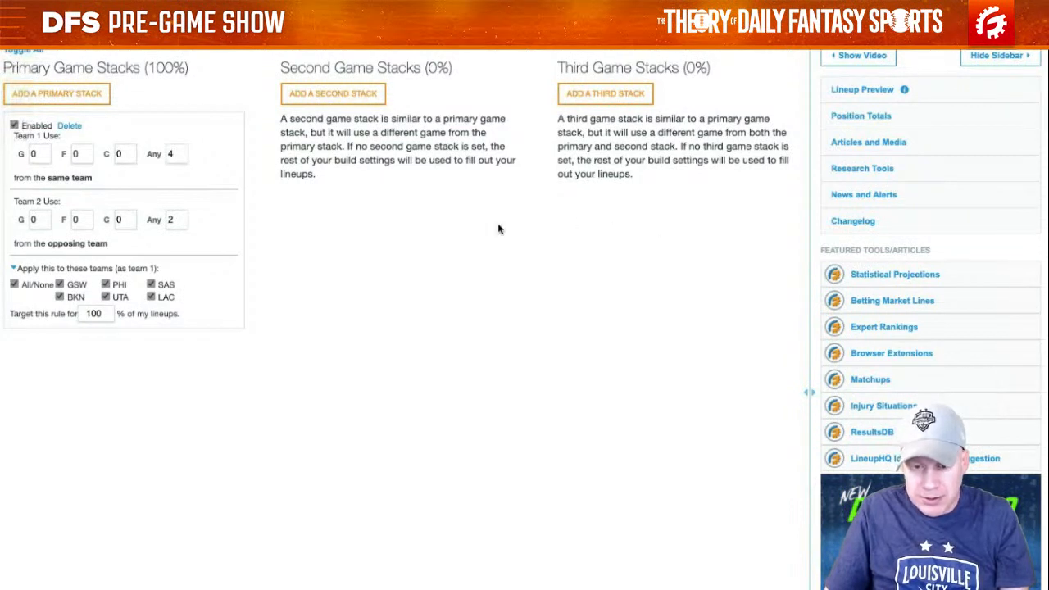
pyautogui.hscroll(1, 500, 230)
pyautogui.hscroll(-1, 498, 230)
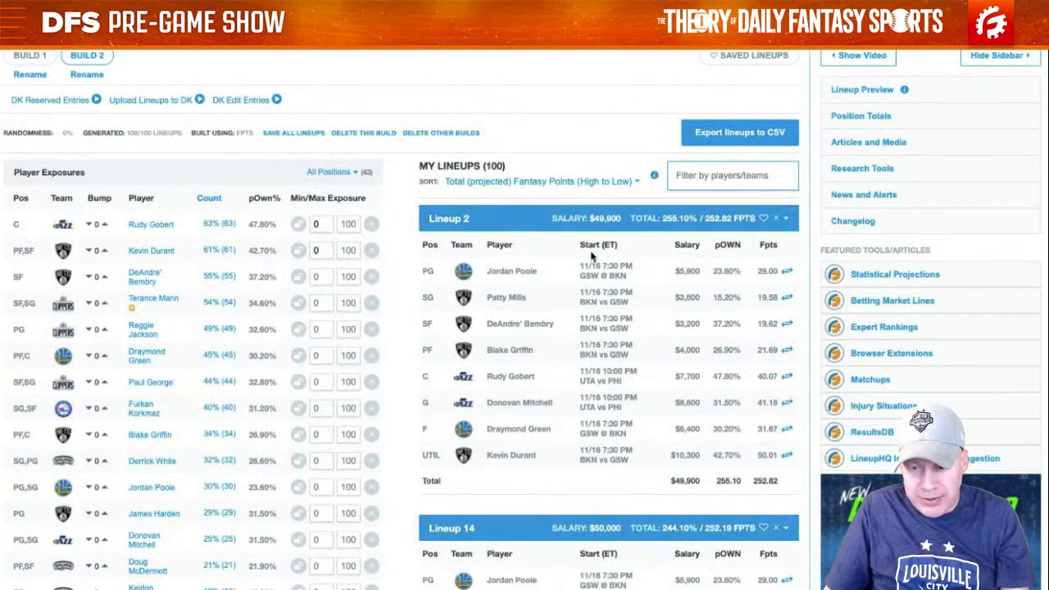
# Step: Examine the players, total ownership and projected points of Build 2's Lineups 2, 14, 7 and 6
pyautogui.scroll(-1, 685, 259)
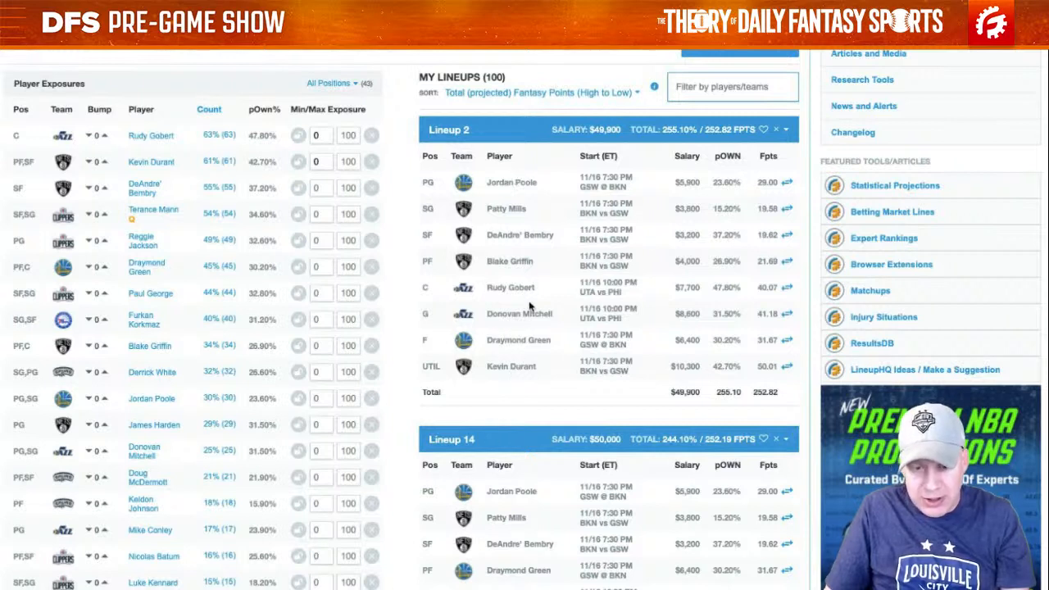
pyautogui.scroll(-3, 612, 223)
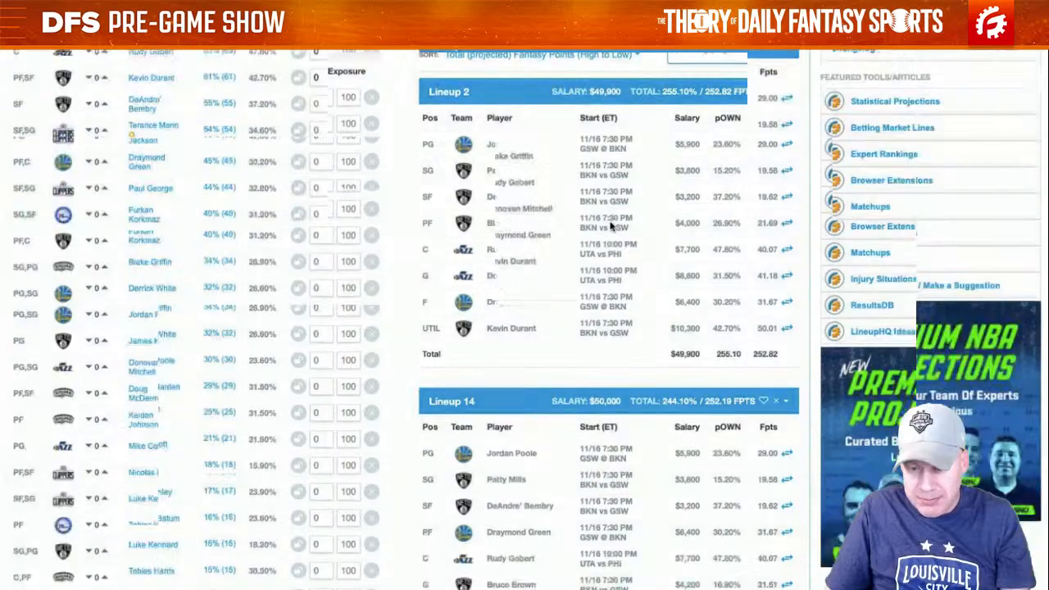
pyautogui.scroll(-4, 611, 223)
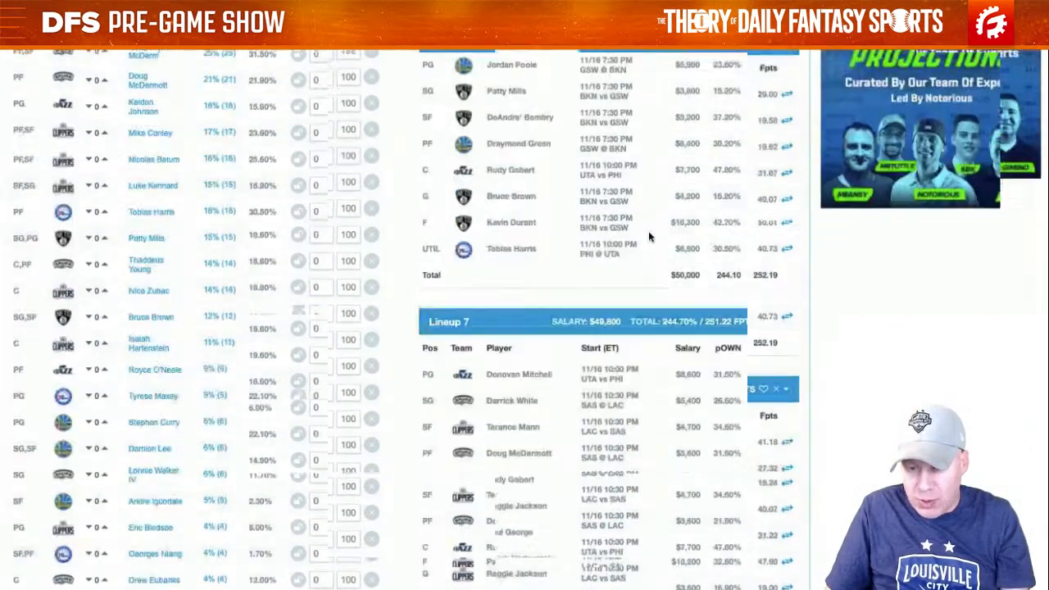
pyautogui.scroll(-4, 648, 240)
pyautogui.scroll(-2, 649, 237)
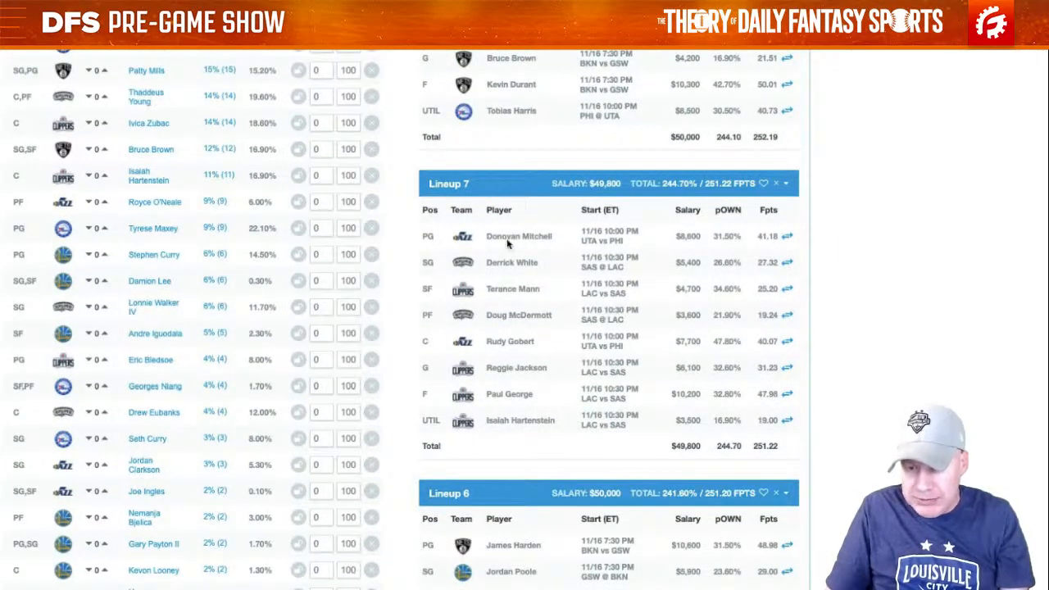
pyautogui.scroll(-4, 565, 305)
pyautogui.scroll(-4, 563, 305)
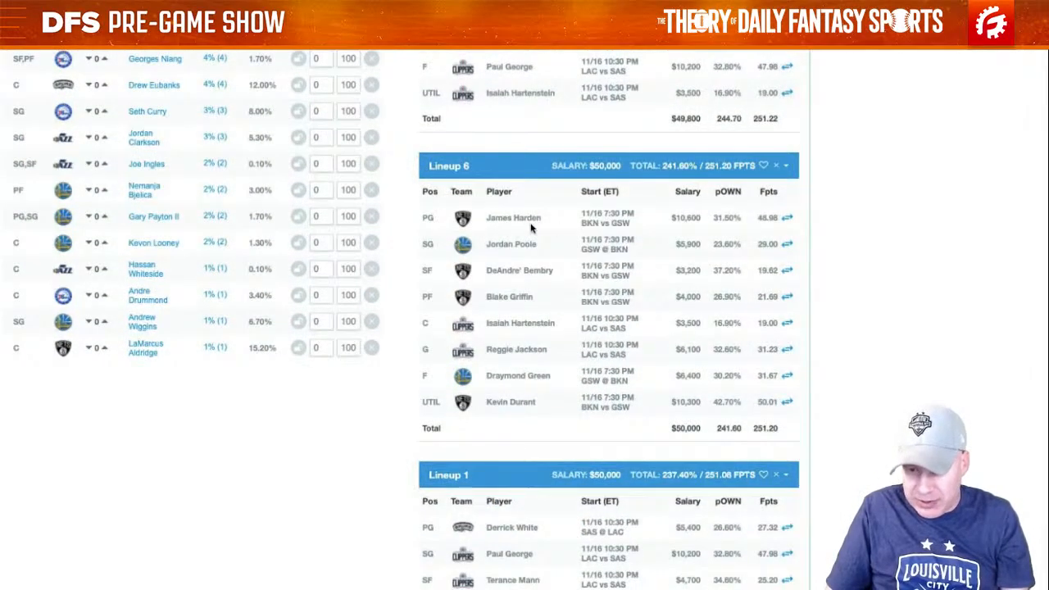
# Step: Examine the stacks and total ownership of Build 2's Lineups 1, 19, 3 and 25, and return to the start of the list
pyautogui.scroll(-6, 544, 221)
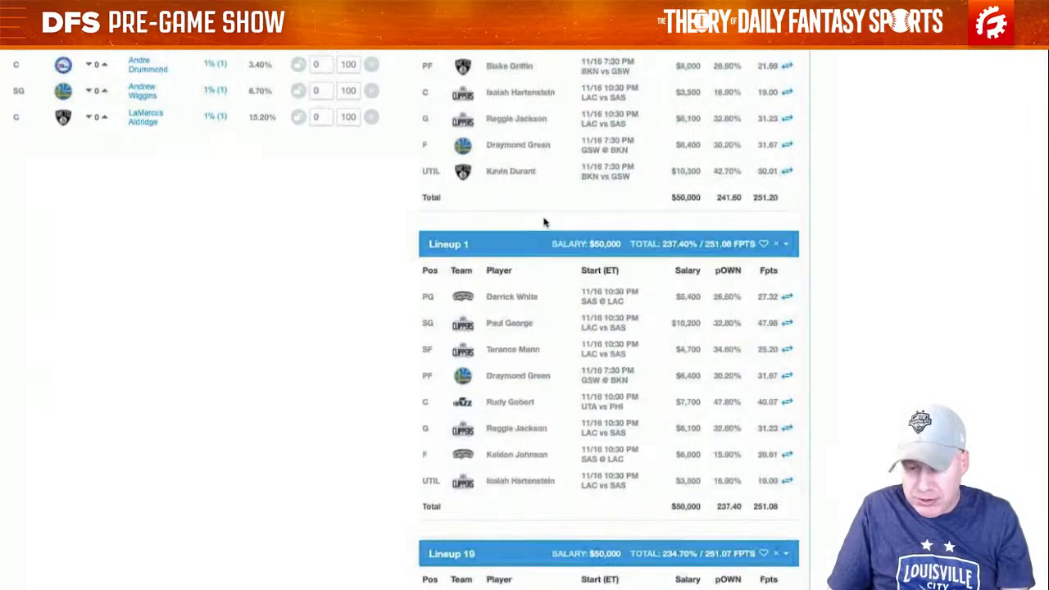
pyautogui.scroll(-12, 574, 334)
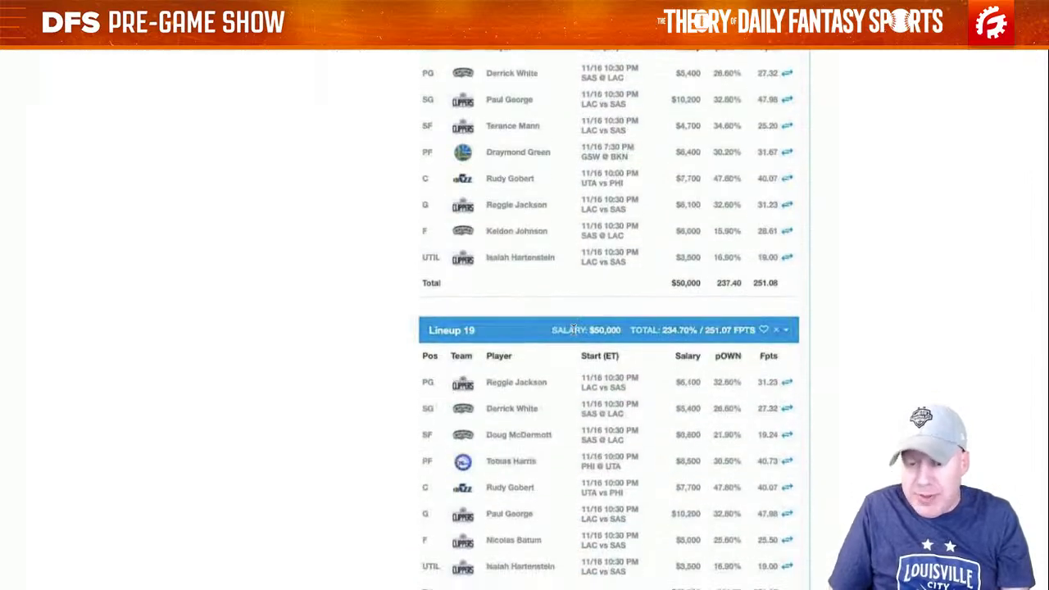
pyautogui.scroll(-11, 574, 334)
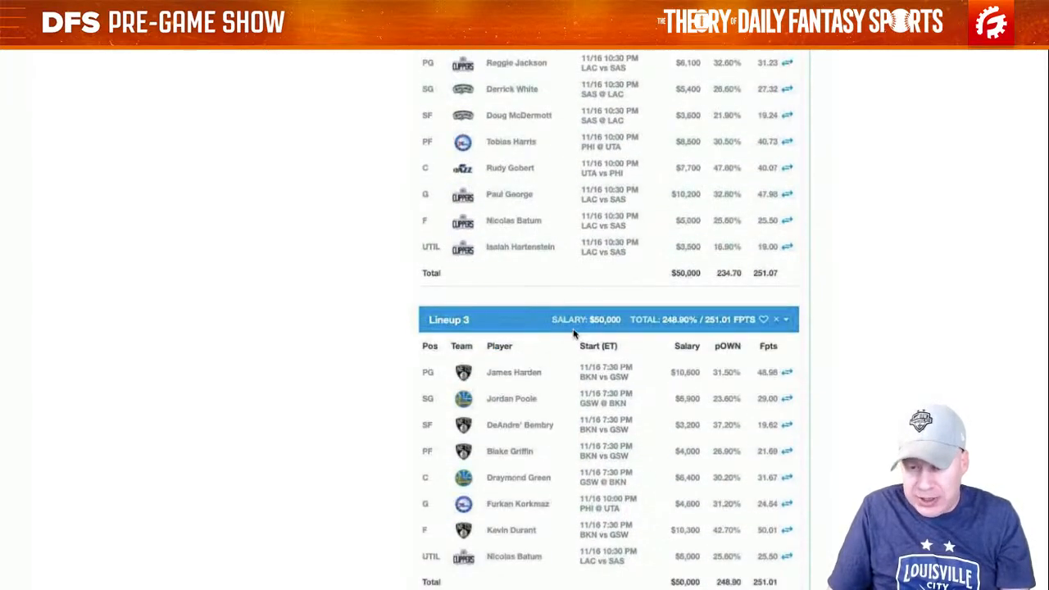
pyautogui.scroll(-12, 574, 334)
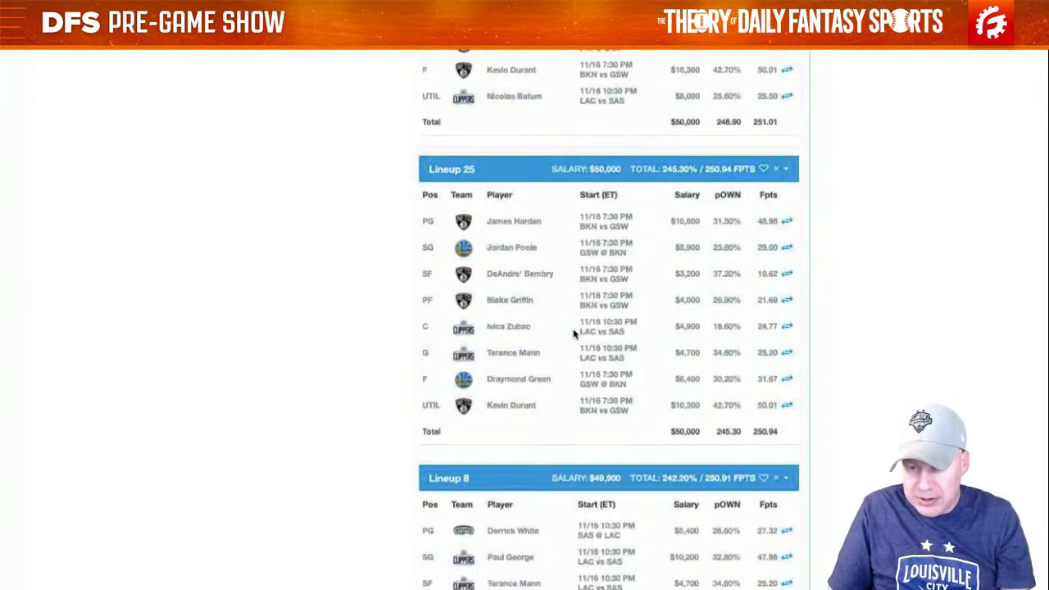
pyautogui.scroll(20, 574, 334)
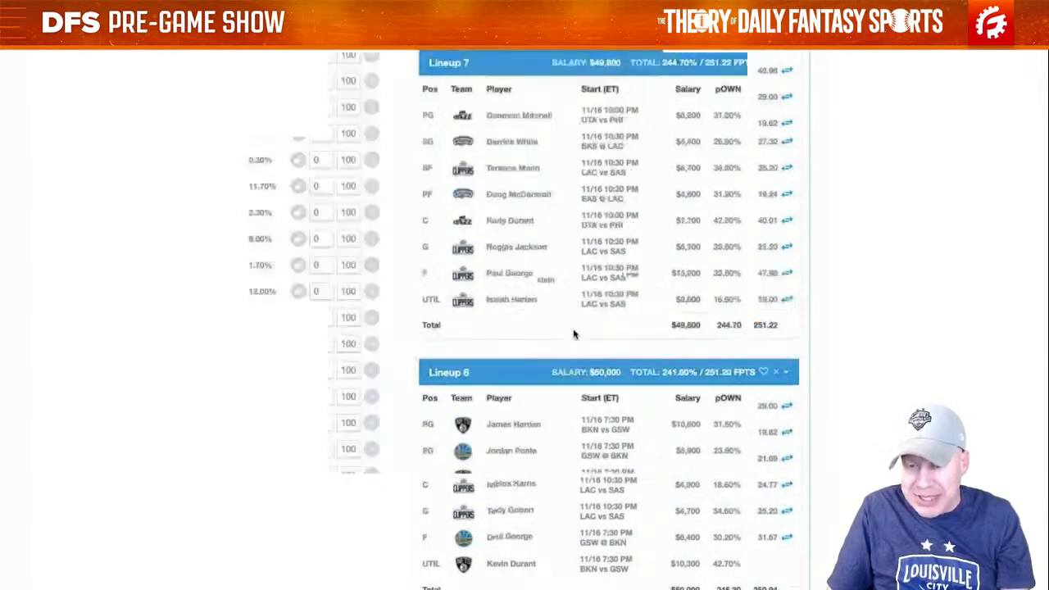
pyautogui.scroll(-1, 574, 334)
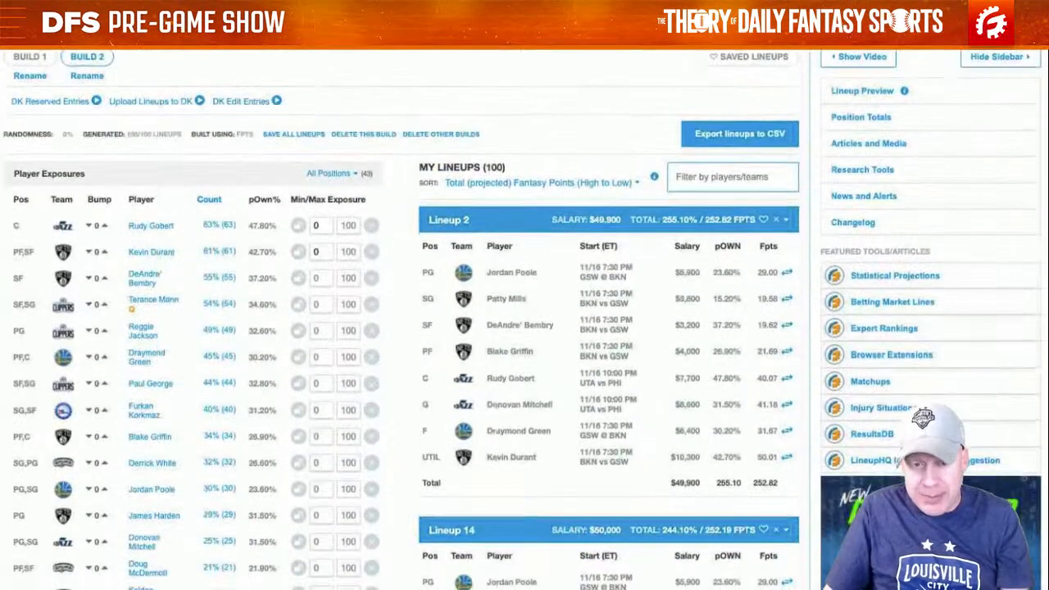
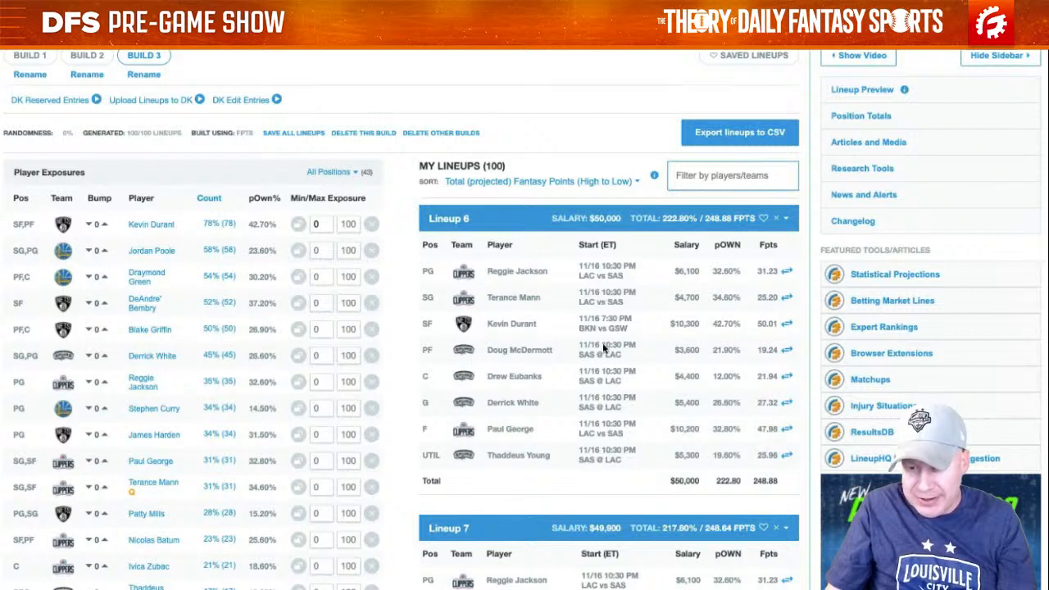
# Step: Highlight the total ownership of Build 3's Lineup 6 and examine its players' individual ownership
pyautogui.doubleClick(674, 219)
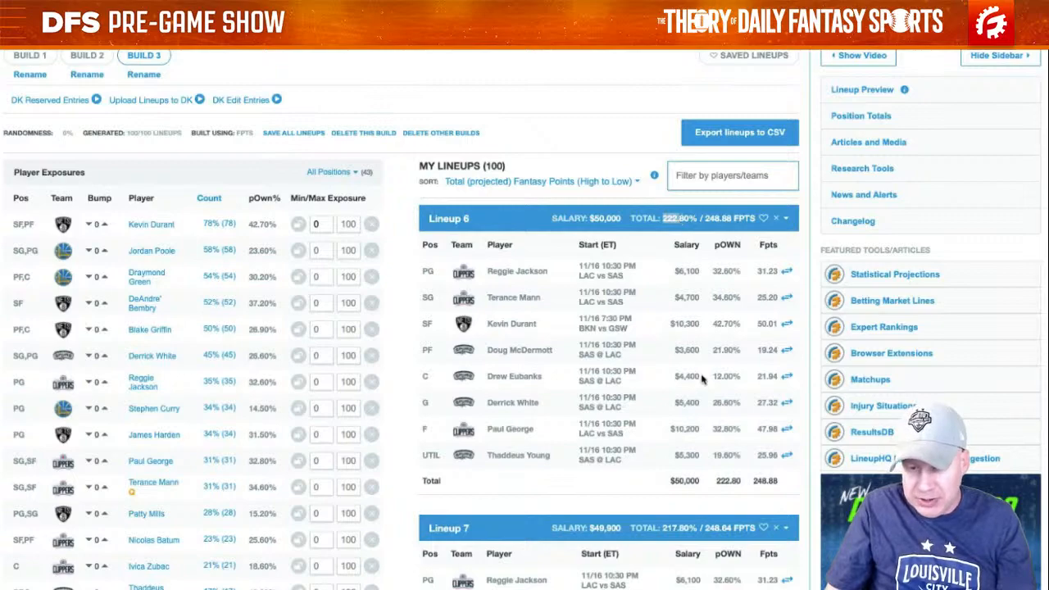
pyautogui.scroll(-2, 703, 379)
pyautogui.scroll(2, 701, 378)
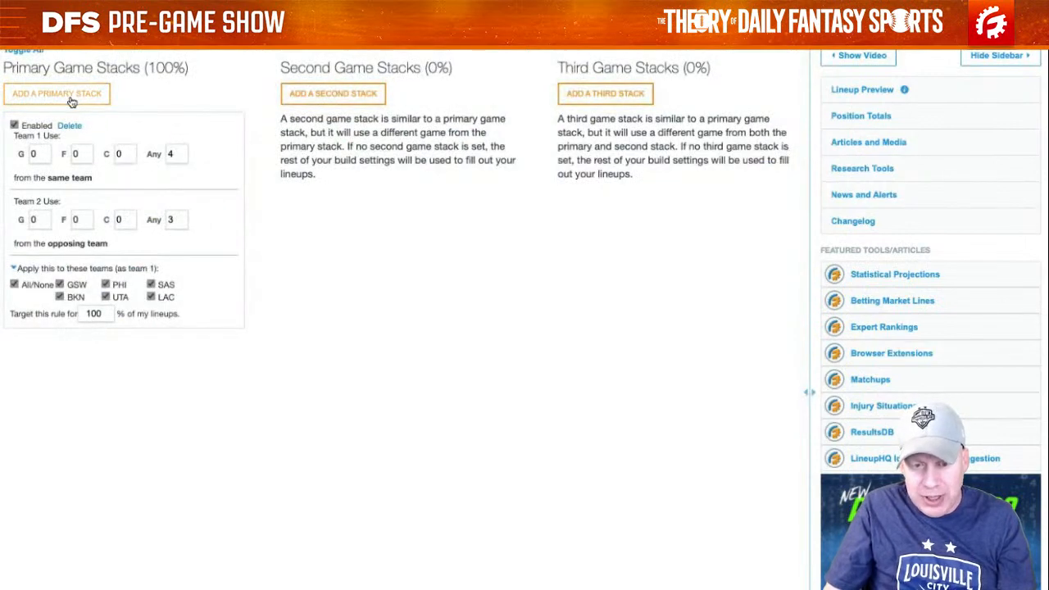
# Step: Add two more primary game stack rules below the existing 4-and-3 stack
pyautogui.click(71, 97)
pyautogui.click(71, 97)
pyautogui.scroll(-1, 391, 328)
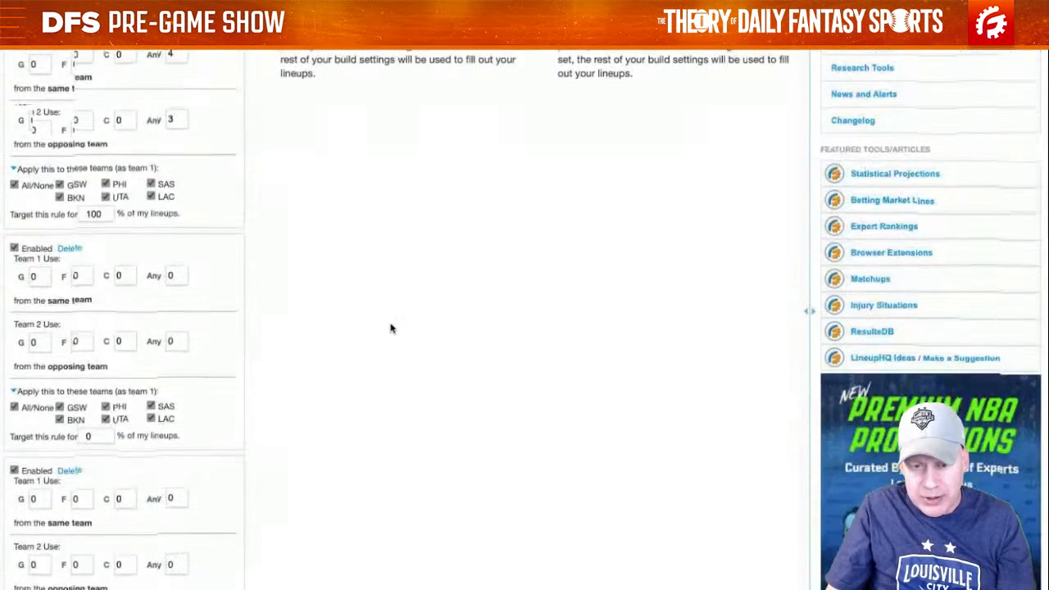
pyautogui.scroll(1, 391, 328)
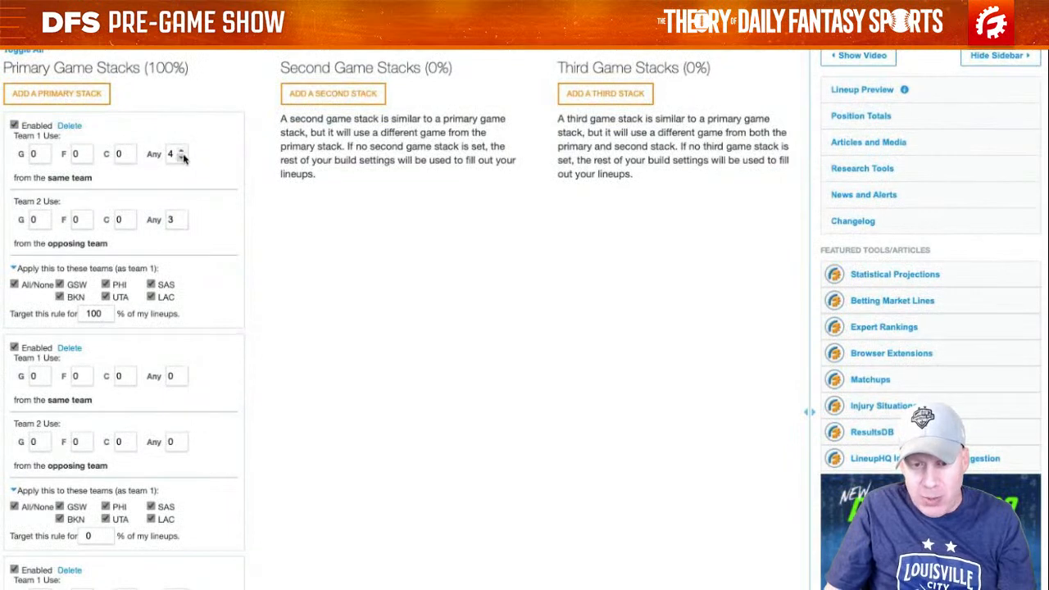
# Step: Set the second primary stack to any 4 players from one team and any 2 from the opposing team
pyautogui.click(182, 373)
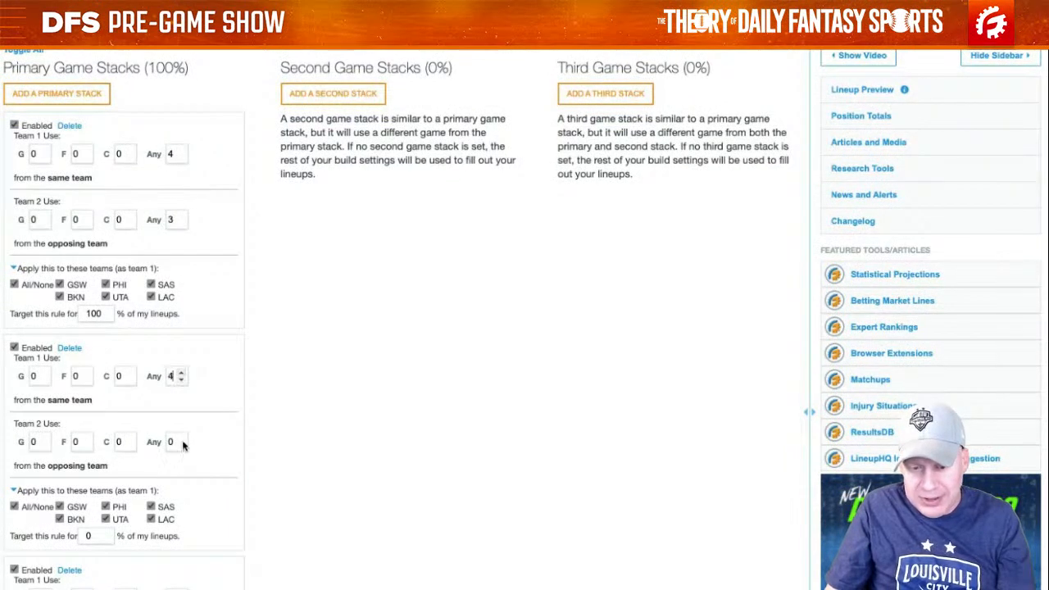
pyautogui.click(182, 439)
pyautogui.click(182, 438)
# Step: Set the third primary stack to any 3 players from one team and any 3 from the opposing team
pyautogui.scroll(-3, 278, 406)
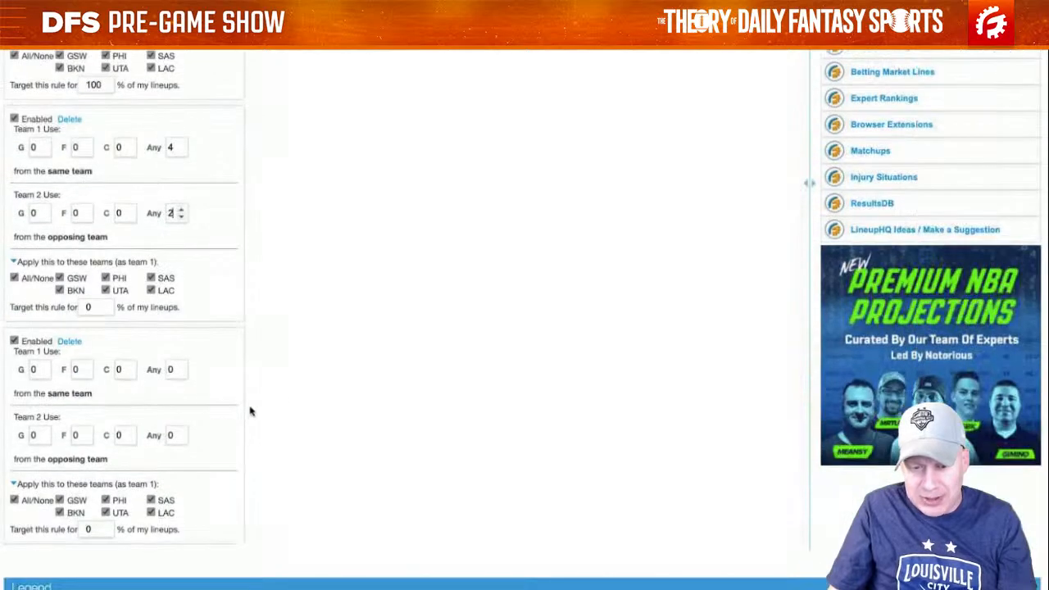
pyautogui.click(182, 366)
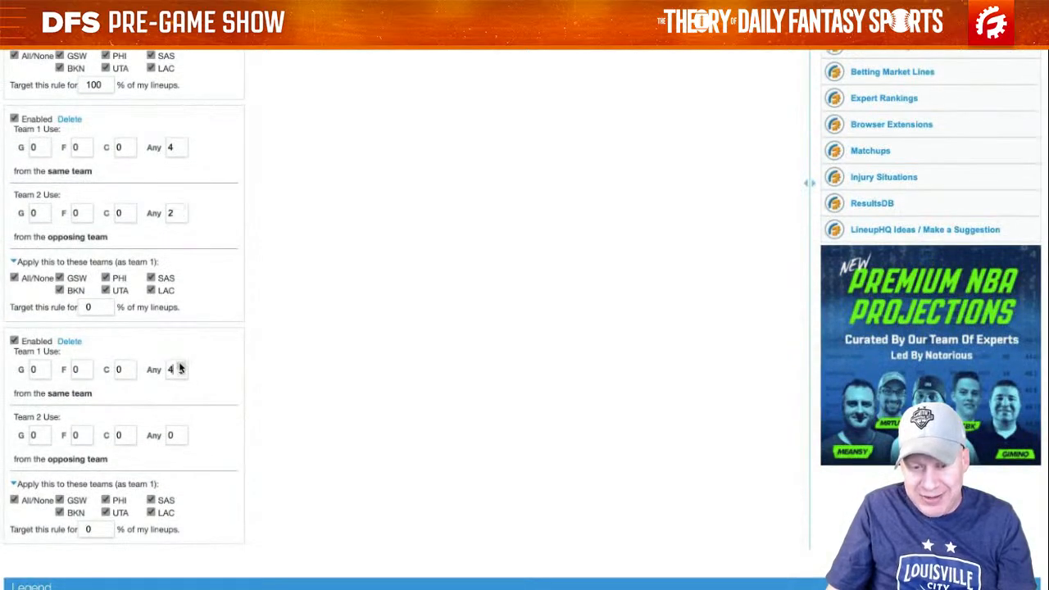
pyautogui.click(182, 366)
pyautogui.click(182, 366)
pyautogui.click(181, 436)
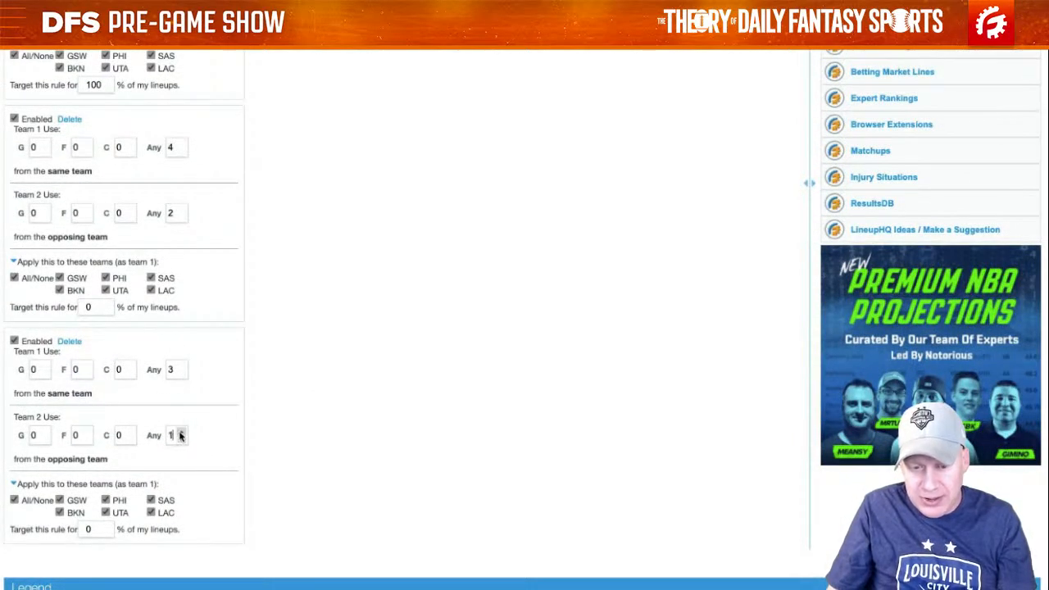
# Step: Target the first primary stack for 30% of lineups, the second for 40% and the third for 30%
pyautogui.scroll(3, 164, 279)
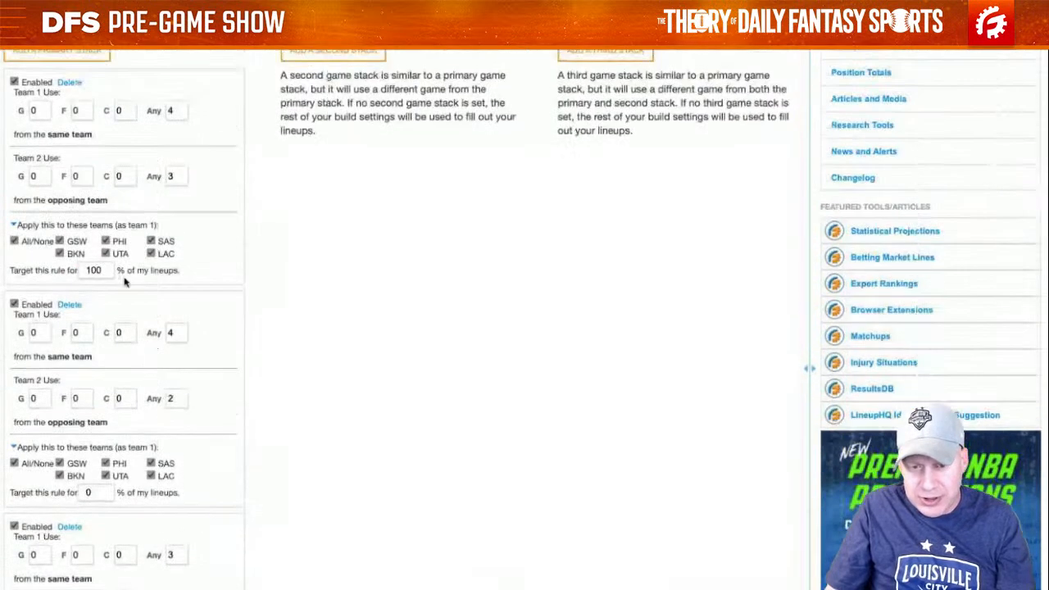
pyautogui.moveTo(101, 270); pyautogui.dragTo(71, 271)
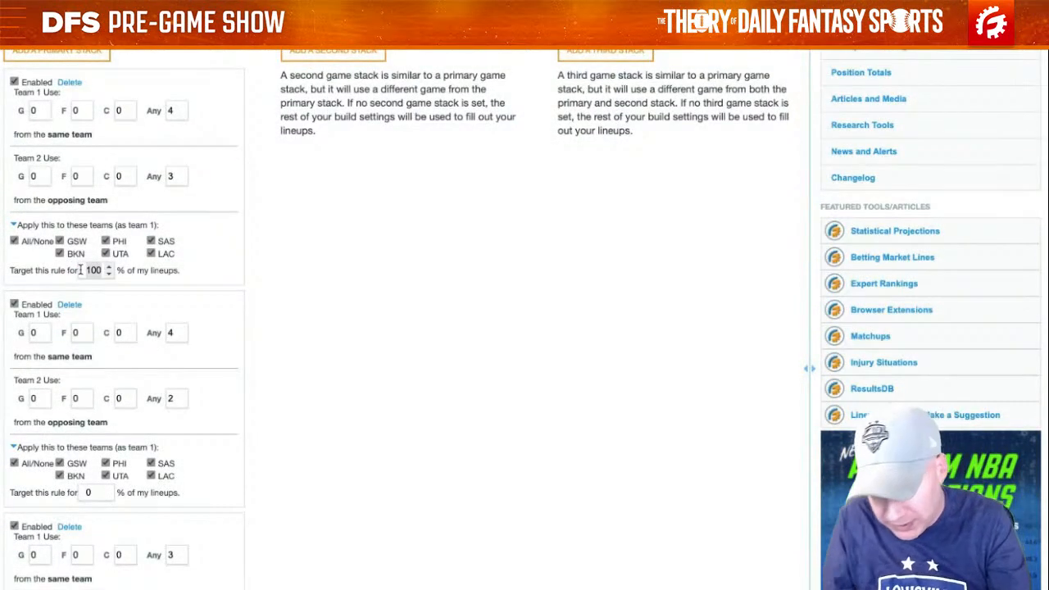
pyautogui.write('4')
pyautogui.press('BackSpace')
pyautogui.write('30')
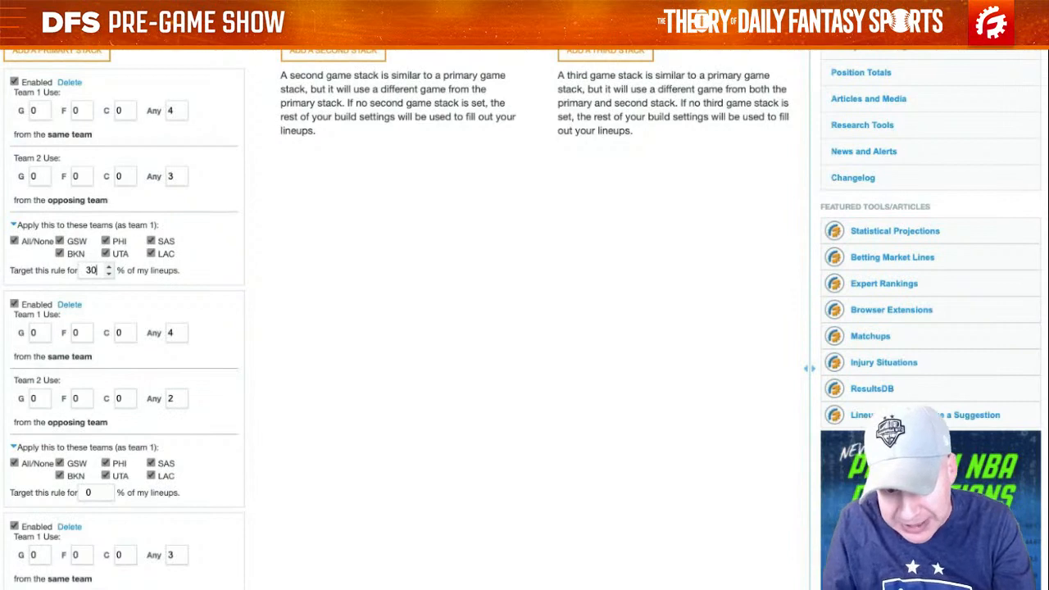
pyautogui.moveTo(103, 492); pyautogui.dragTo(74, 492)
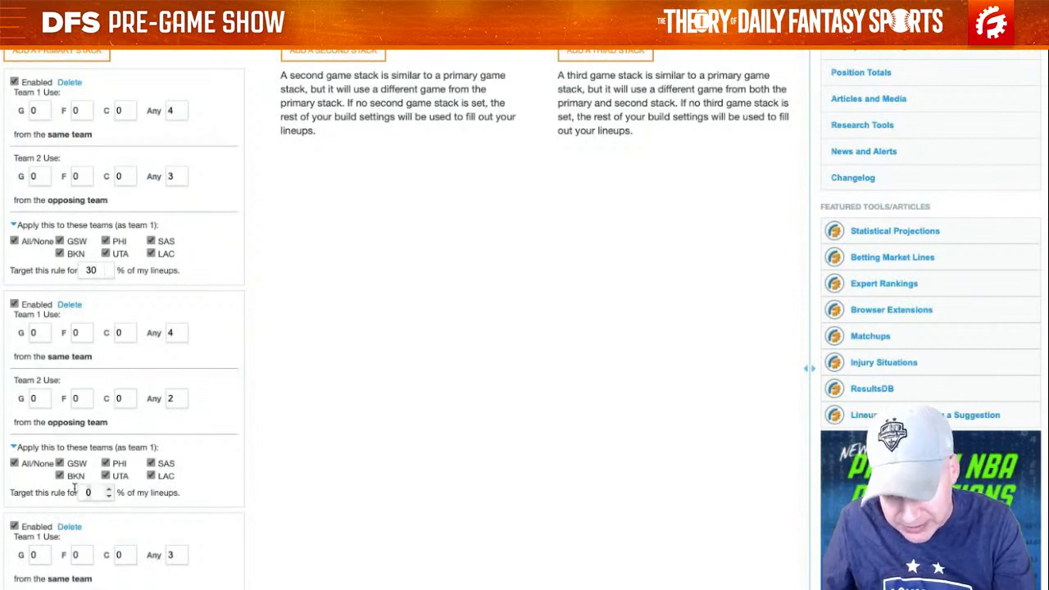
pyautogui.write('40')
pyautogui.scroll(-3, 416, 341)
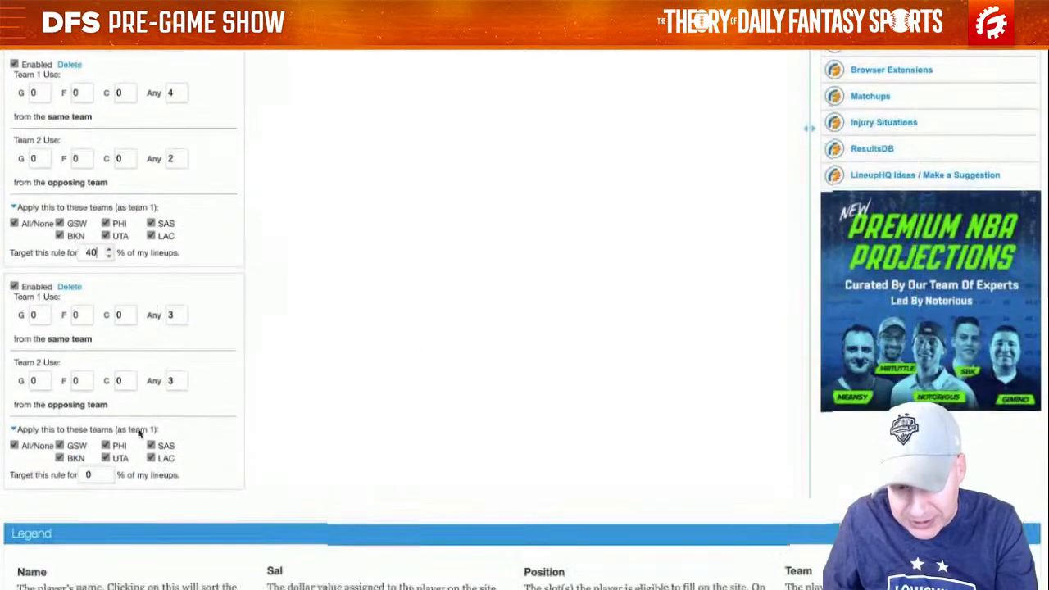
pyautogui.moveTo(98, 475); pyautogui.dragTo(67, 468)
pyautogui.write('30')
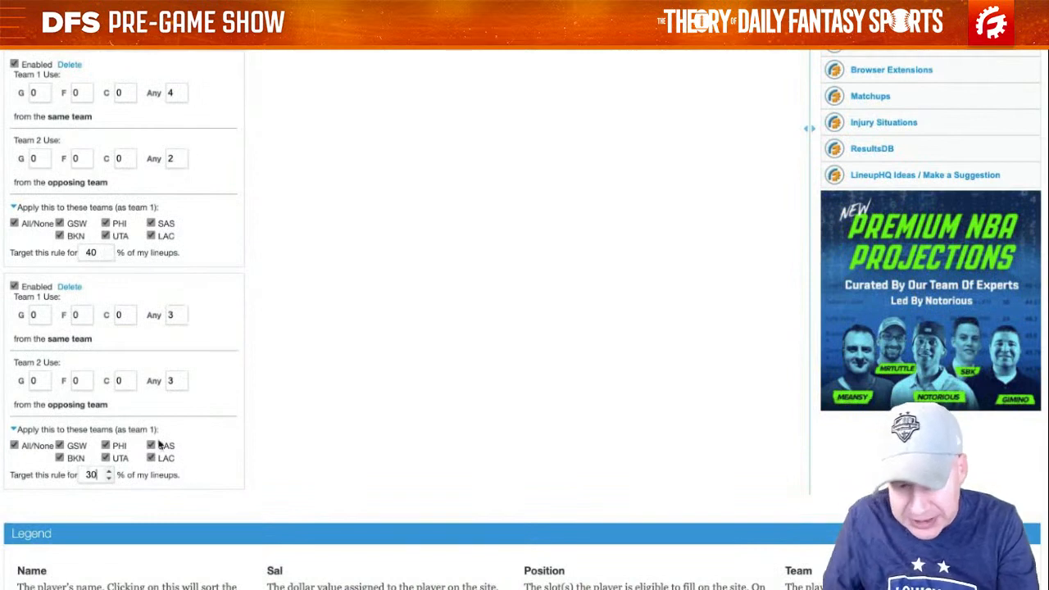
pyautogui.click(471, 277)
# Step: Change the first primary stack to any 4 players from one team and any 2 from the opposing team
pyautogui.scroll(3, 473, 276)
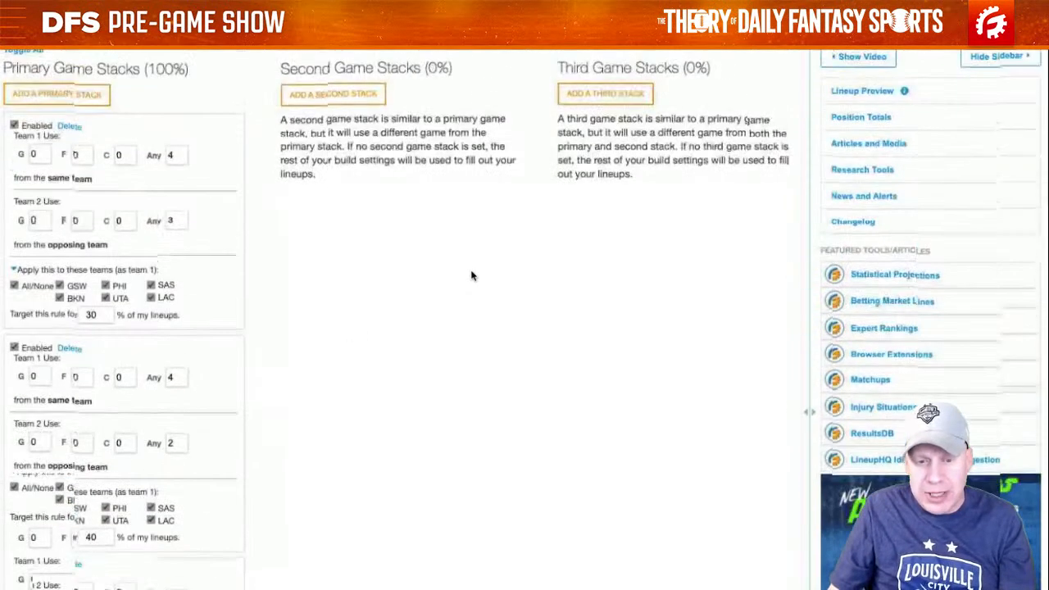
pyautogui.scroll(-5, 472, 275)
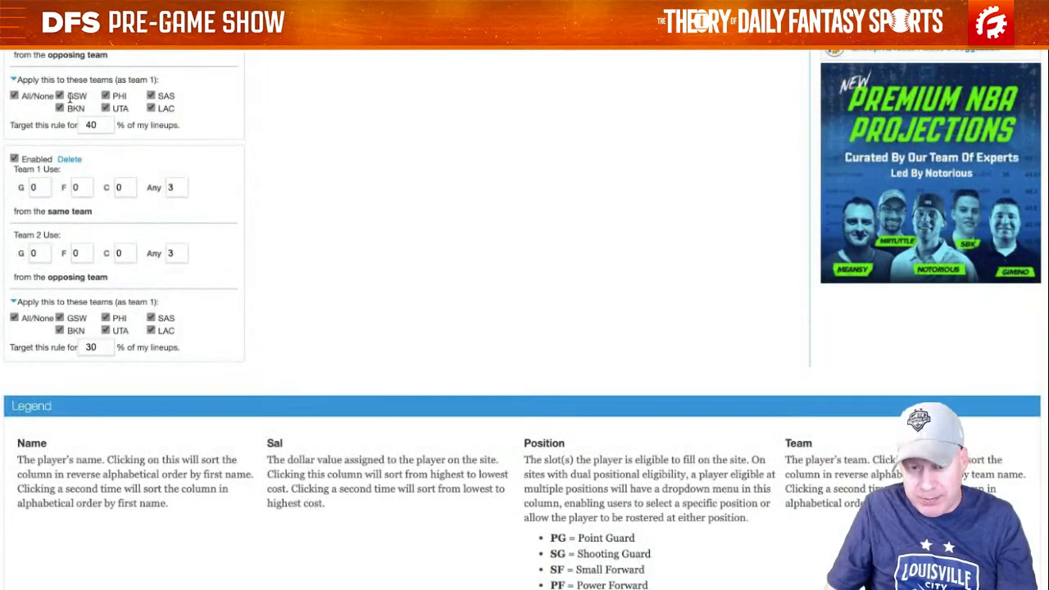
pyautogui.scroll(6, 343, 261)
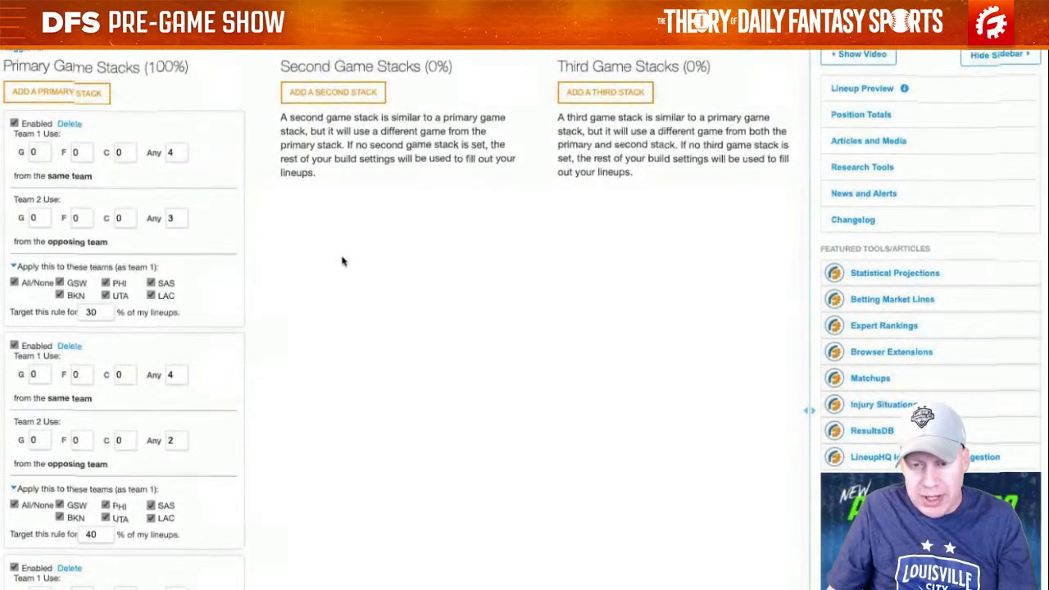
pyautogui.scroll(-5, 343, 261)
pyautogui.scroll(5, 343, 261)
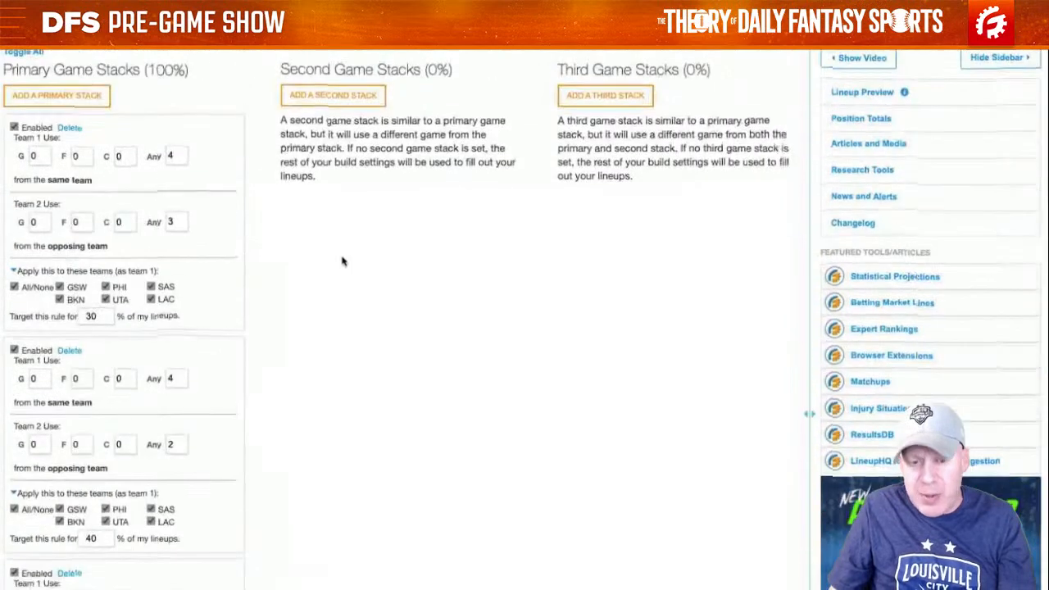
pyautogui.scroll(-4, 314, 257)
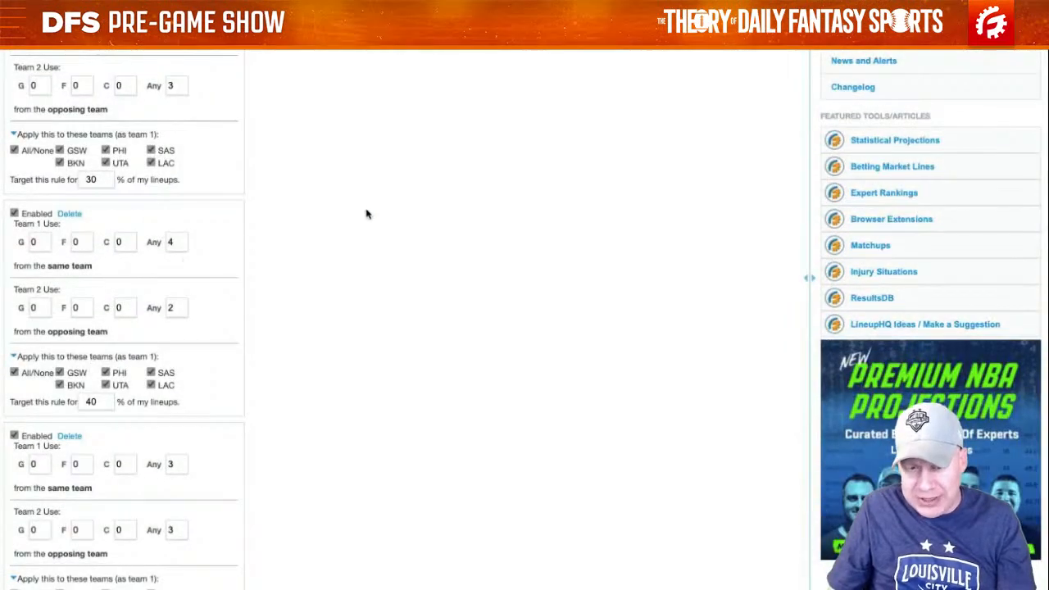
pyautogui.scroll(2, 365, 211)
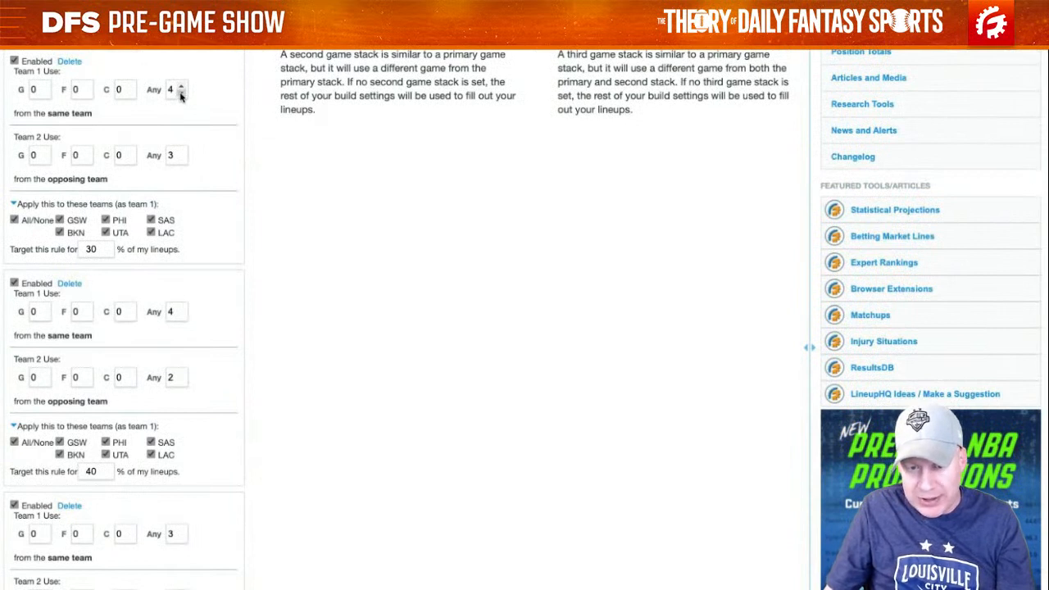
pyautogui.click(181, 95)
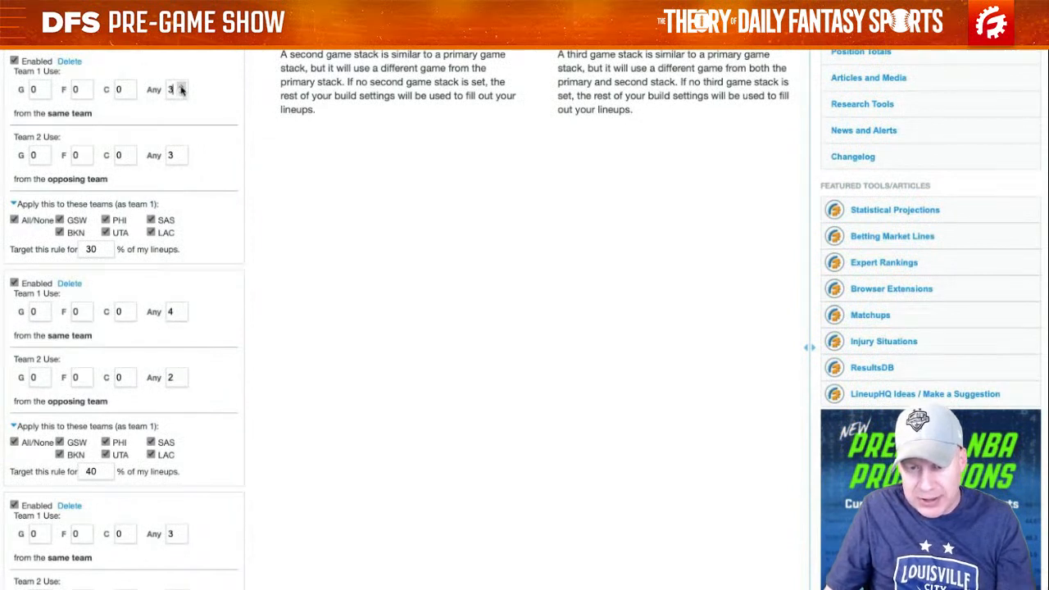
pyautogui.click(181, 152)
pyautogui.click(181, 158)
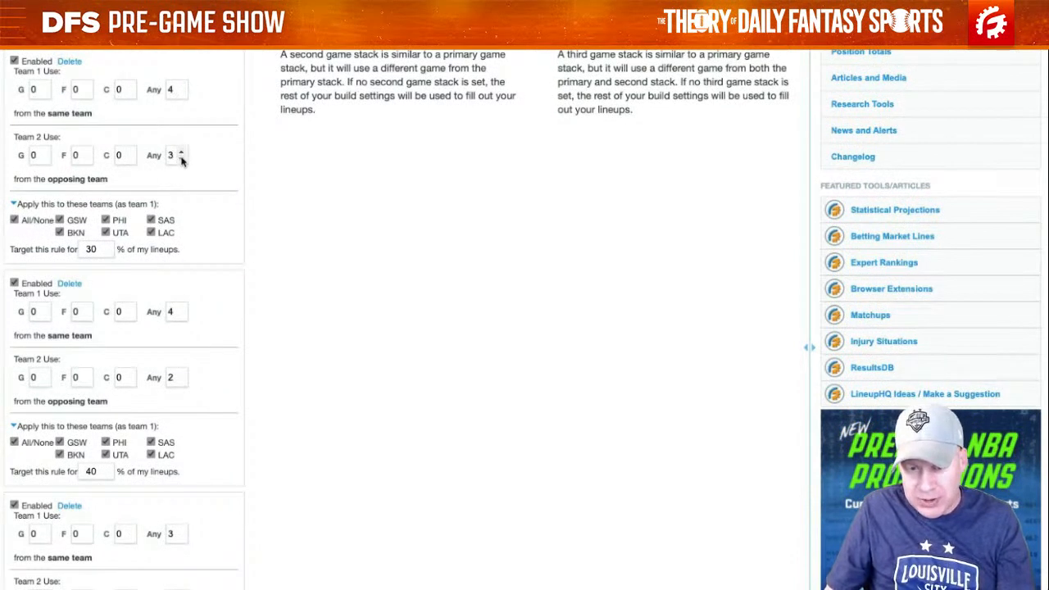
# Step: Set the second primary stack's opposing-team requirement to any 1 player
pyautogui.scroll(-1, 190, 225)
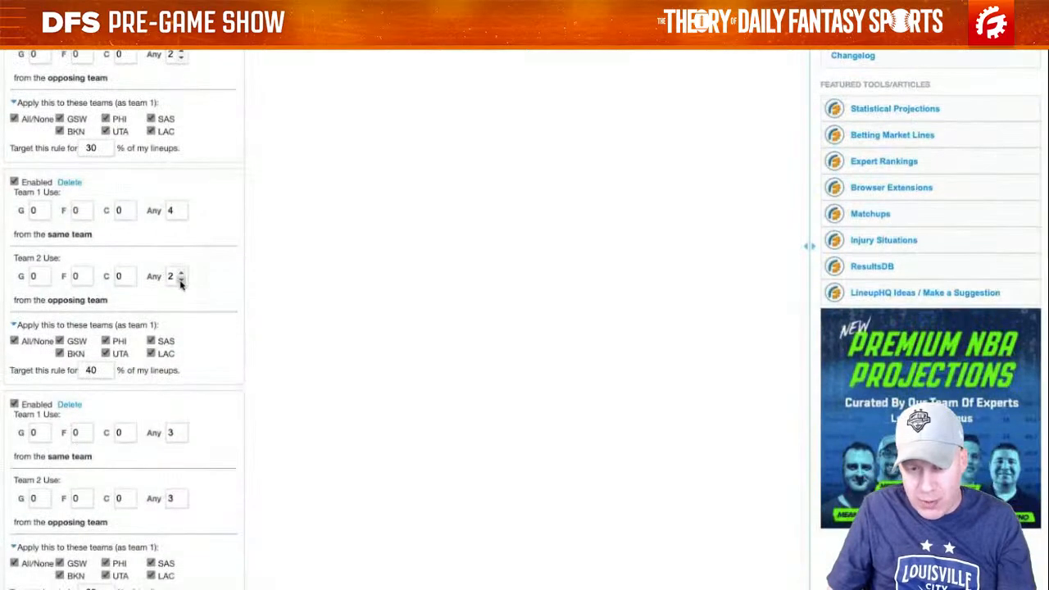
pyautogui.click(182, 281)
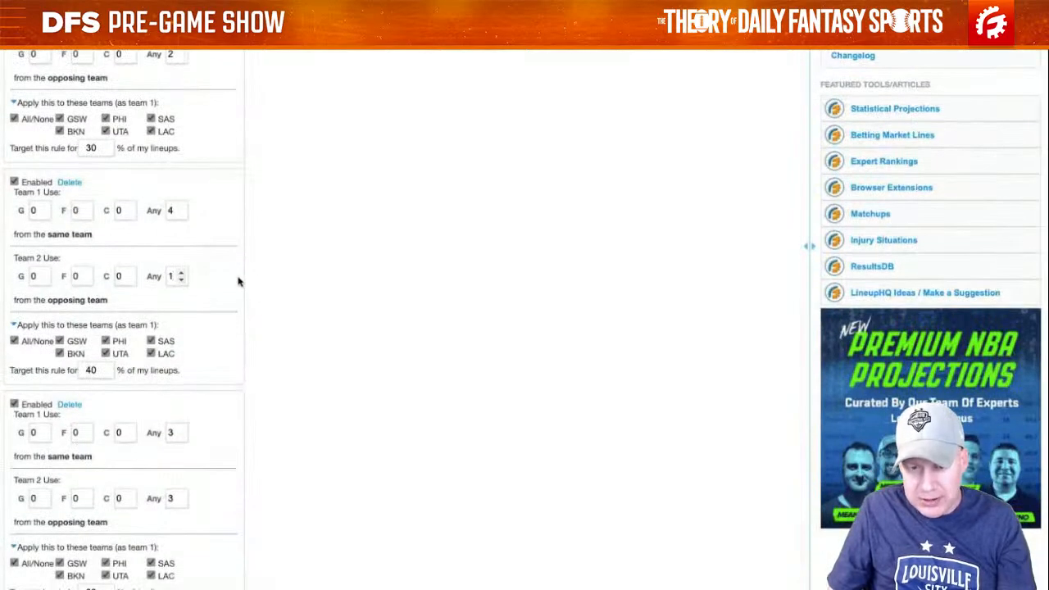
pyautogui.scroll(1, 239, 281)
pyautogui.scroll(-1, 230, 278)
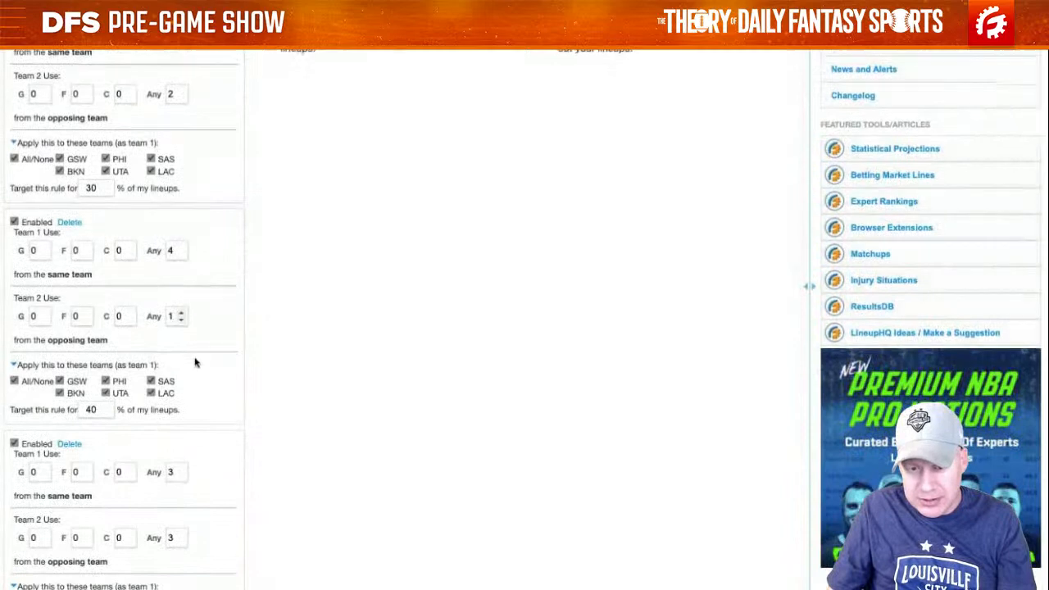
pyautogui.scroll(-1, 196, 364)
pyautogui.scroll(2, 232, 374)
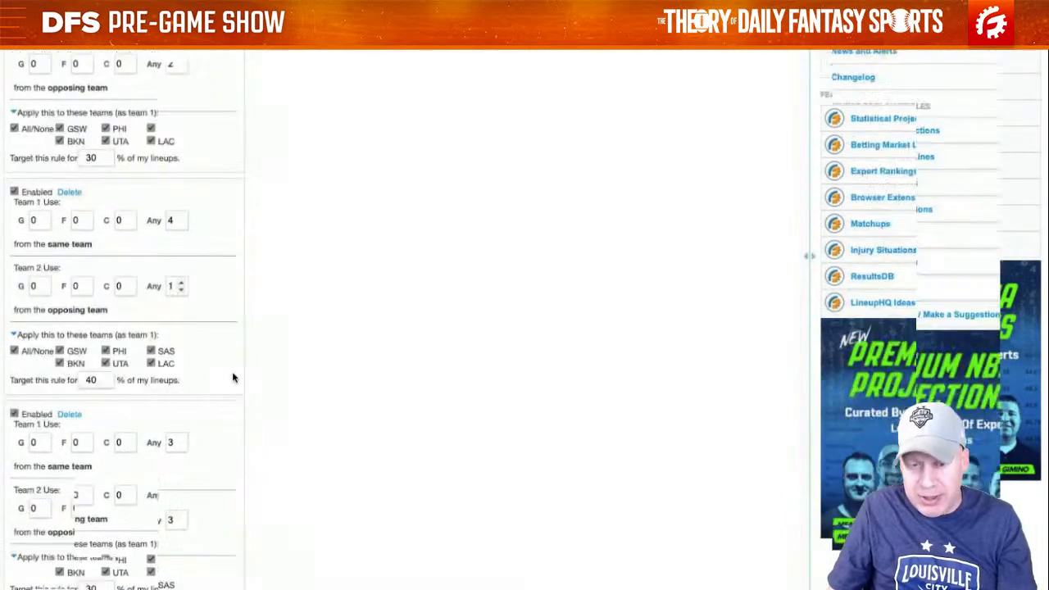
# Step: Add a second game stack using any 1 player from each team and target it for 100% of lineups
pyautogui.scroll(1, 232, 375)
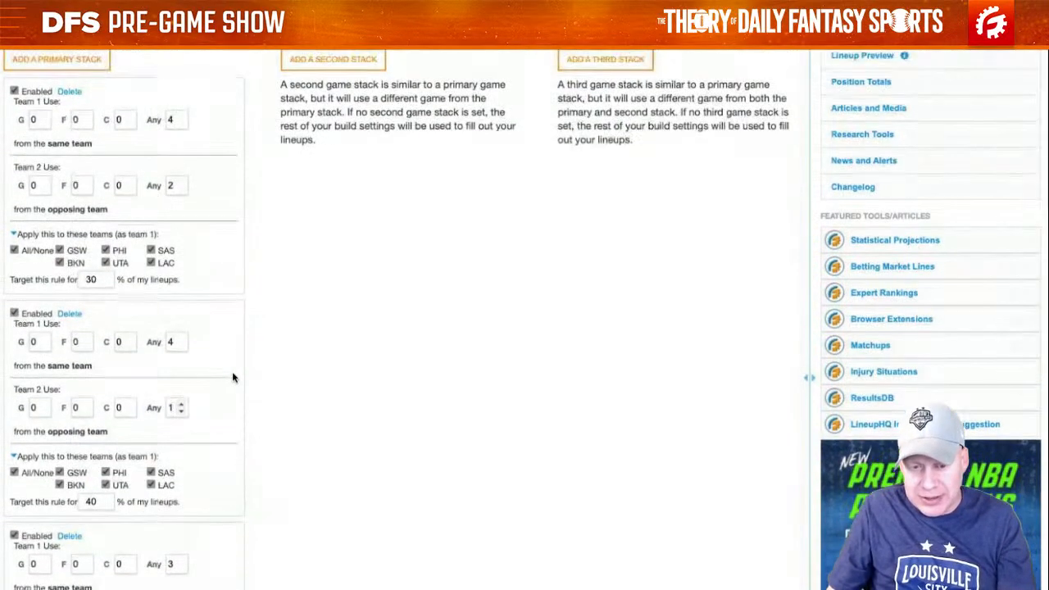
pyautogui.click(360, 85)
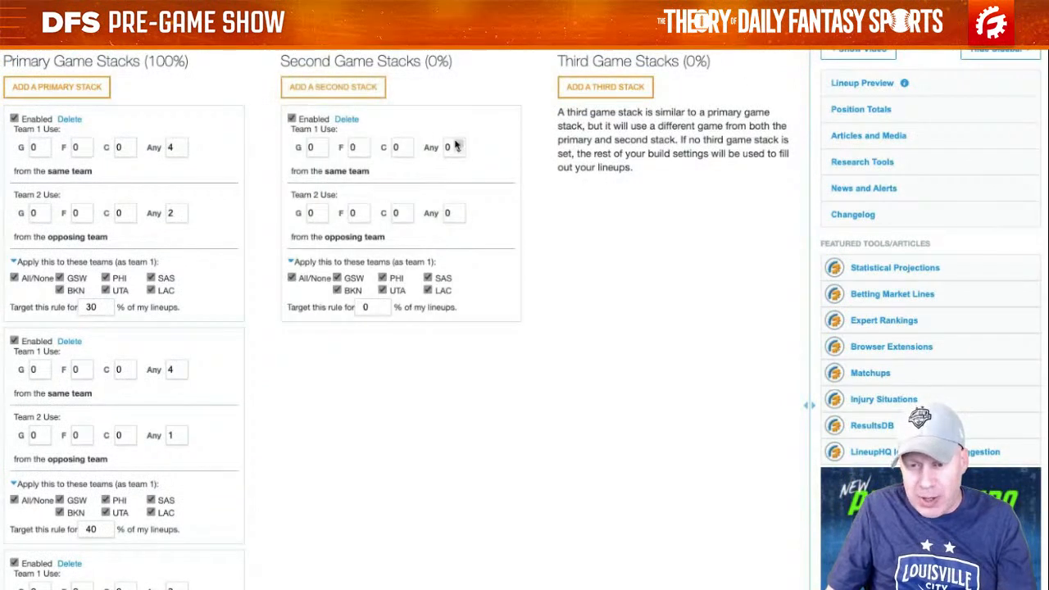
pyautogui.click(457, 144)
pyautogui.click(458, 209)
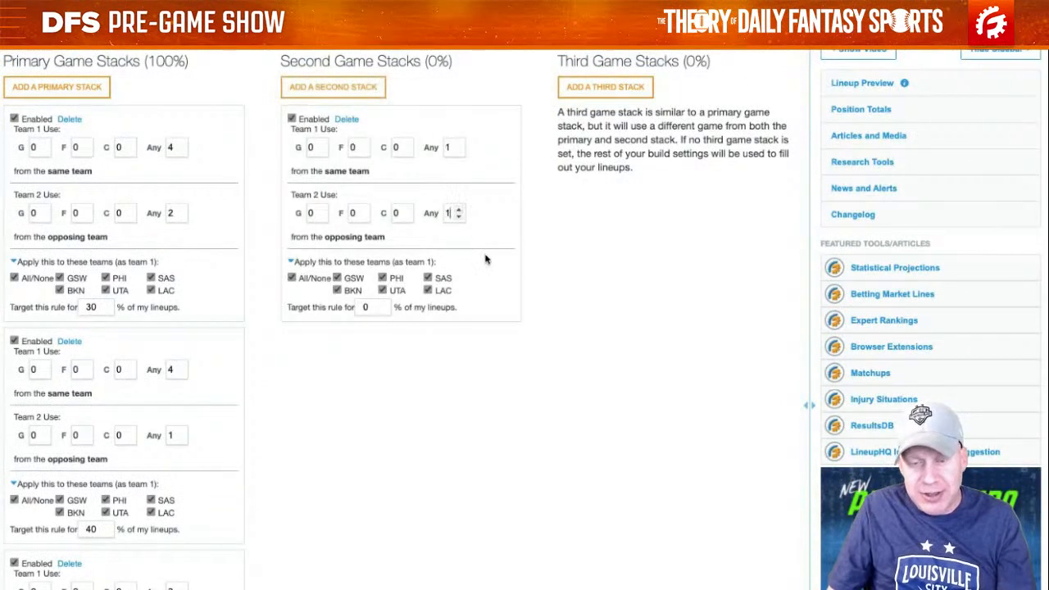
pyautogui.click(458, 144)
pyautogui.click(460, 216)
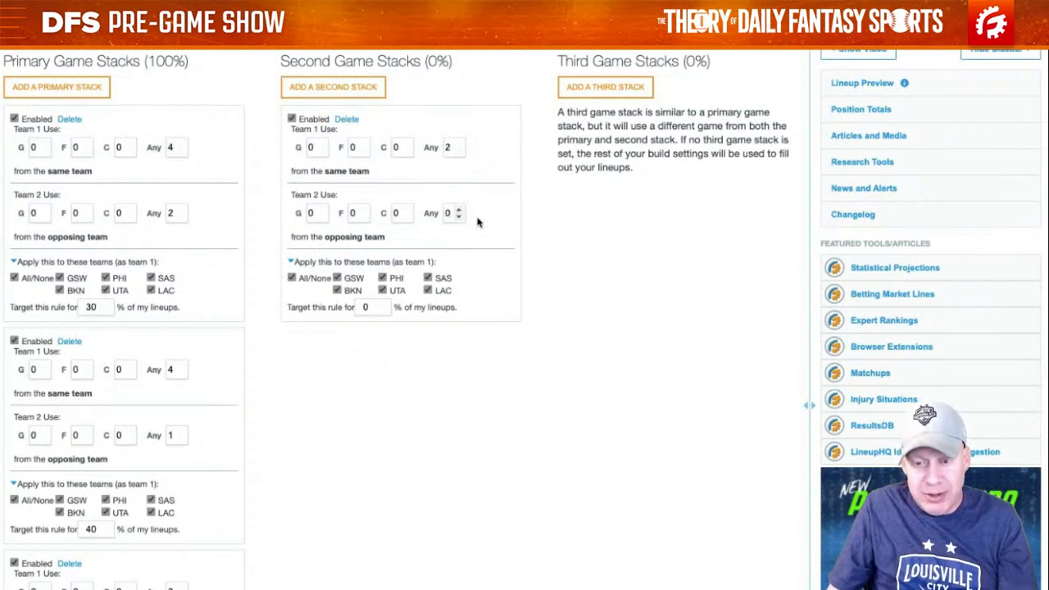
pyautogui.click(459, 210)
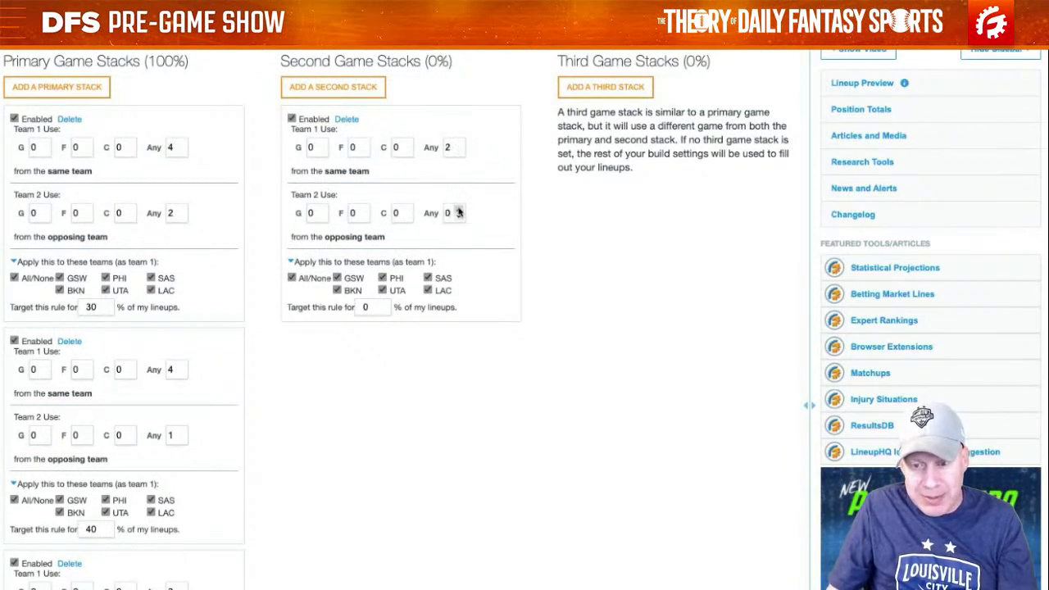
pyautogui.click(459, 153)
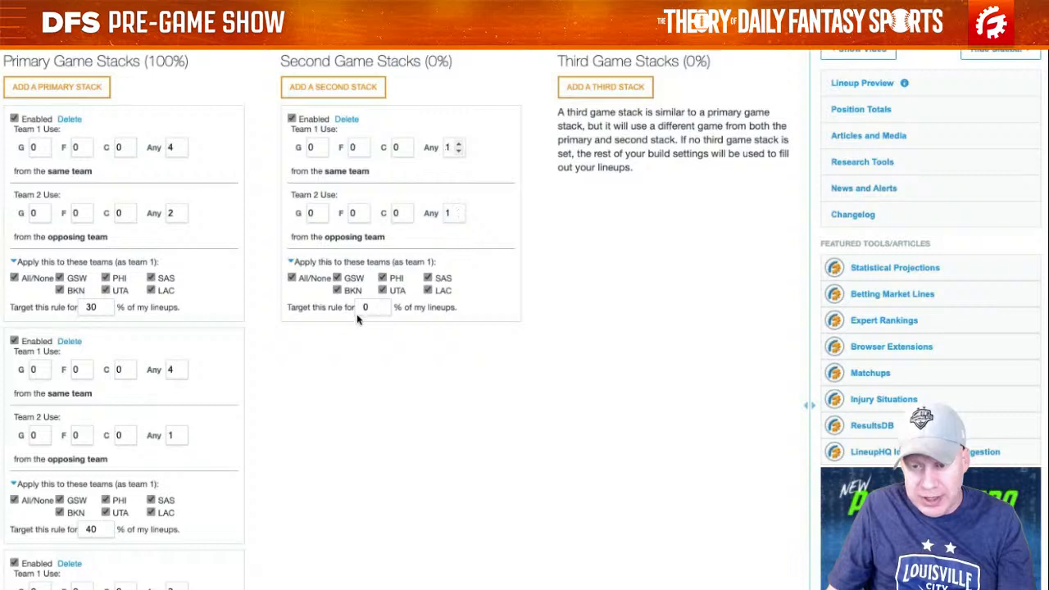
pyautogui.write('100')
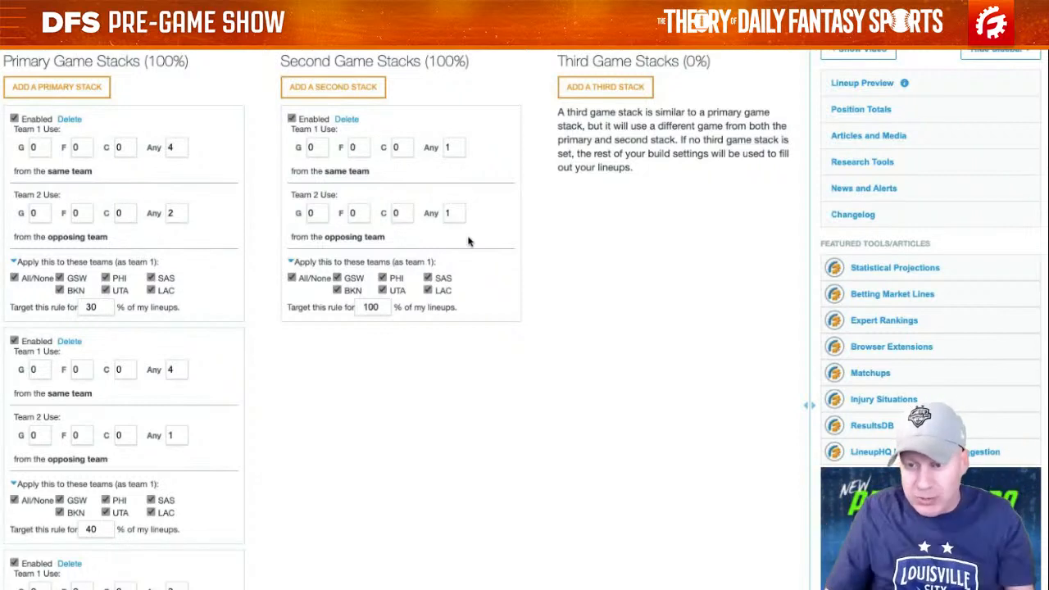
# Step: Delete the primary stack rule that pairs any 4 players with any 1 from the opposing team
pyautogui.scroll(-3, 471, 241)
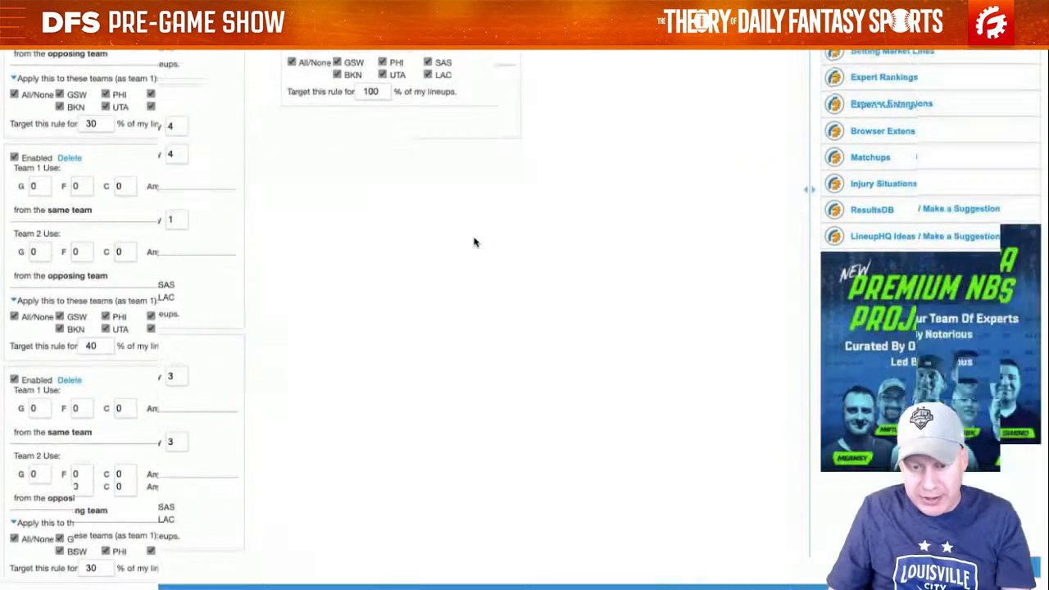
pyautogui.scroll(3, 474, 242)
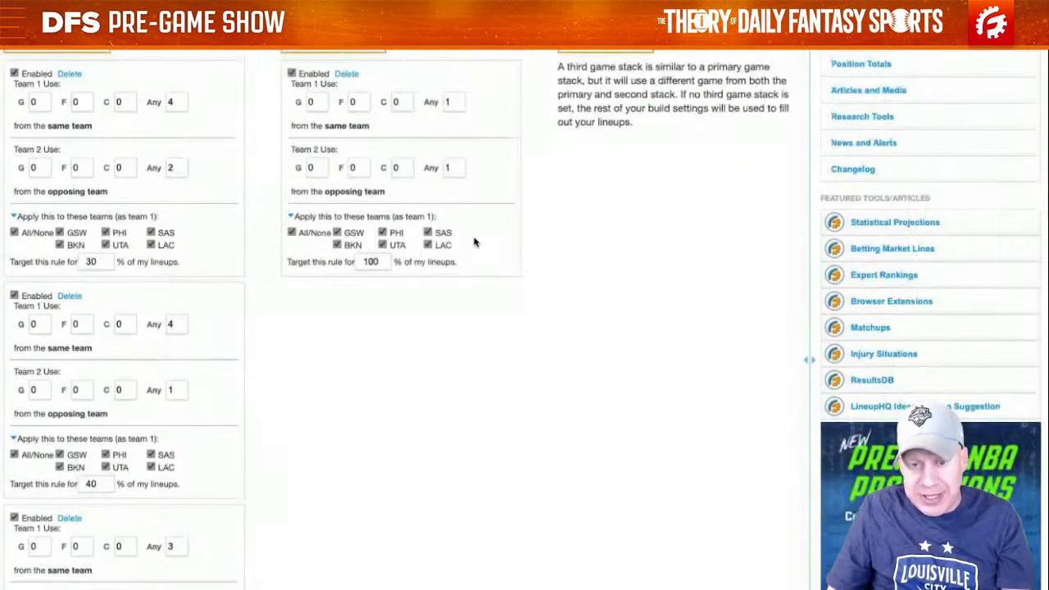
pyautogui.scroll(-2, 474, 242)
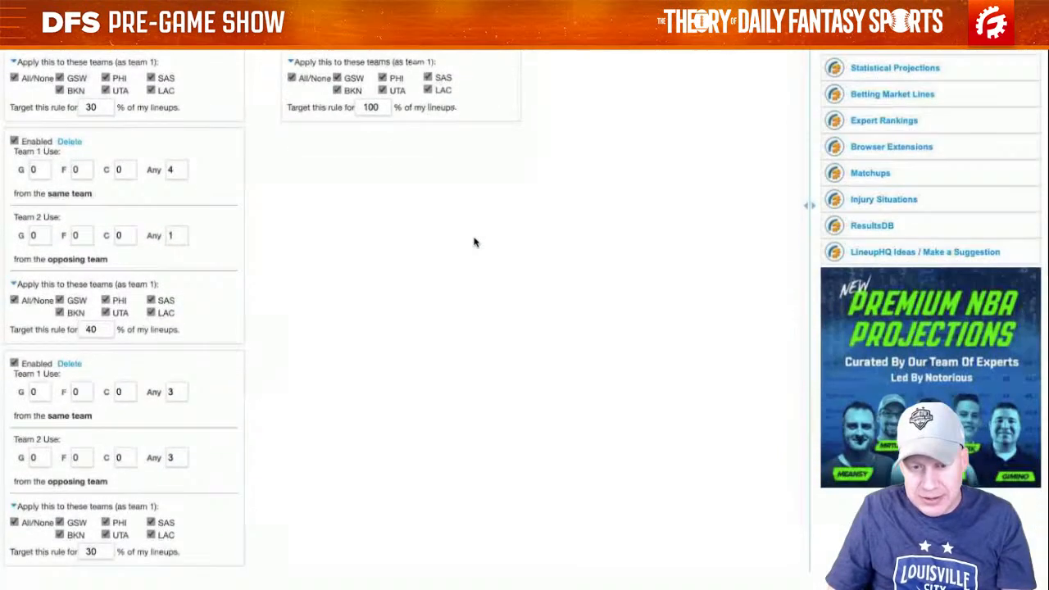
pyautogui.click(70, 142)
# Step: Set the lineup targets of the 4-and-2 and 3-and-3 primary stacks to 50% each
pyautogui.scroll(2, 386, 298)
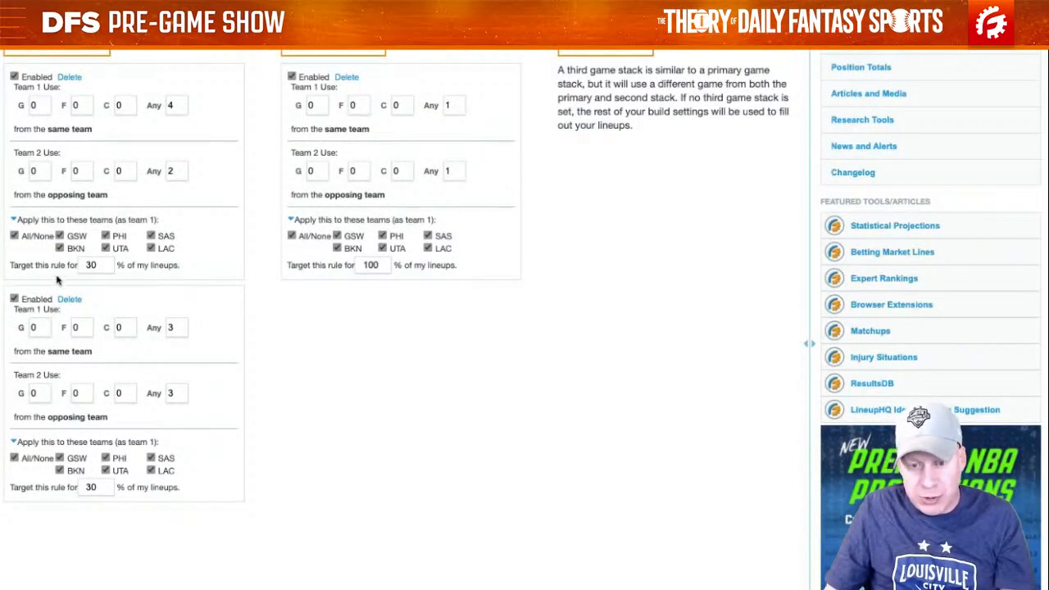
pyautogui.moveTo(99, 266); pyautogui.dragTo(68, 262)
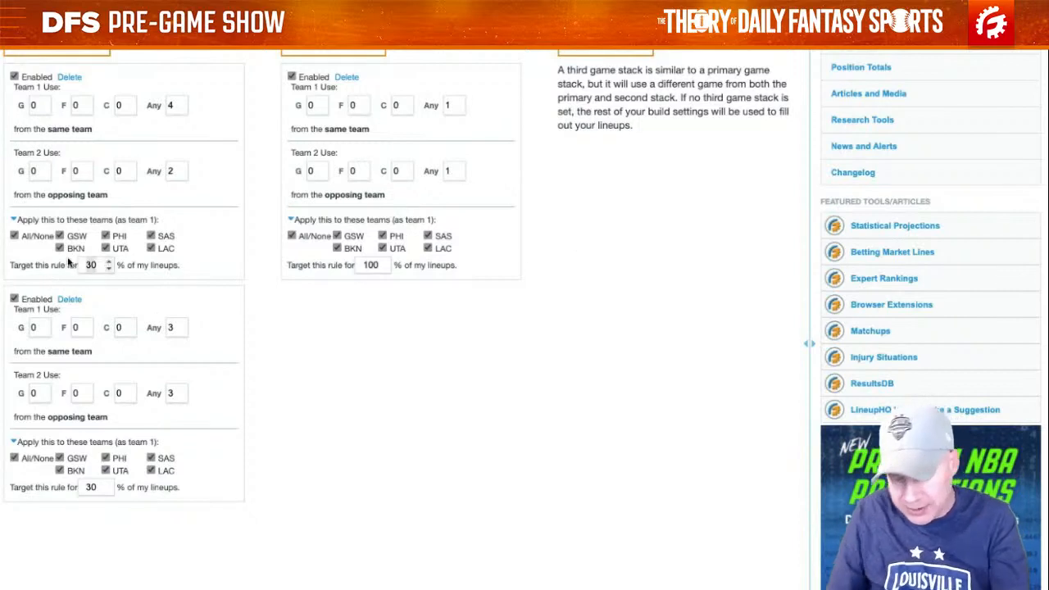
pyautogui.write('50')
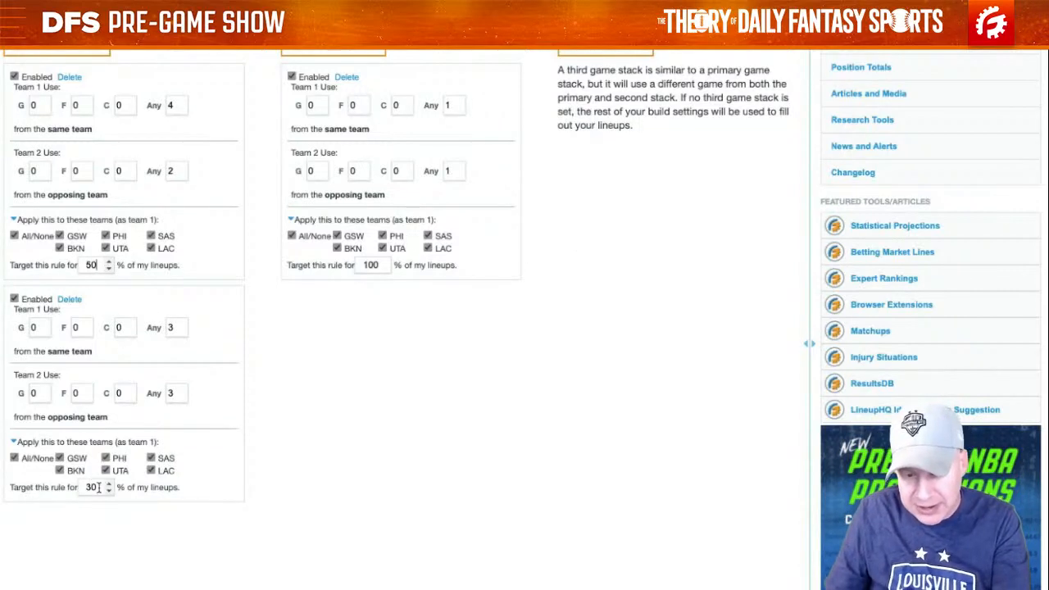
pyautogui.write('50')
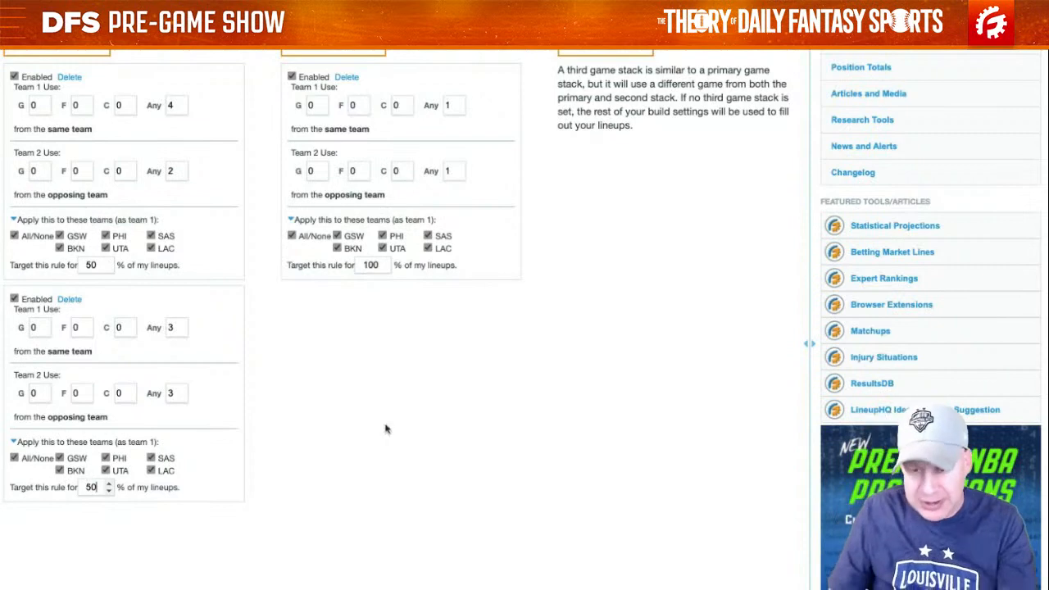
# Step: Examine the ownership and projected-point totals of Build 4's two highest-projected lineups, 56 and 15
pyautogui.scroll(1, 639, 450)
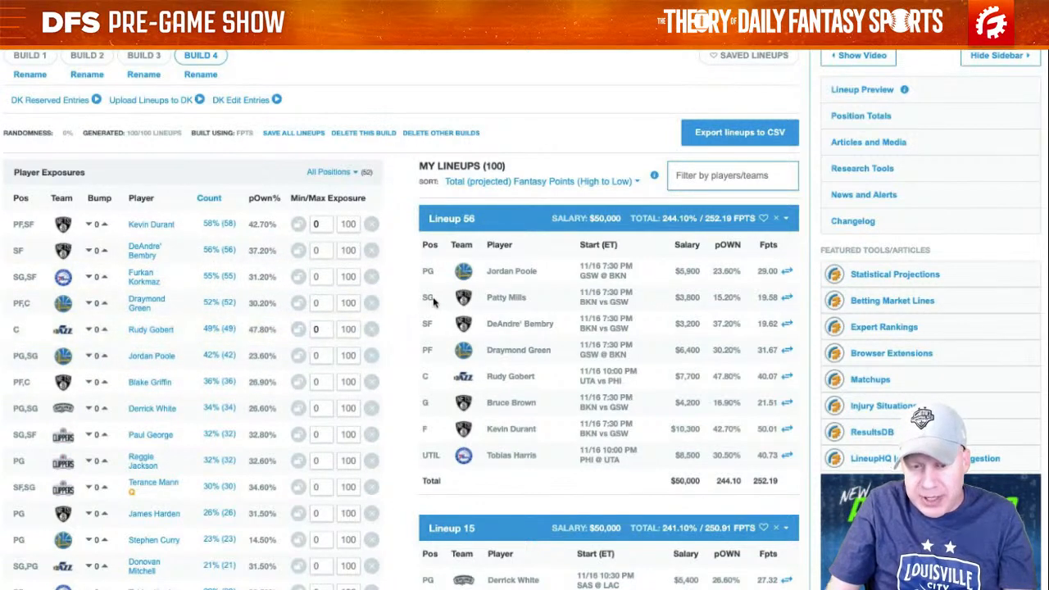
pyautogui.scroll(-1, 710, 190)
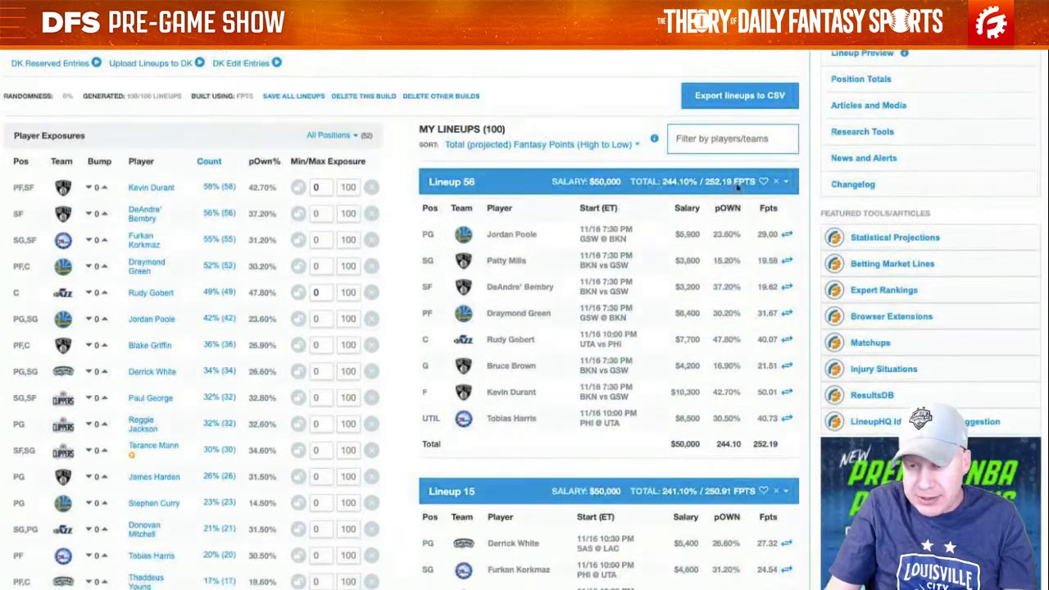
pyautogui.moveTo(721, 181); pyautogui.dragTo(704, 182)
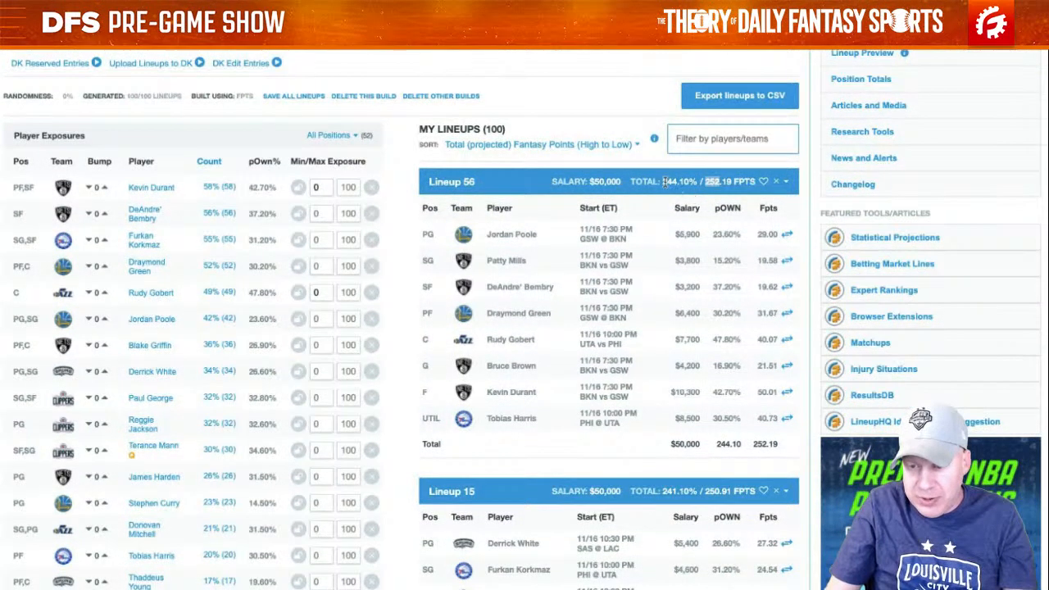
pyautogui.click(678, 182)
pyautogui.scroll(-1, 664, 200)
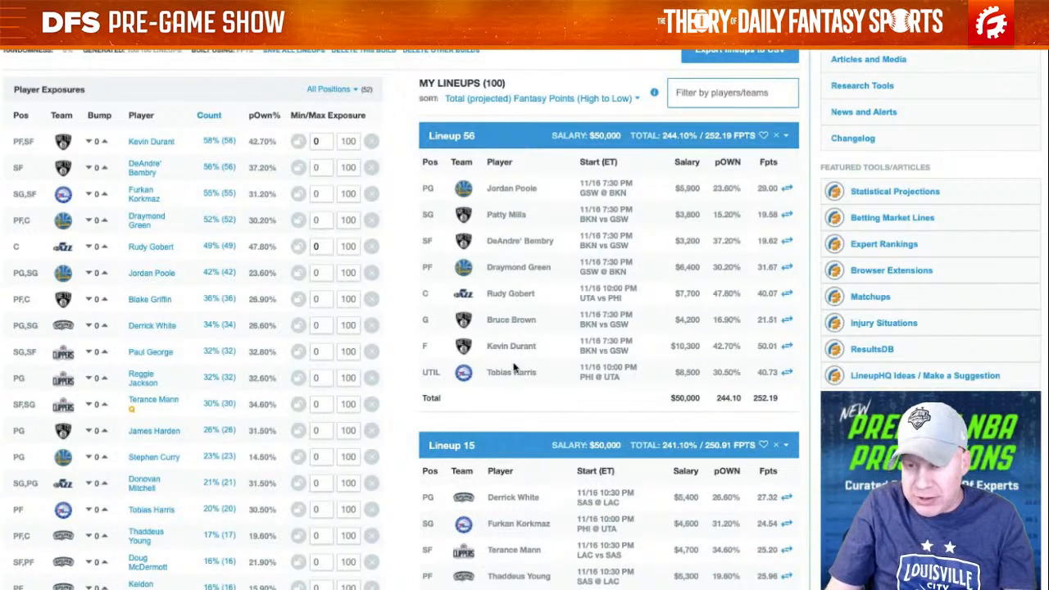
pyautogui.scroll(-3, 548, 325)
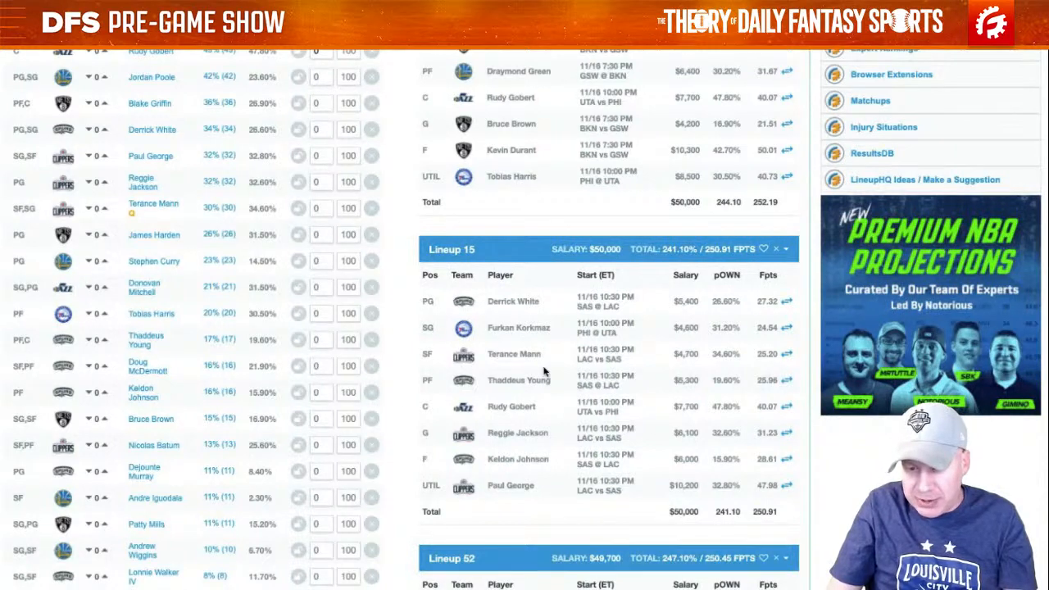
pyautogui.scroll(1, 548, 371)
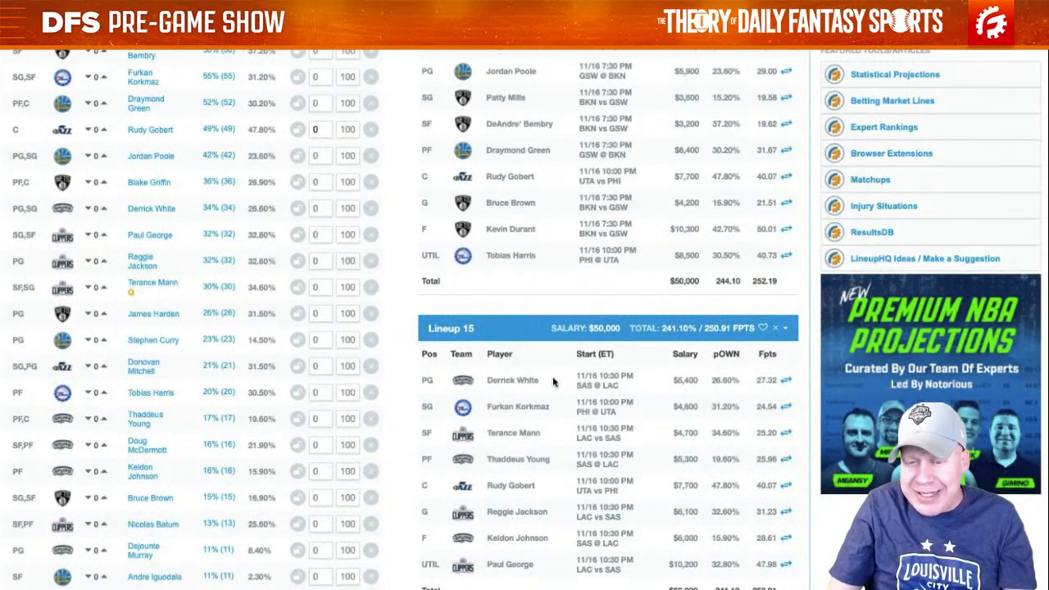
pyautogui.scroll(-1, 554, 381)
pyautogui.scroll(1, 554, 382)
pyautogui.scroll(1, 552, 382)
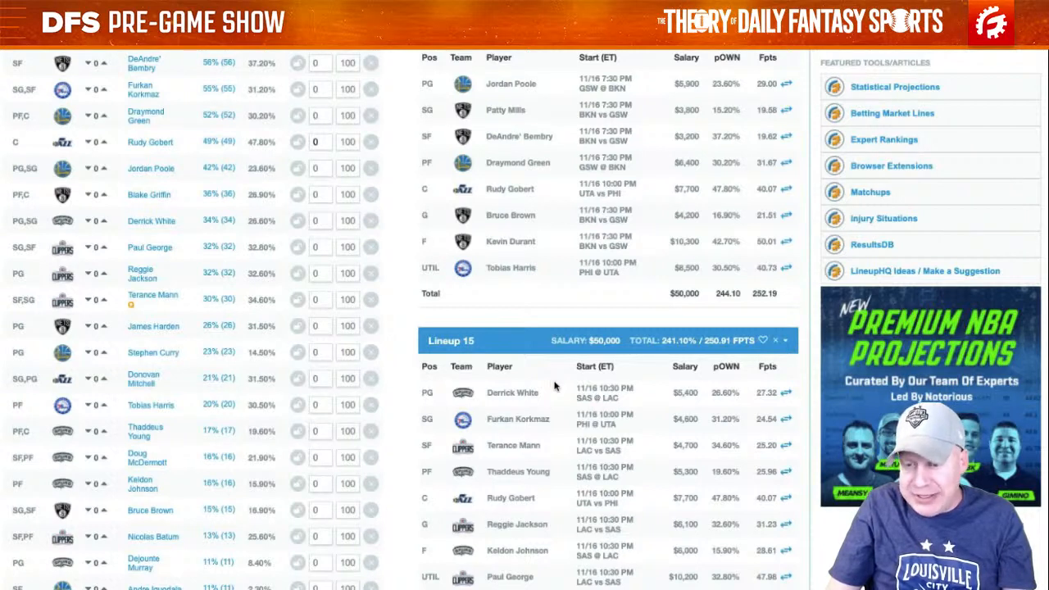
pyautogui.moveTo(667, 341); pyautogui.dragTo(699, 340)
pyautogui.click(717, 341)
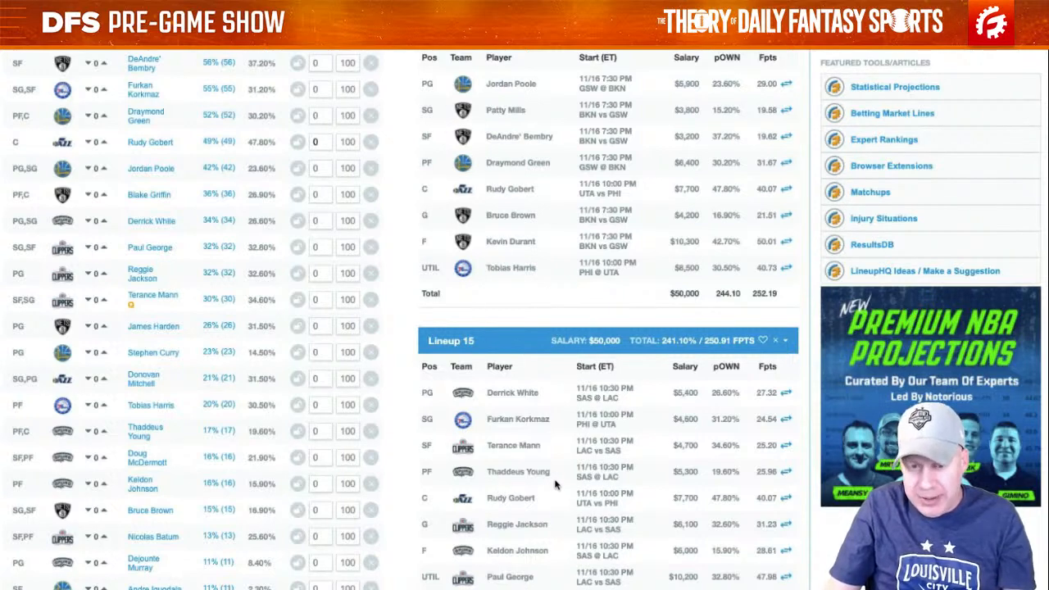
# Step: Review the game stacks, ownership and projected-point totals of Build 4's lineups 52, 8, 4 and 79
pyautogui.scroll(-4, 576, 467)
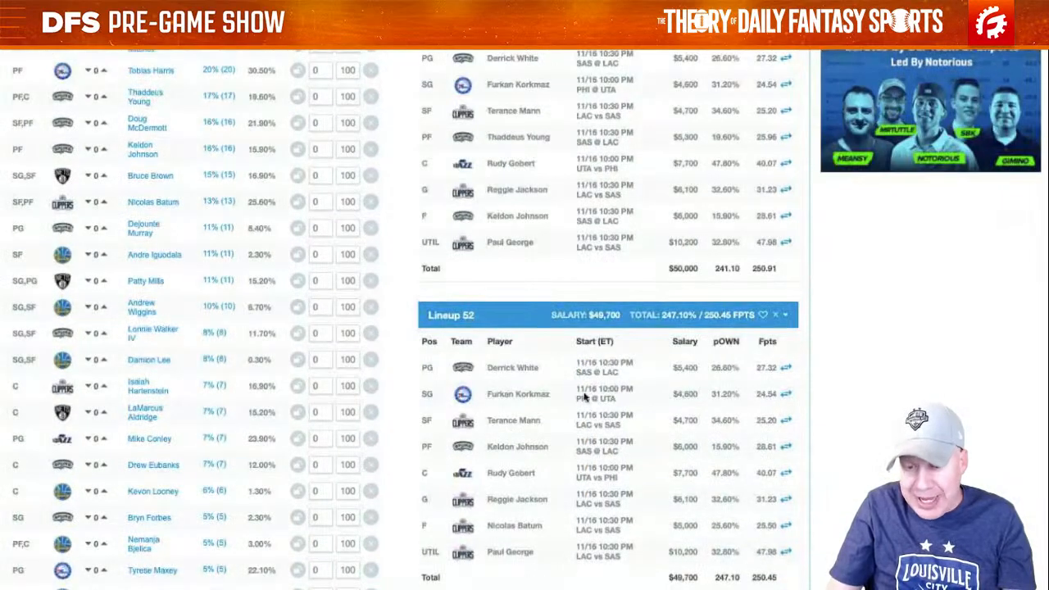
pyautogui.scroll(-4, 611, 425)
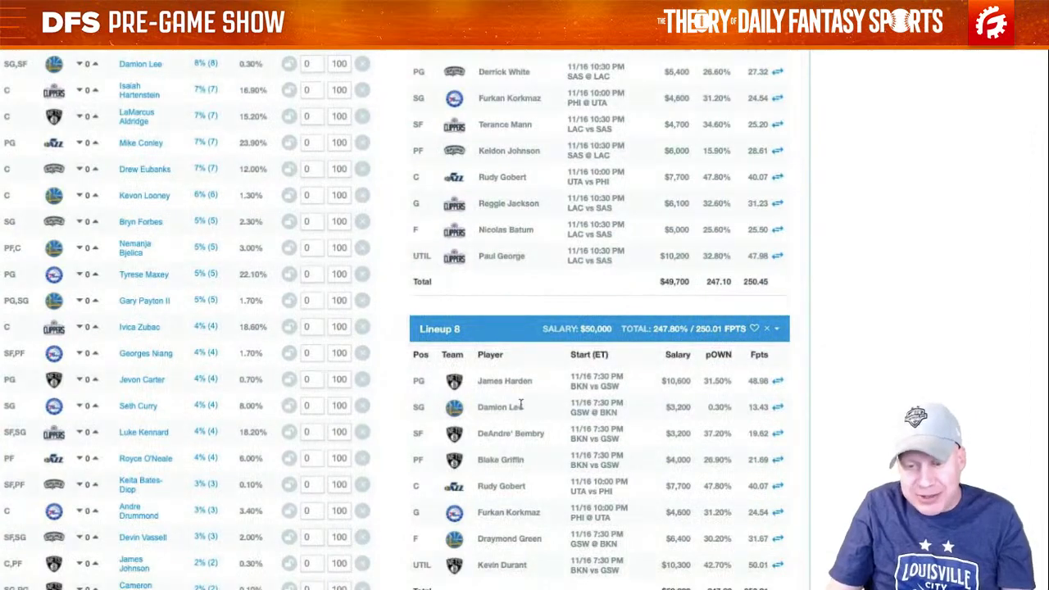
pyautogui.scroll(-1, 525, 393)
pyautogui.scroll(-1, 537, 377)
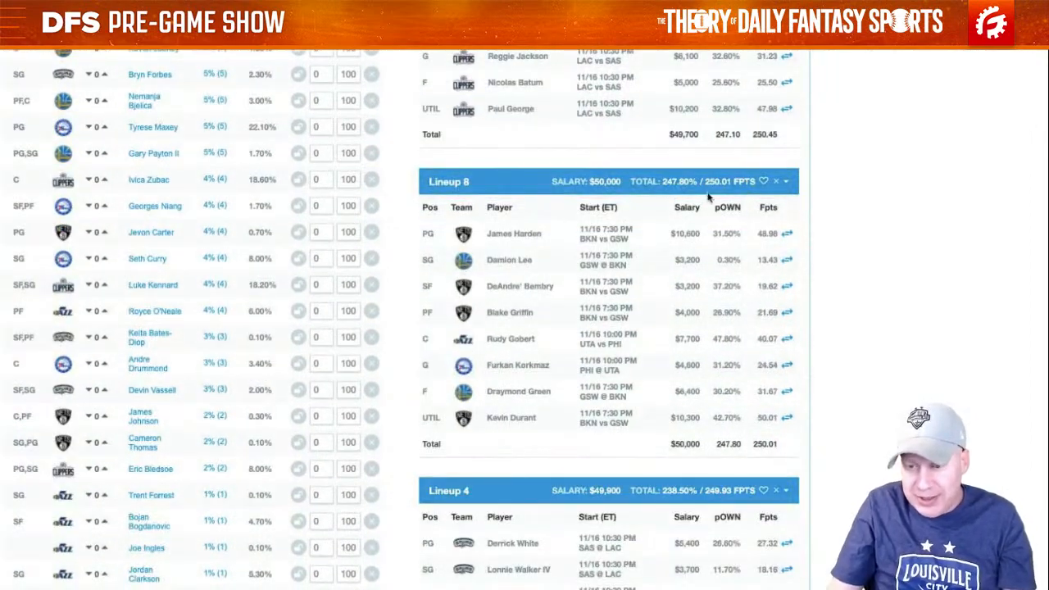
pyautogui.scroll(-2, 672, 238)
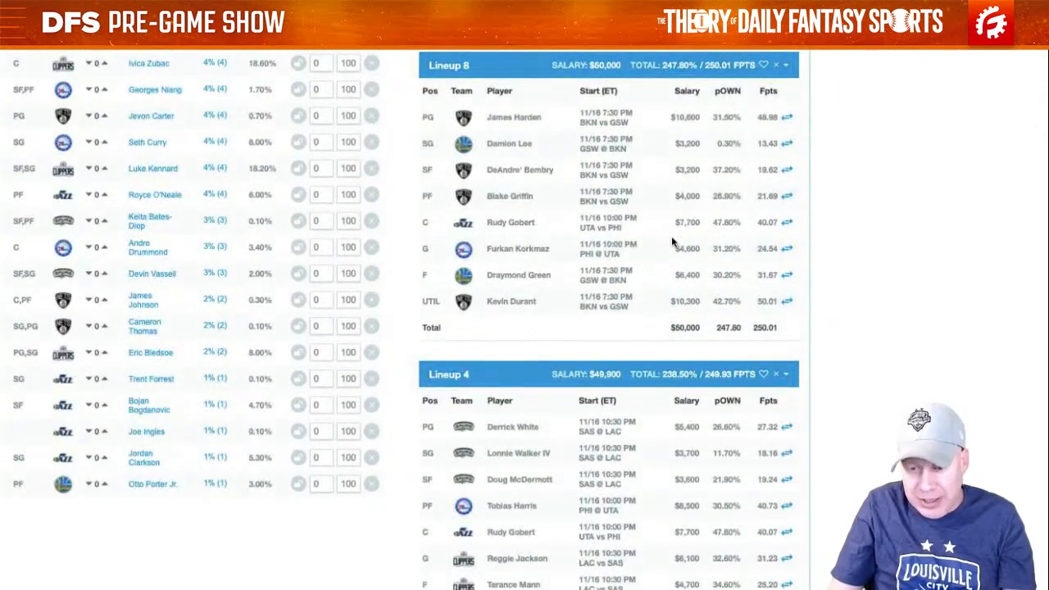
pyautogui.scroll(-1, 672, 242)
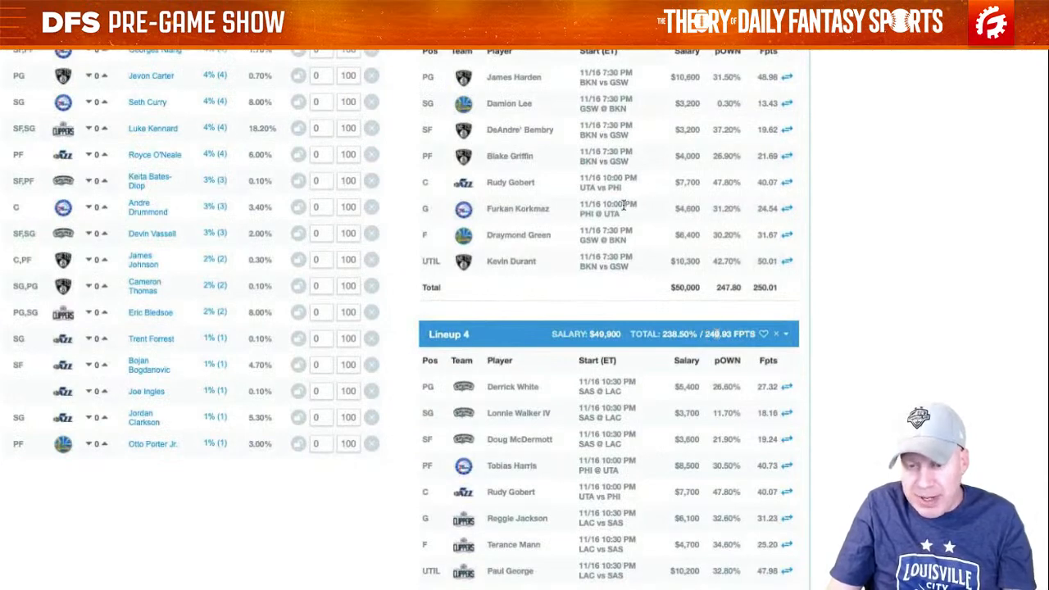
pyautogui.scroll(-5, 624, 205)
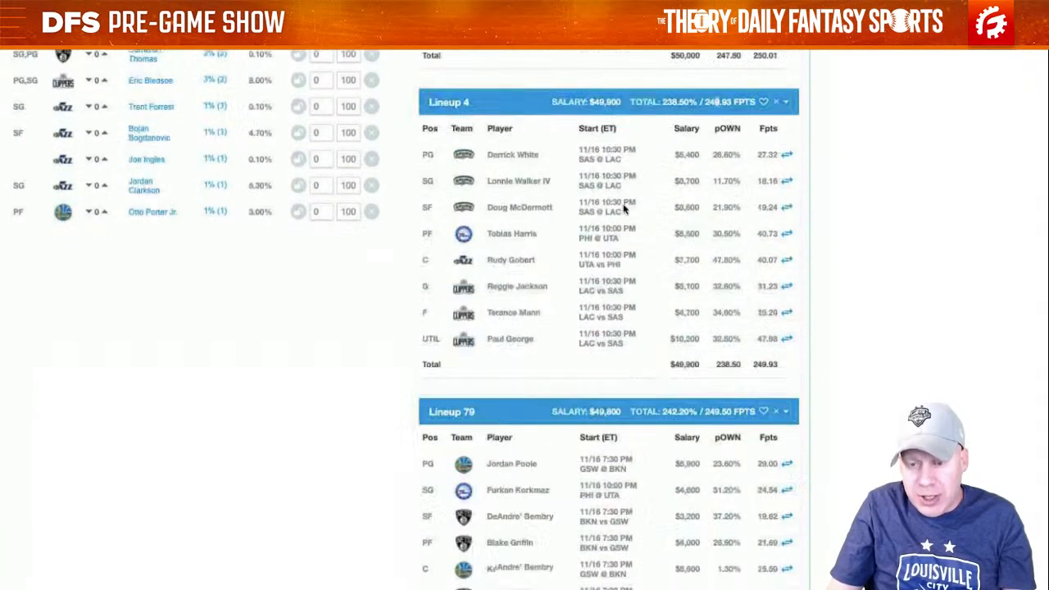
pyautogui.scroll(-1, 624, 205)
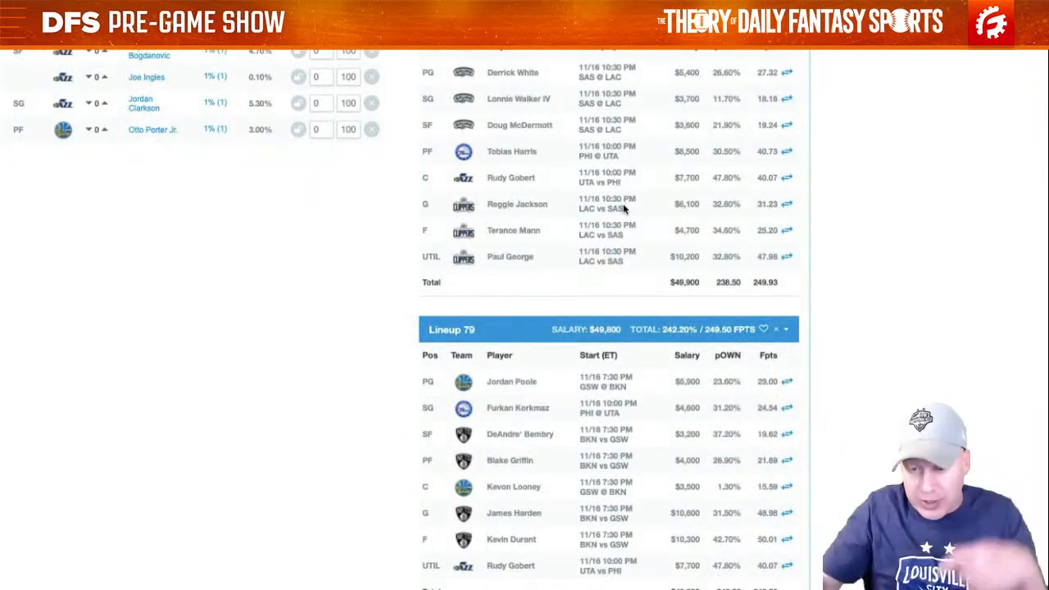
pyautogui.scroll(-1, 625, 209)
pyautogui.scroll(-1, 623, 205)
pyautogui.scroll(1, 574, 278)
pyautogui.scroll(-2, 525, 204)
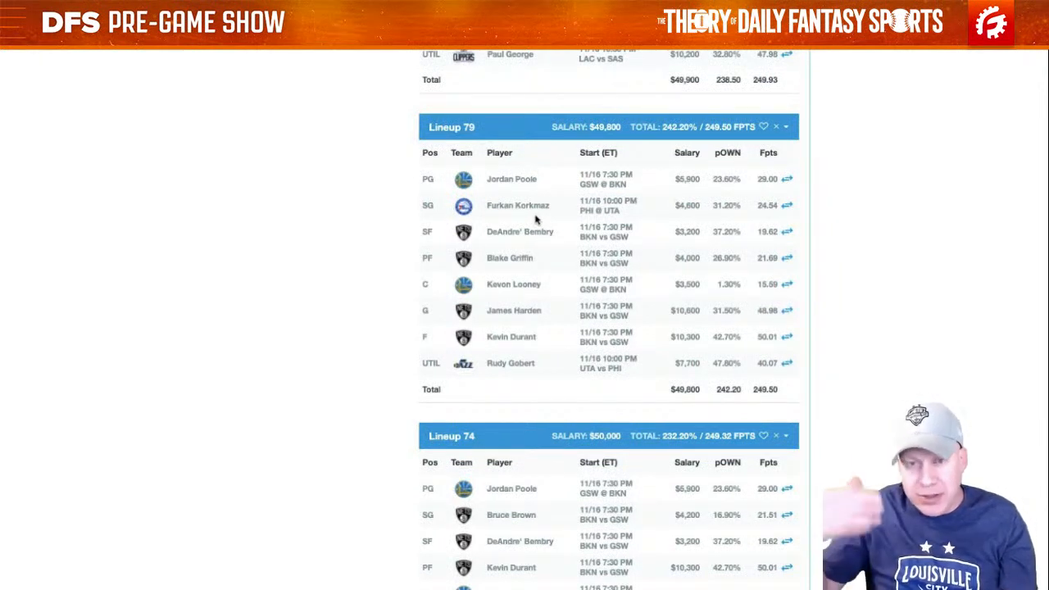
# Step: Check the game stacks and ownership totals of Build 4's lower-projected lineups, including 72, 82, 58 and 66
pyautogui.scroll(3, 537, 219)
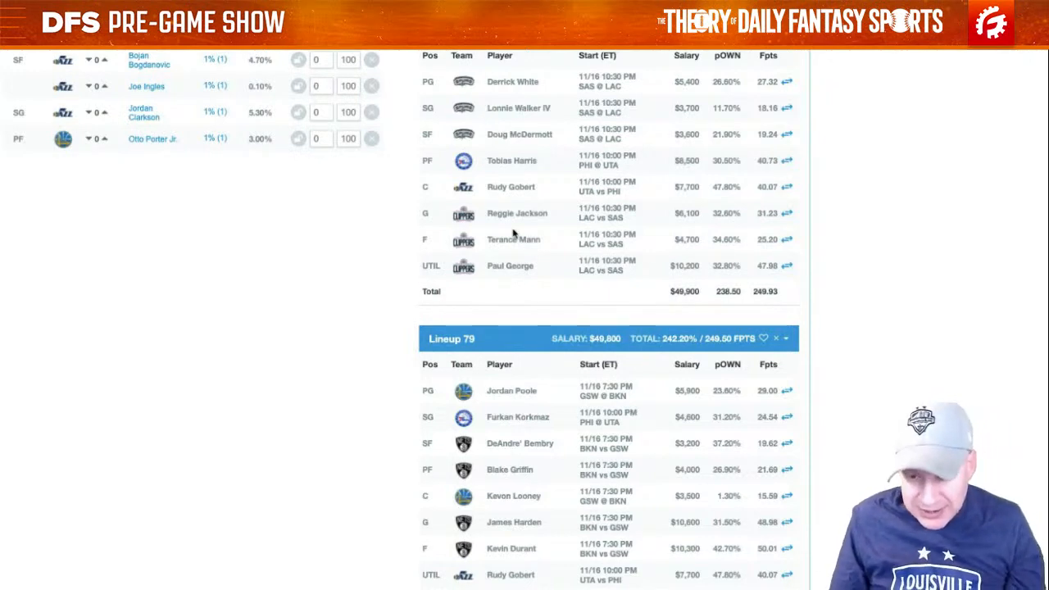
pyautogui.scroll(-15, 514, 233)
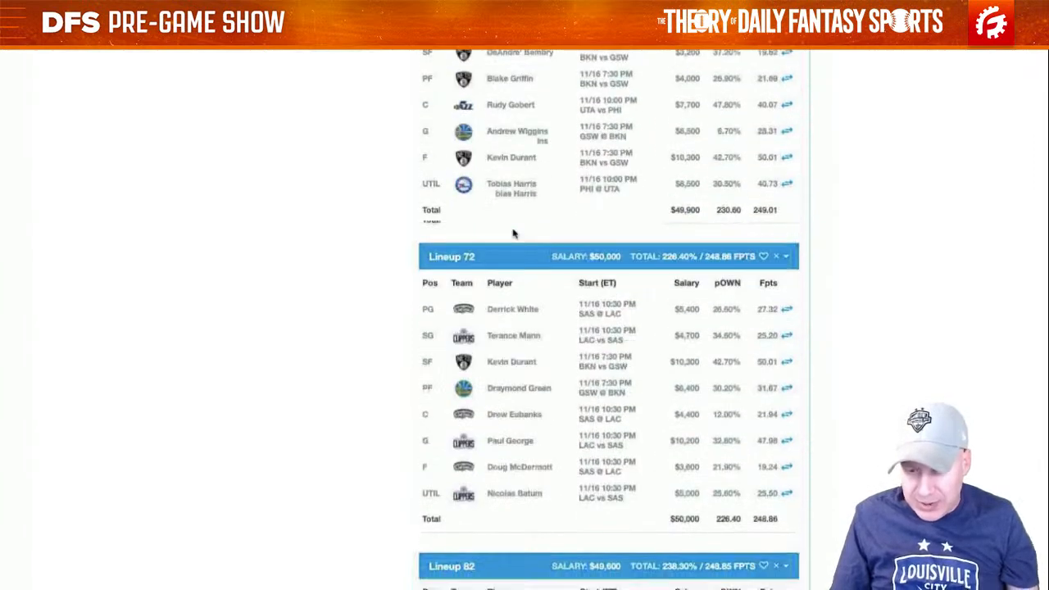
pyautogui.scroll(-6, 514, 234)
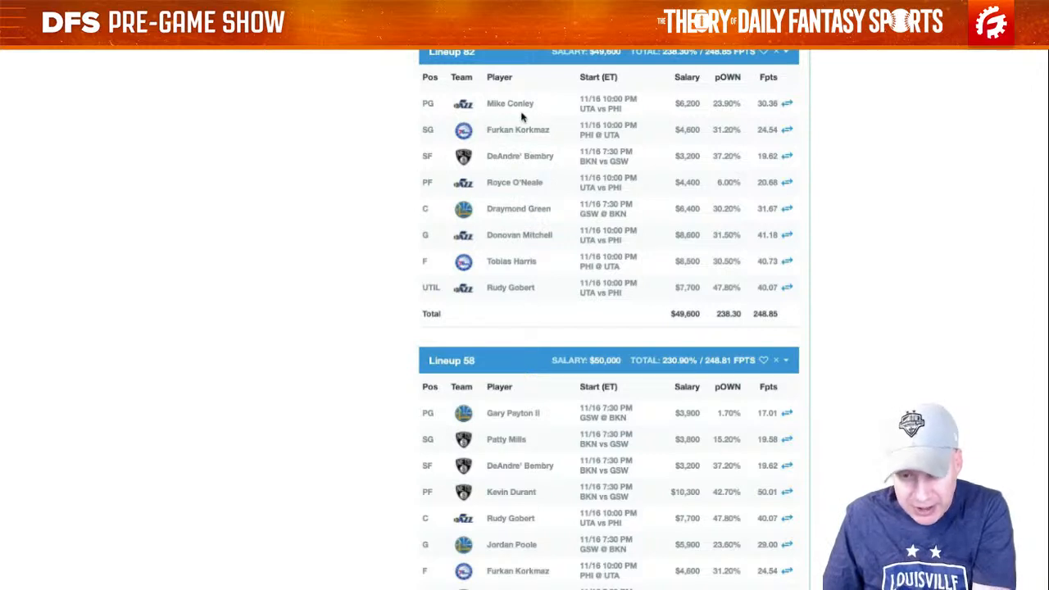
pyautogui.scroll(-4, 598, 195)
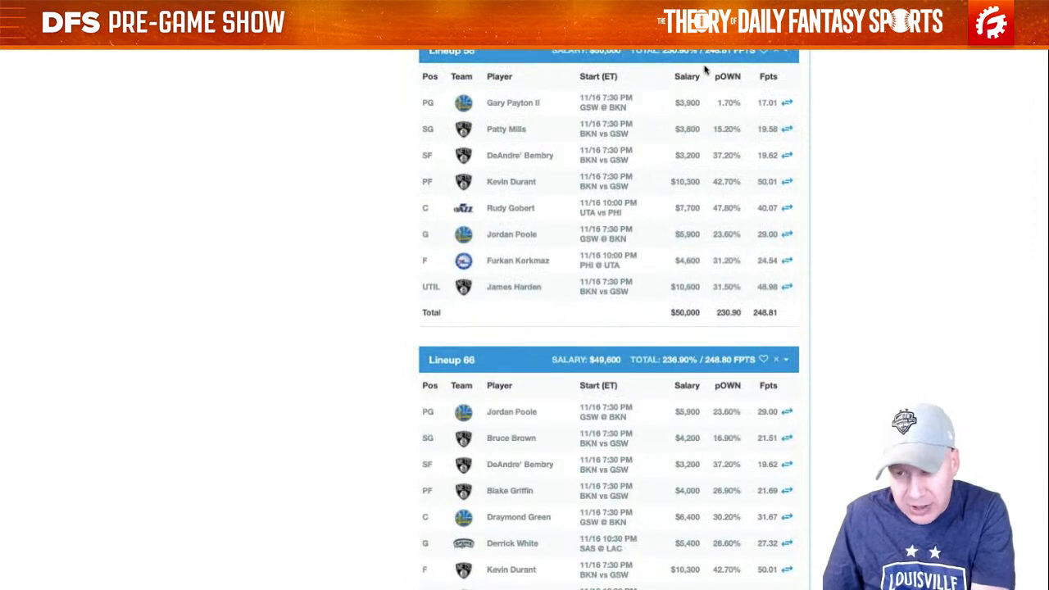
pyautogui.scroll(-8, 698, 96)
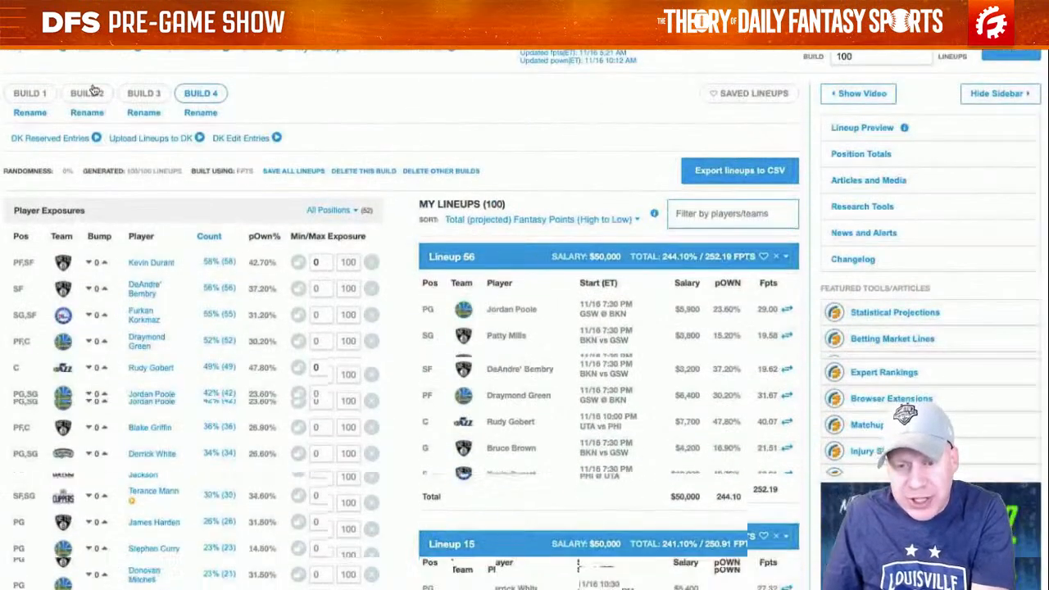
# Step: Sort the player pool by RGV
pyautogui.scroll(-1, 574, 205)
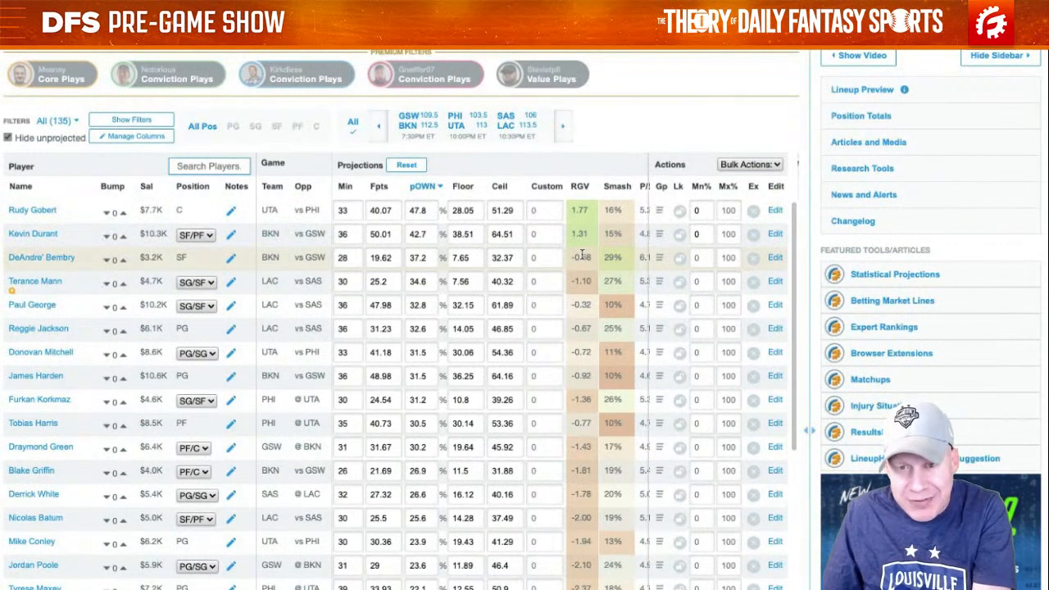
pyautogui.click(580, 187)
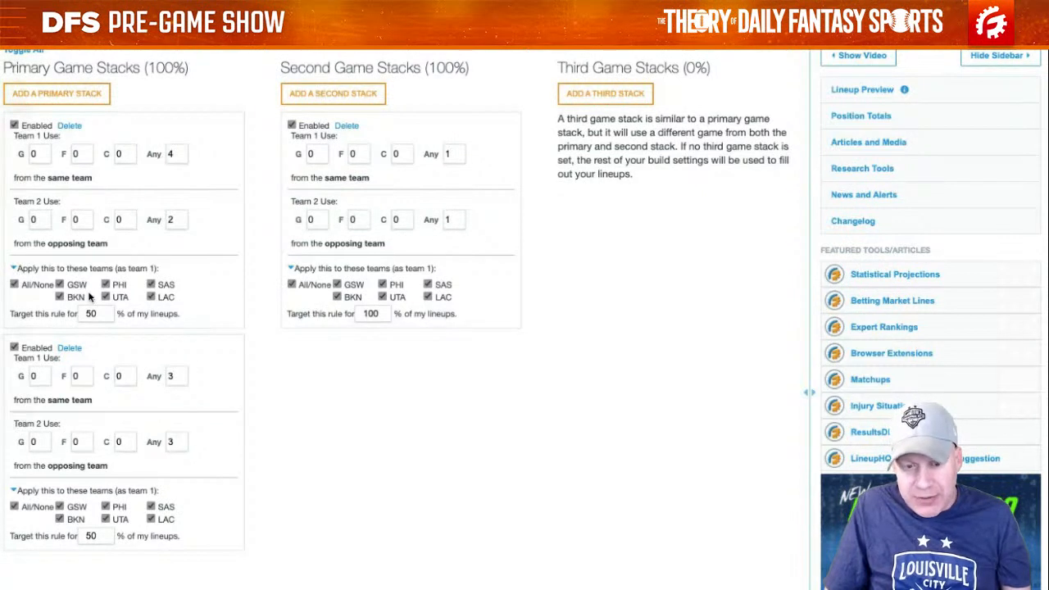
# Step: Restrict the 4-and-2 primary stack to UTA as team 1 and set that team's any-player count to 0
pyautogui.click(14, 284)
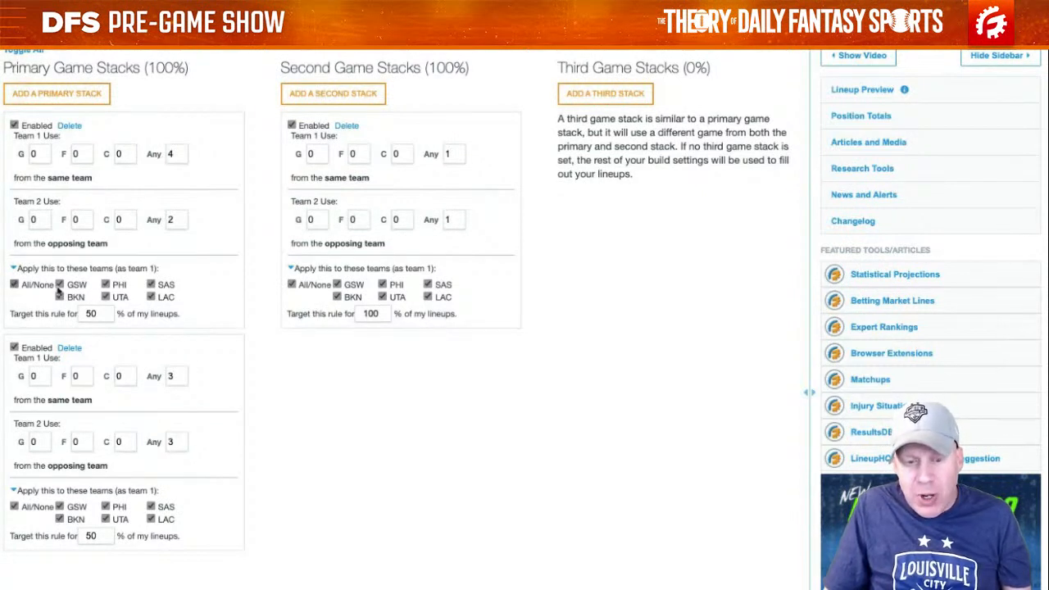
pyautogui.click(105, 298)
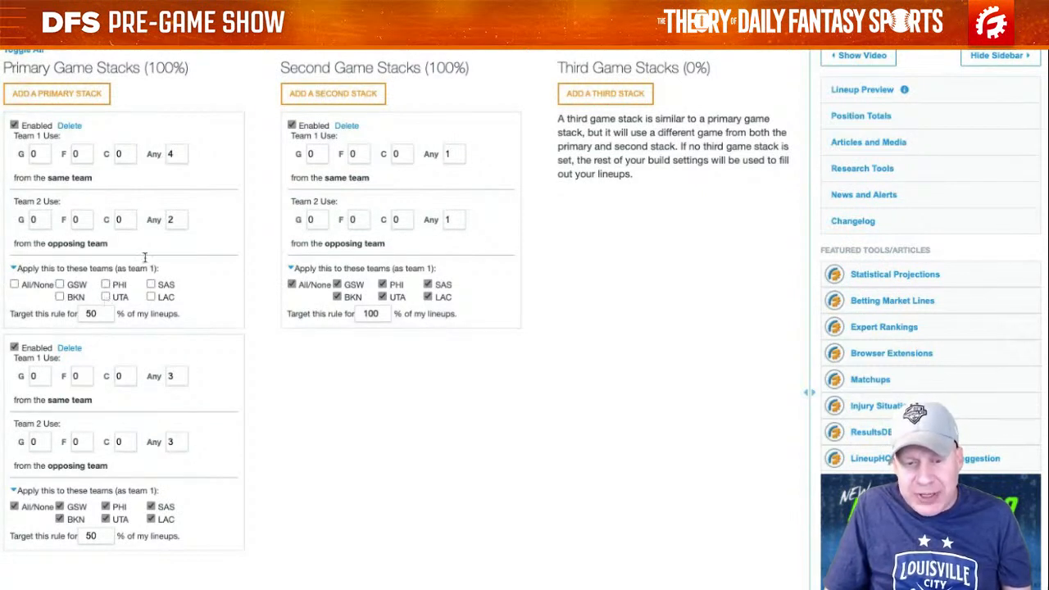
pyautogui.click(181, 161)
pyautogui.click(181, 161)
pyautogui.click(182, 160)
pyautogui.click(181, 161)
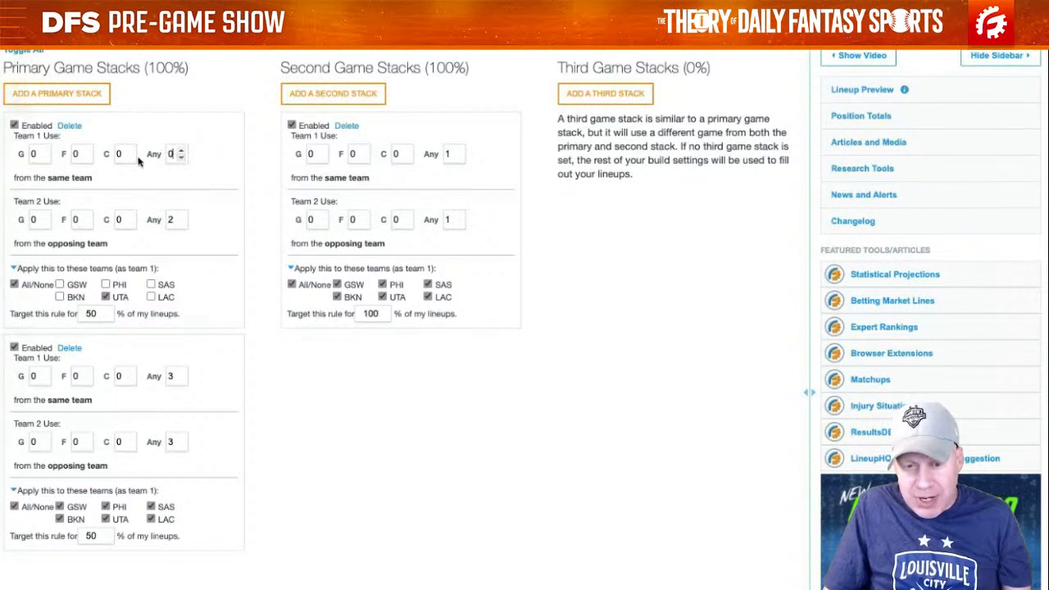
# Step: Try requiring 1 center from team 1 in the UTA primary stack
pyautogui.click(130, 151)
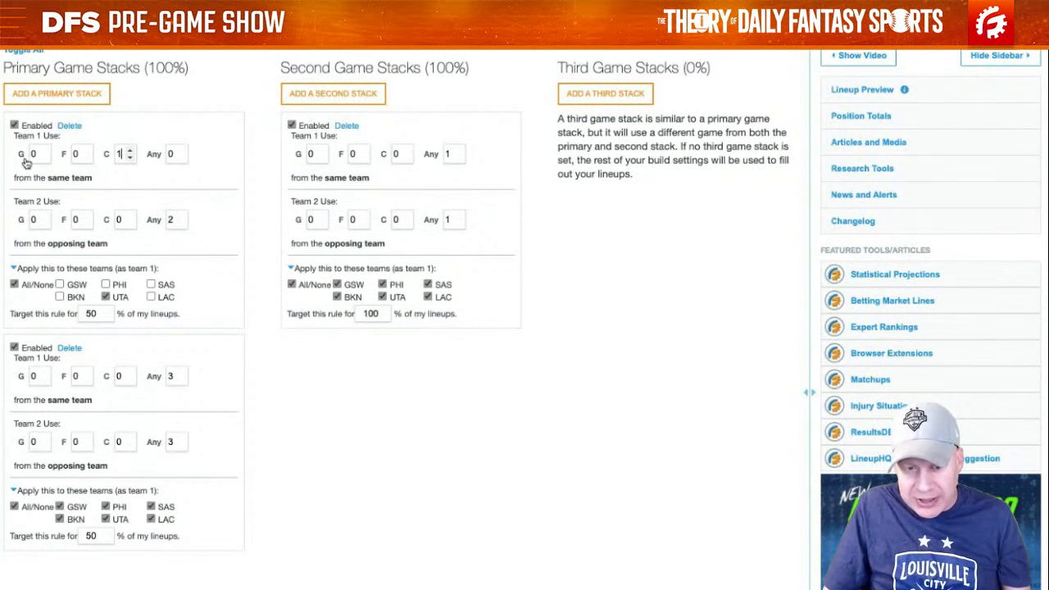
pyautogui.click(130, 156)
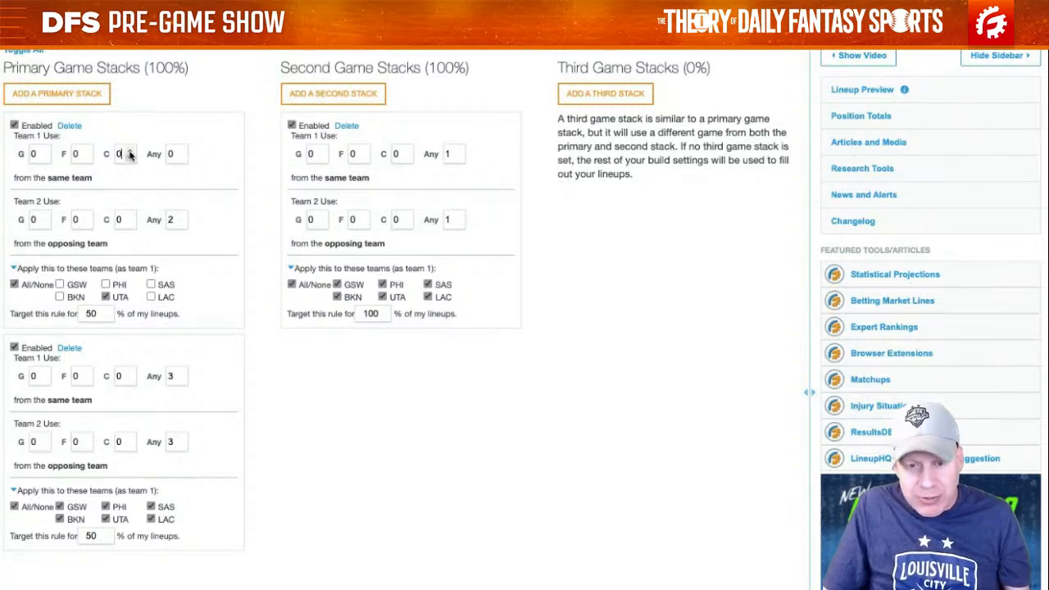
pyautogui.click(130, 152)
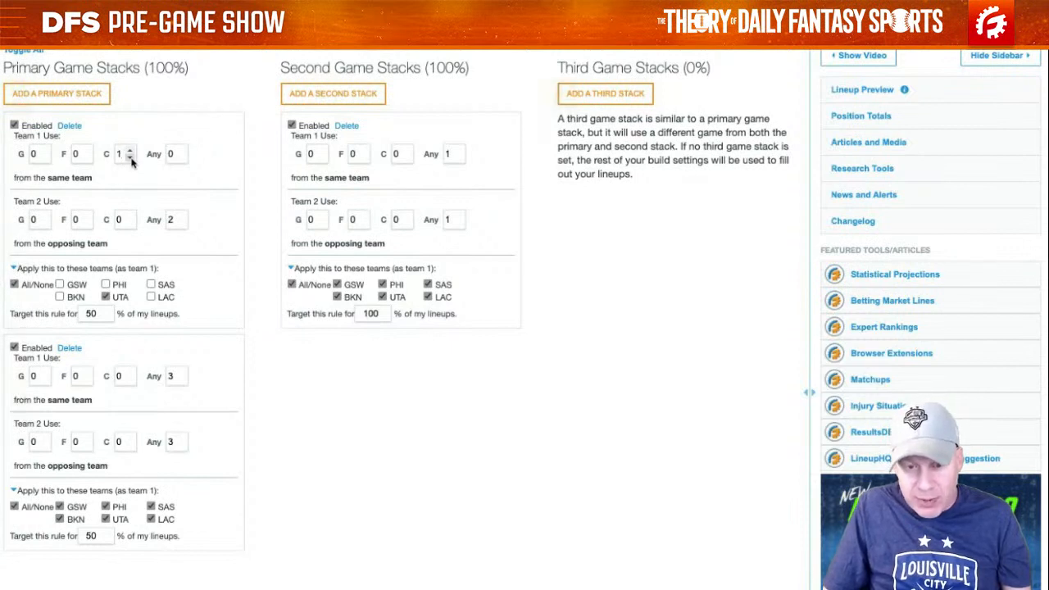
pyautogui.click(130, 160)
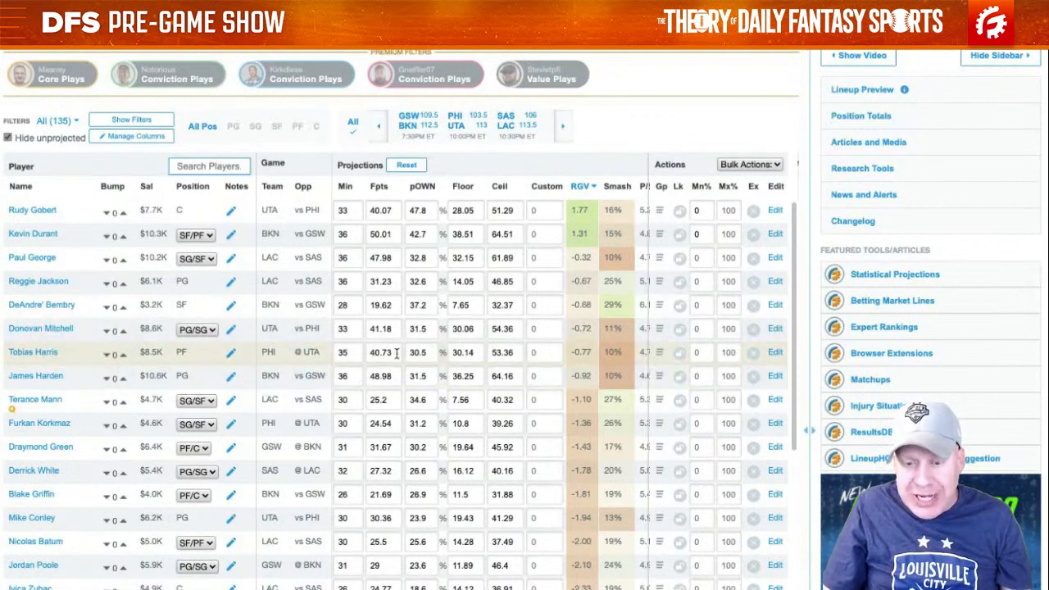
# Step: Set Donovan Mitchell's projected fantasy points to 56 and compare them with Tobias Harris's projection
pyautogui.moveTo(372, 352); pyautogui.dragTo(397, 353)
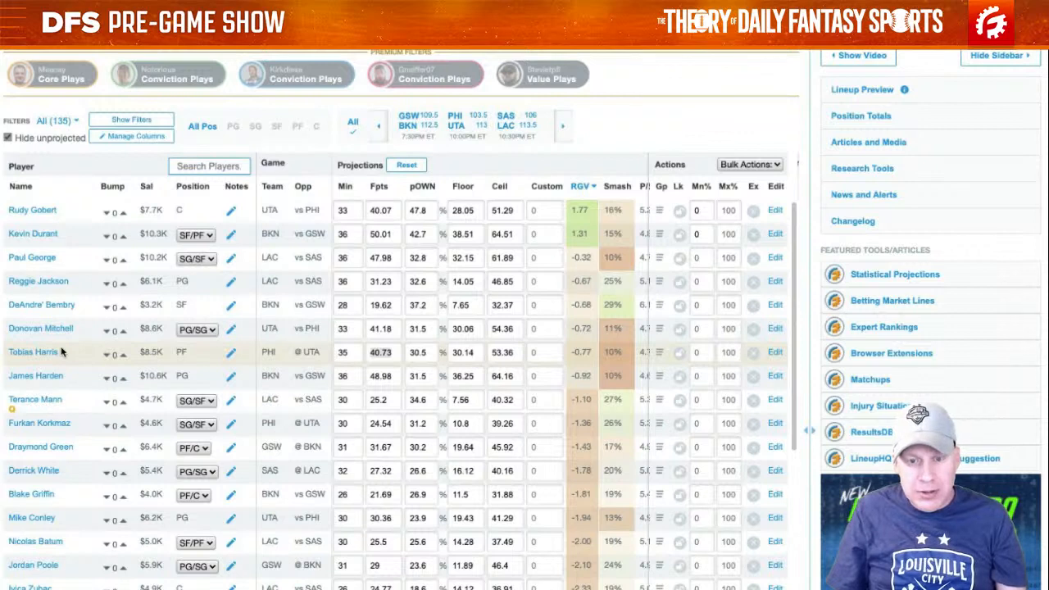
pyautogui.click(531, 352)
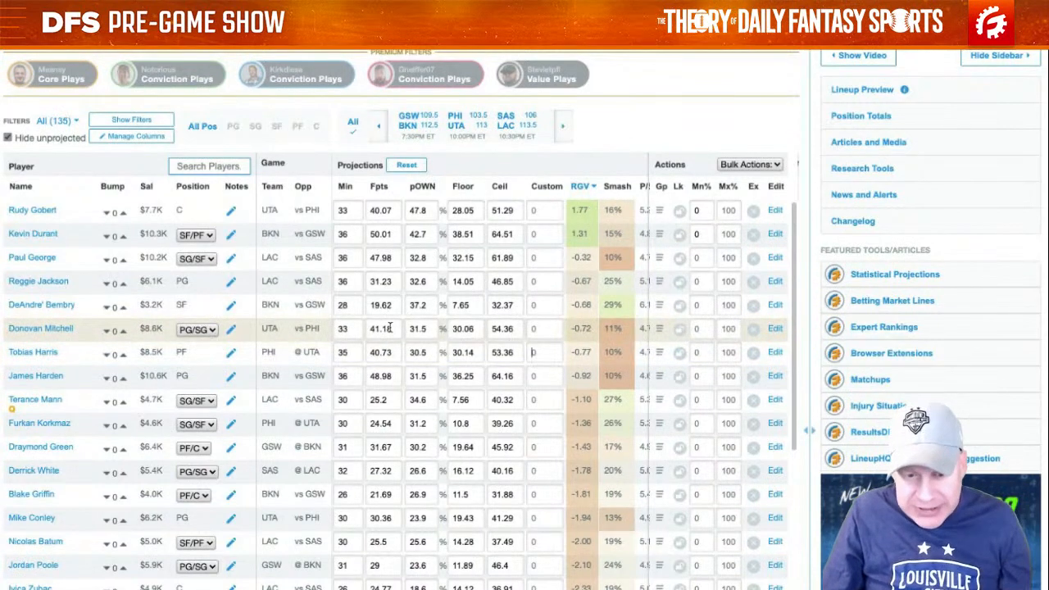
pyautogui.click(365, 328)
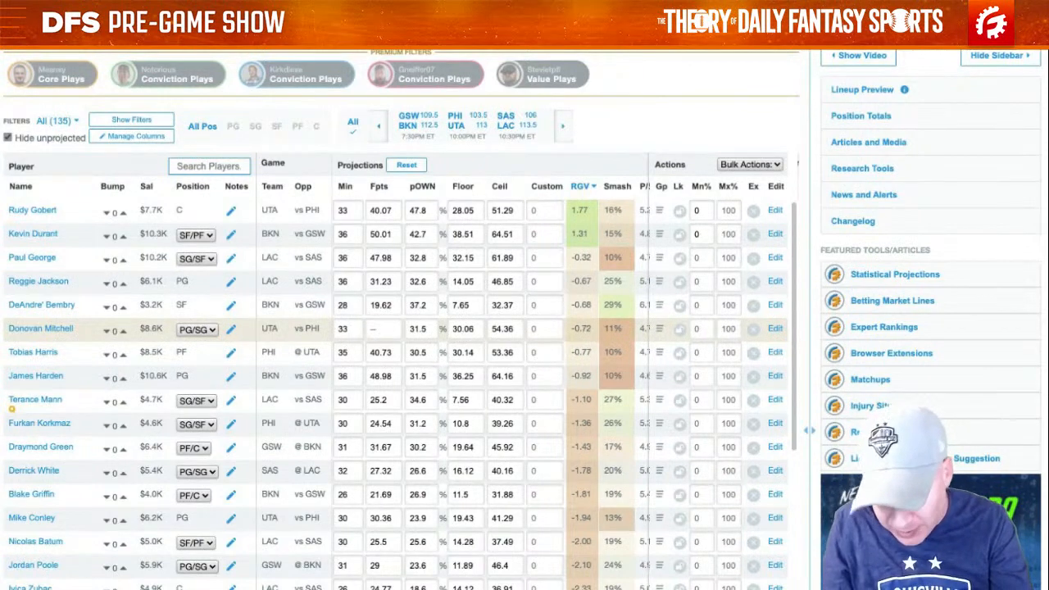
pyautogui.write('56')
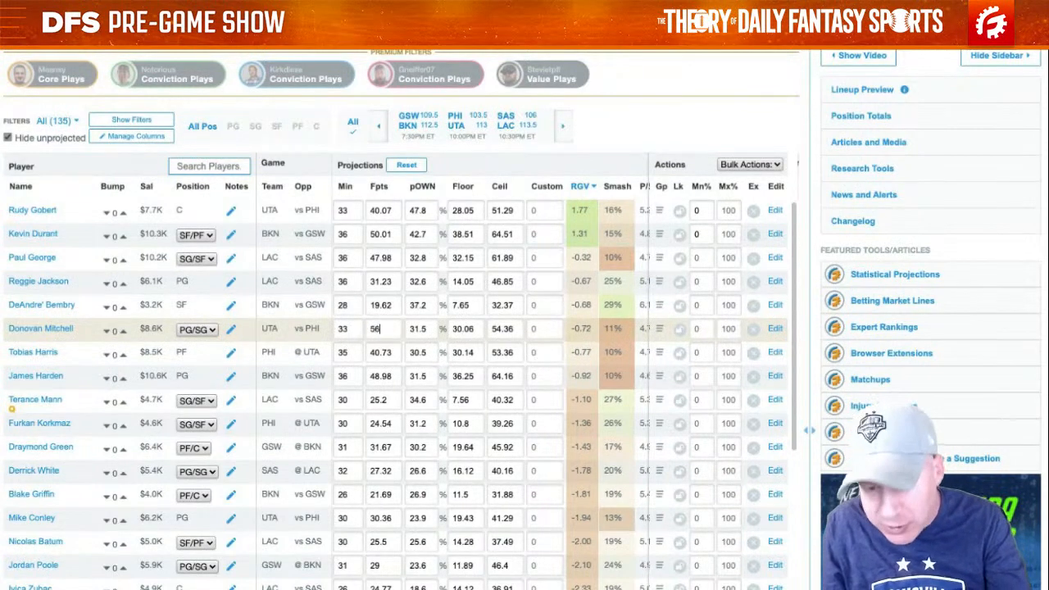
pyautogui.click(383, 352)
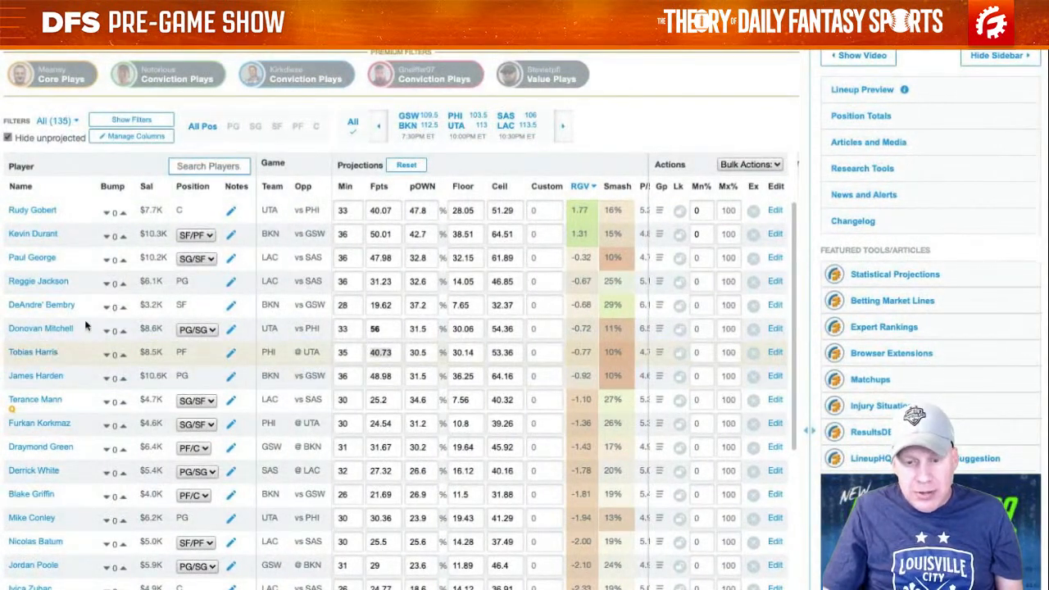
# Step: Restore Donovan Mitchell's projected fantasy points to the source value of 41.18
pyautogui.moveTo(380, 331)
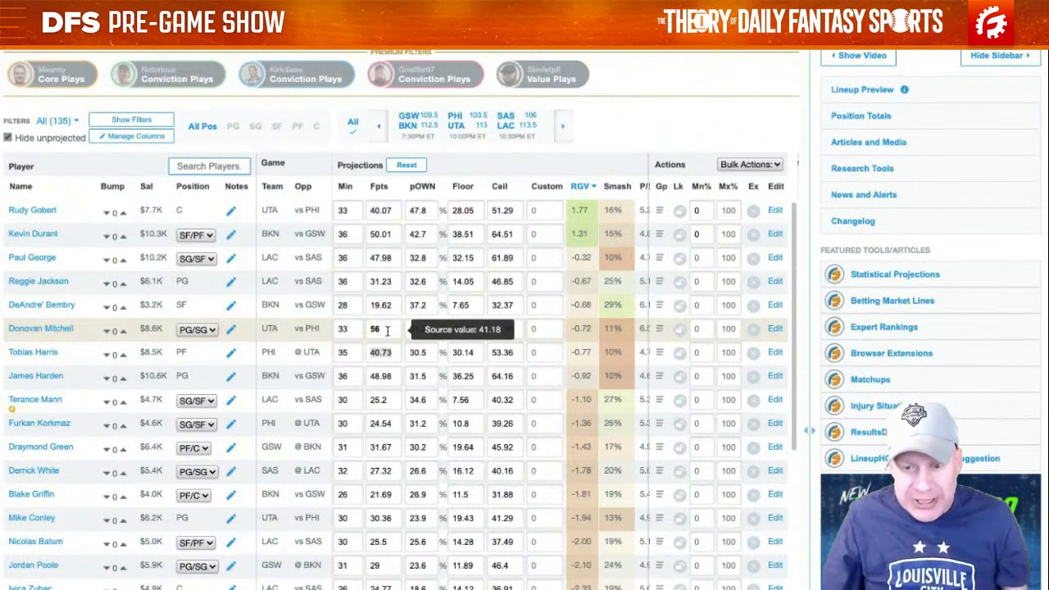
pyautogui.moveTo(380, 331); pyautogui.dragTo(367, 331)
pyautogui.press('BackSpace')
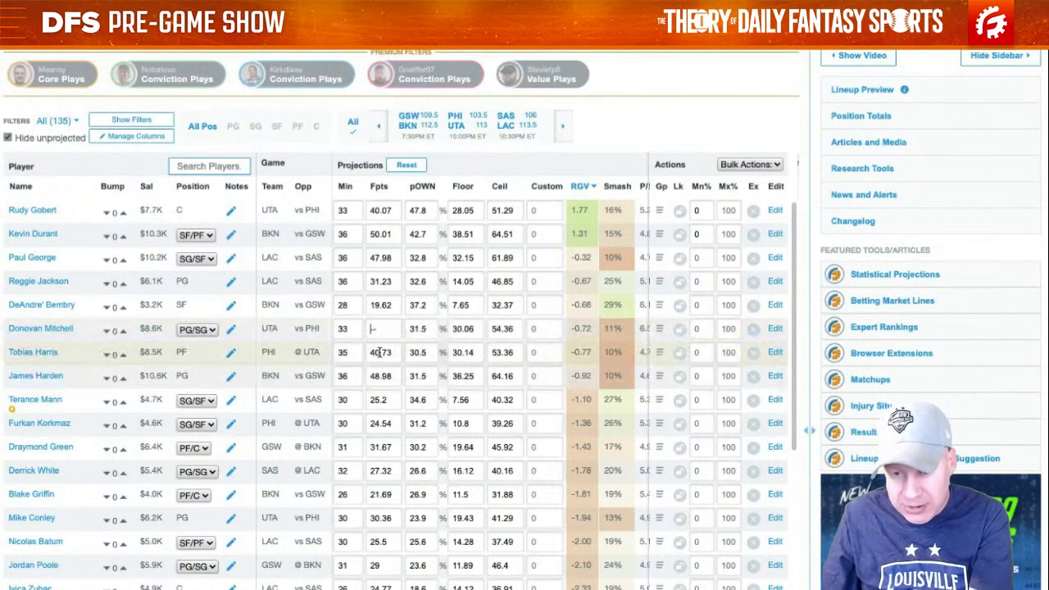
pyautogui.write('41.18')
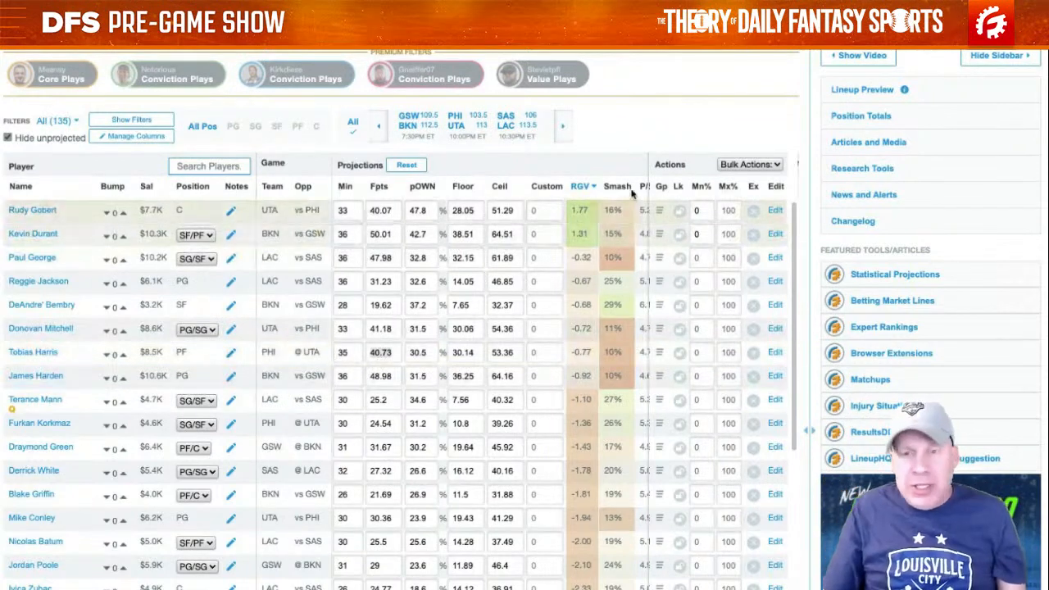
pyautogui.moveTo(632, 194)
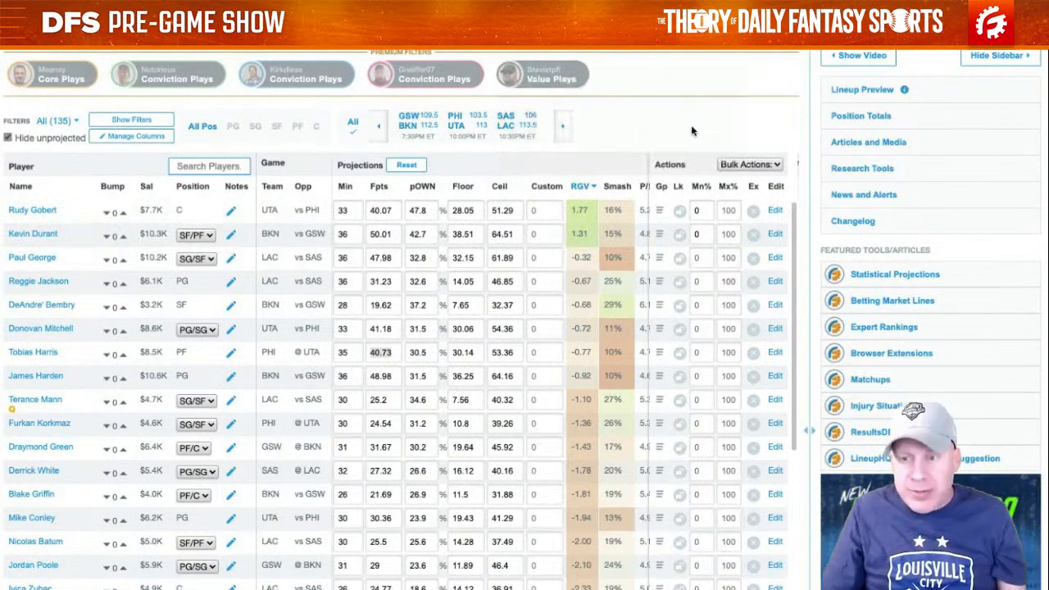